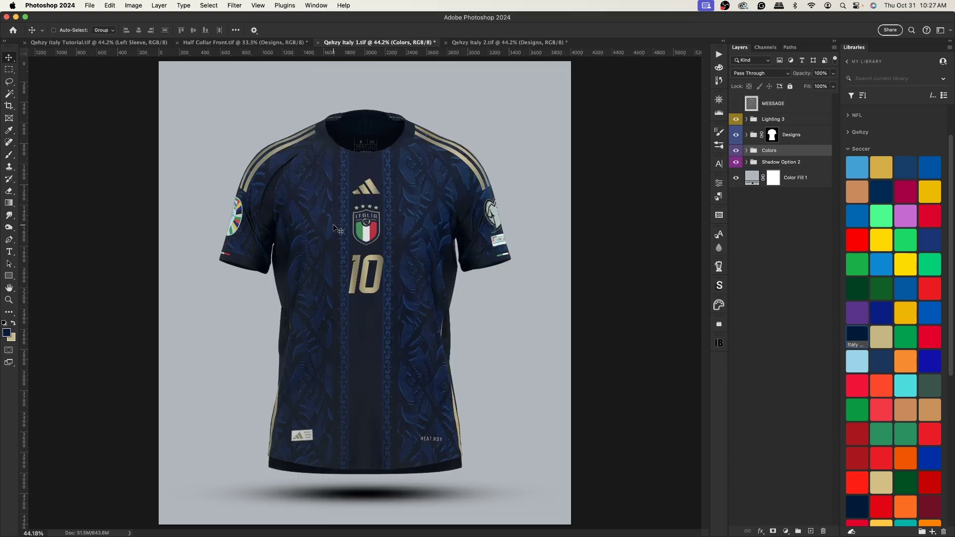
Compare the finished jersey designs in Qehzy Italy 2.tif and Qehzy Italy 1.tif
left_click(505, 42)
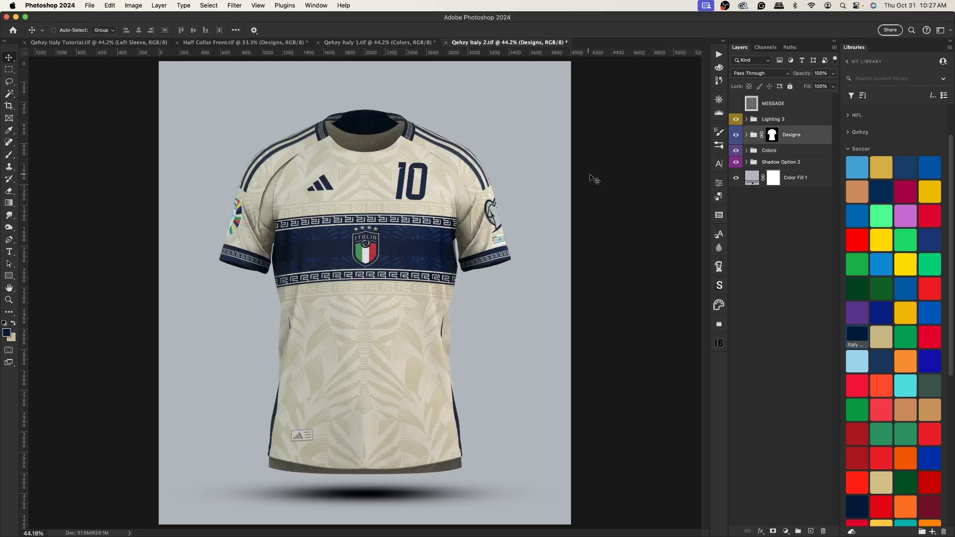
key("ctrl+shift+Tab")
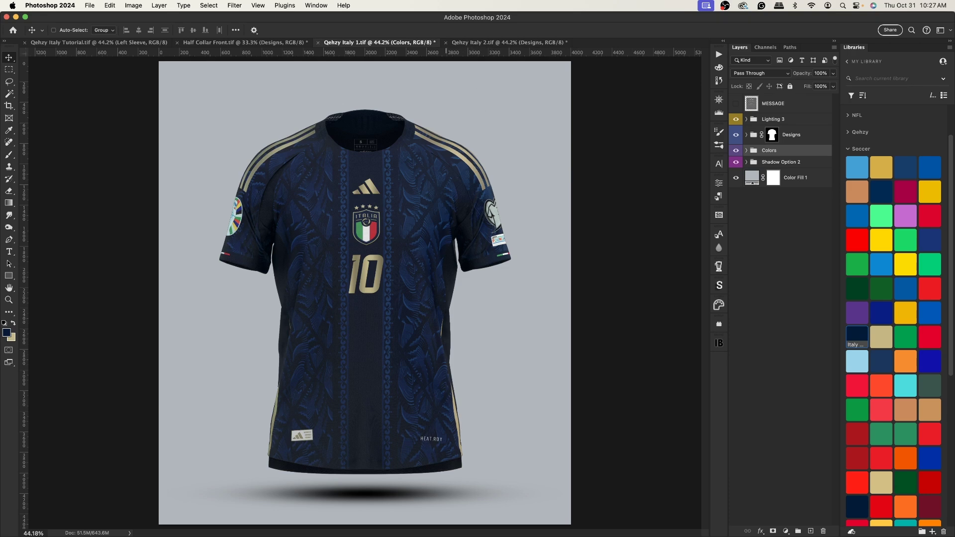
Switch to Chrome and look through the product pages of the Half Collar Soccer, Hanger and Full Kit mock-up templates
key("super+Tab")
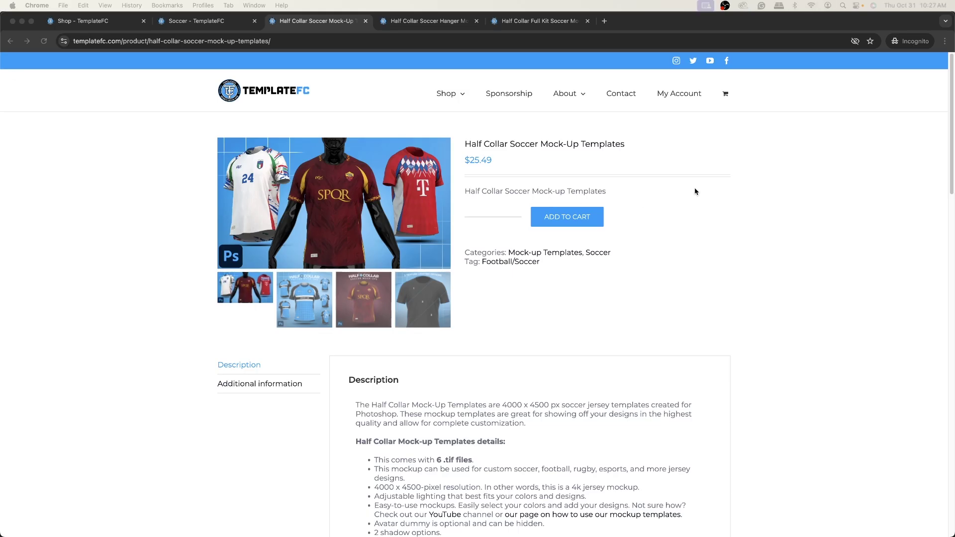
left_click(467, 145)
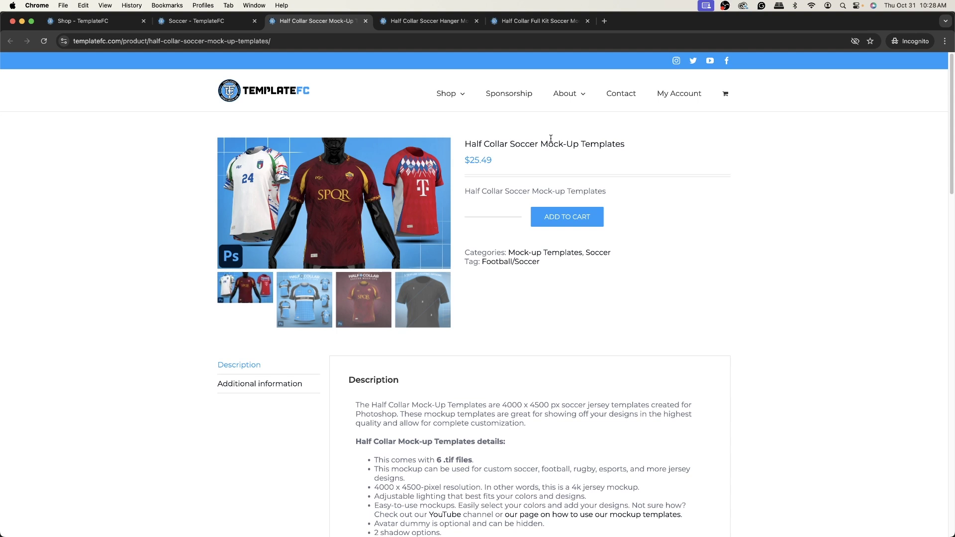
left_click(414, 22)
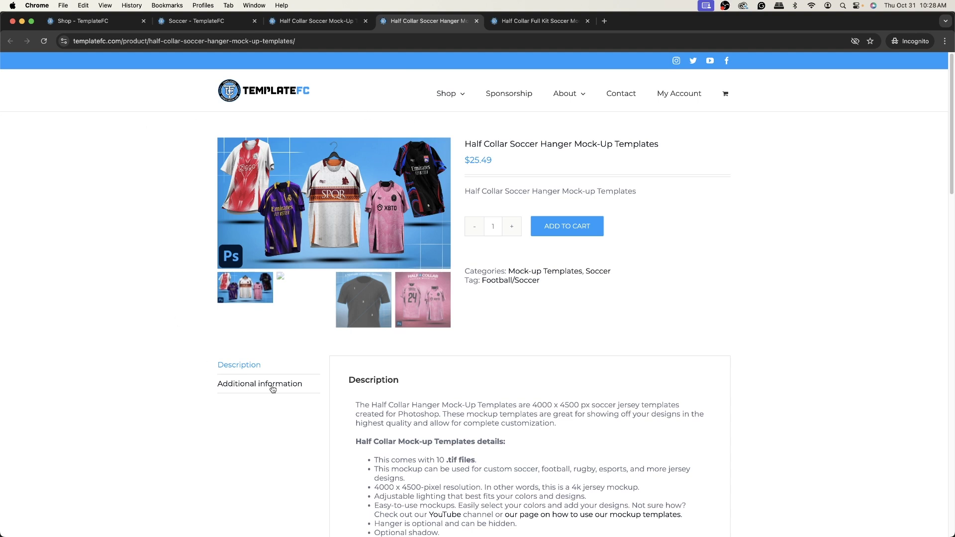
left_click(537, 21)
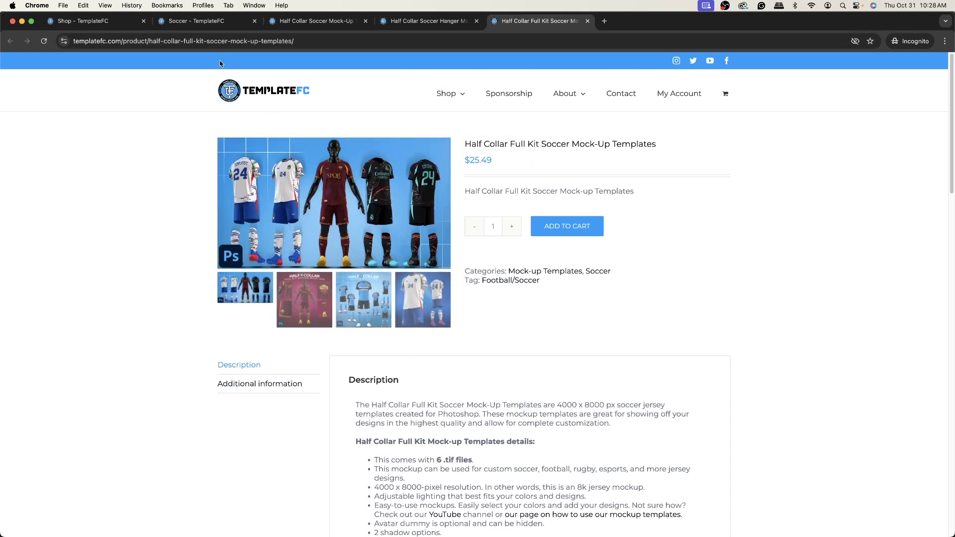
Browse the Soccer mock-up template catalogue on the TemplateFC site
left_click(196, 21)
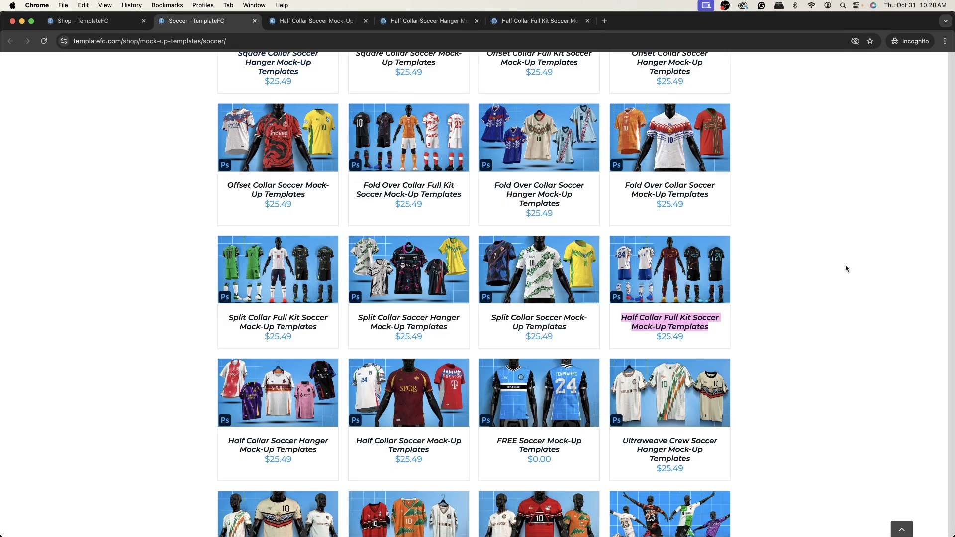
scroll(844, 266, "up", 8)
scroll(847, 268, "down", 5)
scroll(848, 268, "down", 10)
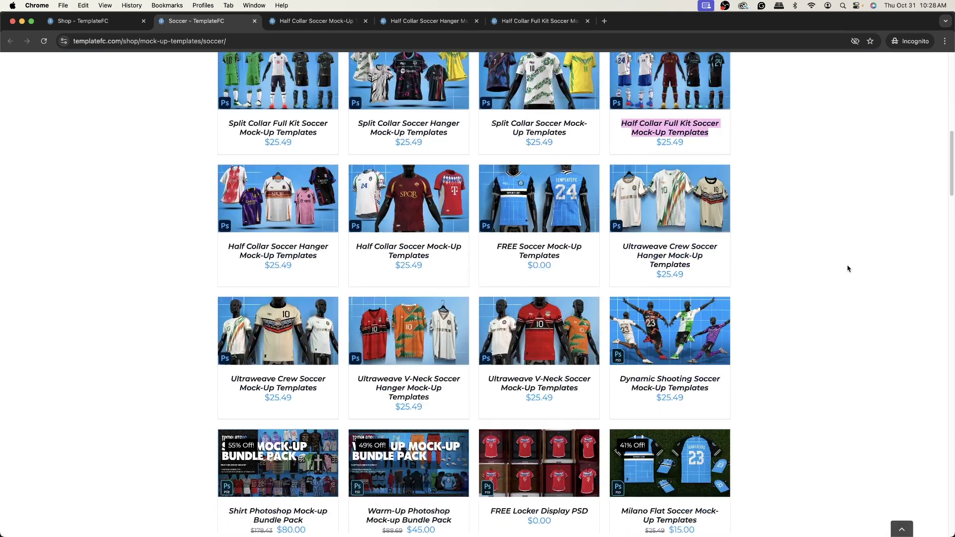
scroll(848, 268, "up", 6)
scroll(848, 269, "up", 3)
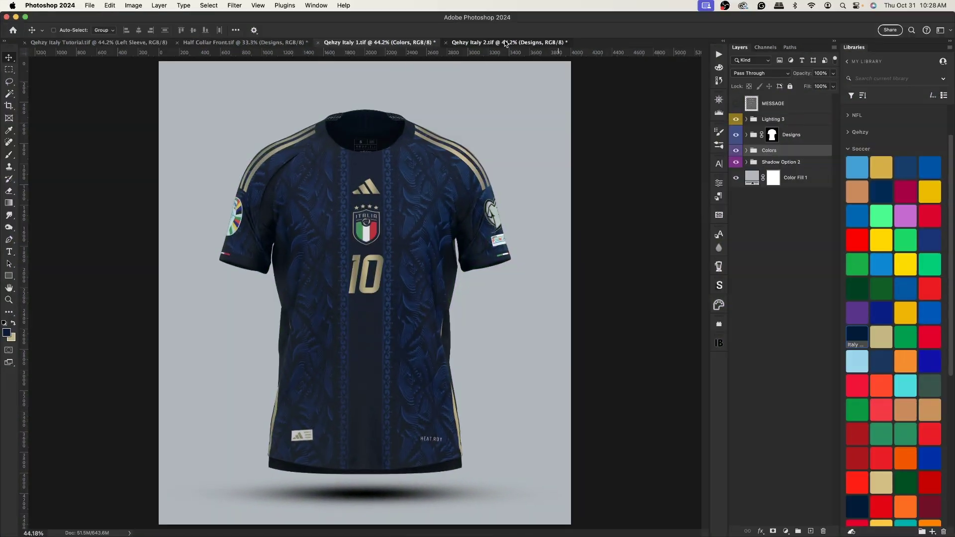
Switch back to Photoshop and close the example files Qehzy Italy 2.tif and Qehzy Italy 1.tif
left_click(504, 40)
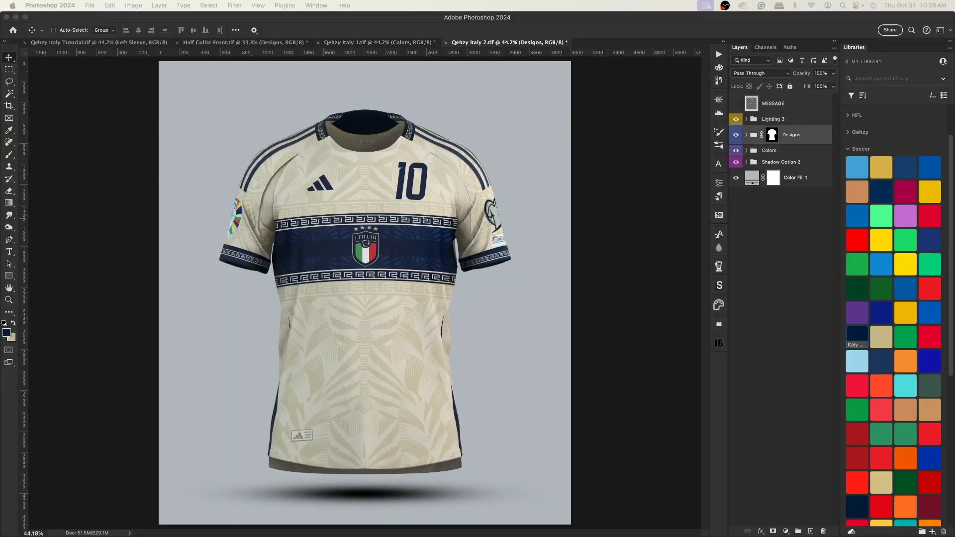
left_click(446, 42)
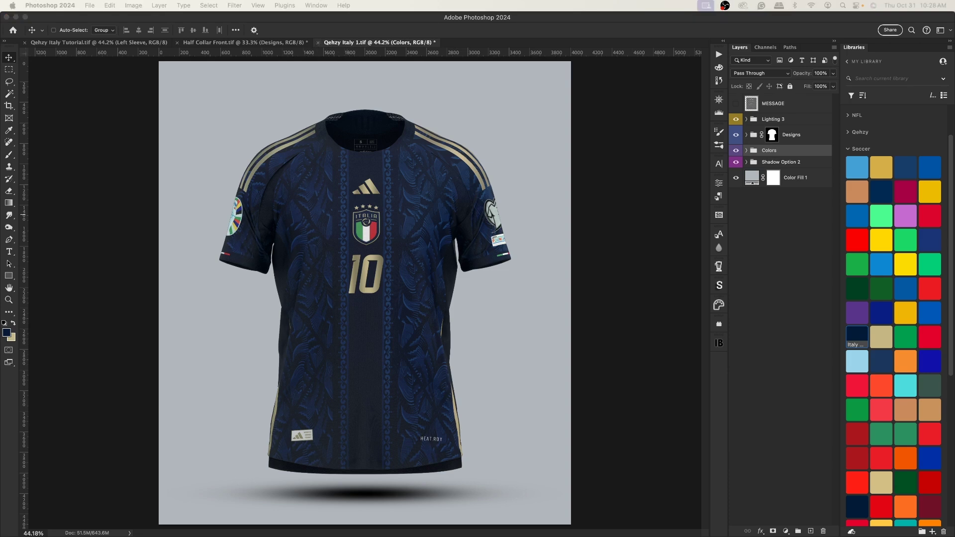
left_click(318, 42)
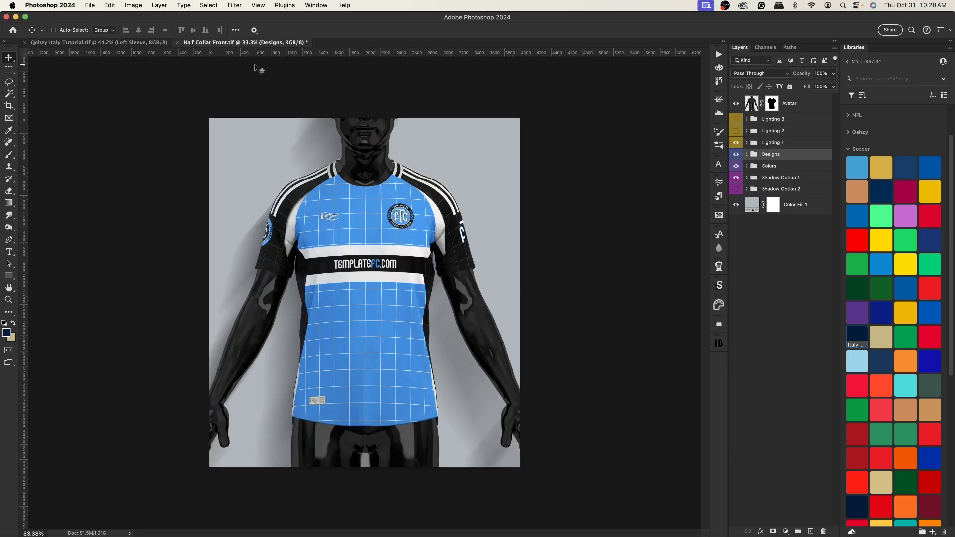
Expand the Designs group in Half Collar Front.tif and hide its Stripes layer
key("super+0")
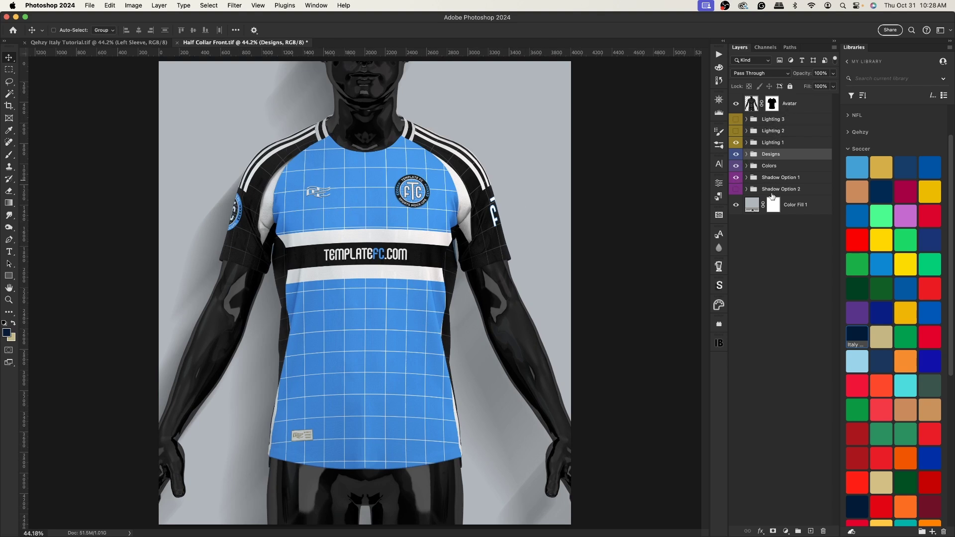
left_click(746, 167)
left_click(747, 166)
left_click(746, 154)
left_click(736, 220)
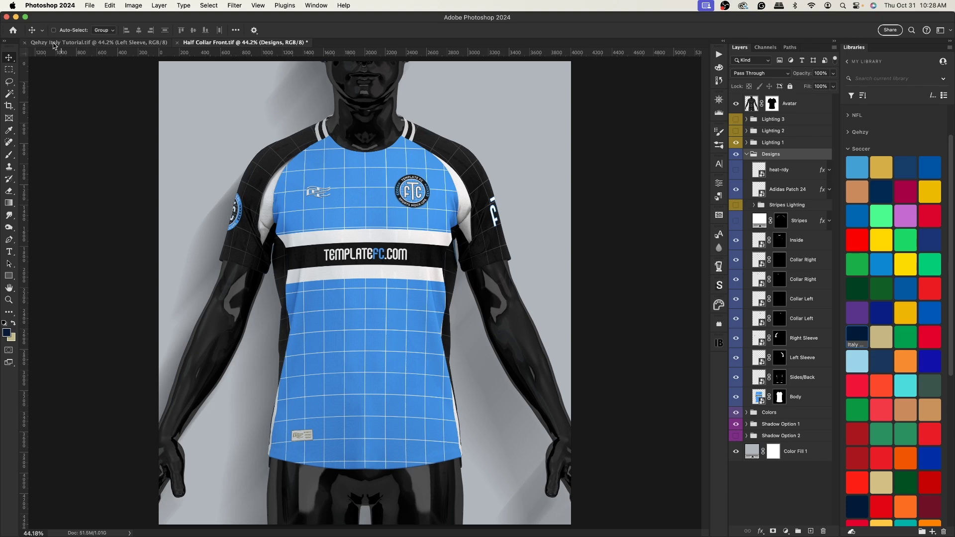
Close Half Collar Front.tif and keep Qehzy Italy Tutorial.tif as the only open document
left_click(53, 44)
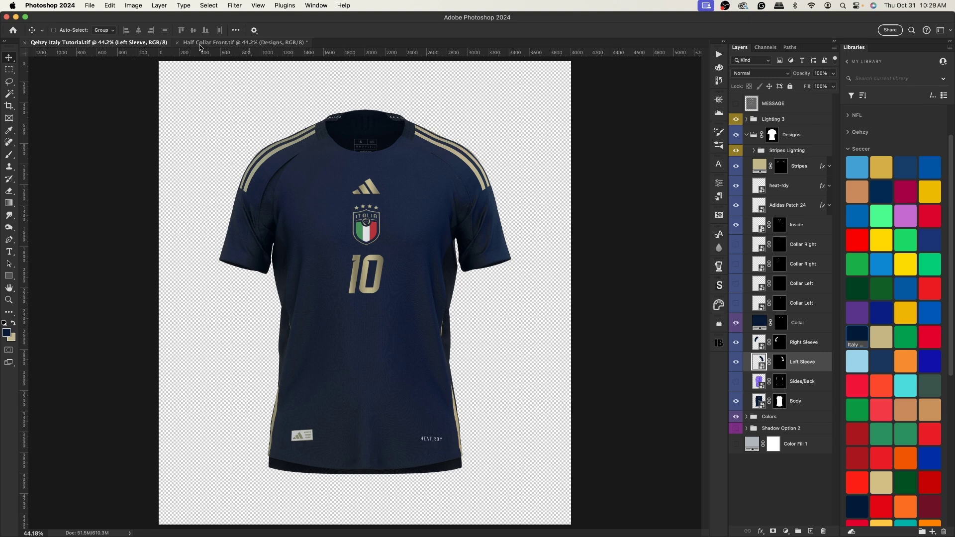
left_click(25, 44)
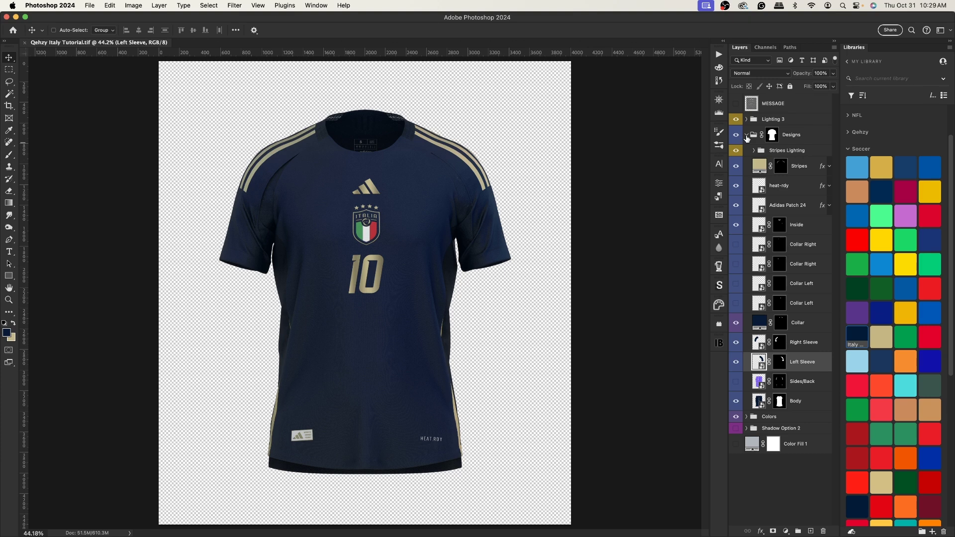
Review the layers in the Colors group and open the Body smart object from the Designs group for editing
left_click(746, 136)
left_click(746, 151)
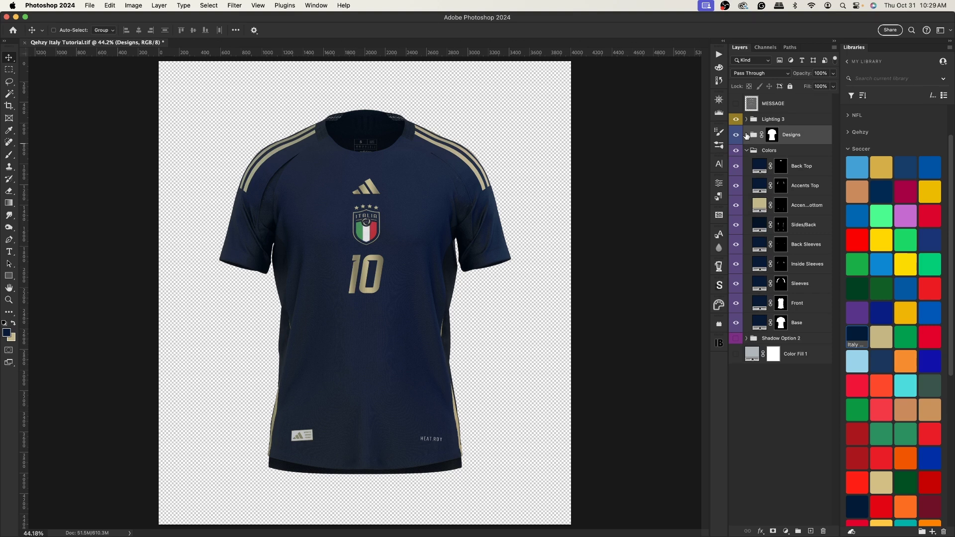
left_click(746, 135)
left_click(761, 405)
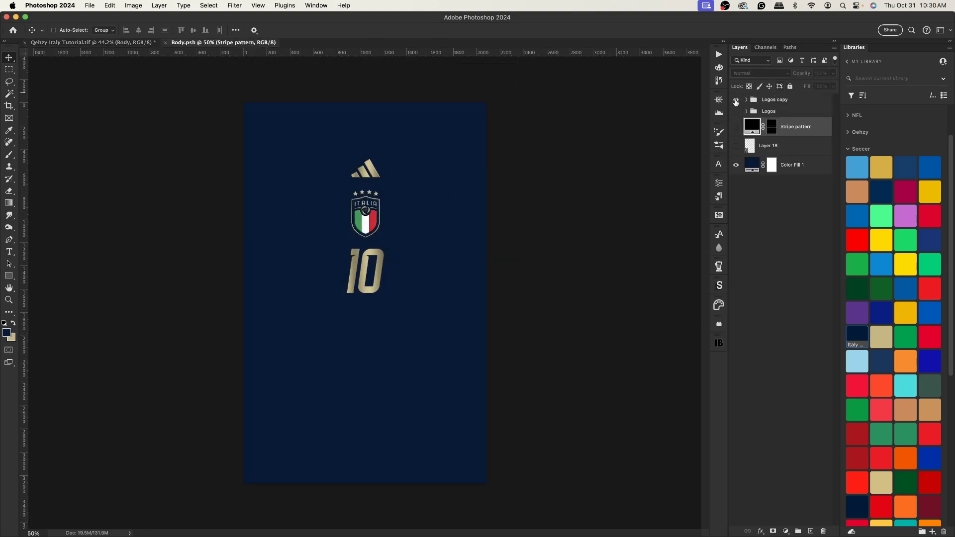
Preview the Logos group in place of the Logos copy group, and return to the centred Logos copy layout
left_click(736, 100)
left_click(736, 111)
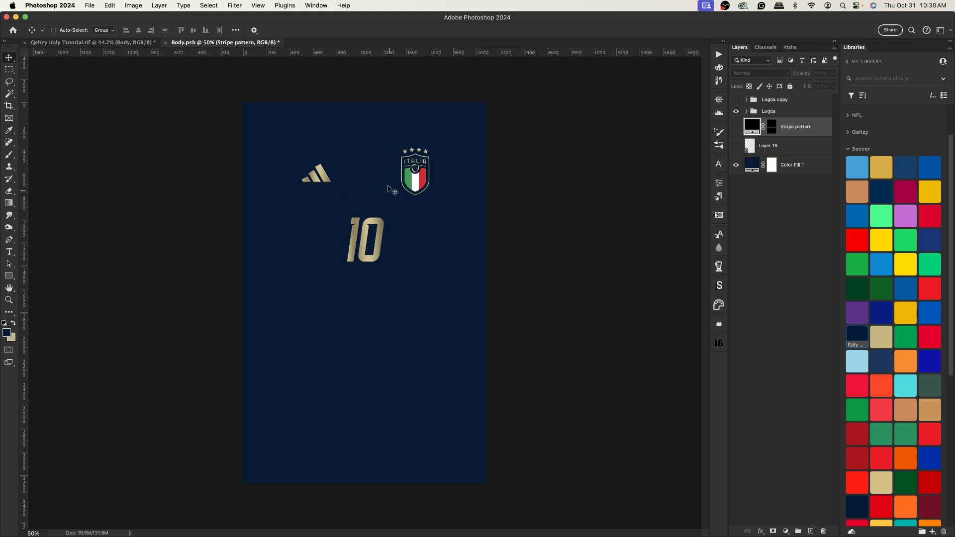
left_click(736, 111)
left_click(735, 100)
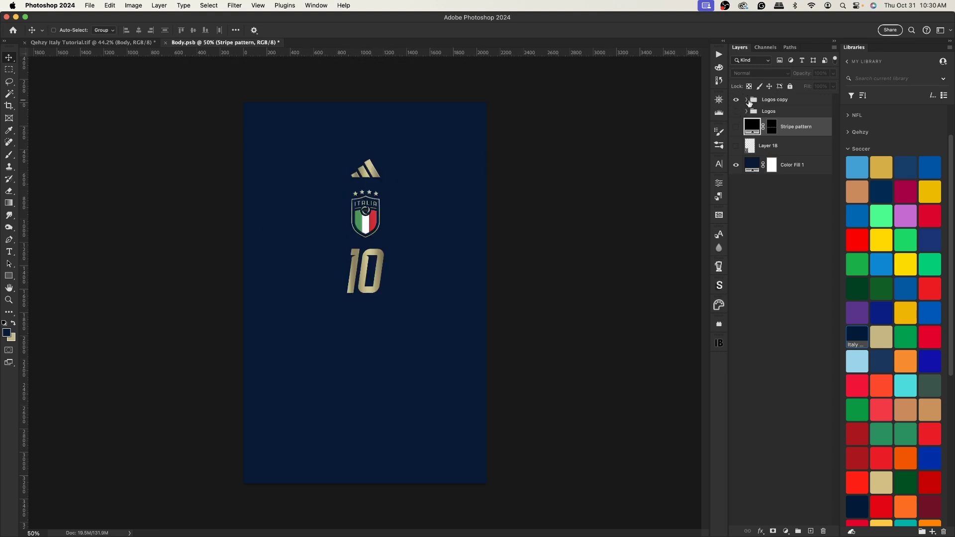
Delete the hidden Adidas copy layer from the Logos copy group
left_click(746, 100)
left_click(800, 115)
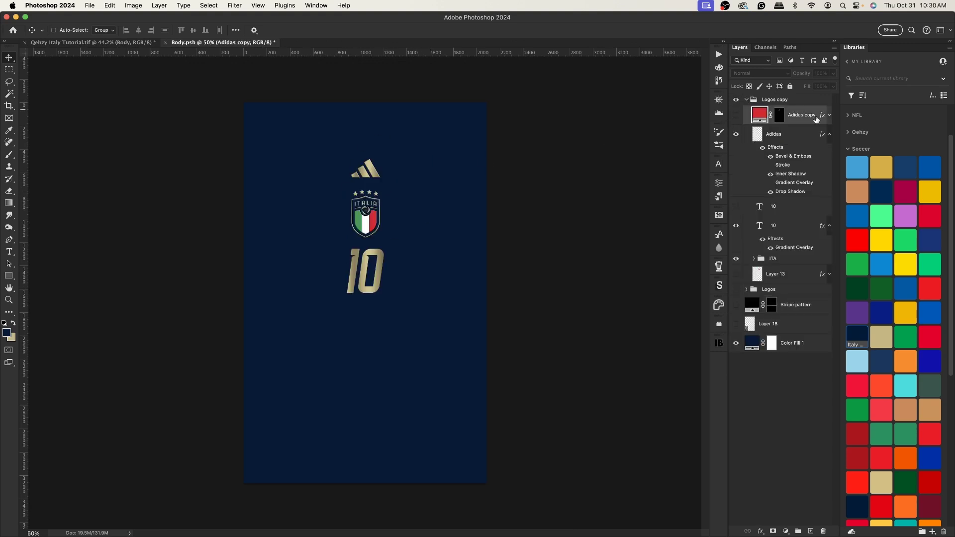
key("Delete")
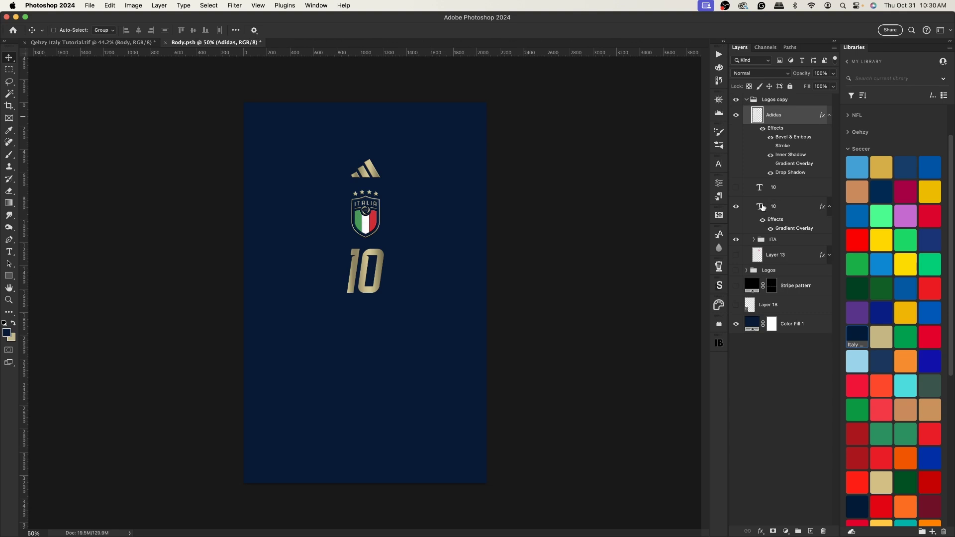
Check the text colour of the number 10 in the Color Picker without changing it
double_click(759, 208)
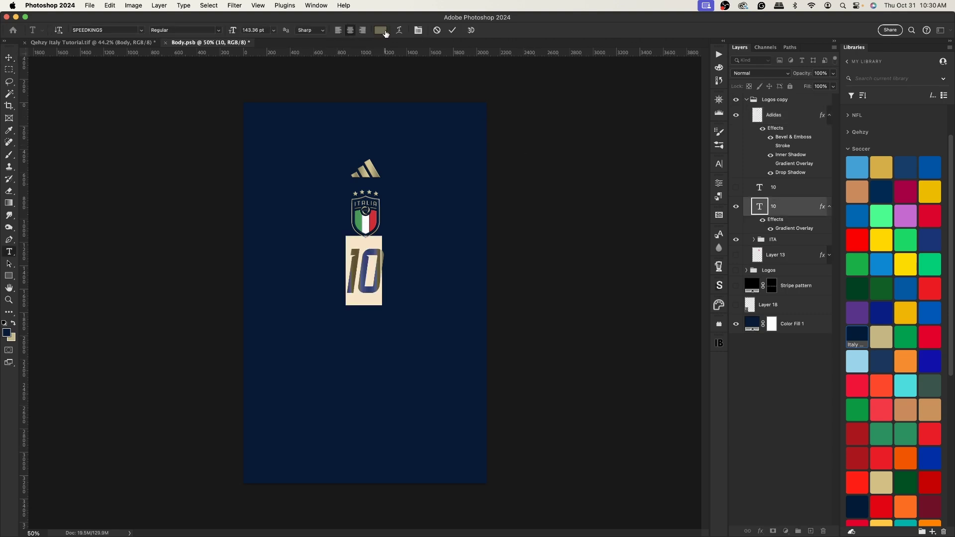
left_click(380, 30)
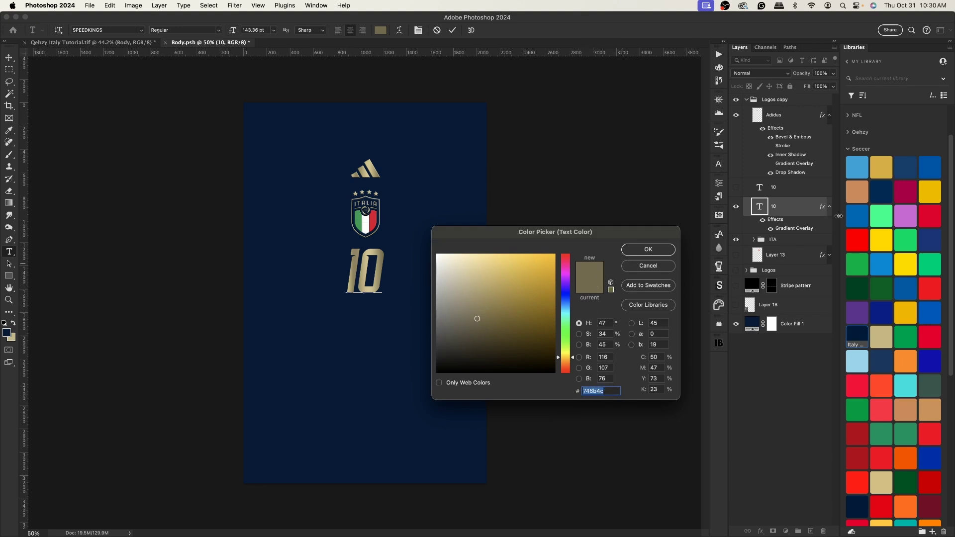
left_click(647, 249)
key("Escape")
key("v")
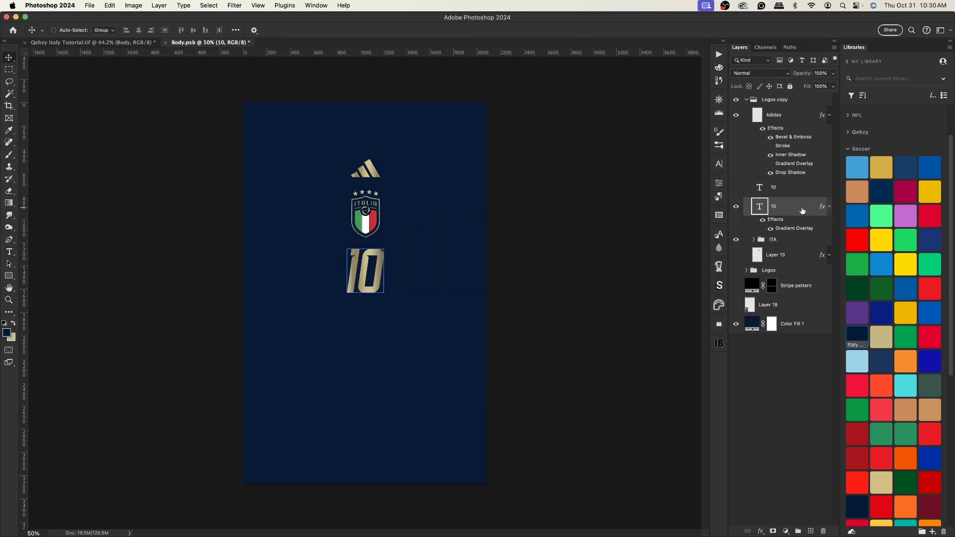
Inspect the Gradient Overlay settings in the layer style of the number 10
key("h")
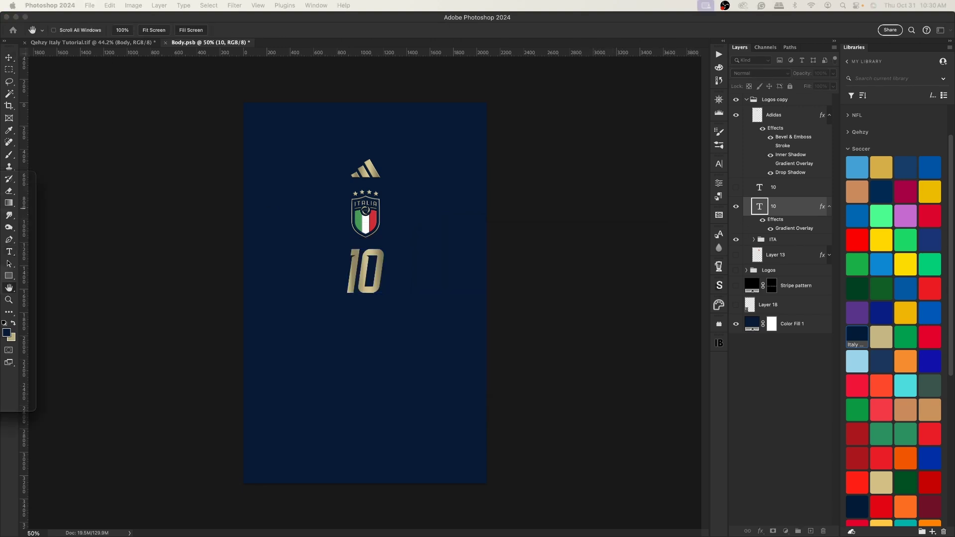
left_click(506, 312)
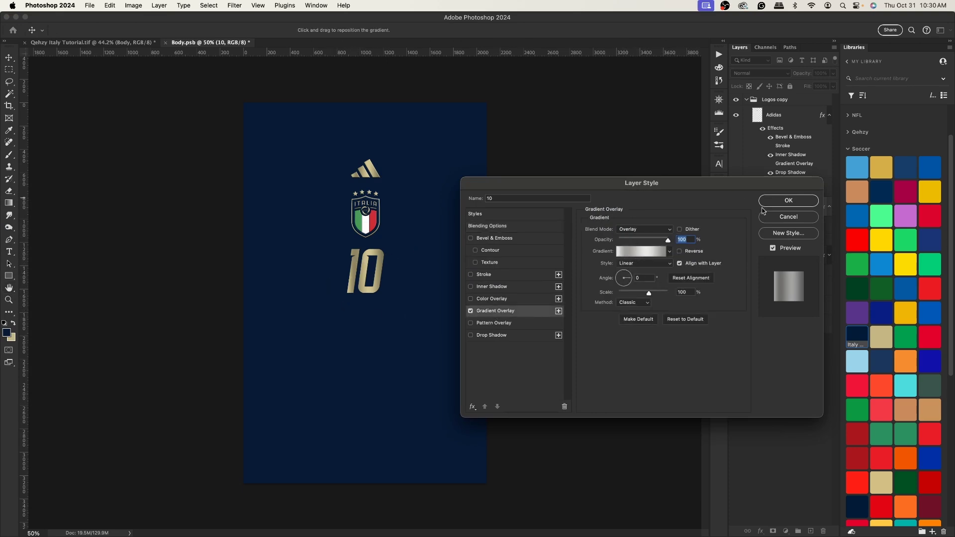
left_click(779, 204)
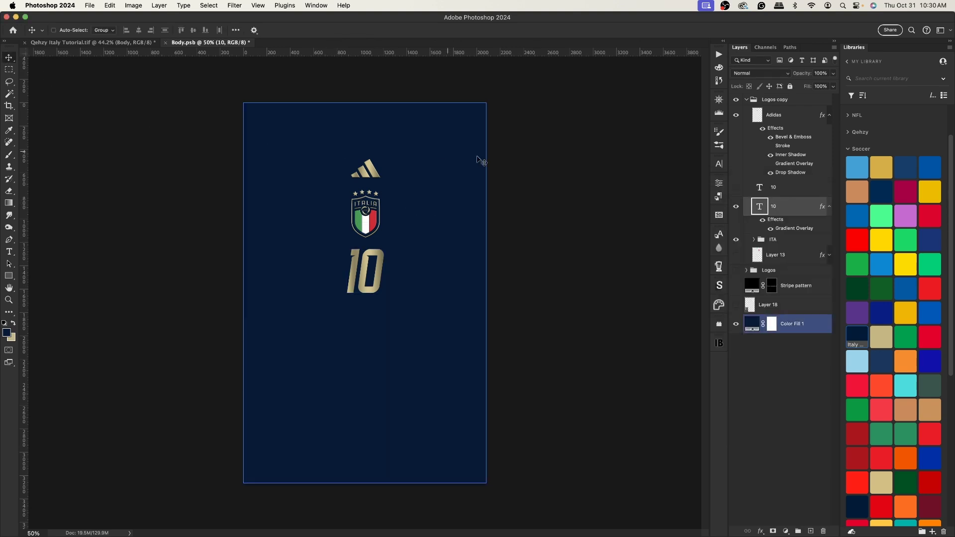
Fit the Body artwork in view and expand the ITA crest group to show its layers and effects
key("super+0")
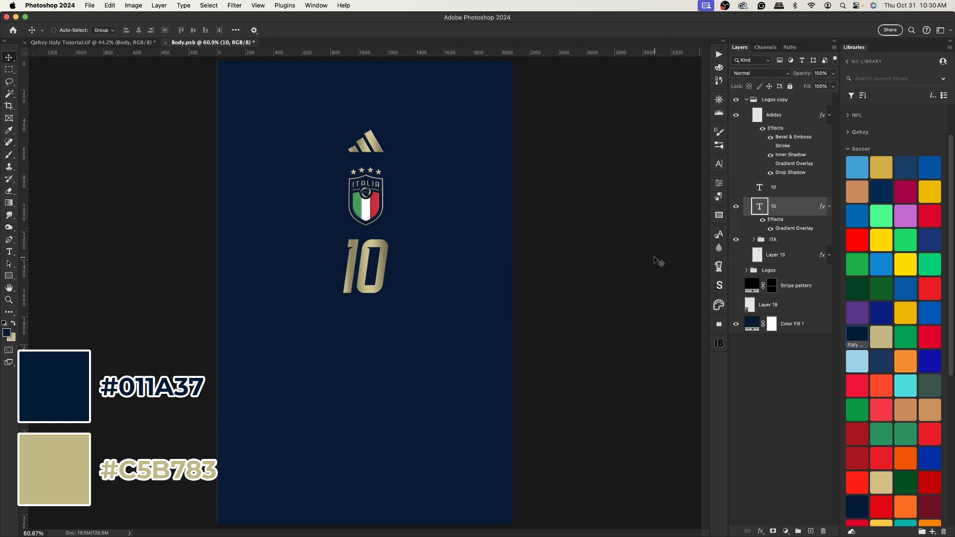
left_click(755, 241)
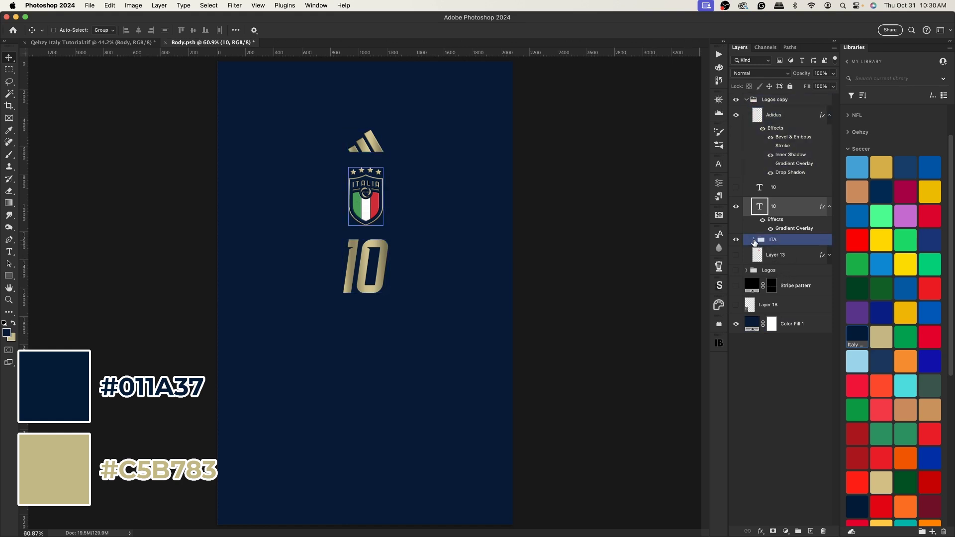
left_click(755, 241)
Try to save the foreground colour 011a37 as a library swatch named "Italy blue"
key("i")
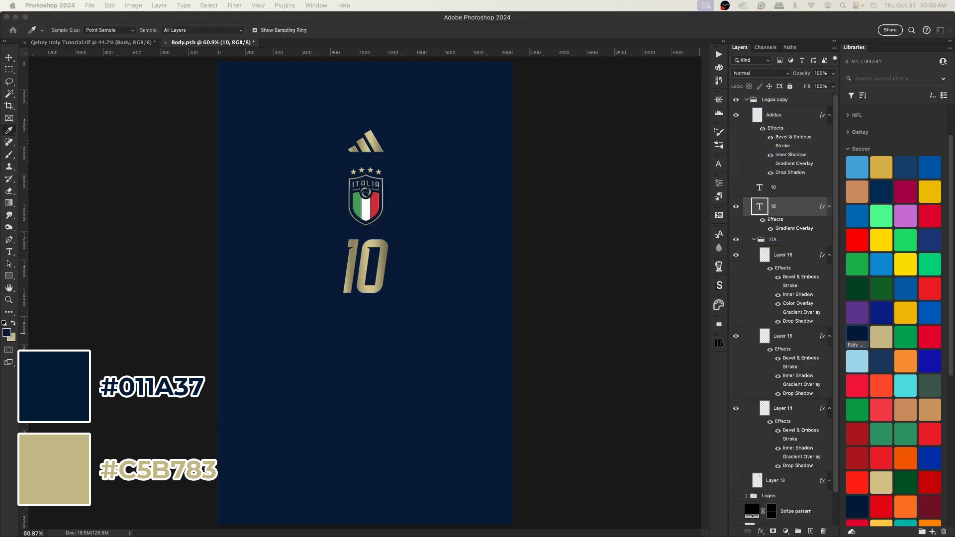
left_click(6, 332)
left_click_drag(535, 219, 633, 234)
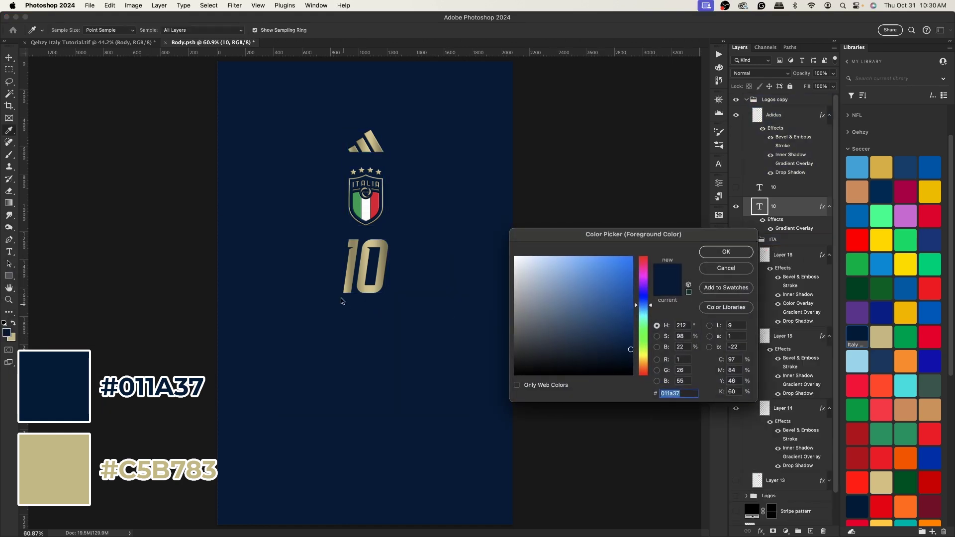
left_click(370, 178)
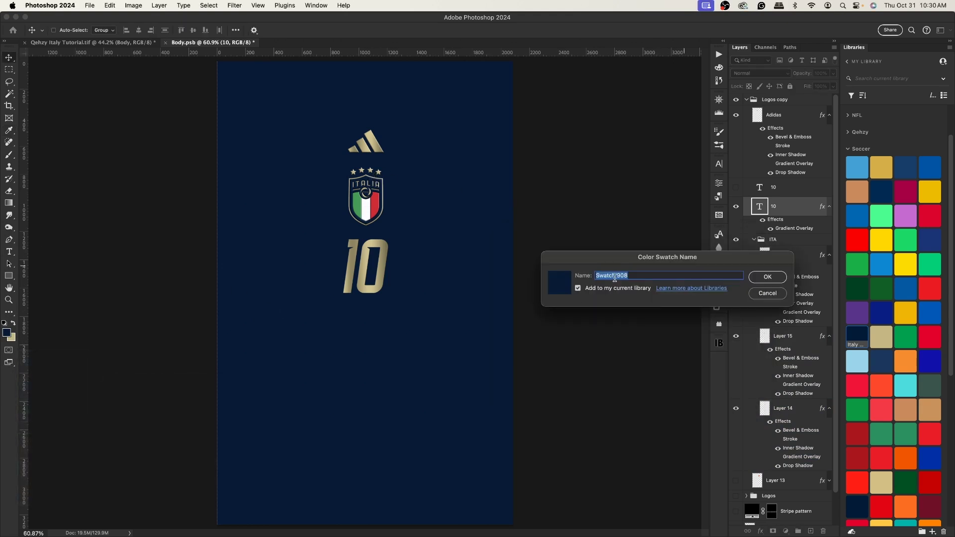
type("Italy blue")
left_click(768, 294)
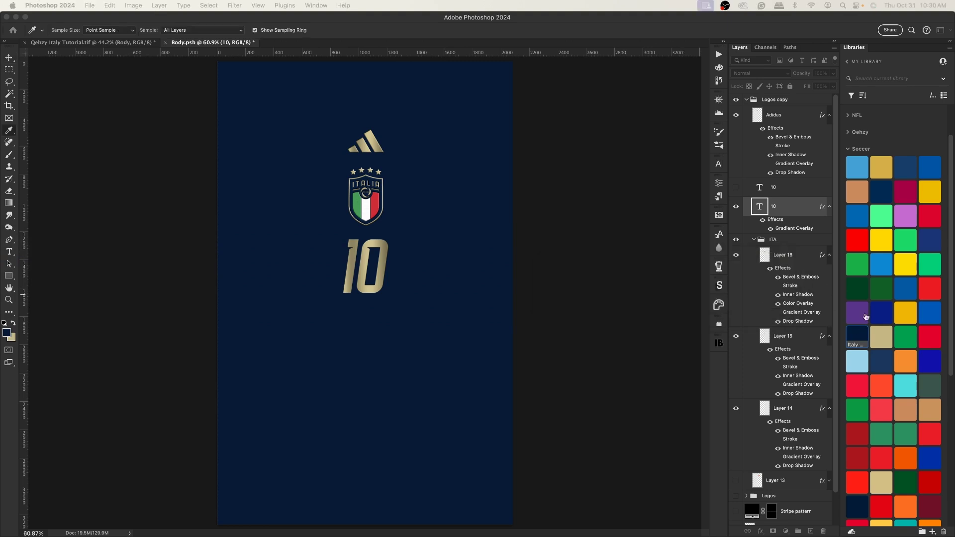
key("v")
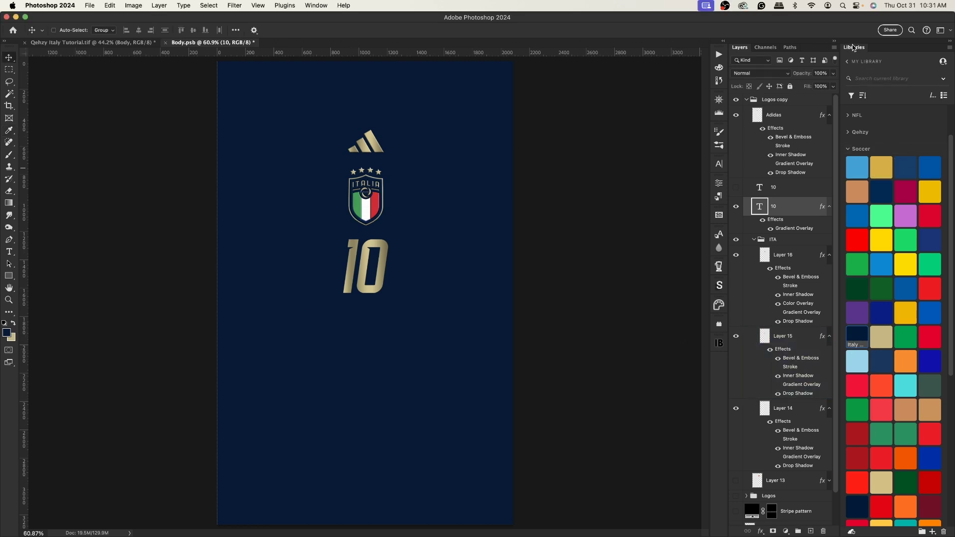
Locate the Italy swatches in the Soccer library group and collapse the ITA crest group
left_click(316, 5)
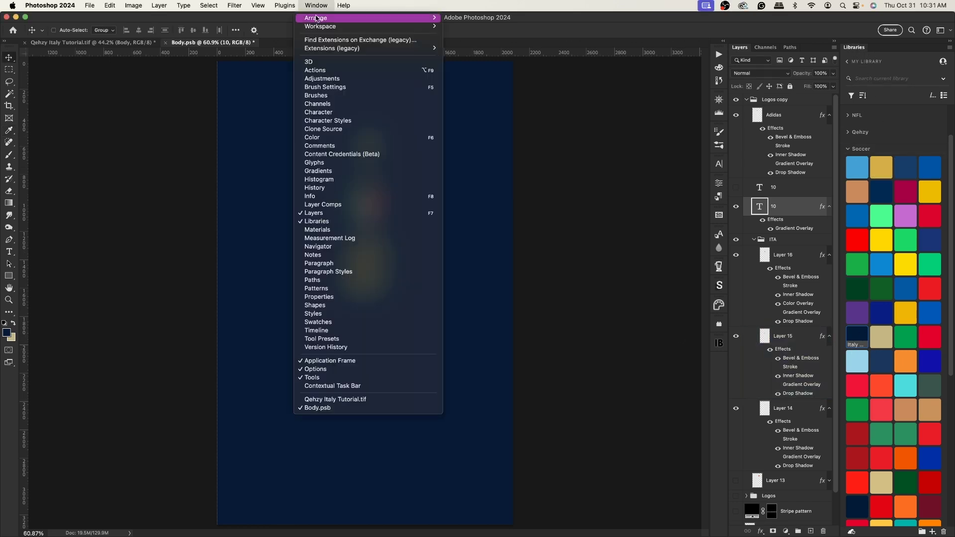
left_click(586, 32)
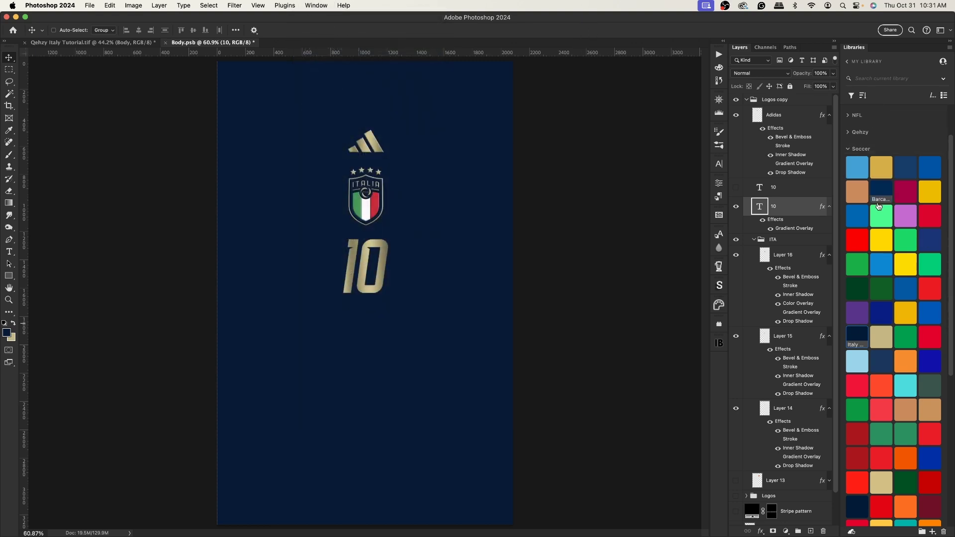
scroll(867, 188, "down", 1)
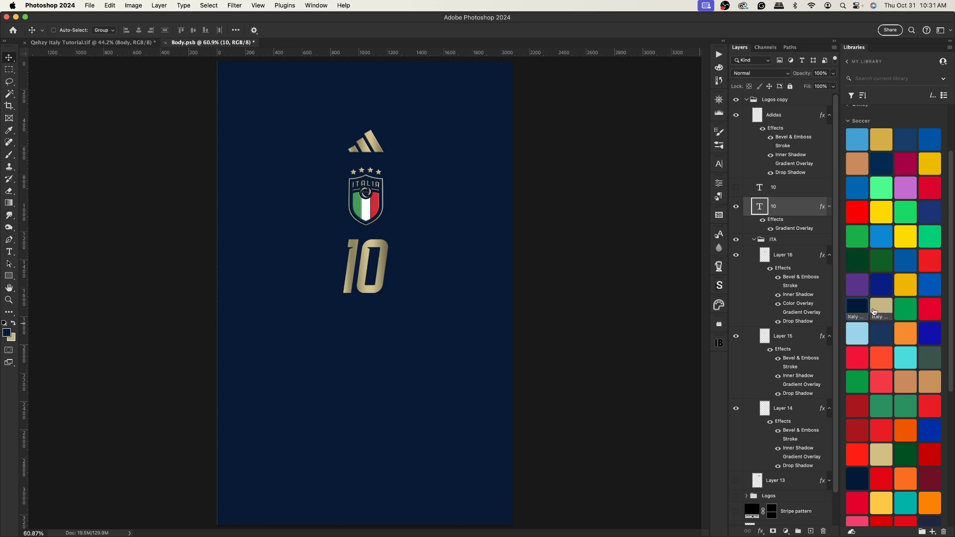
left_click(753, 239)
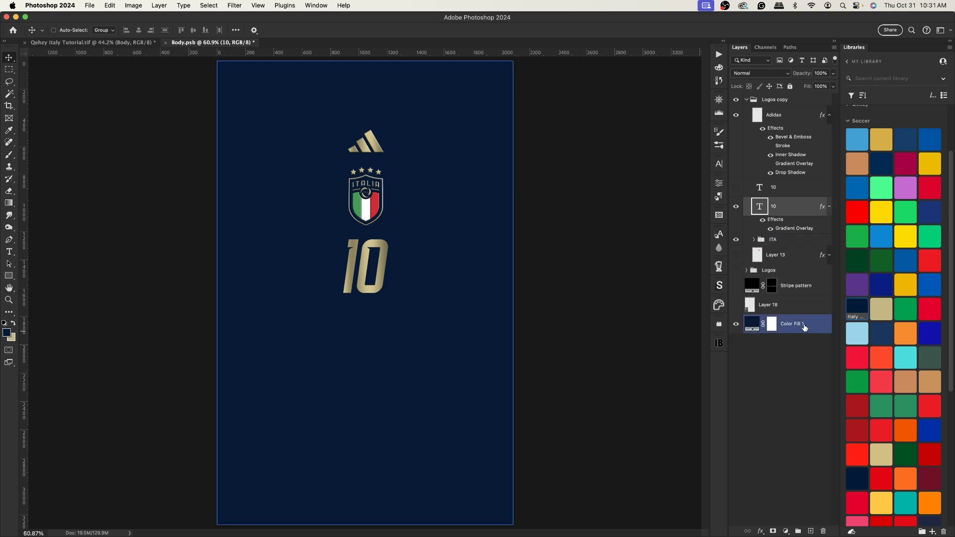
In the Qehzy Italy Tutorial.tif mock-up, select every layer in the Colors group from Back Top to Base except Accents Bottom
left_click(56, 43)
scroll(809, 349, "down", 3)
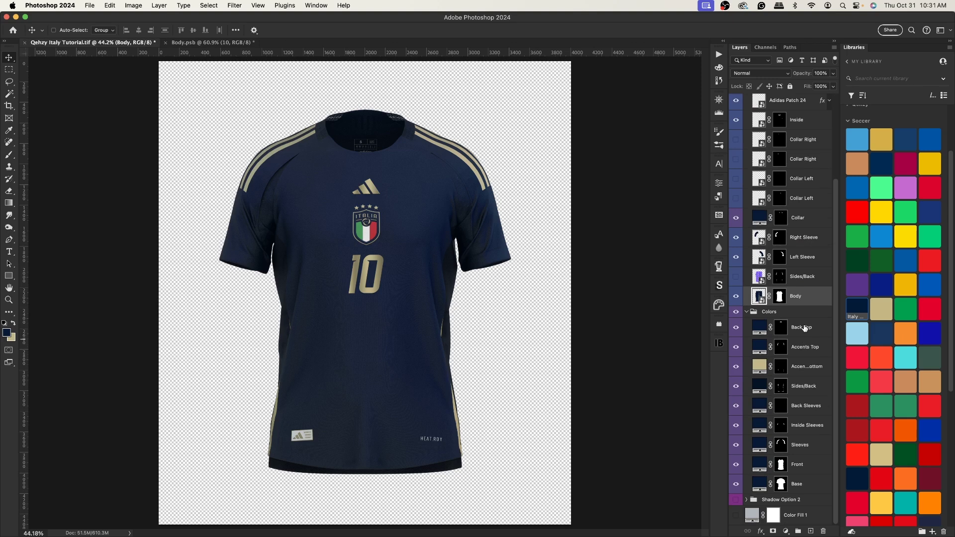
left_click(804, 328)
left_click(804, 347, "super")
left_click(804, 387, "super")
left_click(805, 406, "super")
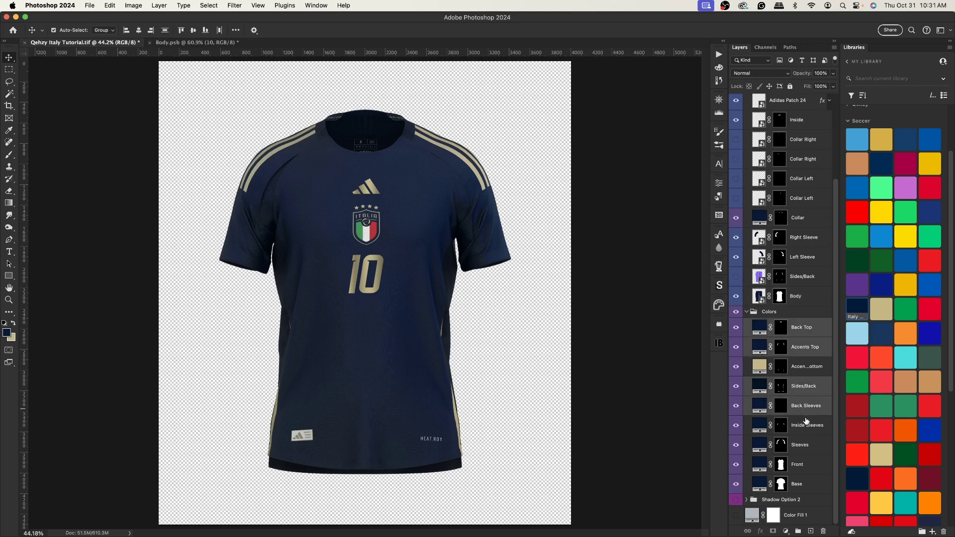
left_click(805, 424, "super")
left_click(805, 448, "super")
left_click(805, 466, "super")
left_click(808, 485, "super")
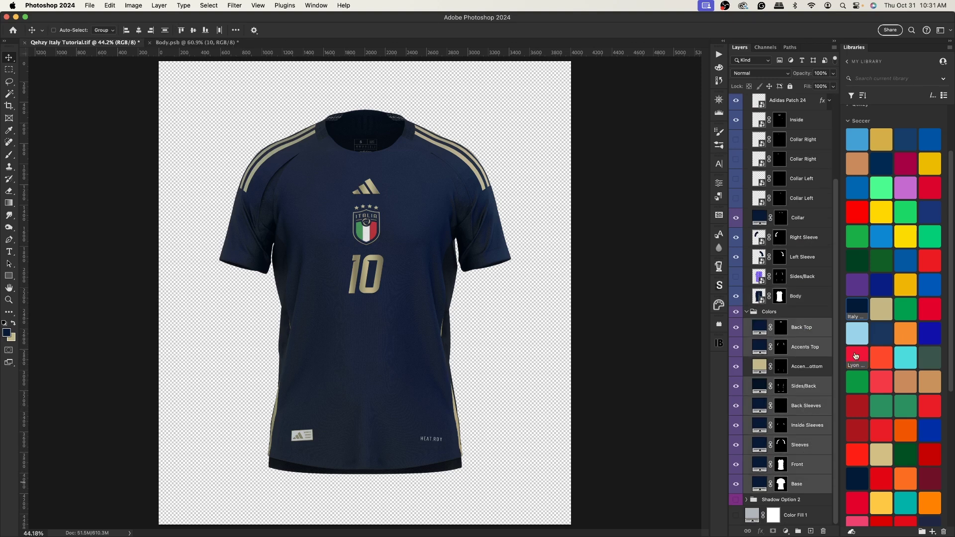
Recolour the Accents Bottom layer with the beige Italy library swatch after trying the navy one
left_click_drag(811, 371, 877, 318)
left_click(881, 309)
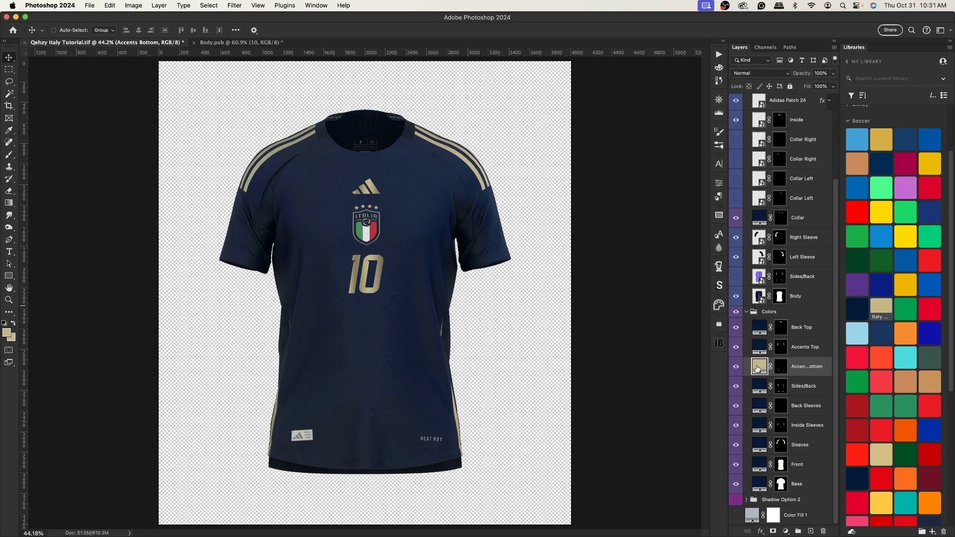
left_click(857, 309)
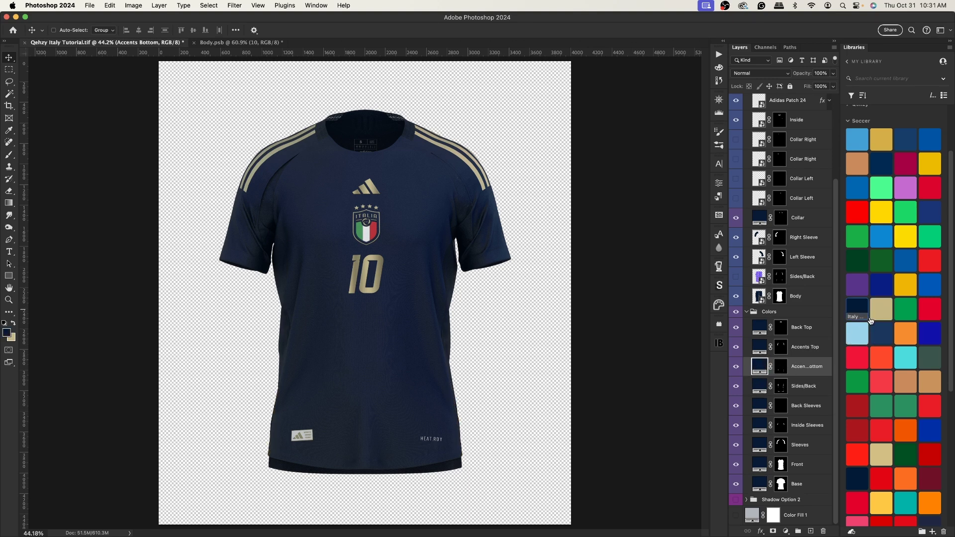
left_click(883, 309)
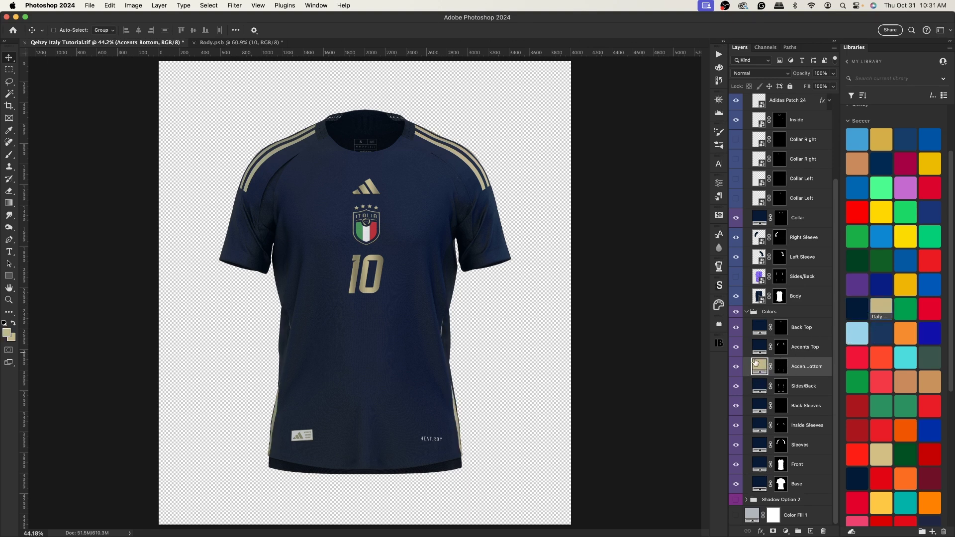
Select the Stripes layer in the Designs group, and return to the Body.psb artwork
scroll(784, 241, "up", 3)
left_click(799, 148)
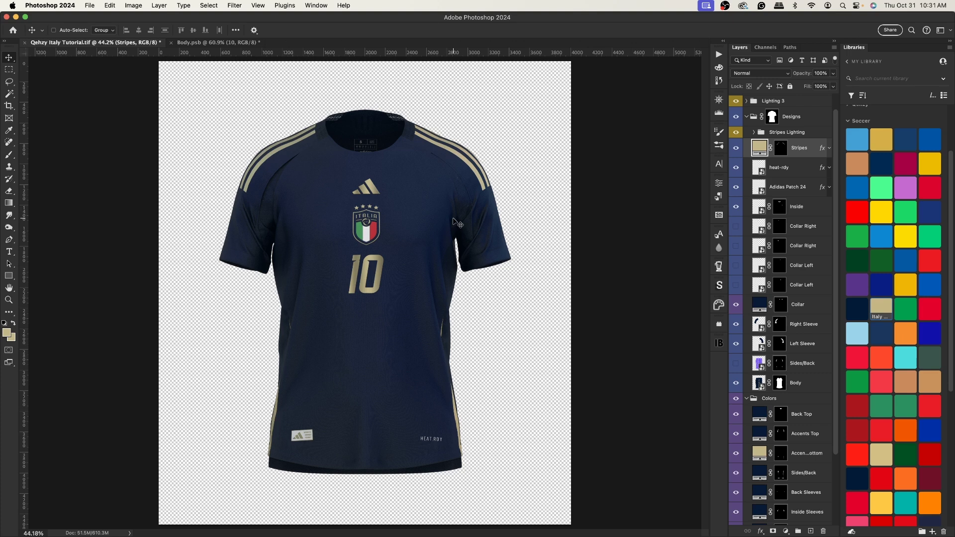
key("ctrl+Tab")
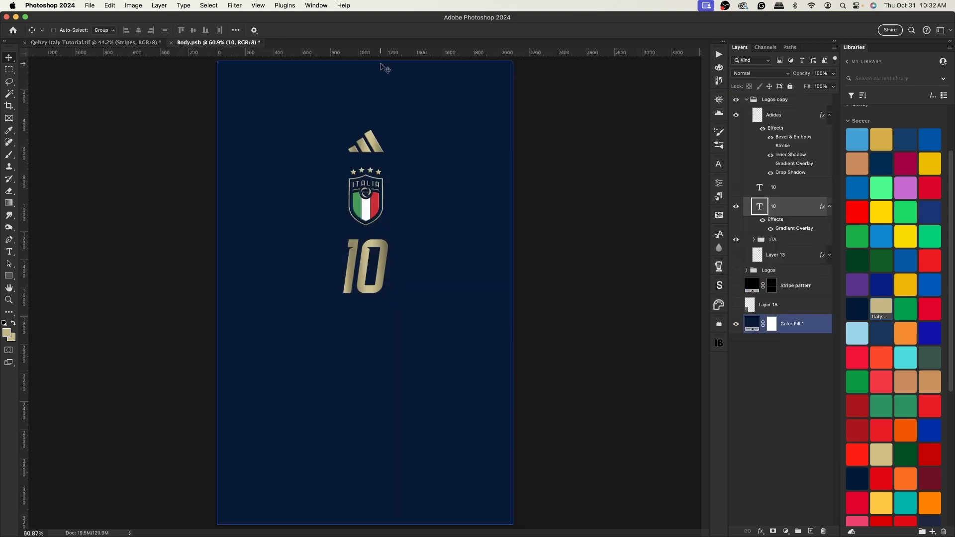
left_click(645, 264)
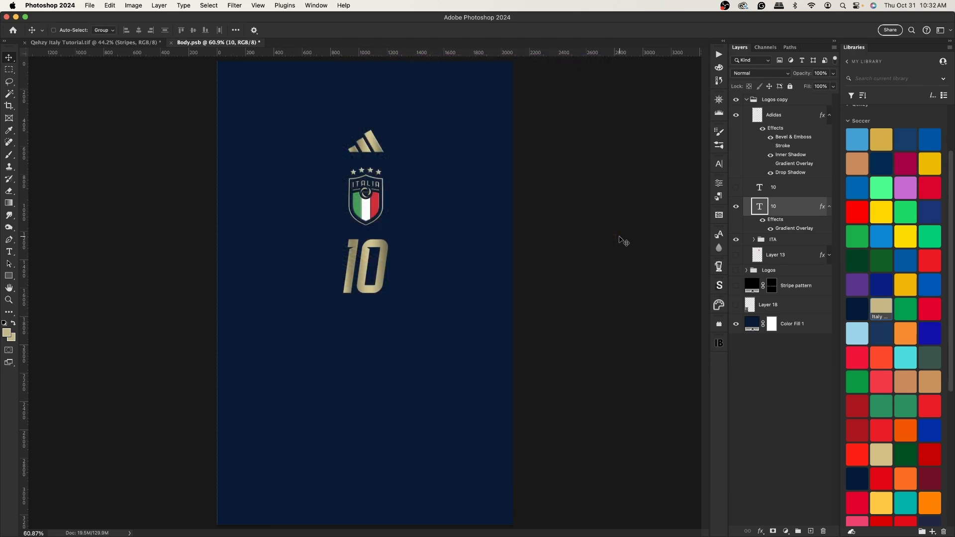
Show Layer 18 and examine its black-and-white leaf pattern tile up close
left_click(736, 304)
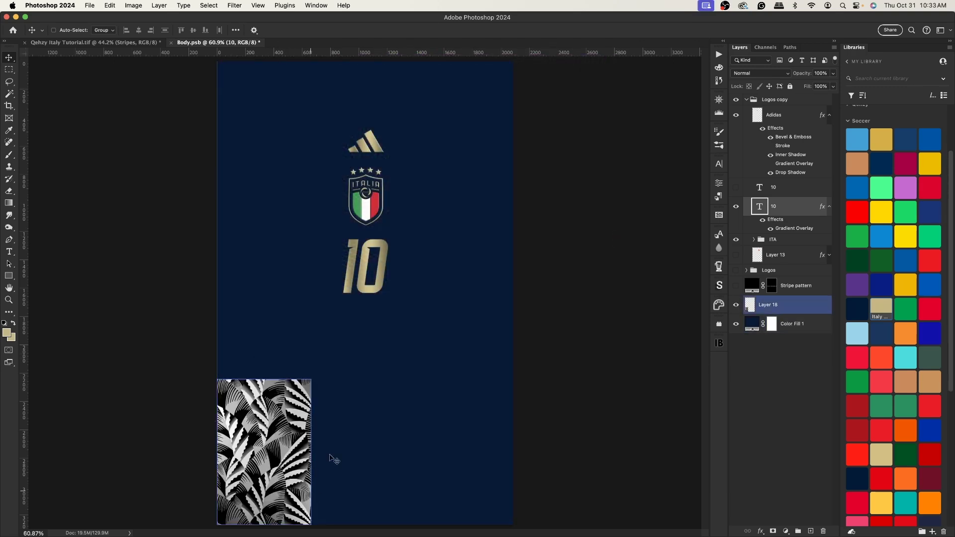
key("super+1")
scroll(373, 401, "down", 2)
left_click_drag(209, 366, 421, 259)
key("super+equal")
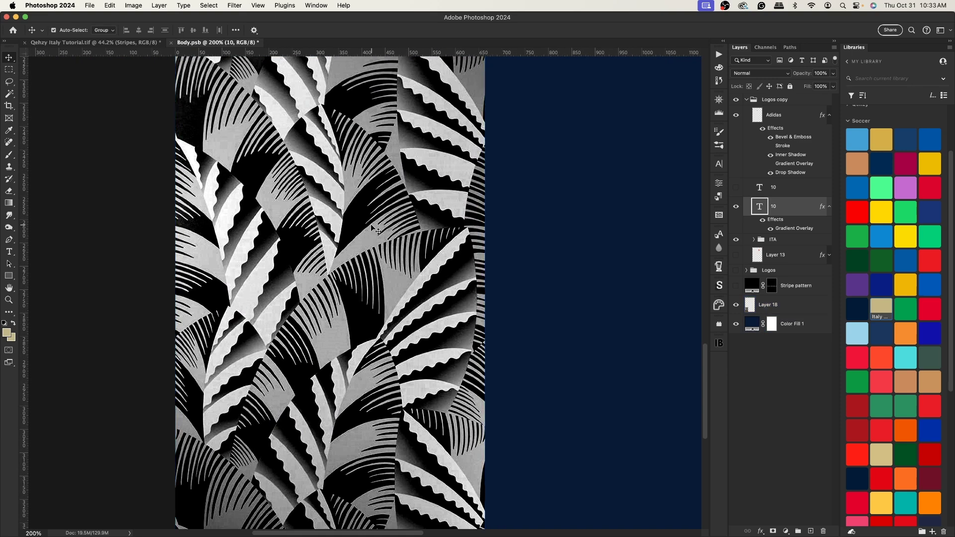
key("super+minus")
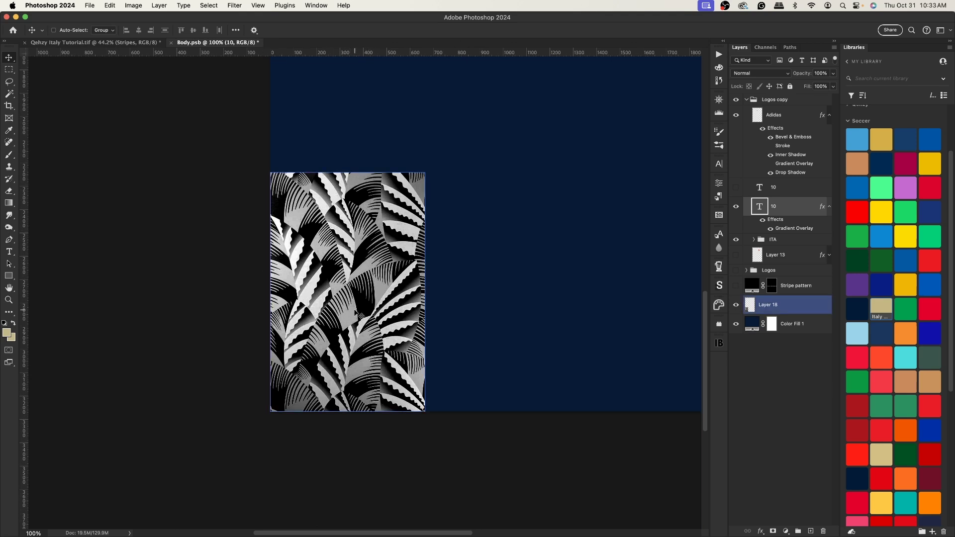
key("super+0")
Collapse the Logos copy group
key("alt+bracketleft")
left_click(750, 127)
left_click(746, 102)
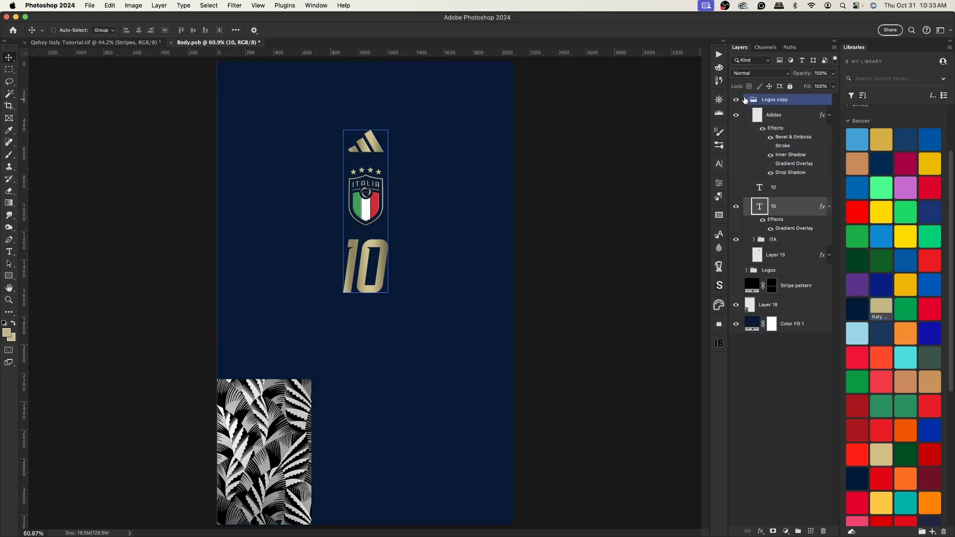
left_click(747, 102)
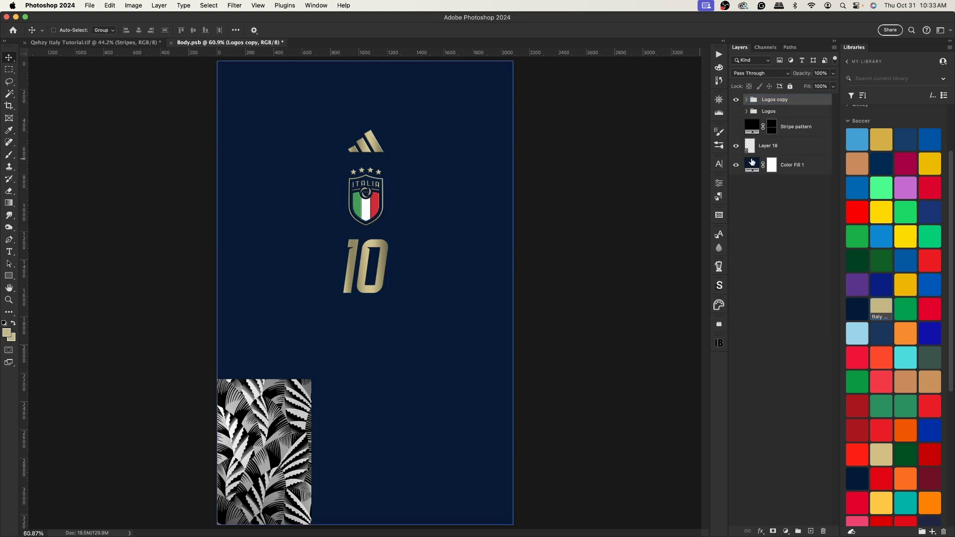
Hide Layer 18 and show the Stripe pattern layer
left_click(748, 150)
left_click(736, 146)
left_click(735, 127)
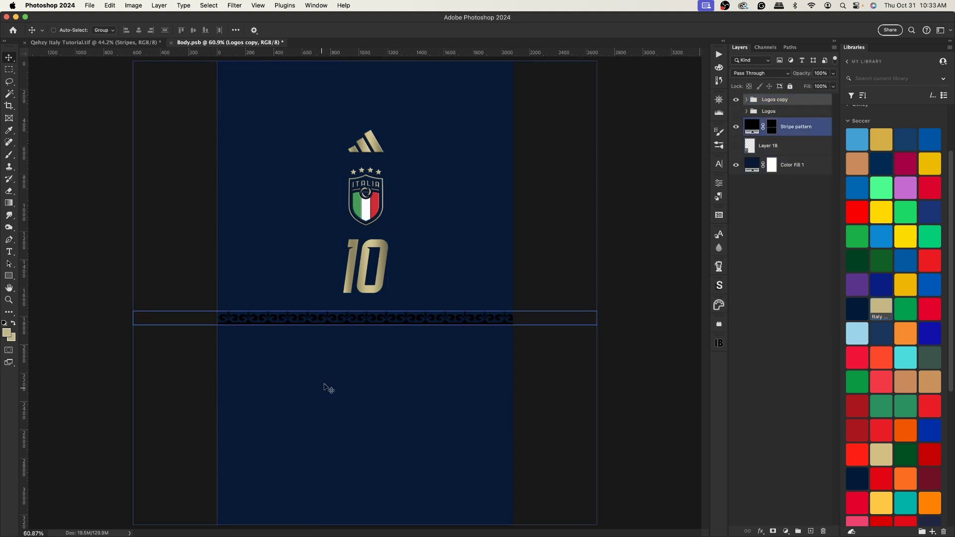
Examine the ornamental stripe below the number 10 up close, and return to the full artwork
key("super+plus")
key("super+plus")
key("super+plus")
left_click(358, 348)
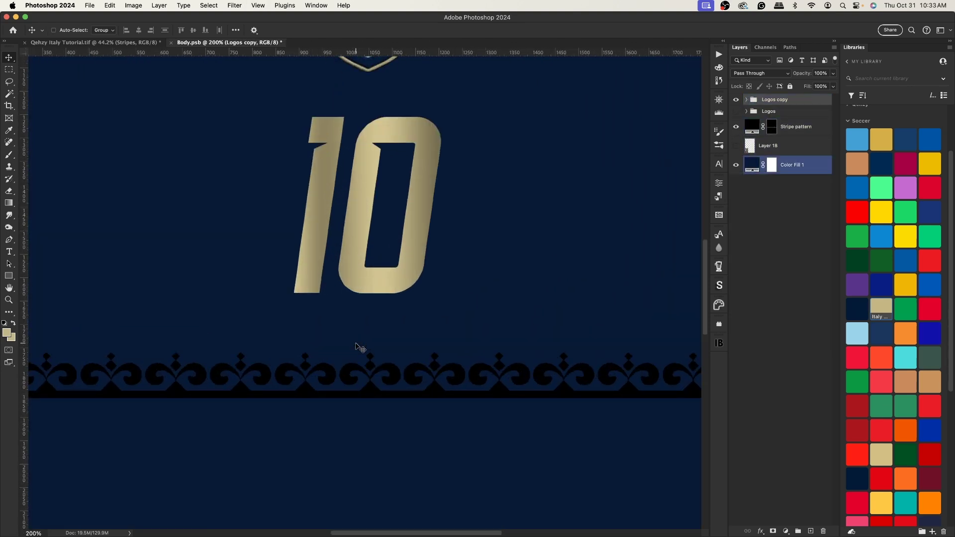
scroll(358, 348, "down", 3)
left_click(264, 307)
mouse_move(263, 307)
left_mouse_down()
mouse_move(373, 291)
mouse_move(519, 290)
mouse_move(262, 290)
left_mouse_up()
left_click_drag(528, 290, 570, 312)
left_click(570, 312, "super")
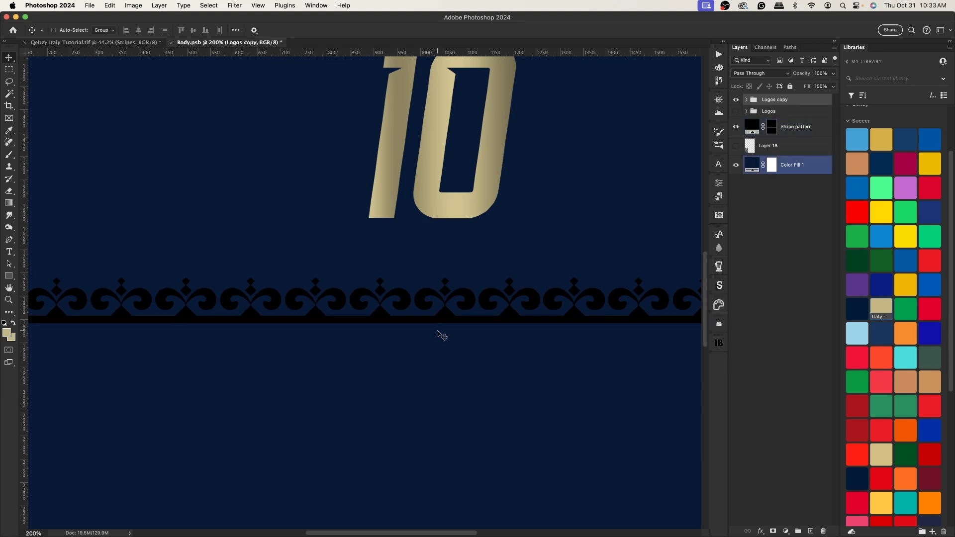
key("super+0")
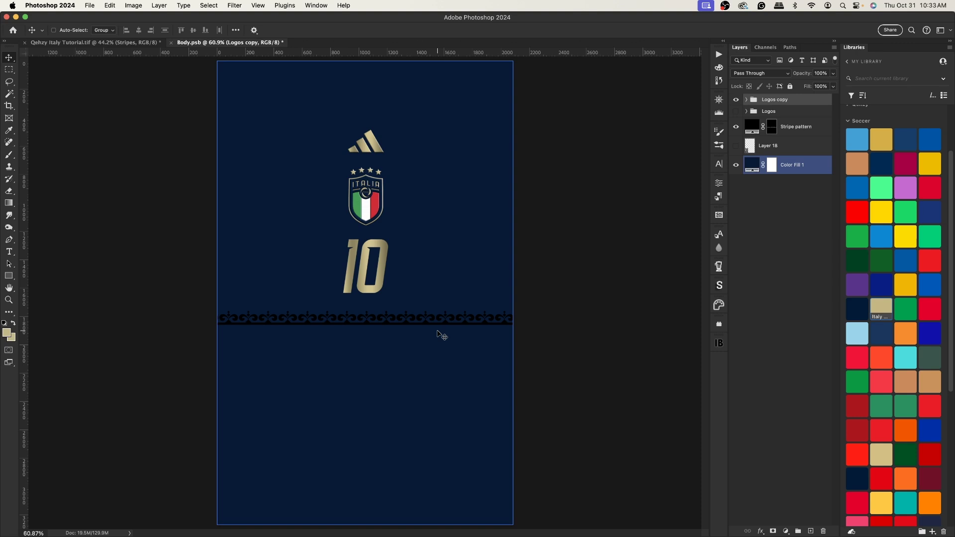
Hide the Stripe pattern layer, and show and select Layer 18
left_click(795, 127)
left_click(736, 127)
left_click(736, 146)
left_click(780, 151)
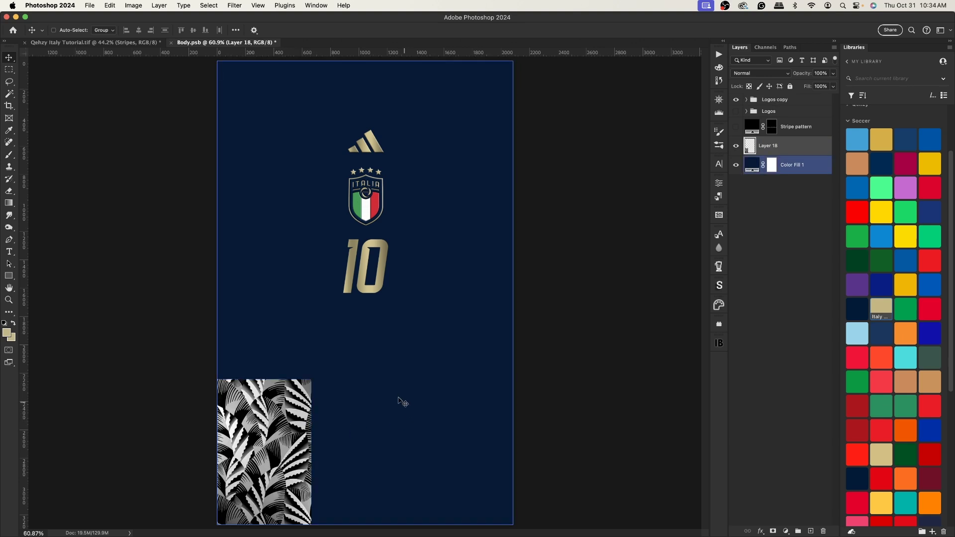
Duplicate the Layer 18 pattern tile and place the copy directly above the original
key("super")
key("super+j")
left_click_drag(281, 457, 276, 317)
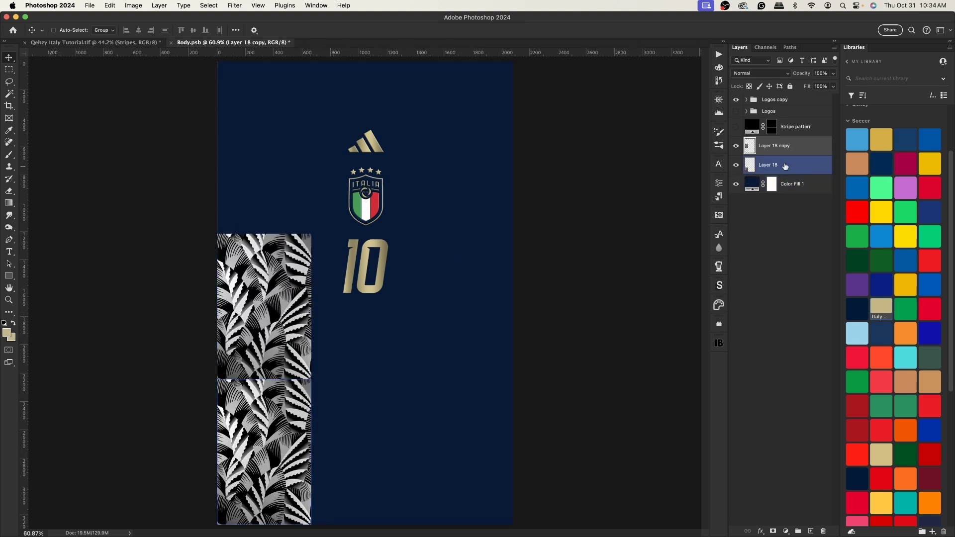
Duplicate both pattern tiles and move the copies up to complete a full-height column along the left edge
left_click(776, 166, "shift")
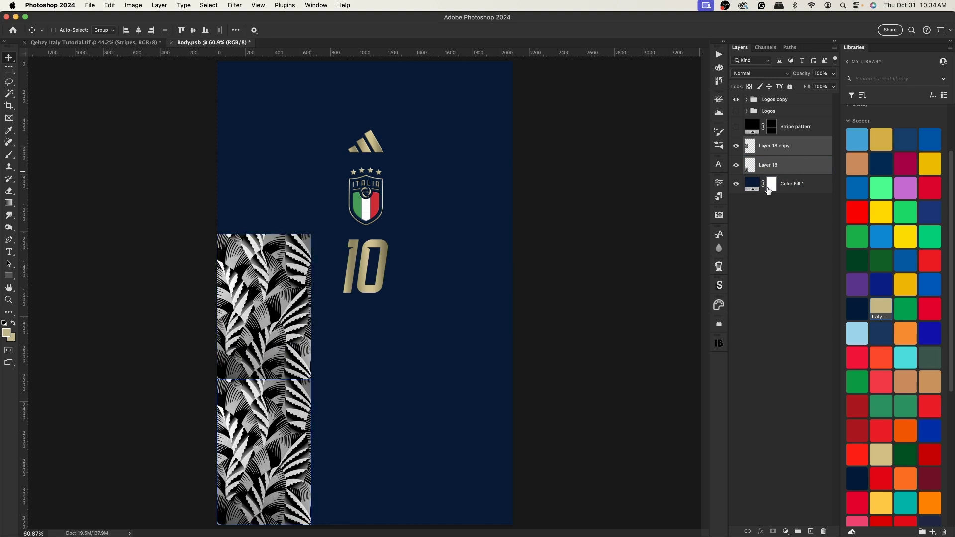
key("super+j")
left_click_drag(324, 348, 283, 129)
Group the four Layer 18 pattern tiles
left_click(794, 150)
left_click(790, 208, "shift")
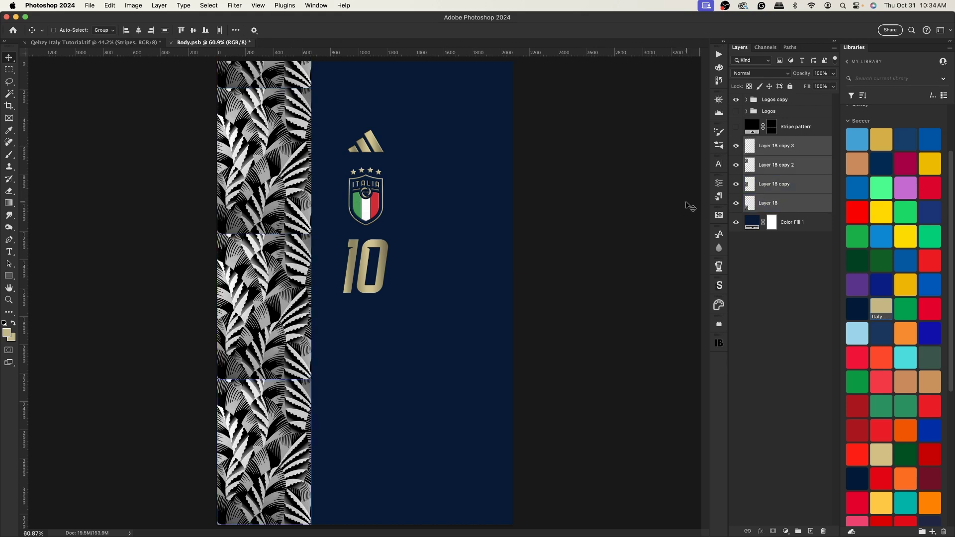
key("super")
key("super+g")
Duplicate the pattern column group and place the copies side by side until four columns cover the artwork's width
key("super+j")
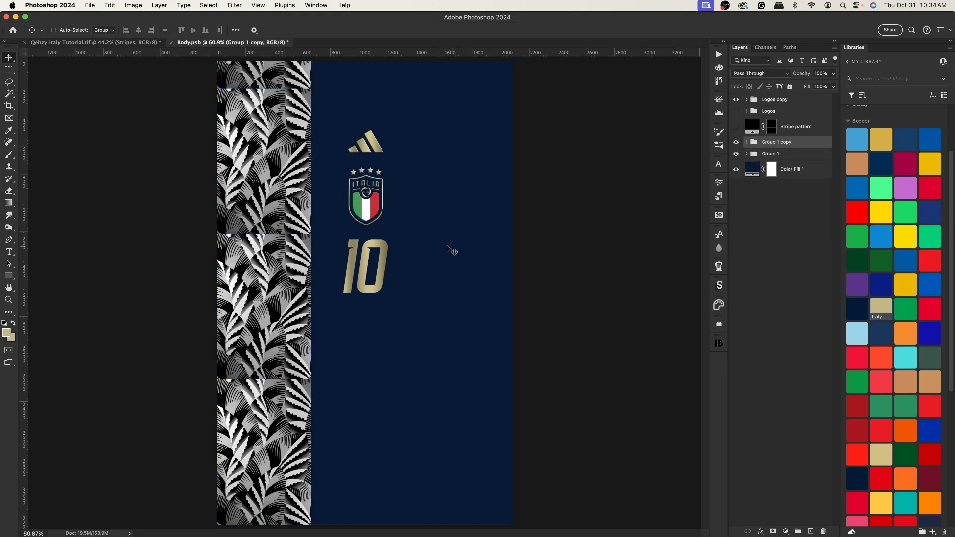
left_click_drag(237, 284, 331, 284)
left_click(784, 154, "shift")
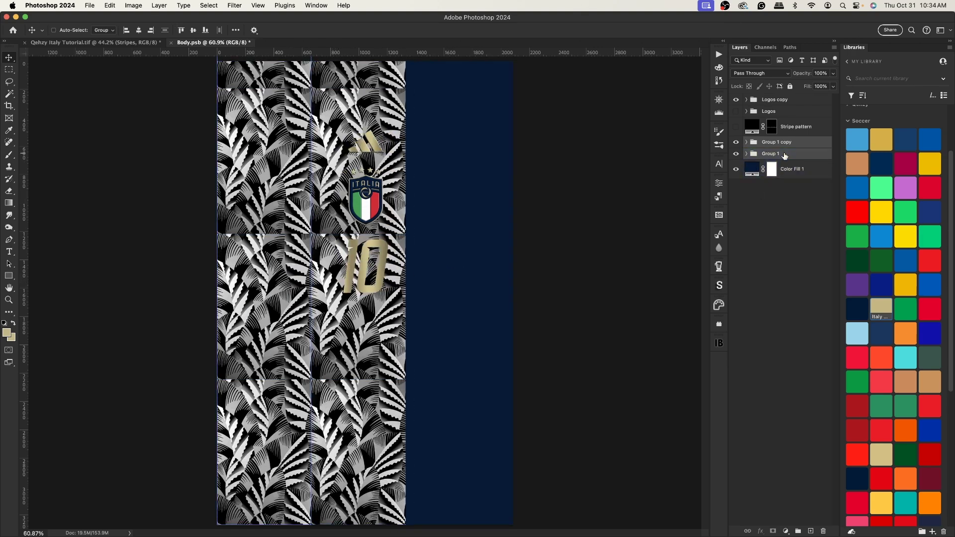
key("super+j")
left_click_drag(272, 266, 456, 258)
Group the four pattern column groups into a single group
left_click(779, 178, "shift")
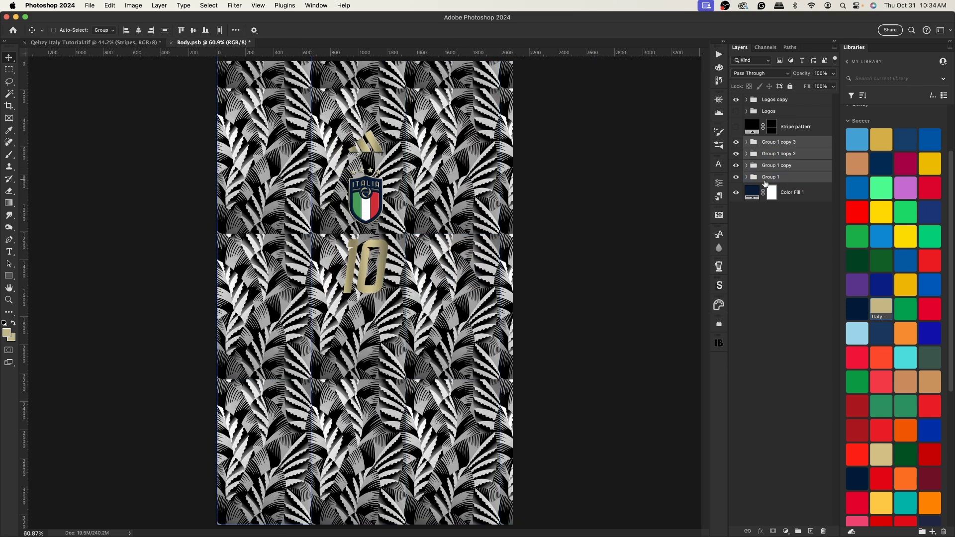
key("super")
key("super+g")
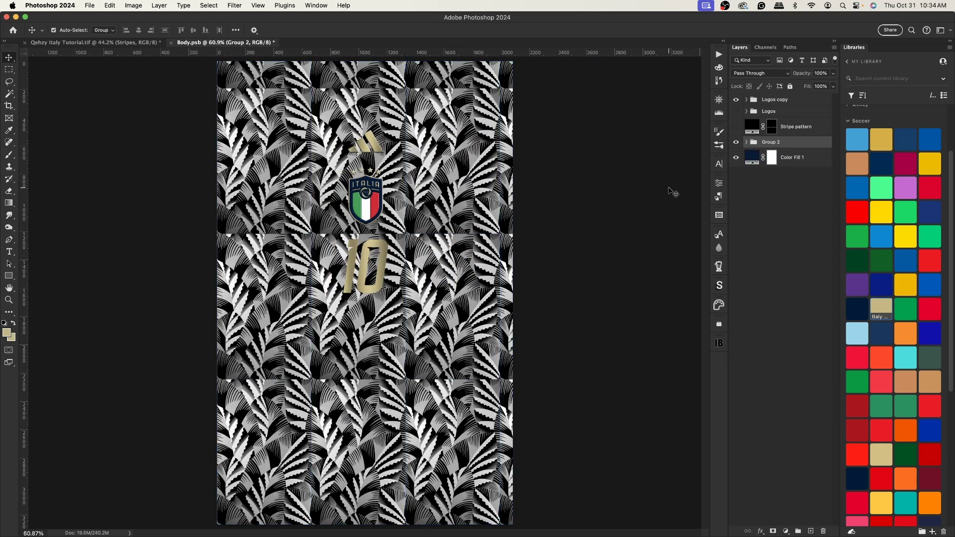
Centre Group 2 horizontally and vertically on the canvas and clear the selection
key("super+a")
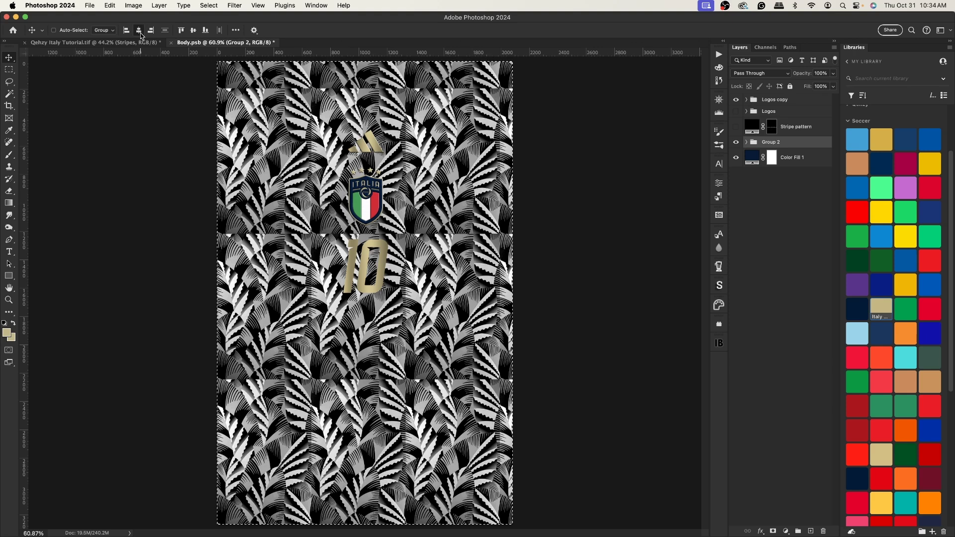
left_click(194, 30)
key("super+z")
key("super+z")
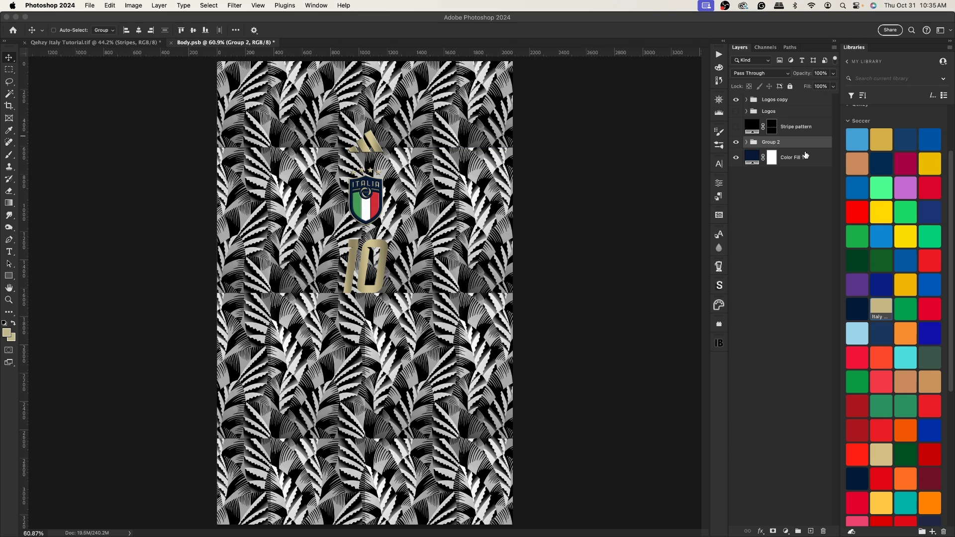
Make a merged single-layer copy of Group 2, leaving the original group hidden
key("super+j")
key("super+e")
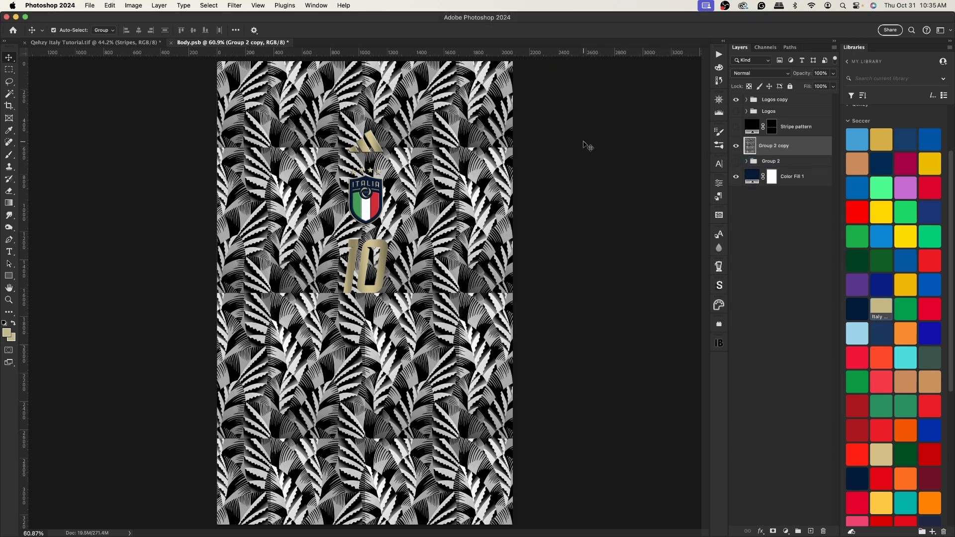
Scale the merged pattern layer Group 2 copy to 131.34% and rotate it 30°
key("super+minus")
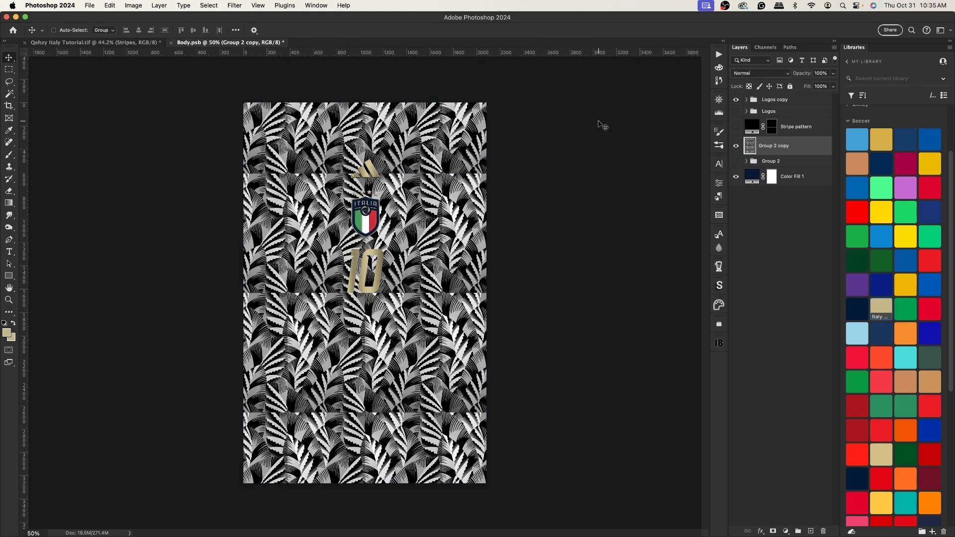
key("super+t")
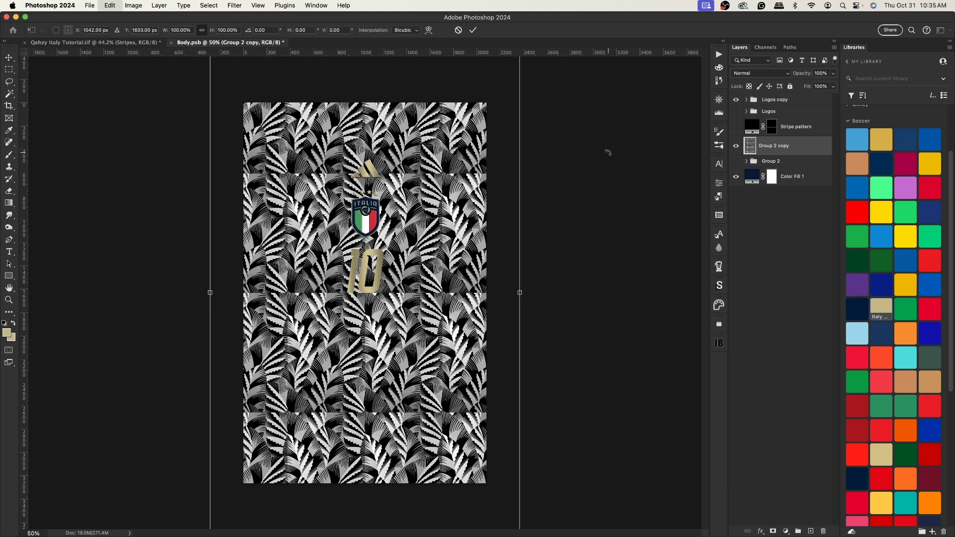
left_click_drag(530, 293, 540, 392)
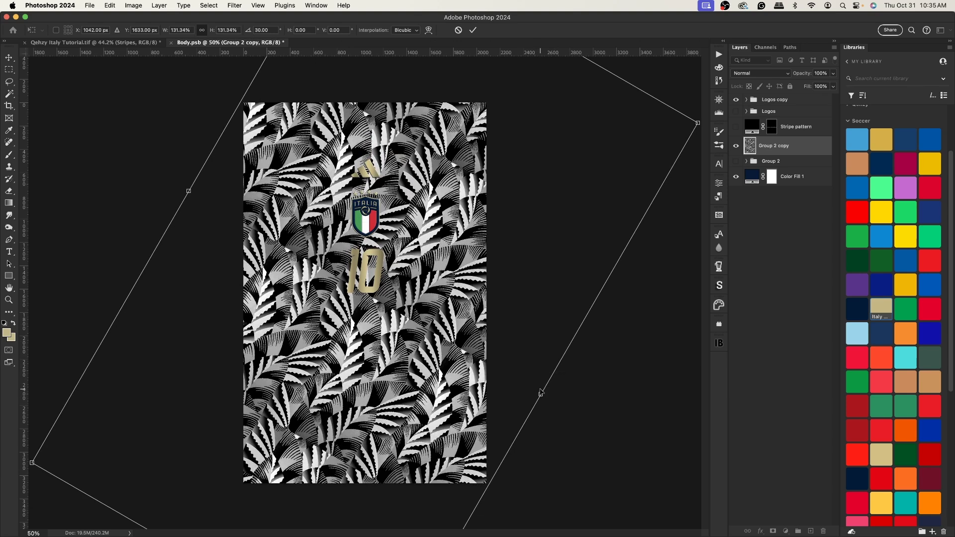
key("Return")
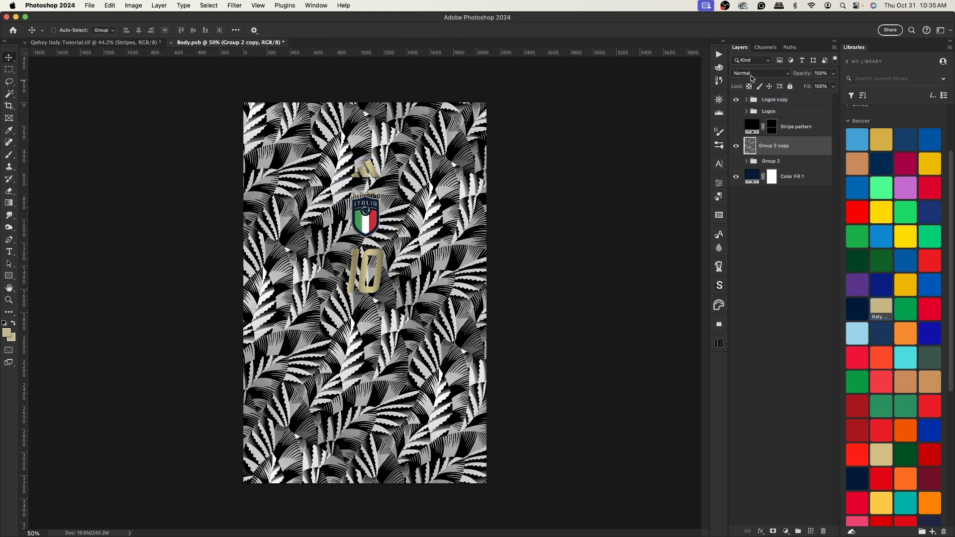
Set the Group 2 copy layer to Overlay blending at 30% opacity
left_click(754, 74)
left_click(758, 212)
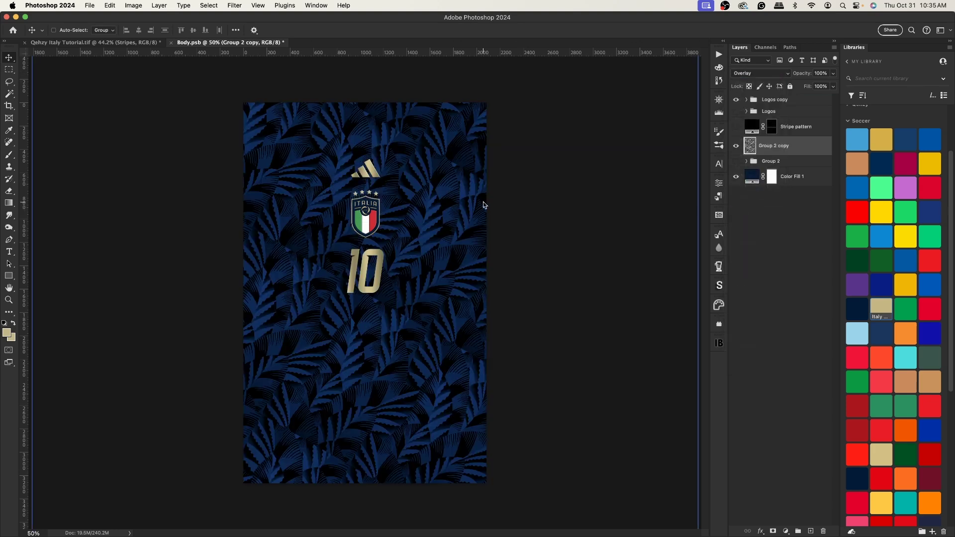
left_click(818, 74)
type("30")
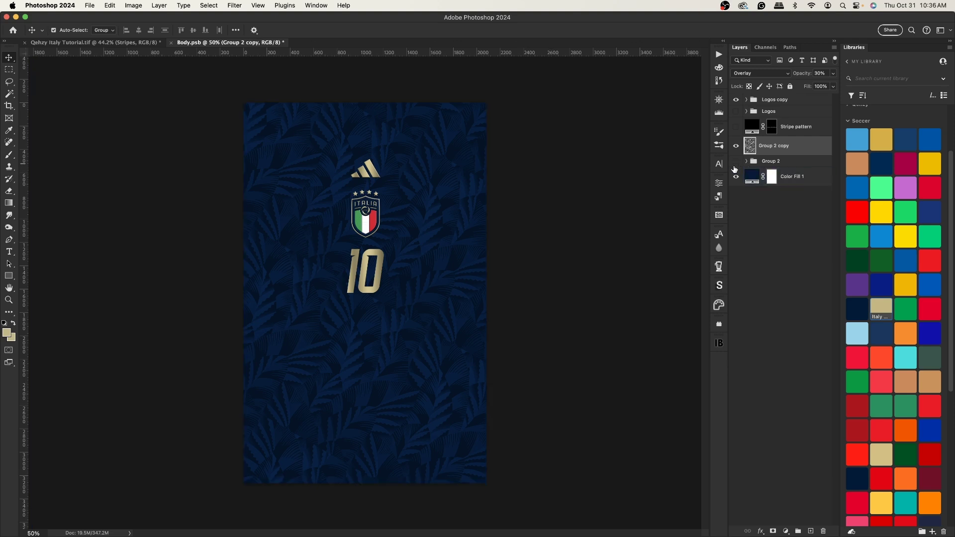
Duplicate the pattern layer, set the duplicate to Normal blending at 100% opacity, and hide the Logos copy group
key("super+j")
left_click(760, 73)
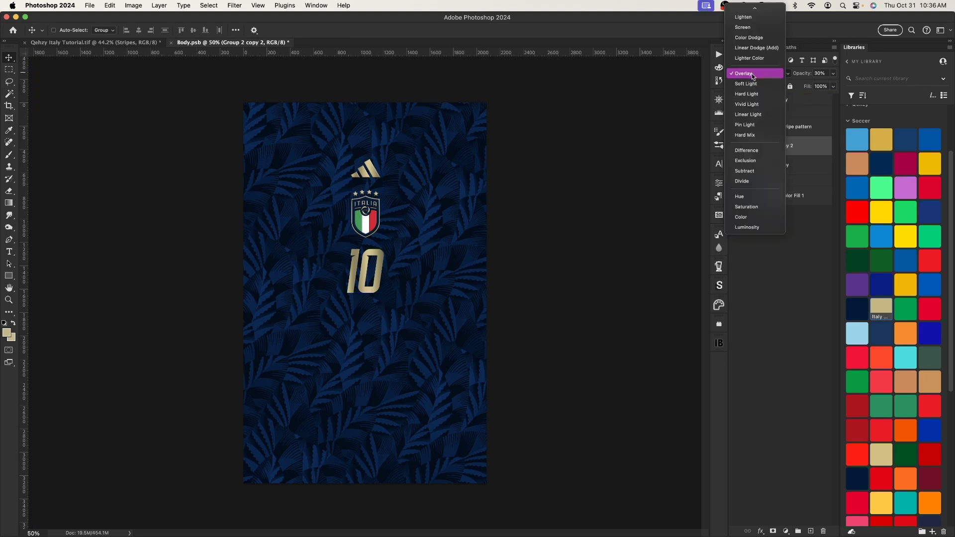
left_click(754, 20)
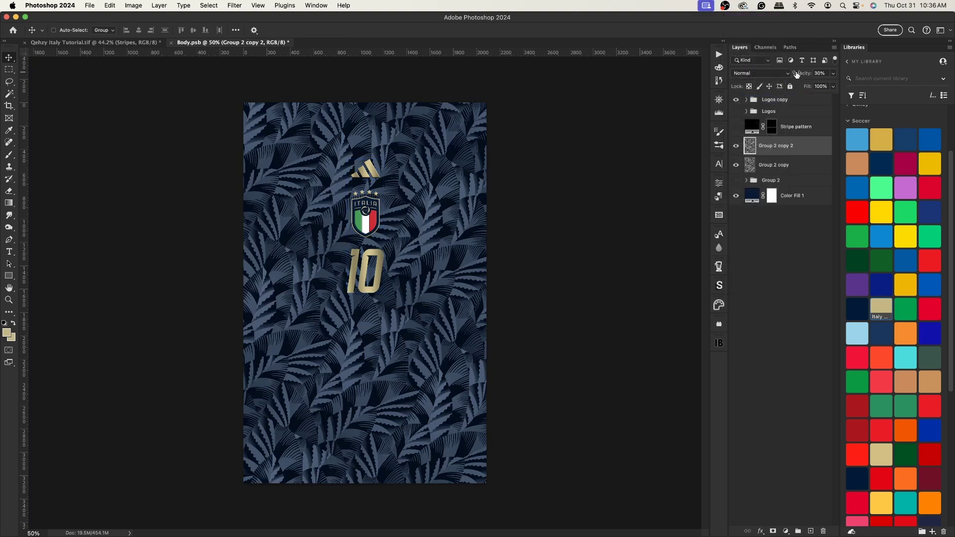
key("0")
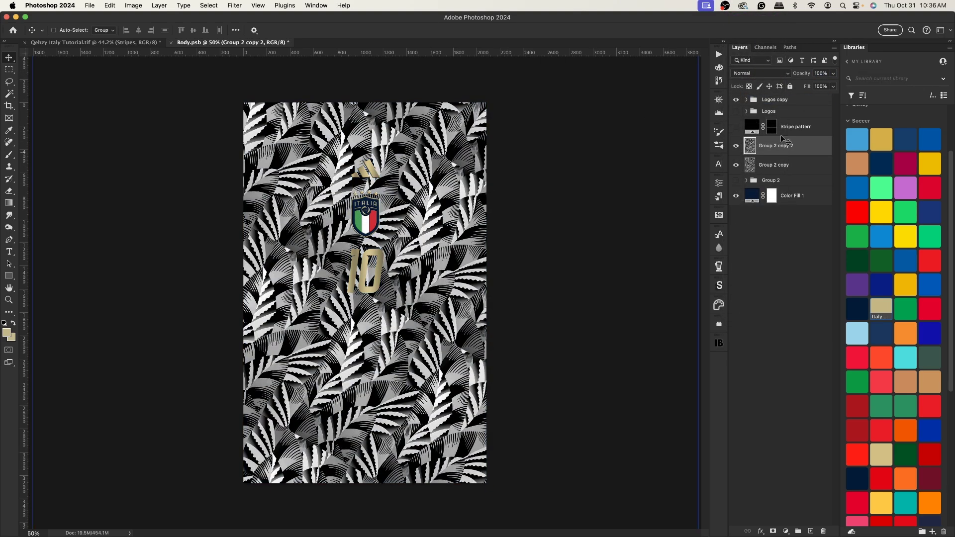
left_click(736, 100)
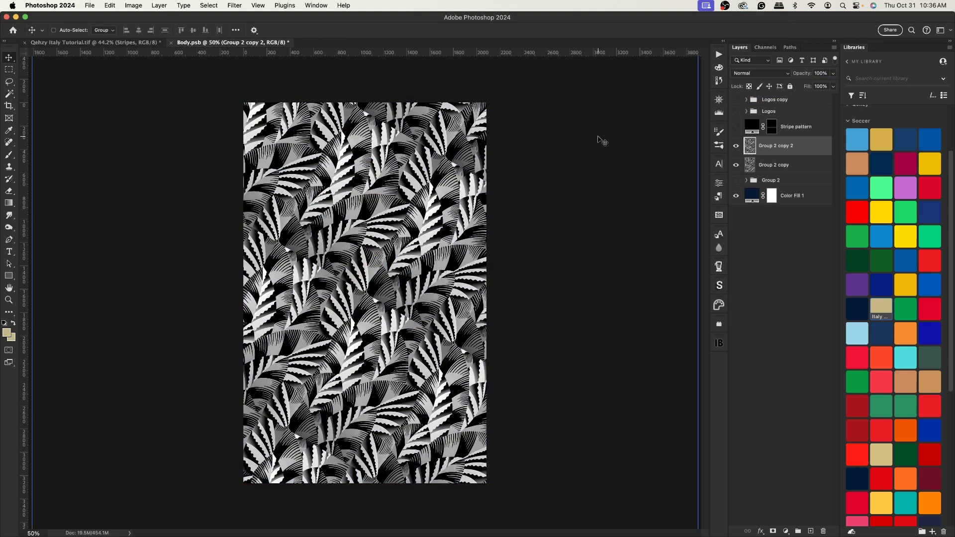
Select the pattern's black areas by Color Range at fuzziness 90 and mask Group 2 copy 2 with the selection
left_click(210, 6)
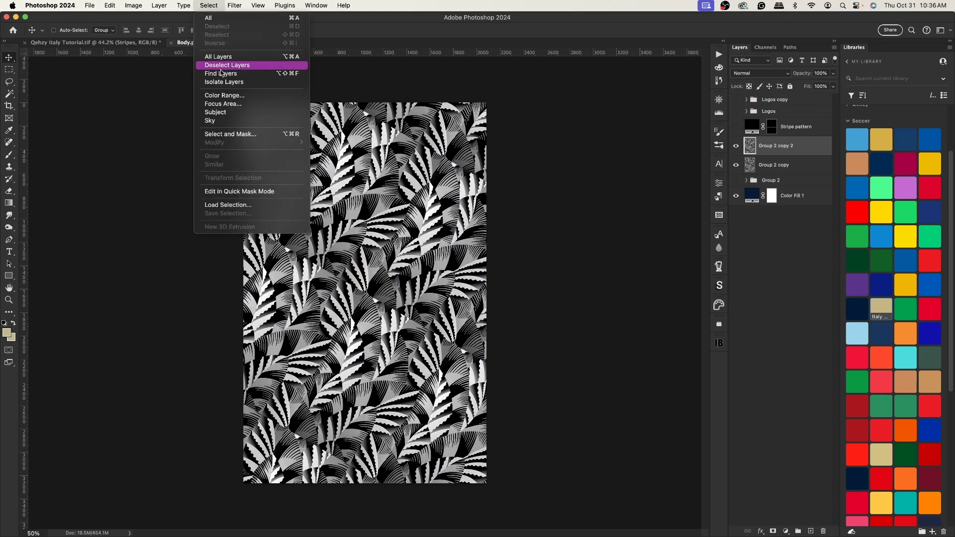
left_click(224, 94)
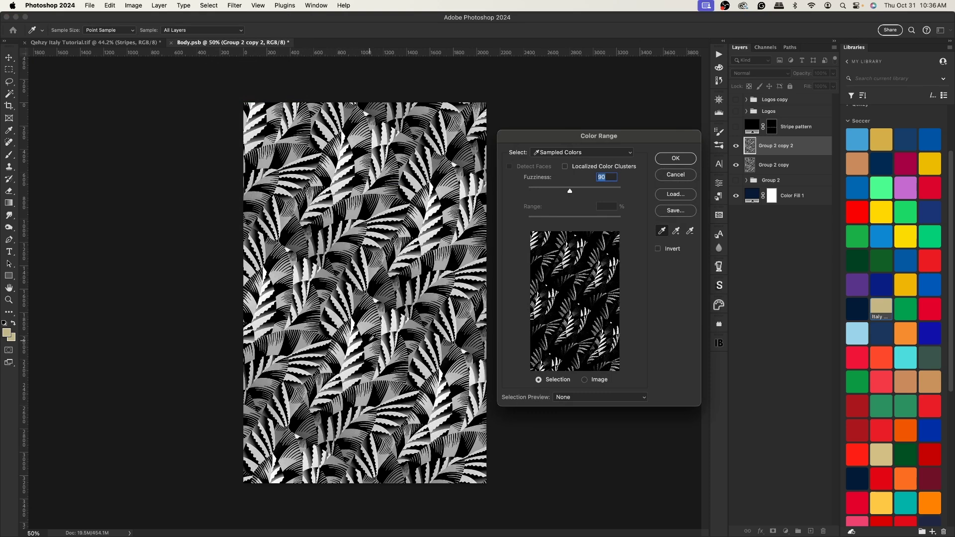
left_click(370, 336)
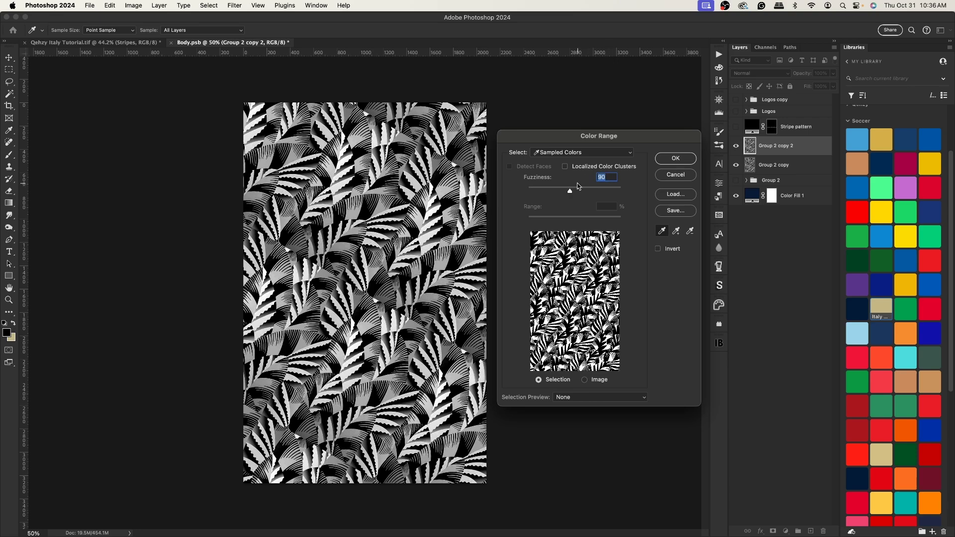
left_click(675, 160)
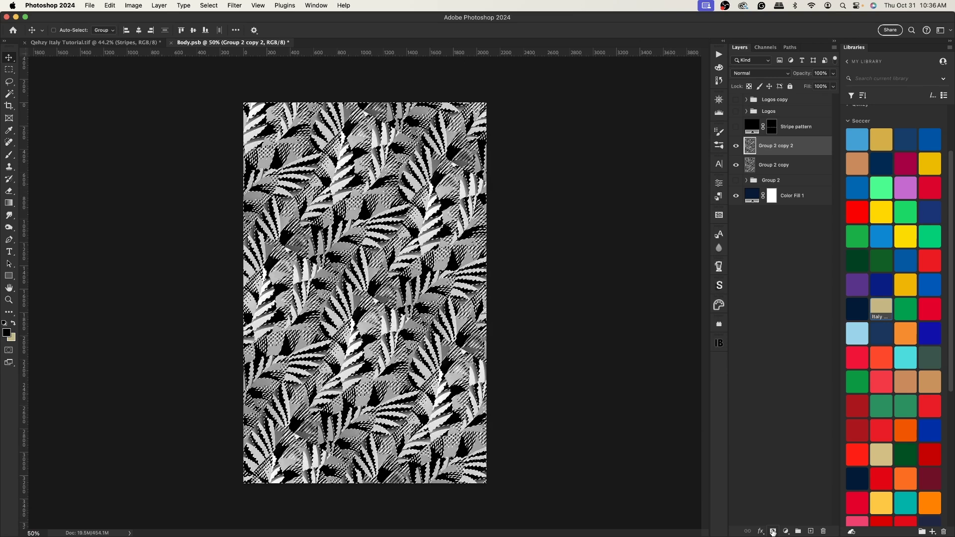
left_click(772, 531)
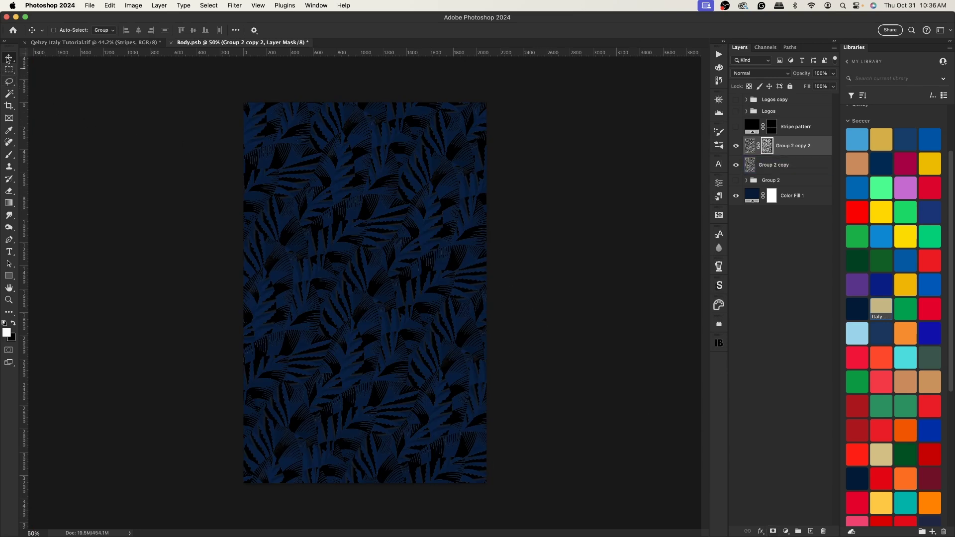
Apply the layer mask on Group 2 copy 2 permanently to the layer
key("super")
scroll(340, 122, "up", 5)
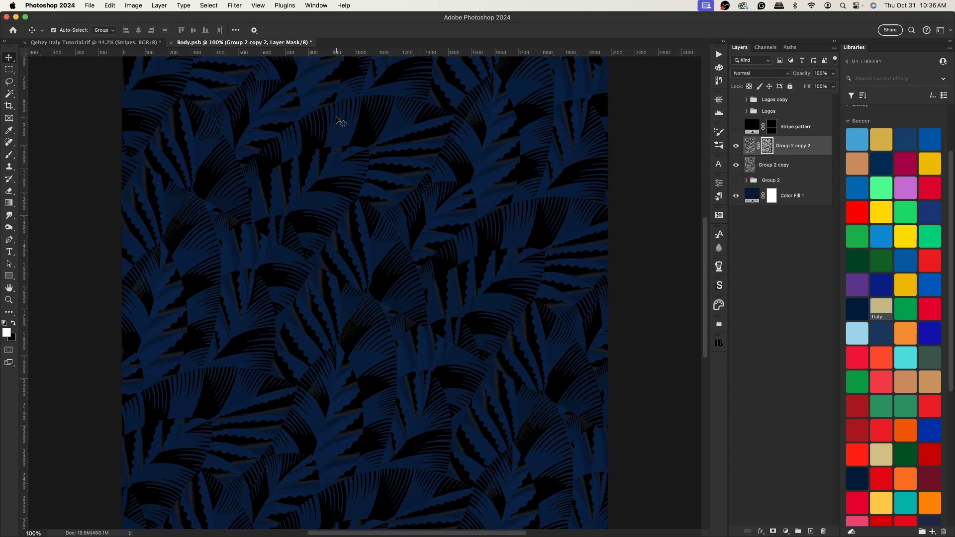
key("super+0")
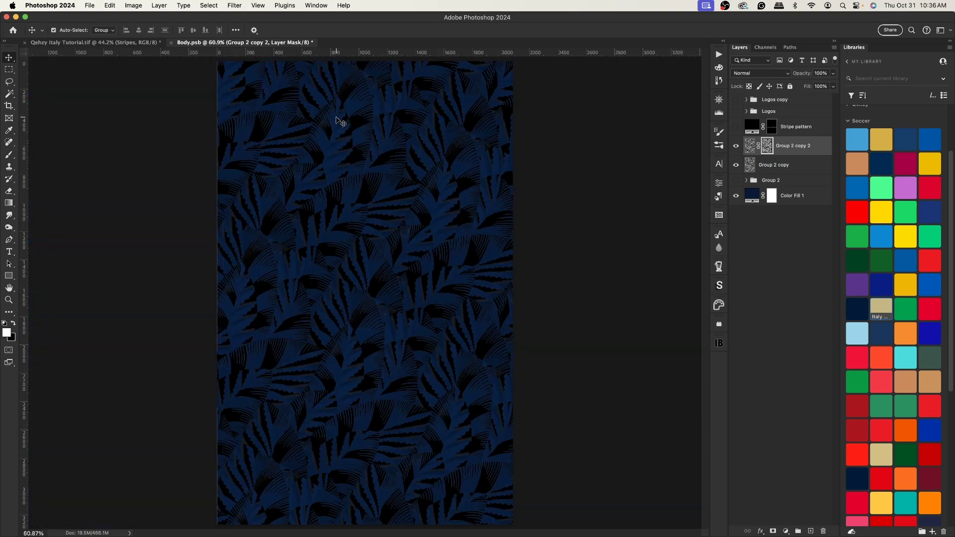
right_click(766, 144)
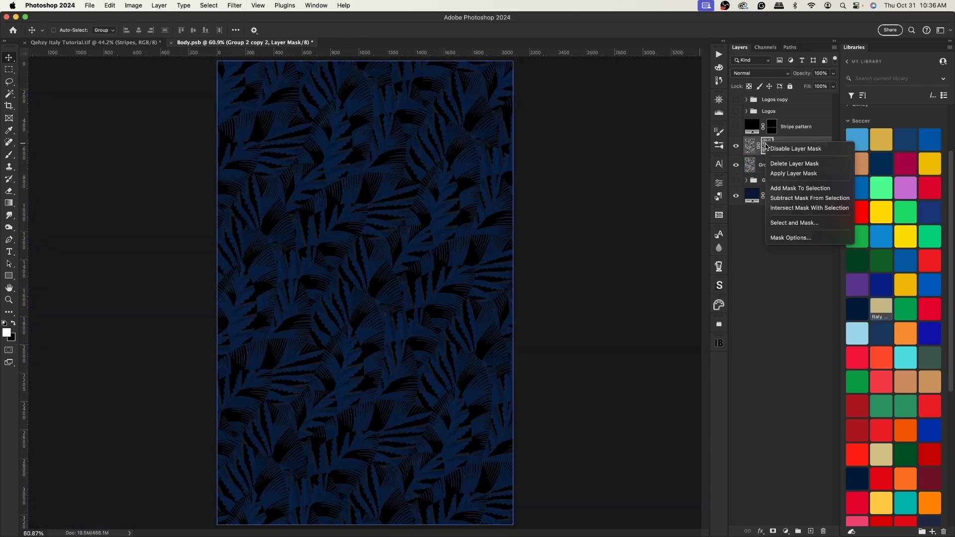
left_click(781, 173)
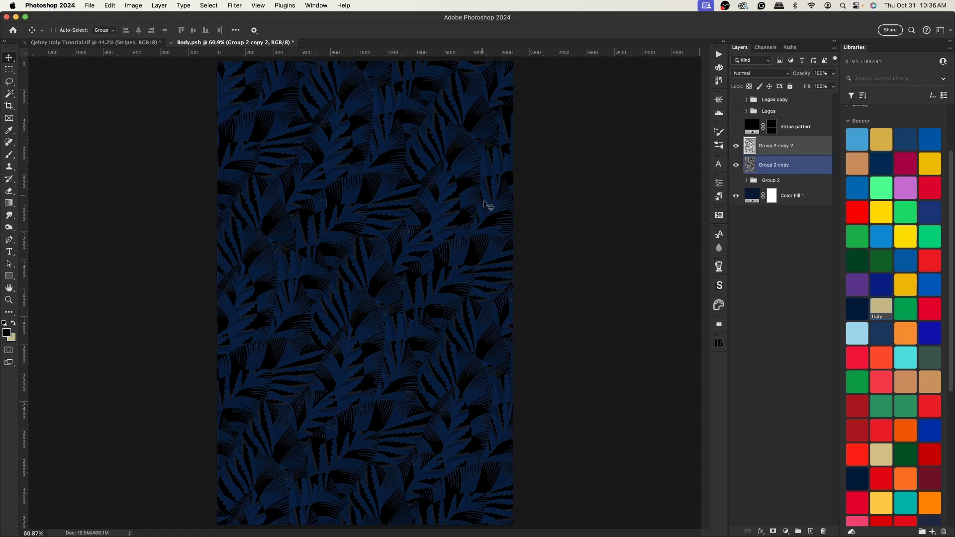
Mask Group 2 copy 2 with a selection loaded from its own pixels and invert the mask
left_click(749, 148, "super")
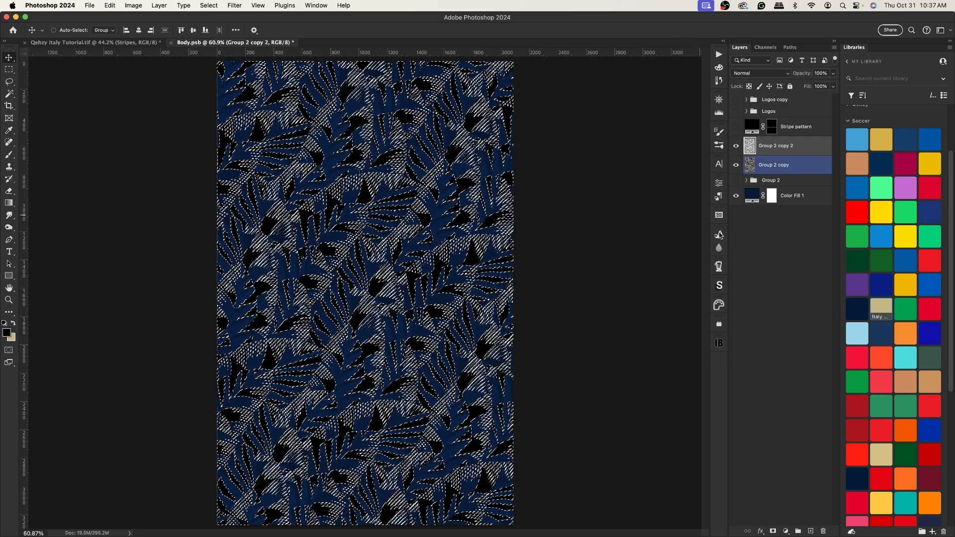
left_click(773, 530)
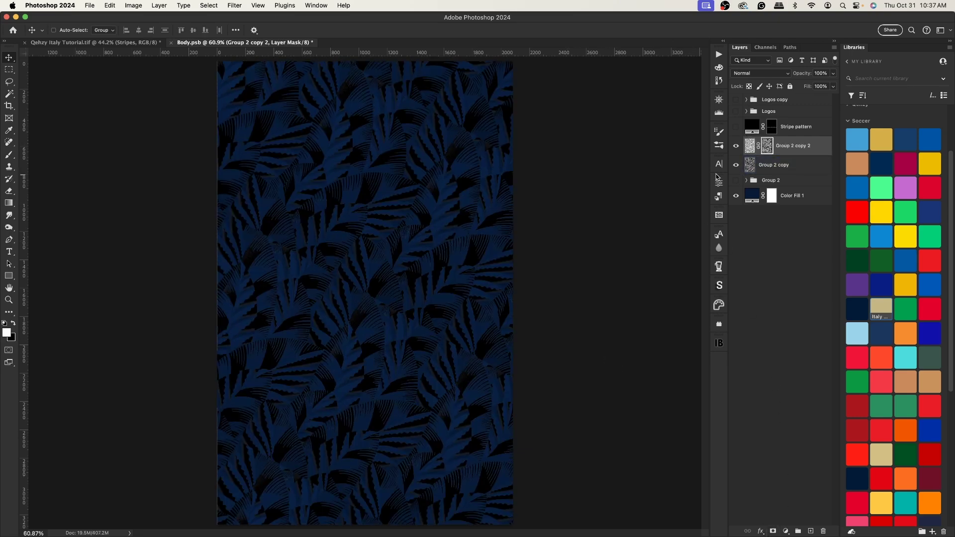
key("super")
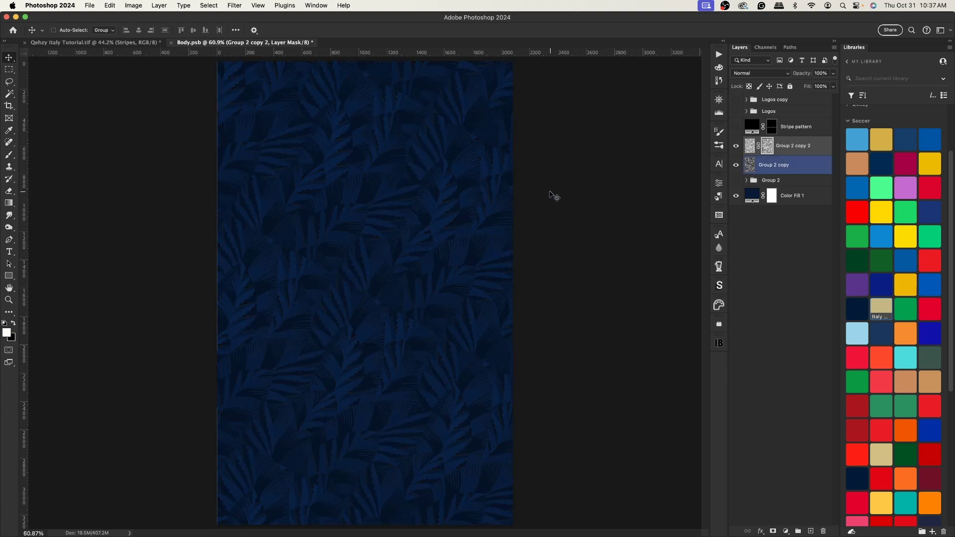
Unlink the mask from Group 2 copy 2 and offset it slightly so thin dark edges line the leaves
key("super+equal")
key("super+equal")
key("super+equal")
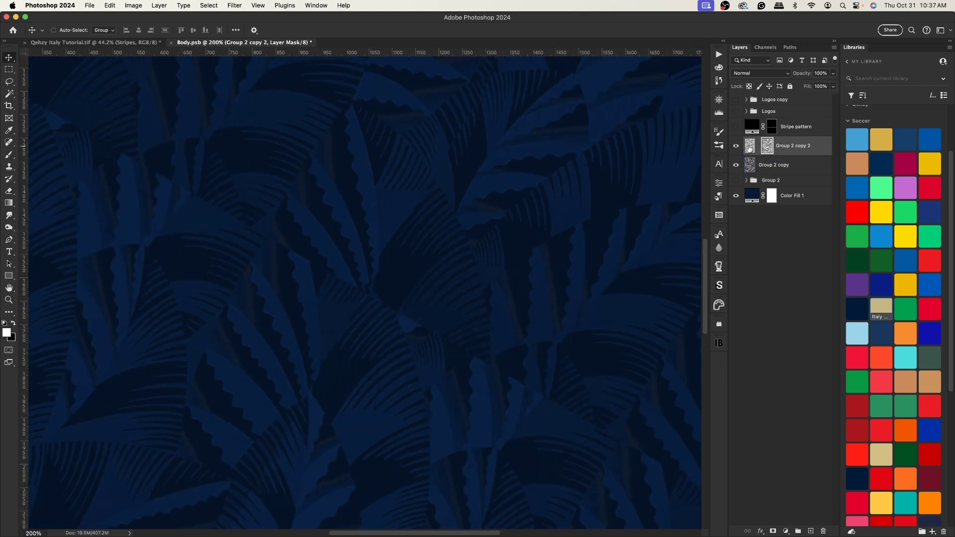
left_click_drag(767, 148, 515, 193)
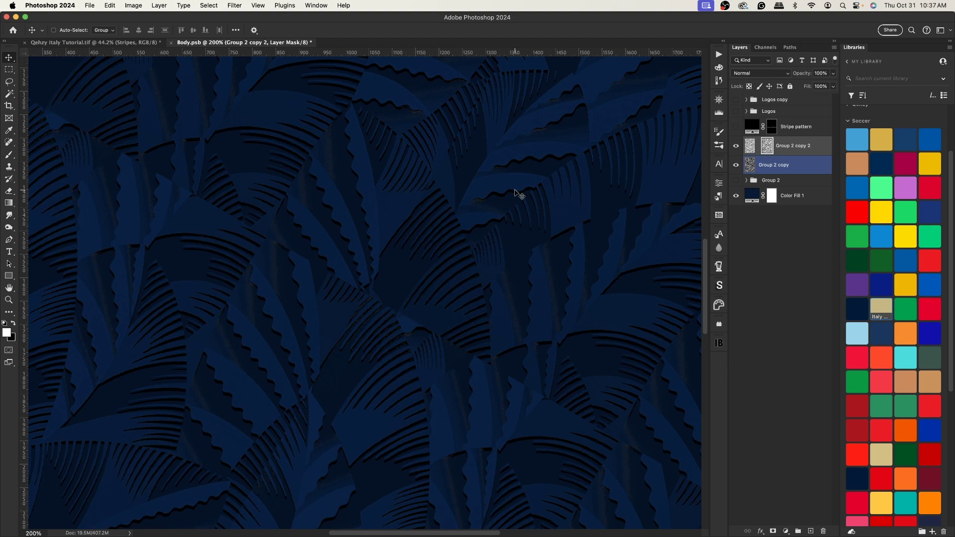
left_click_drag(515, 192, 826, 151)
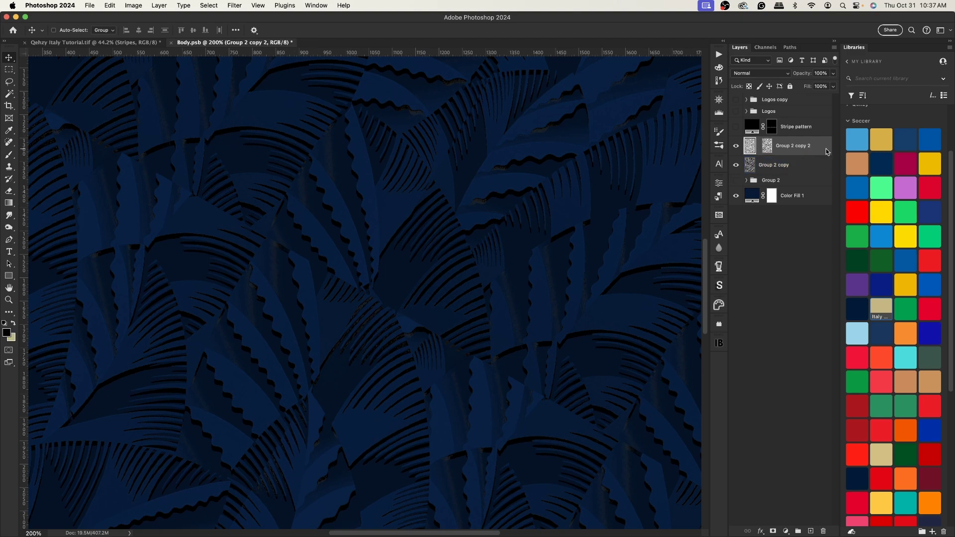
double_click(826, 152)
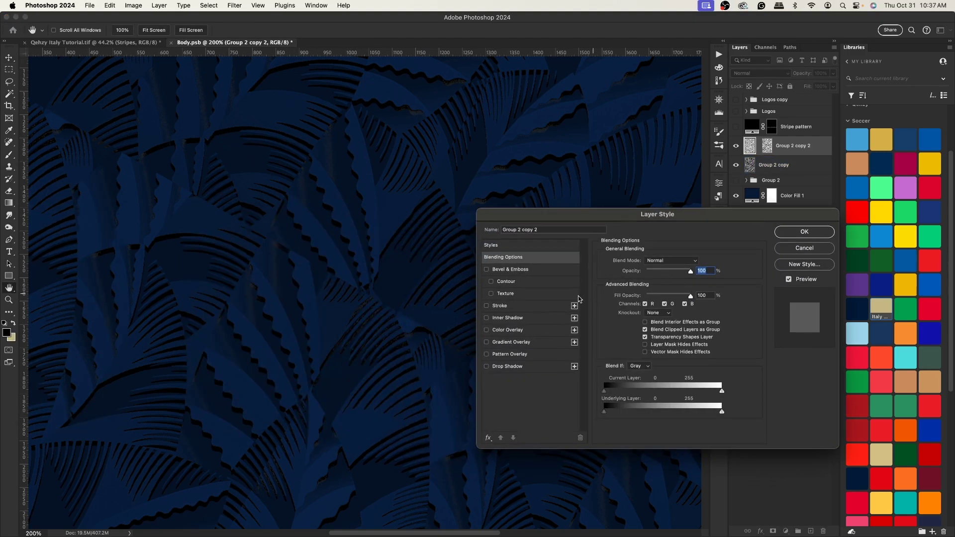
left_click(533, 333)
left_click(696, 262)
left_click_drag(369, 368, 797, 327)
left_click_drag(703, 383, 623, 304)
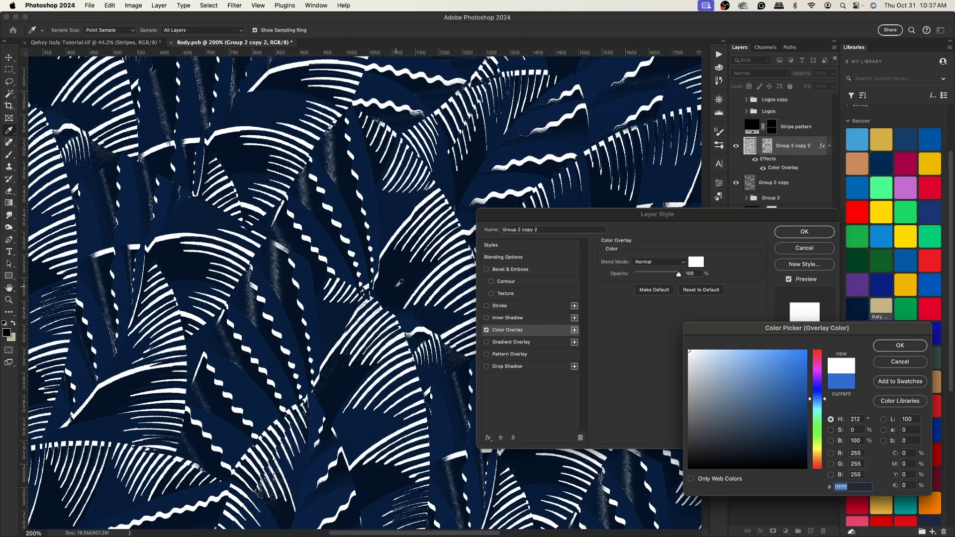
left_click(899, 344)
left_click(804, 247)
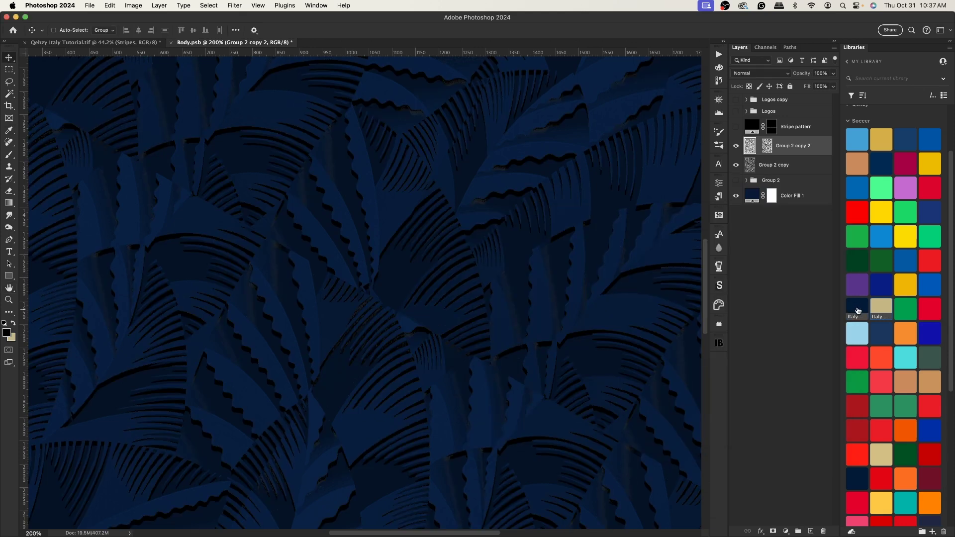
Add a Normal Color Overlay at 100% opacity in navy #011a37 to the Group 2 copy 2 layer
key("space")
double_click(815, 145)
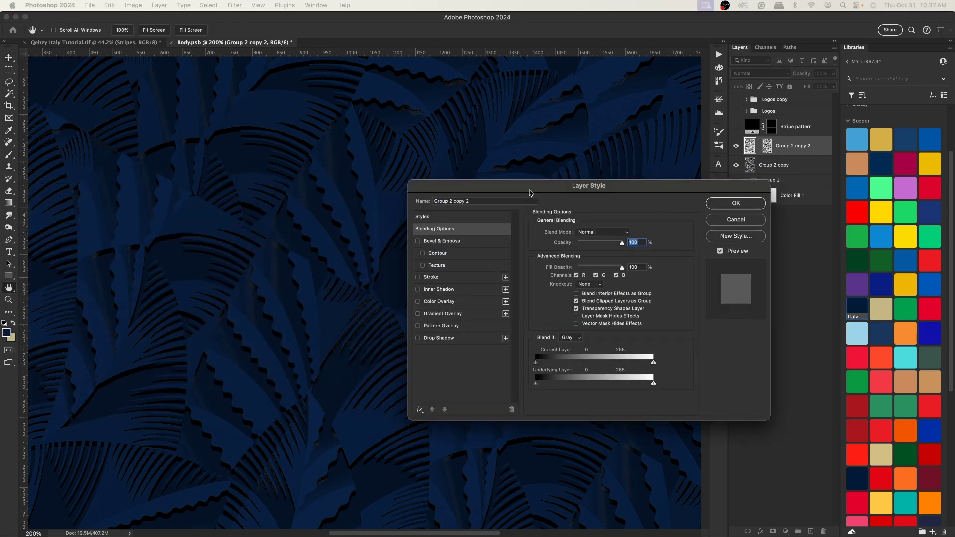
left_click(511, 303)
left_click(699, 237)
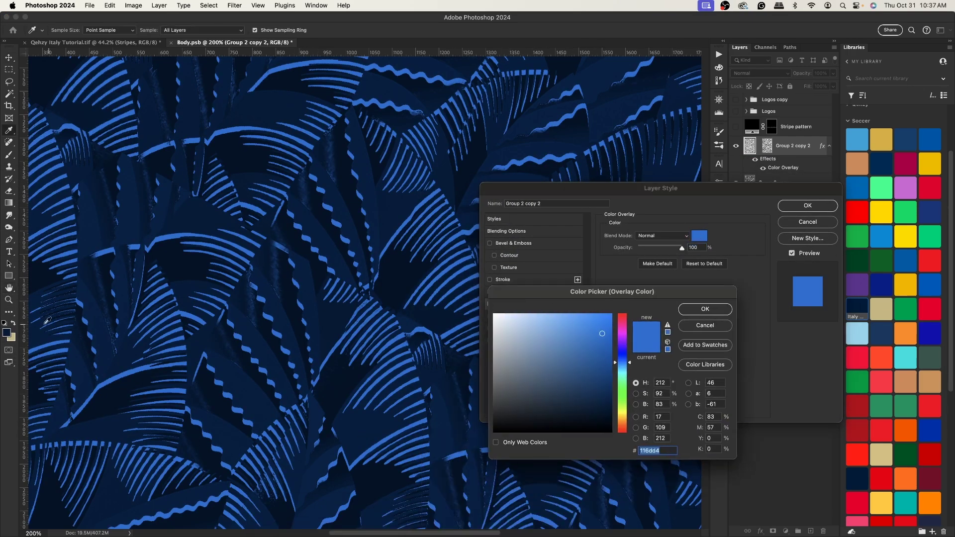
left_click(417, 311)
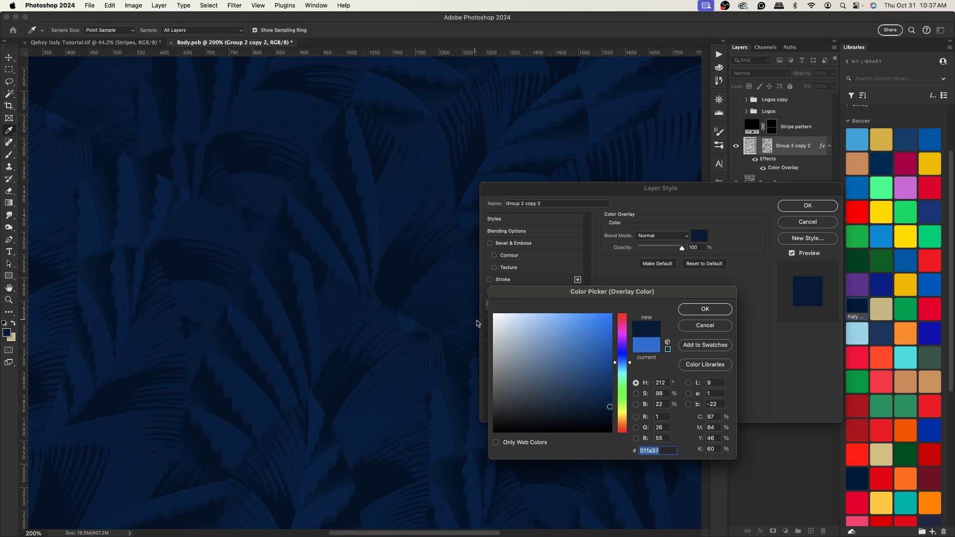
left_click(705, 309)
left_click(807, 205)
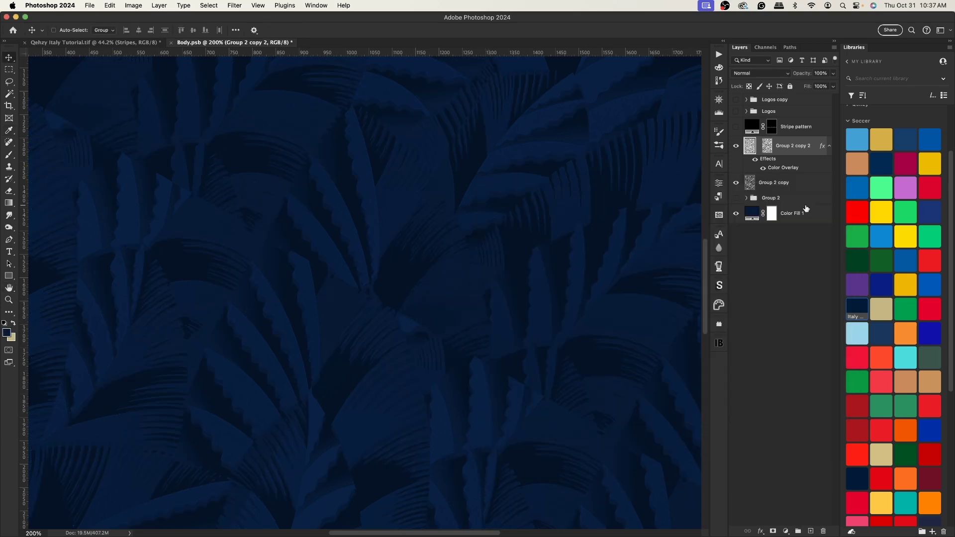
Compare the pattern with and without Group 2 copy 2, both close up and full view, and collapse the layer's effects list
left_click(736, 145)
left_click(736, 146)
left_click(736, 146)
left_click(736, 146)
left_click(767, 145)
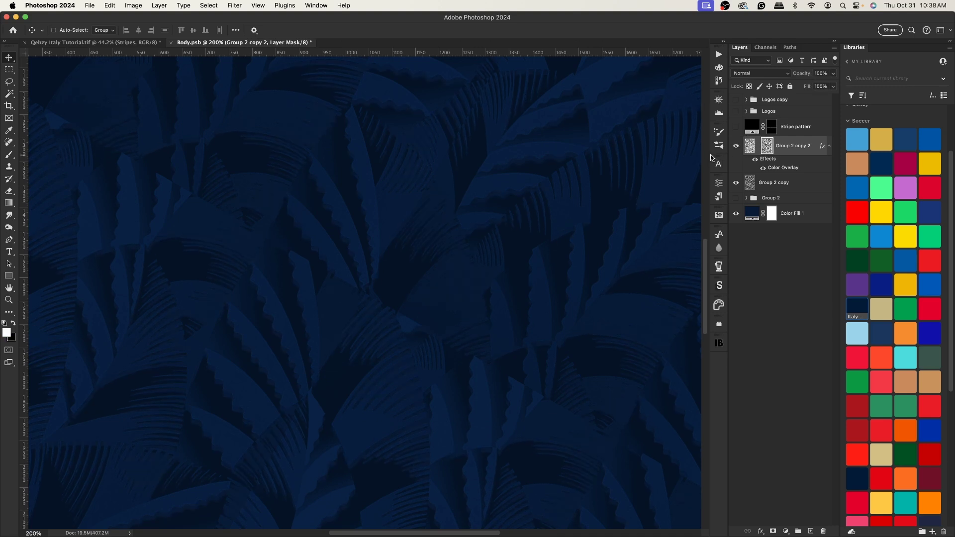
key("super+0")
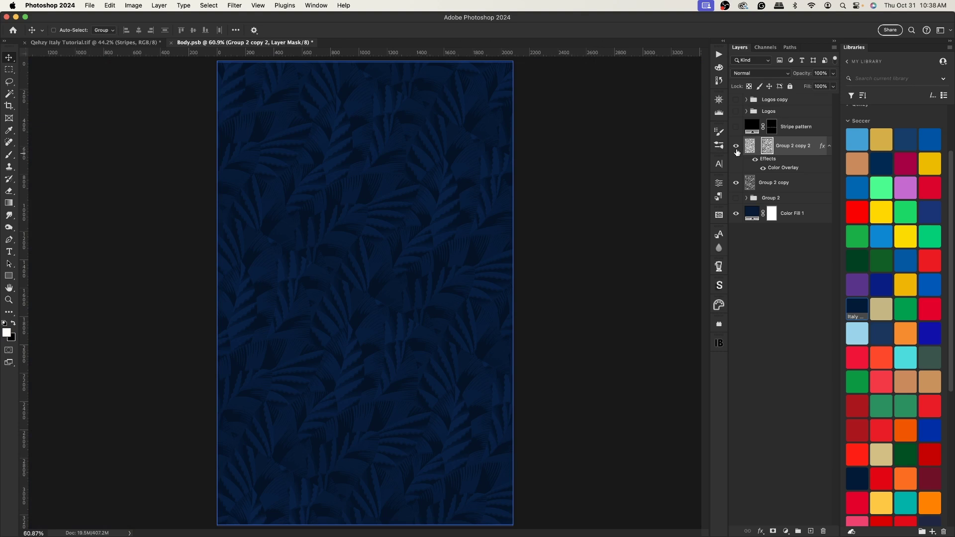
left_click(736, 146)
left_click(736, 145)
left_click(829, 146)
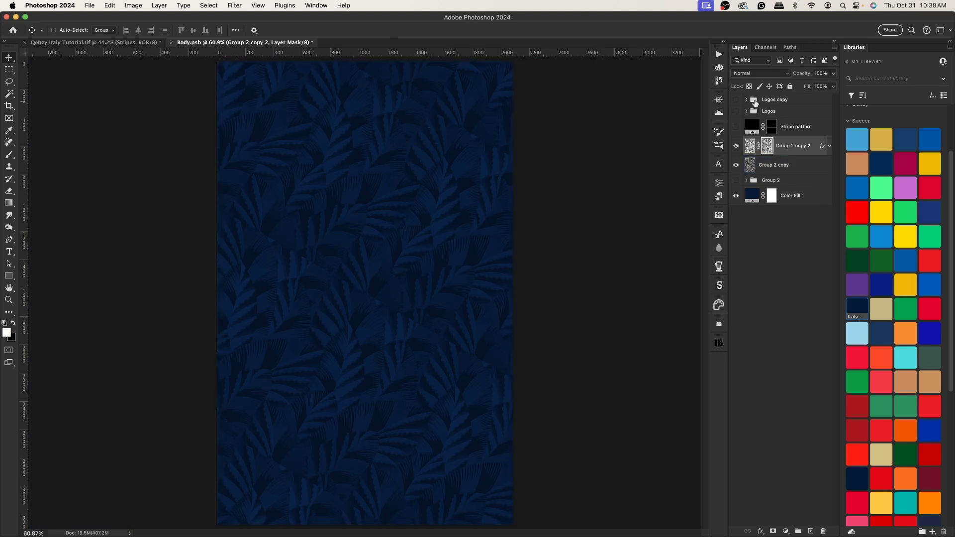
Show the Logos copy group and compare the leaf pattern with and without the Group 2 copy 2 layer
left_click(736, 100)
left_click(735, 146)
left_click(736, 146)
left_click(736, 146)
left_click(735, 147)
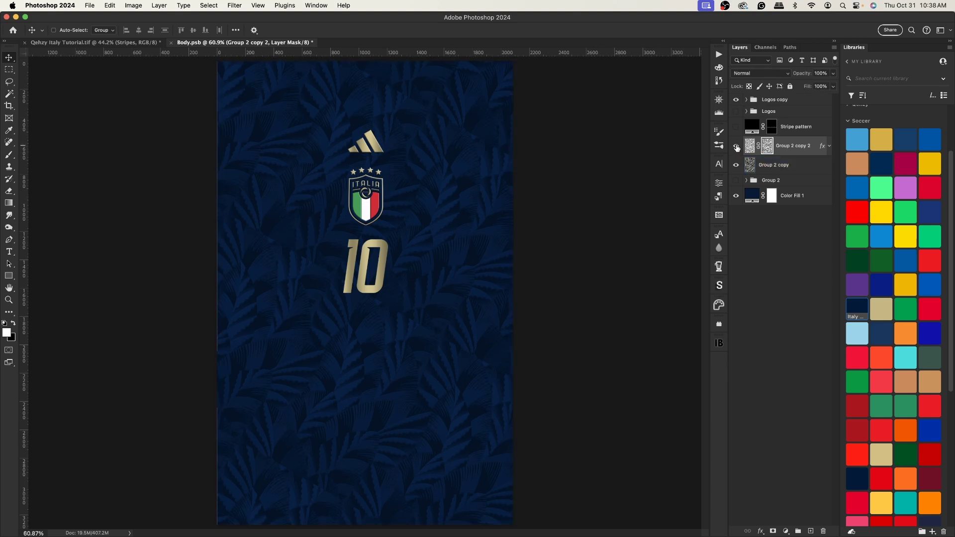
left_click(736, 146)
left_click(736, 146)
left_click(736, 146)
left_click(736, 146)
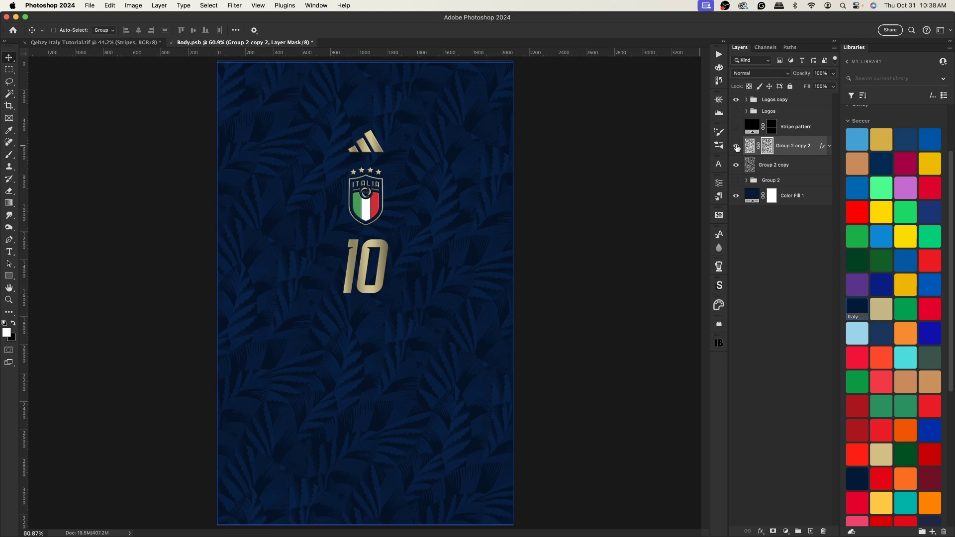
left_click(736, 146)
left_click(736, 146)
Duplicate the Group 2 copy 2 layer twice and put the two duplicates together in a new group
key("super")
key("super+j")
key("super+j")
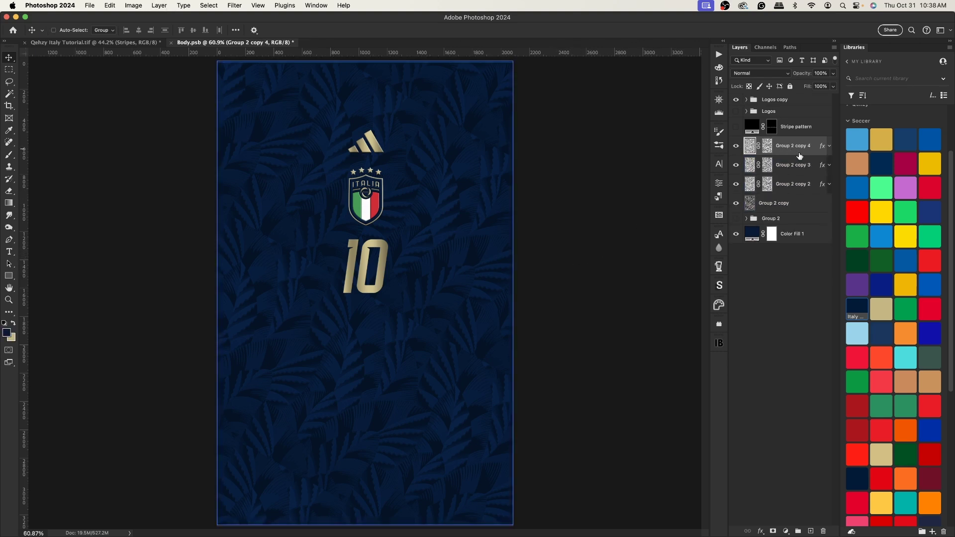
left_click(797, 167, "shift")
key("super+g")
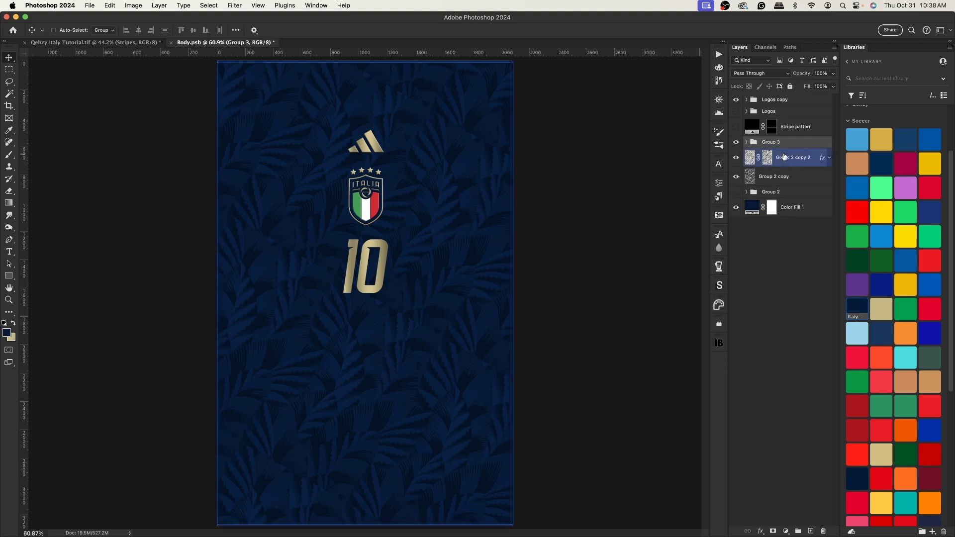
Expand Group 3 and rename its upper layer "dark" and its lower layer "overlay"
left_click(746, 142)
double_click(793, 157)
type("dark")
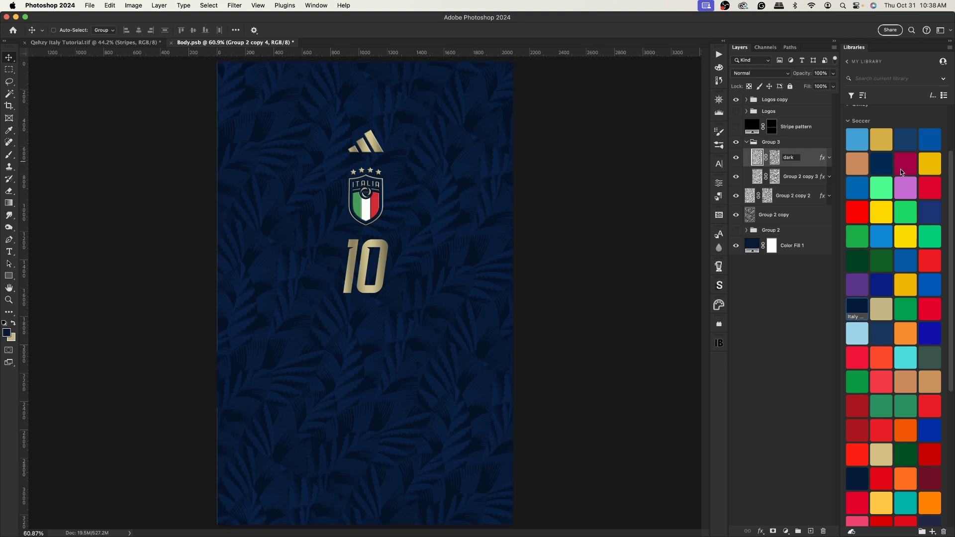
double_click(804, 177)
type("overlay")
key("Return")
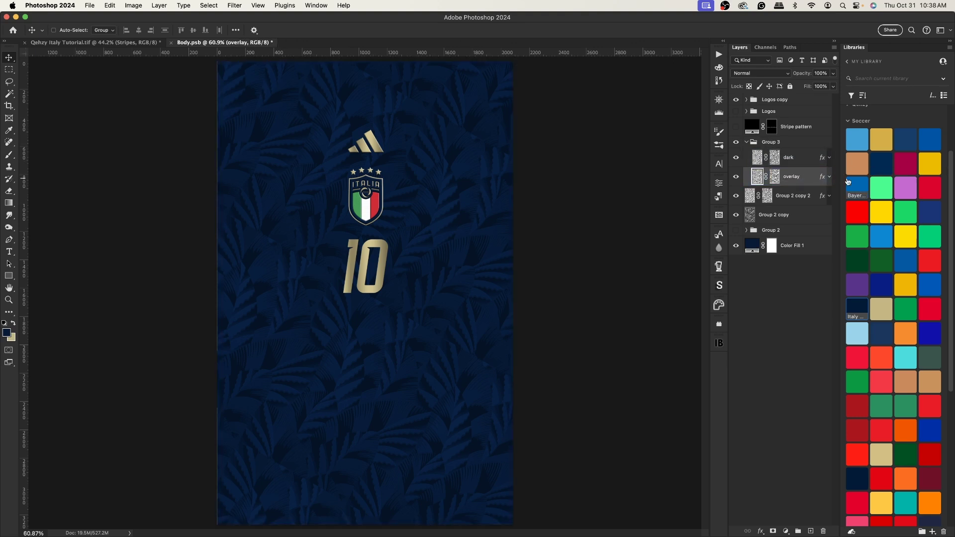
left_click(807, 158, "shift")
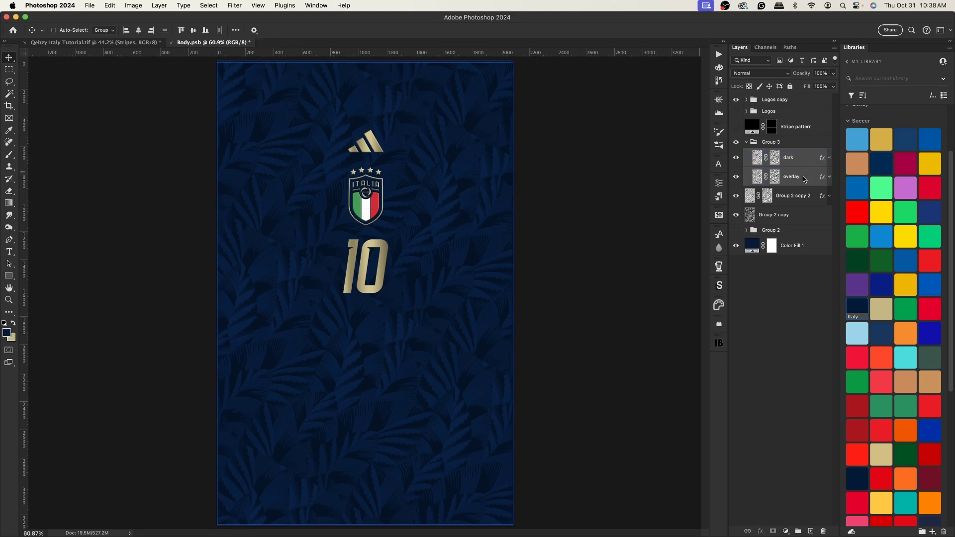
right_click(803, 177)
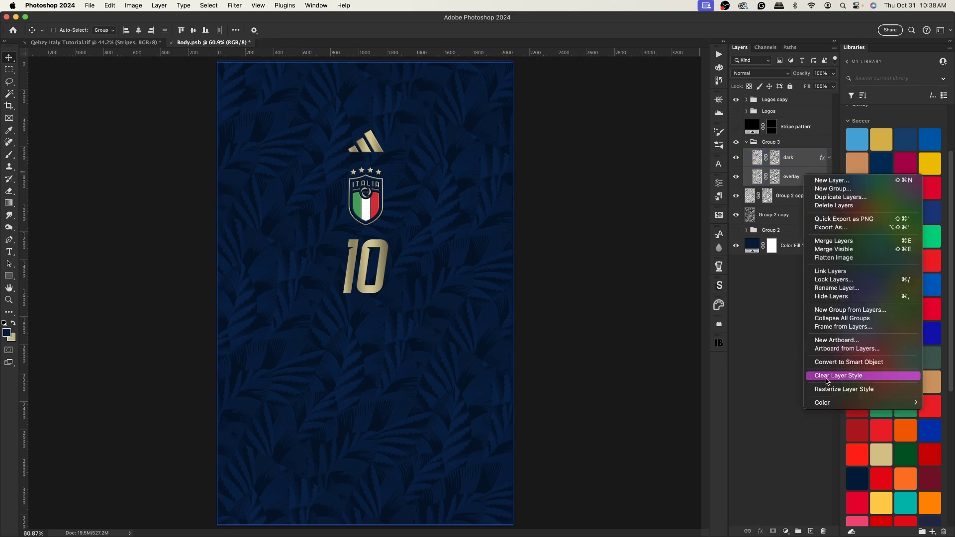
left_click(766, 324)
Clear the overlay layer's layer style and apply its mask to the layer pixels
left_click(794, 185)
right_click(792, 178)
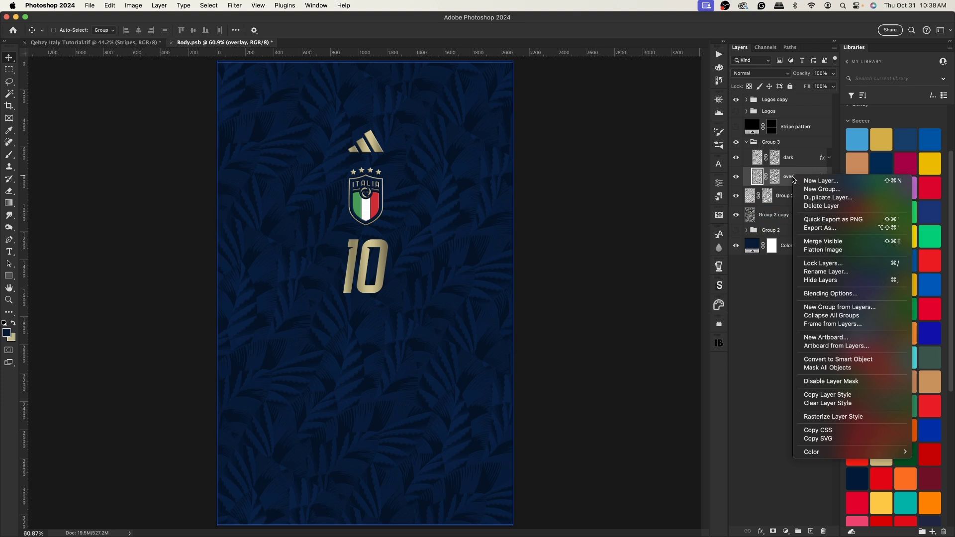
left_click(838, 406)
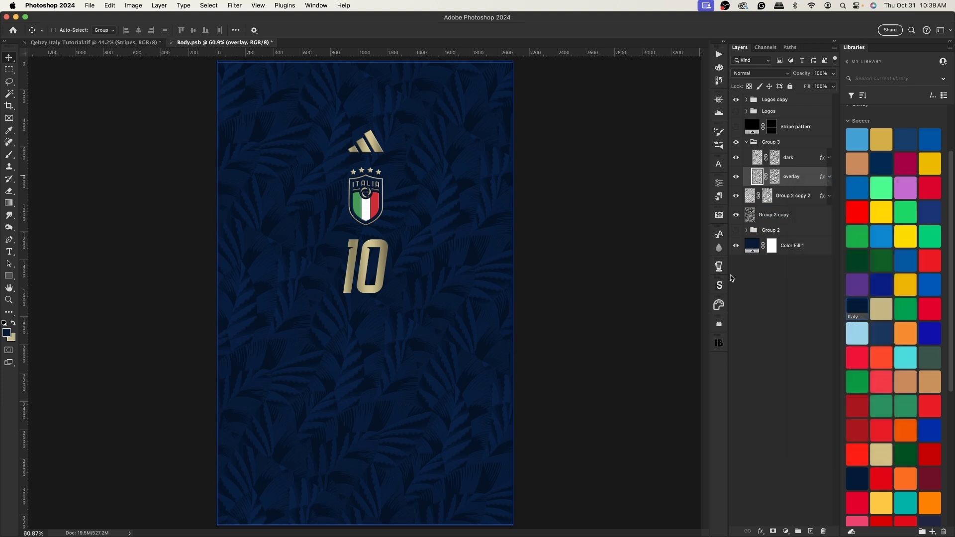
right_click(775, 178)
left_click(801, 195)
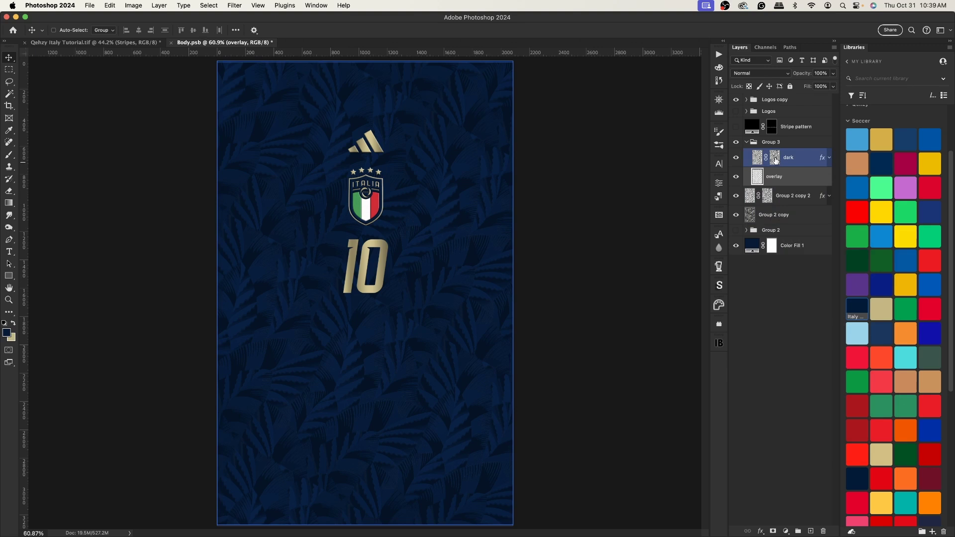
Apply the dark layer's mask, clear its layer style and hide the layer
right_click(775, 160)
left_click(798, 185)
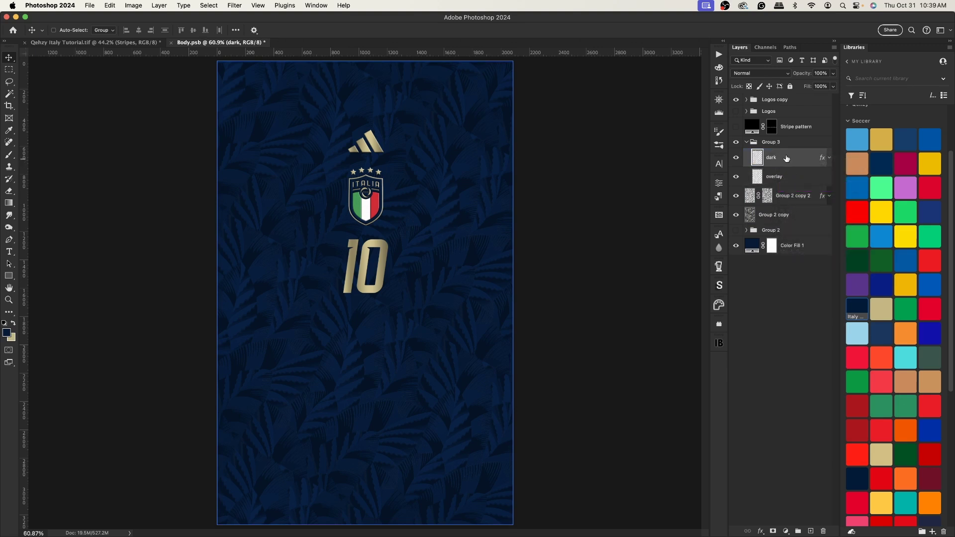
right_click(786, 159)
left_click(838, 406)
left_click(736, 159)
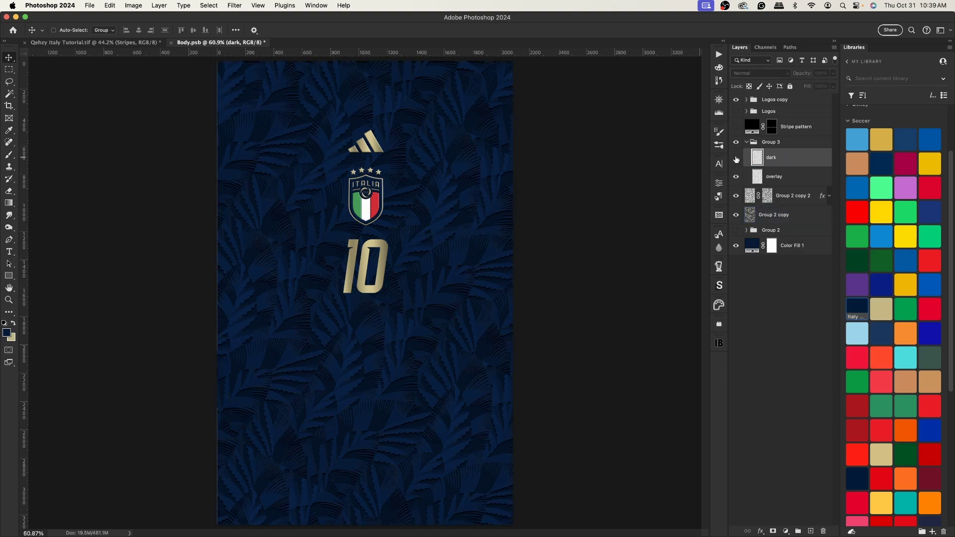
Set the overlay layer's Lightness to +100 with Hue/Saturation and change its blend mode to Overlay
left_click(803, 181)
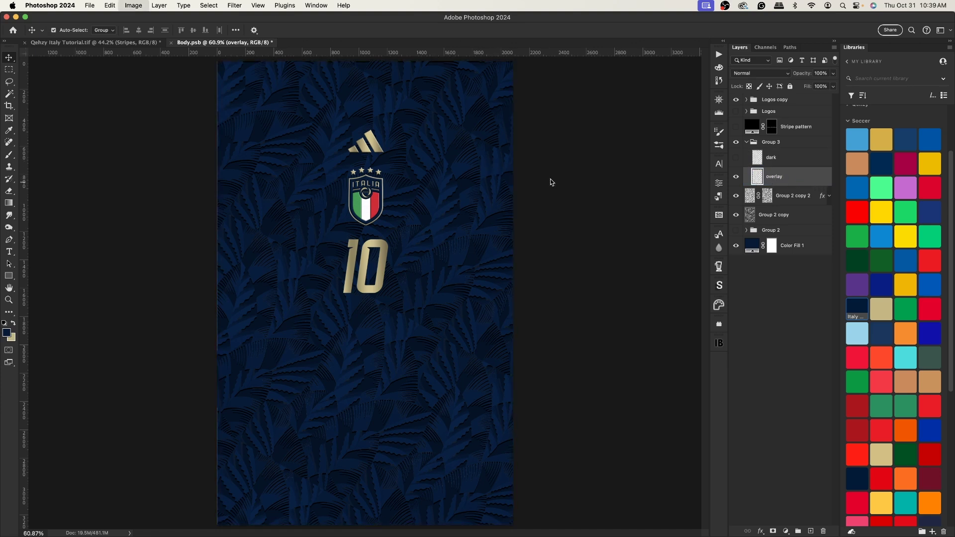
key("i")
key("super+u")
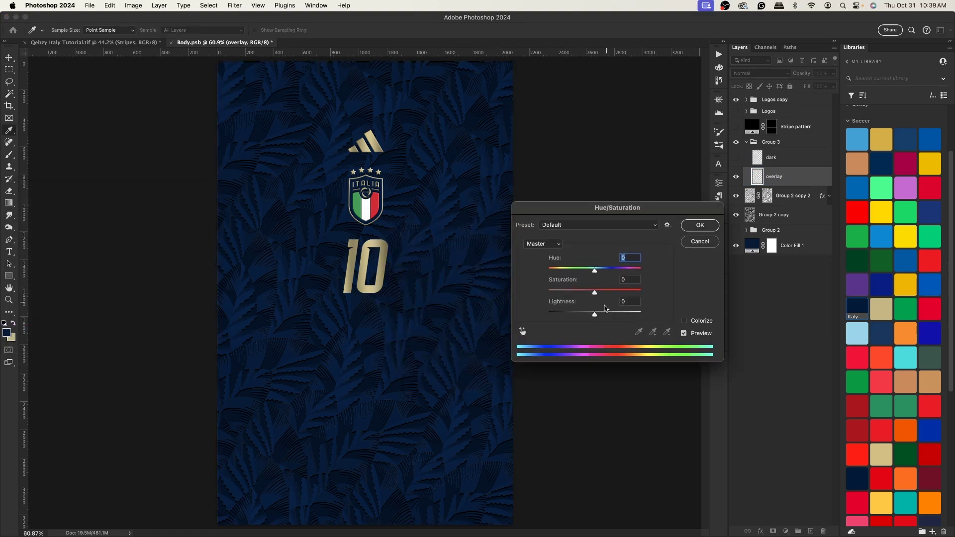
left_click_drag(595, 314, 642, 315)
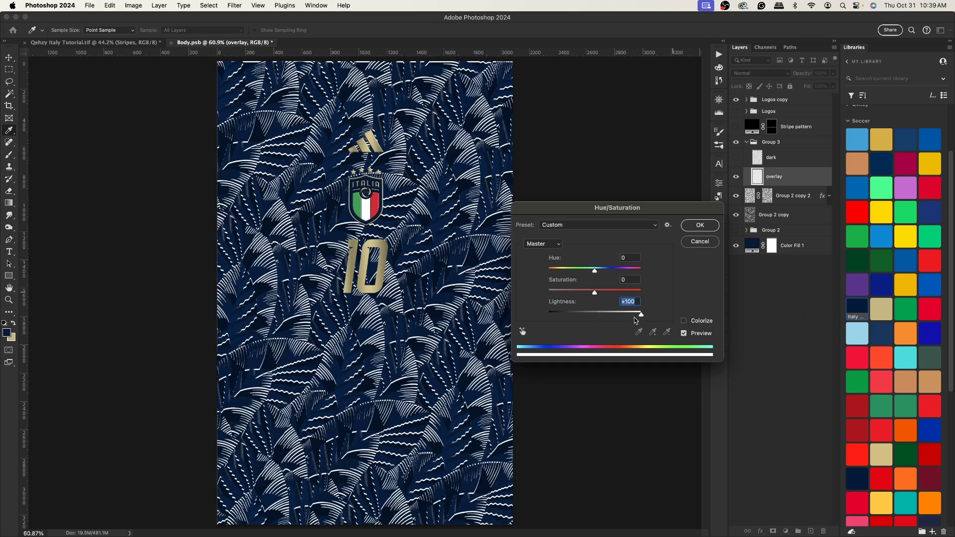
left_click(701, 226)
left_click(751, 73)
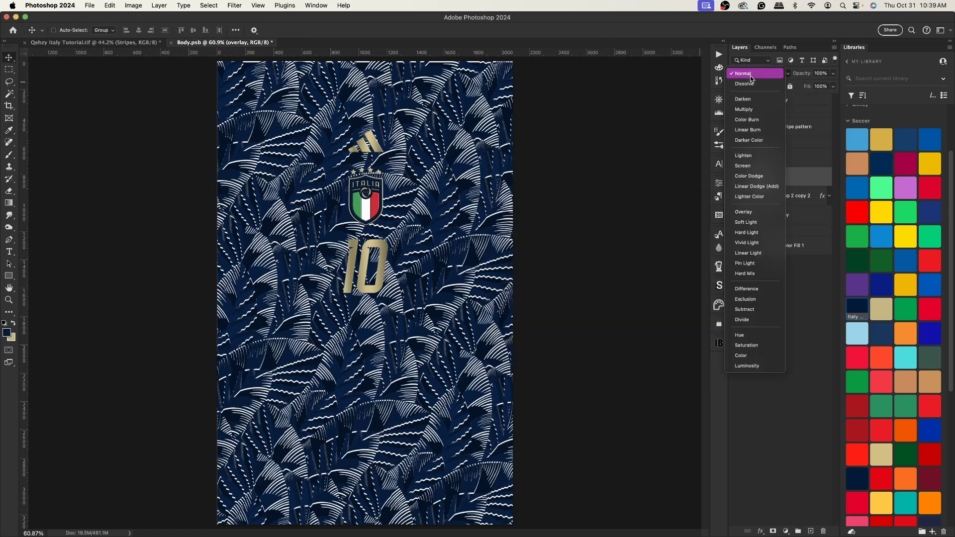
left_click(756, 219)
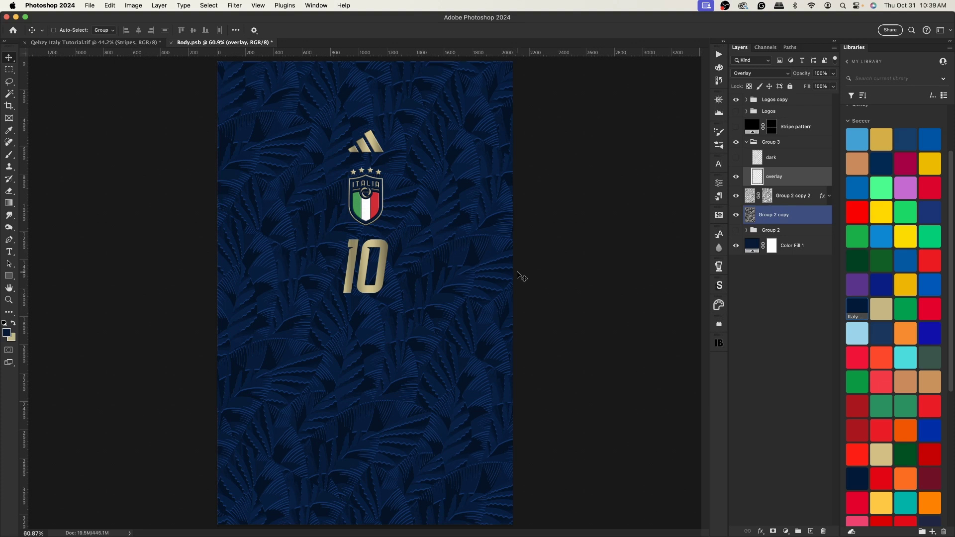
Show the dark layer again and shift its content slightly so the overlay layer's light edges show beside it
left_click(606, 248, "super")
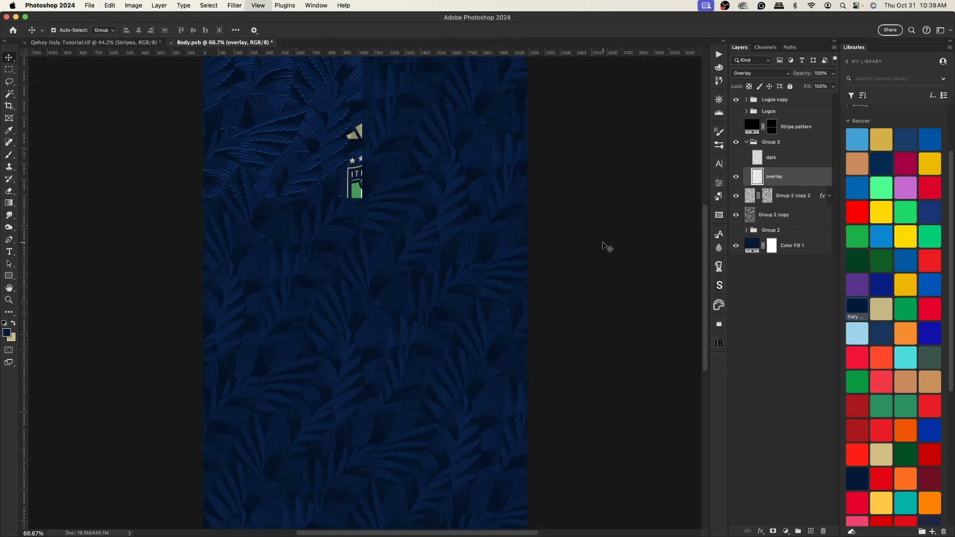
key("super+equal")
key("super+equal")
key("super+equal")
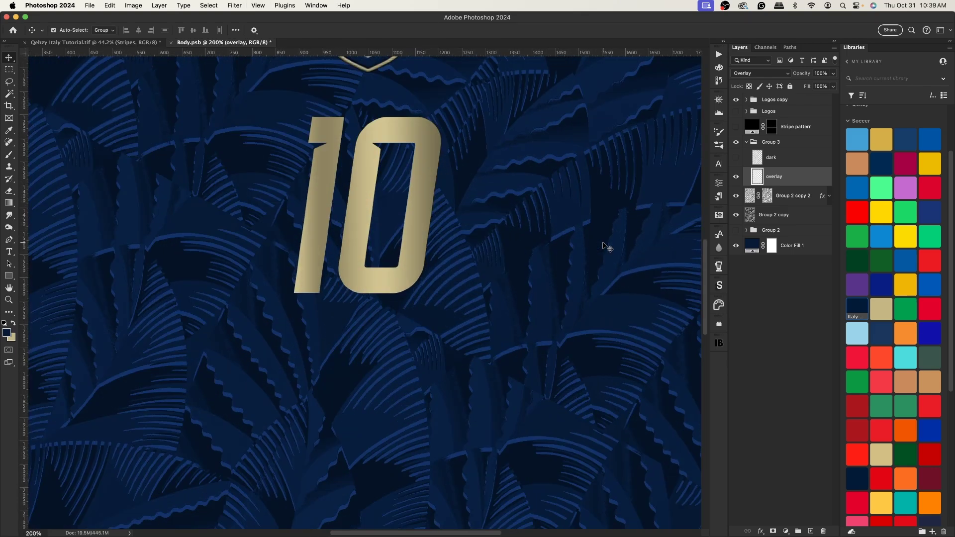
key("super+equal")
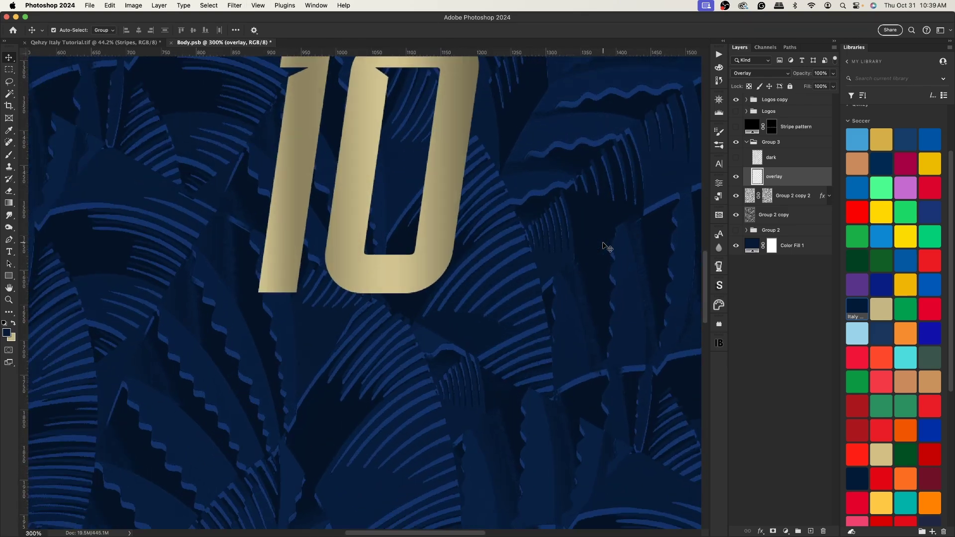
key("super+0")
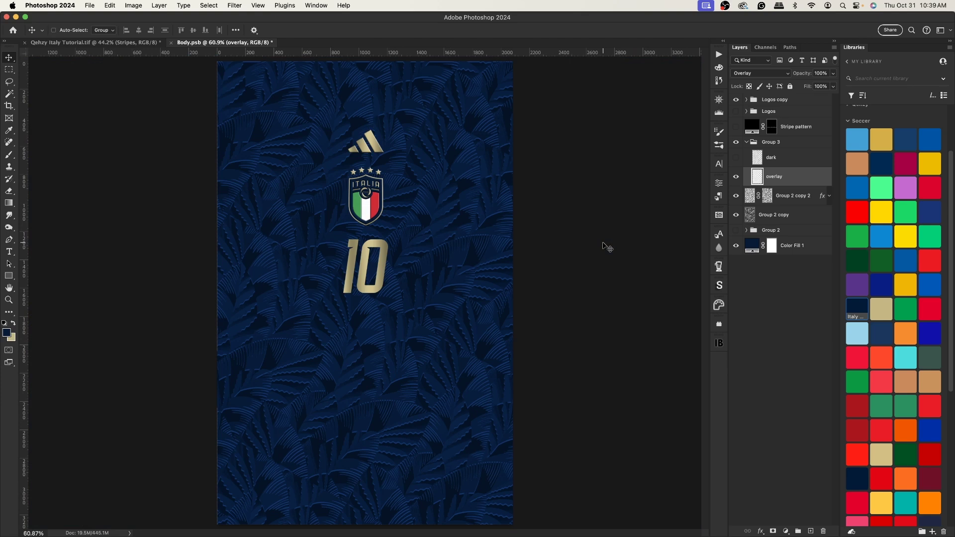
left_click(735, 158)
left_click(794, 162)
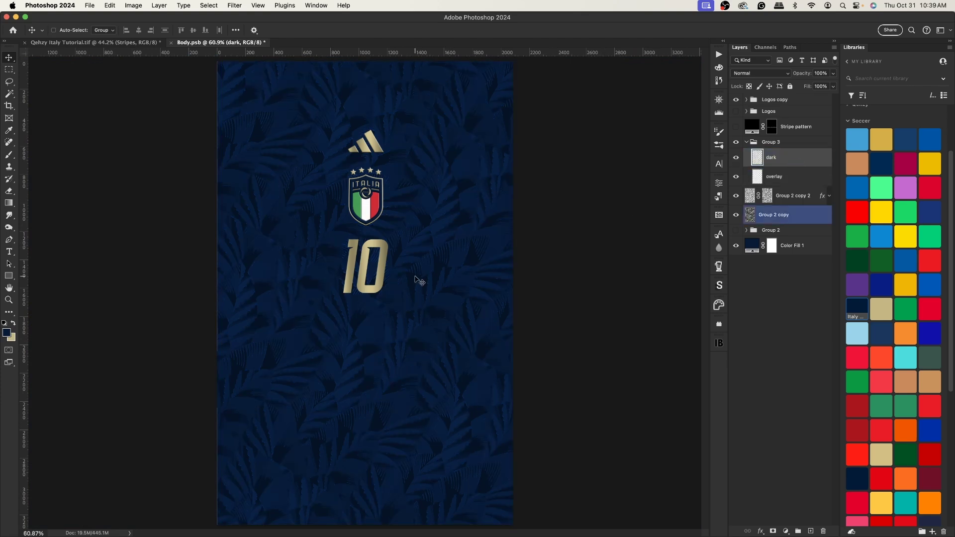
key("super+1")
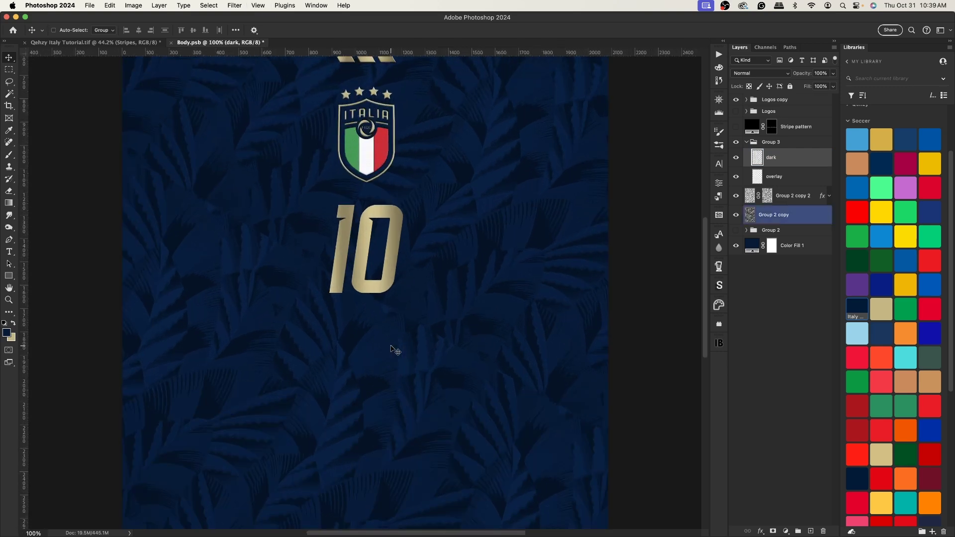
left_click_drag(395, 381, 394, 374)
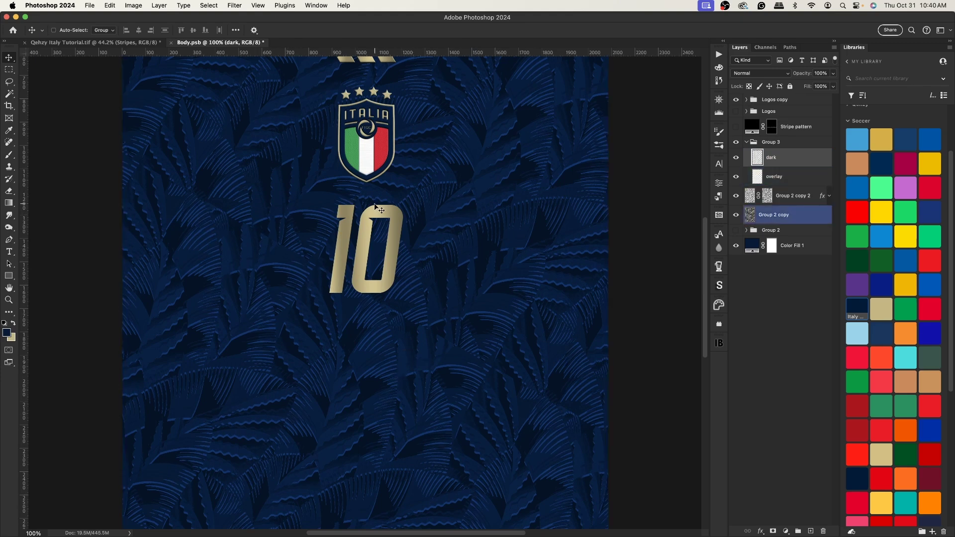
Add a white layer mask to both the dark and the overlay layers in Group 3
scroll(380, 209, "down", 3)
key("super+equal")
key("super+equal")
key("super+equal")
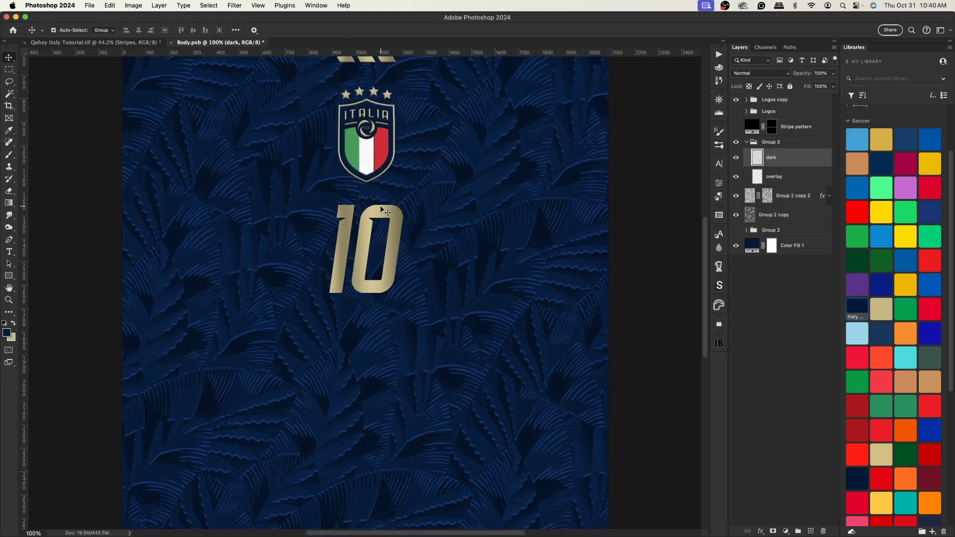
key("super+minus")
key("super+0")
left_click(382, 211, "super")
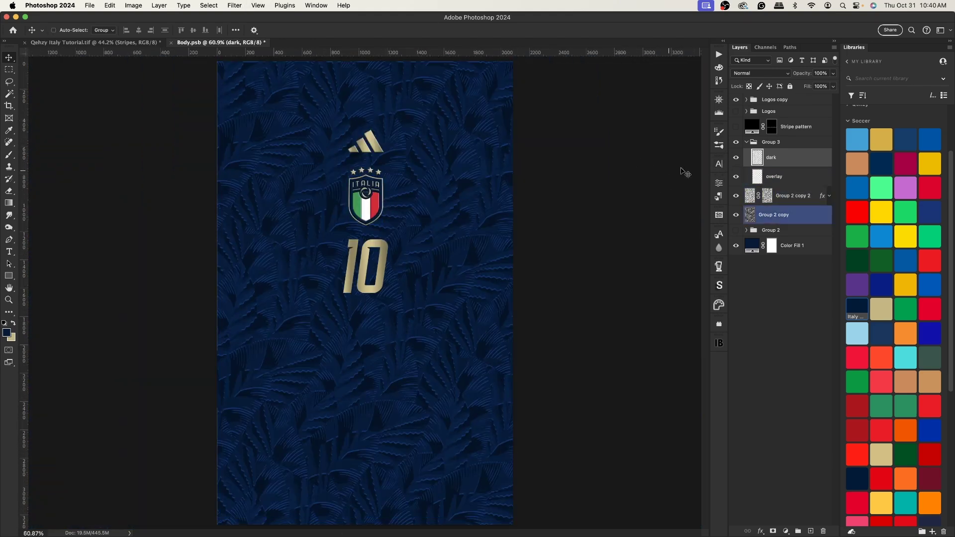
key("super+alt+a")
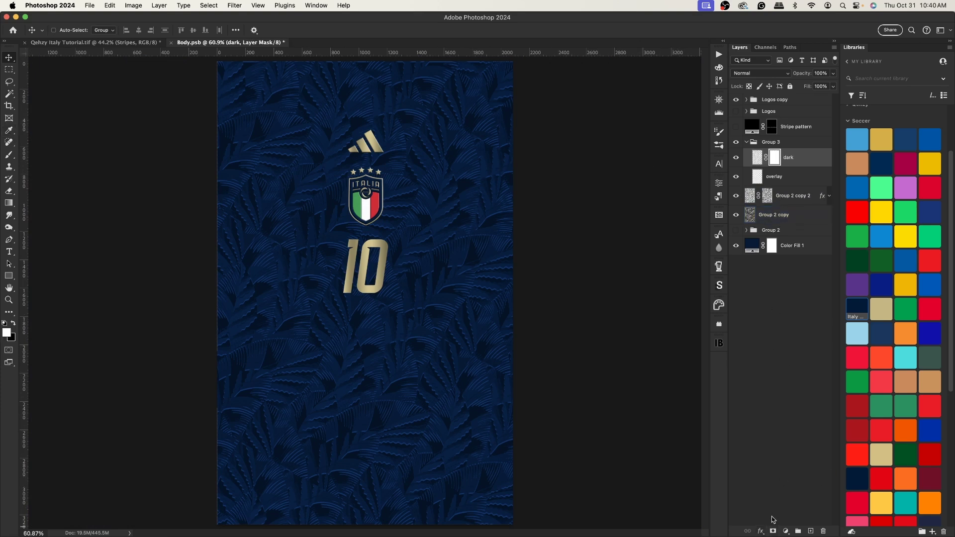
key("alt+bracketleft")
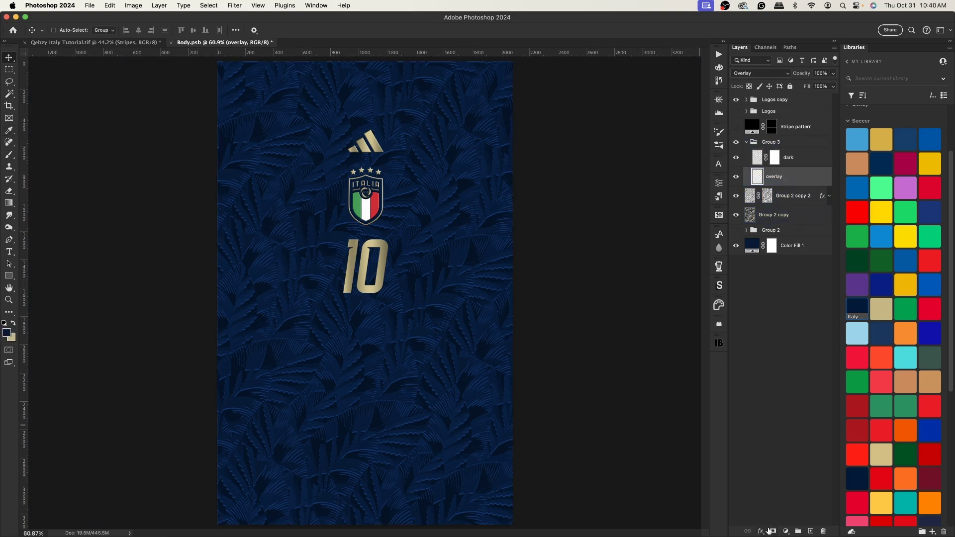
left_click(771, 529)
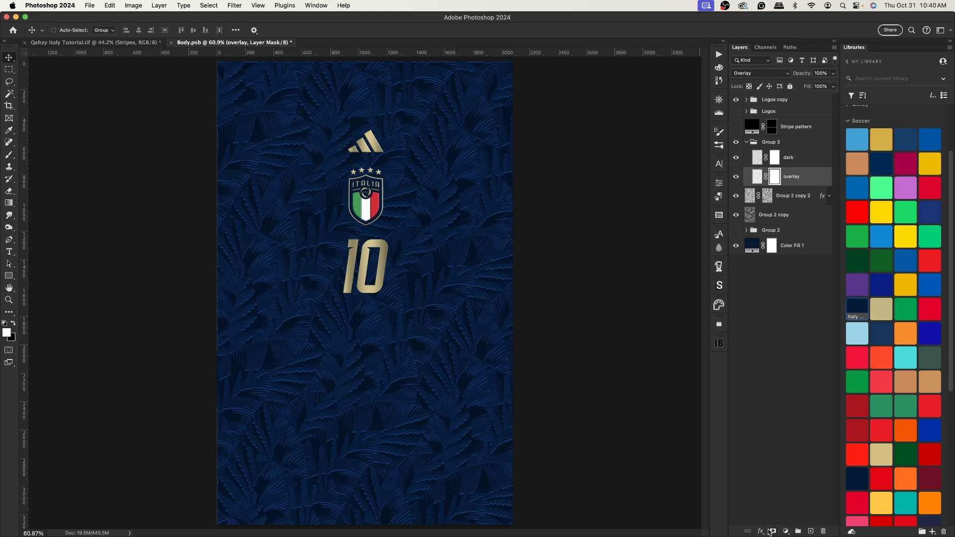
Set up a soft round brush at 700 px with black as the foreground colour for the overlay layer's mask
left_click(9, 156)
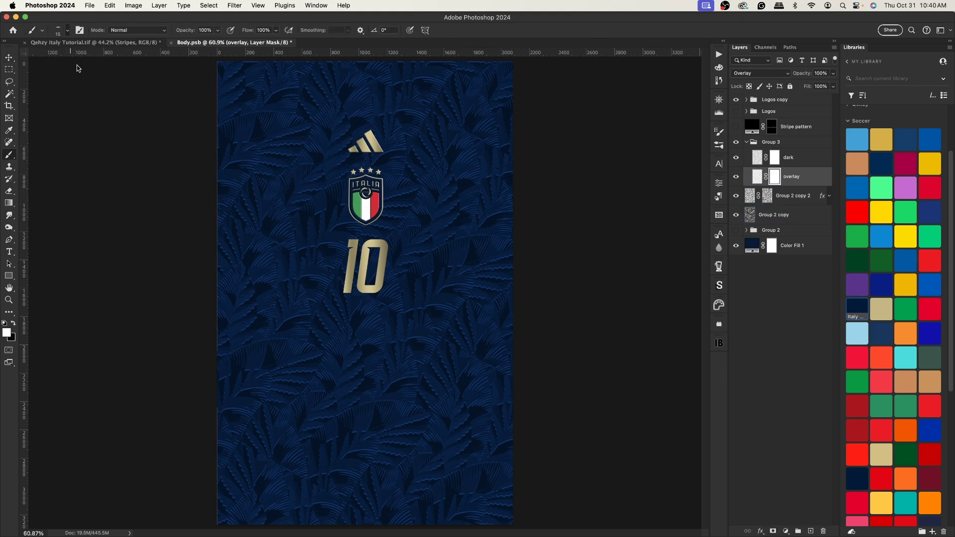
right_click(83, 87)
left_click(53, 119)
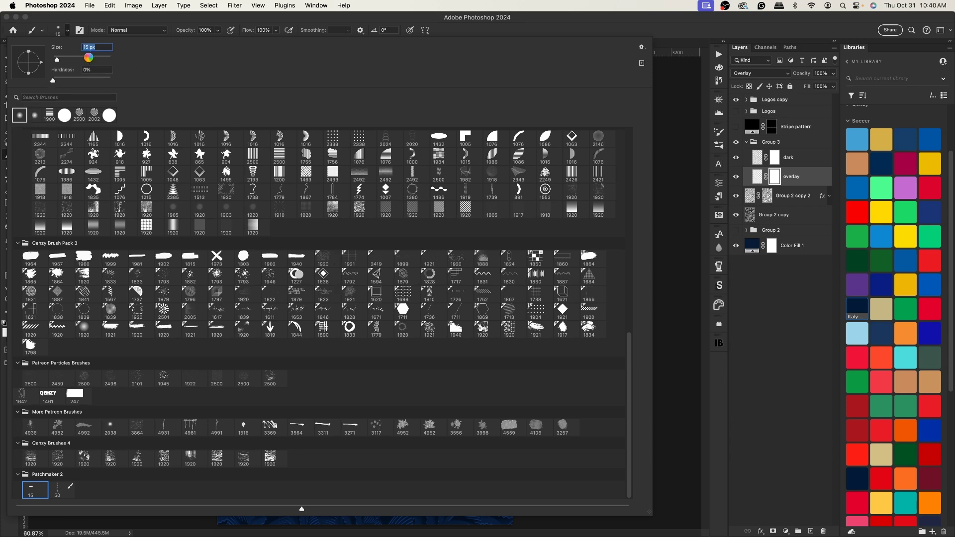
left_click_drag(89, 57, 91, 60)
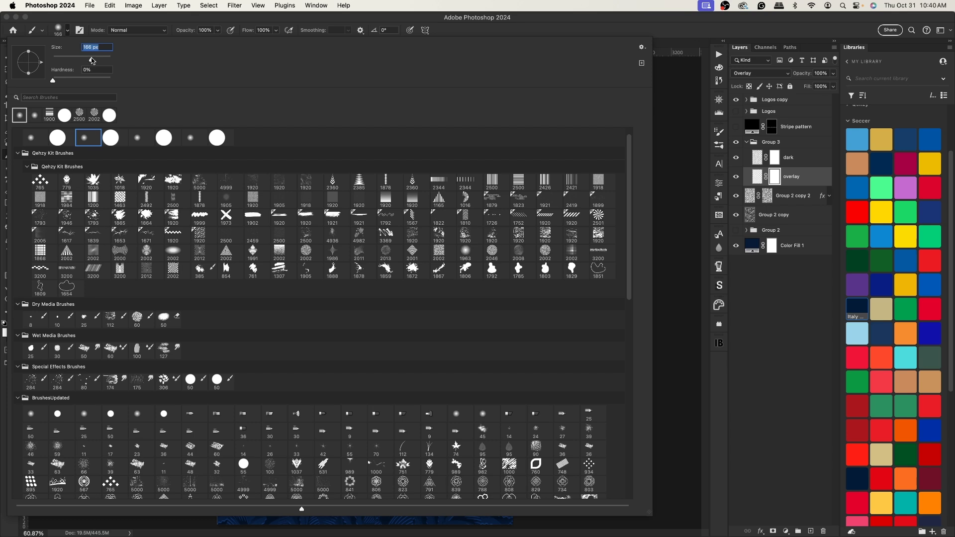
key("Return")
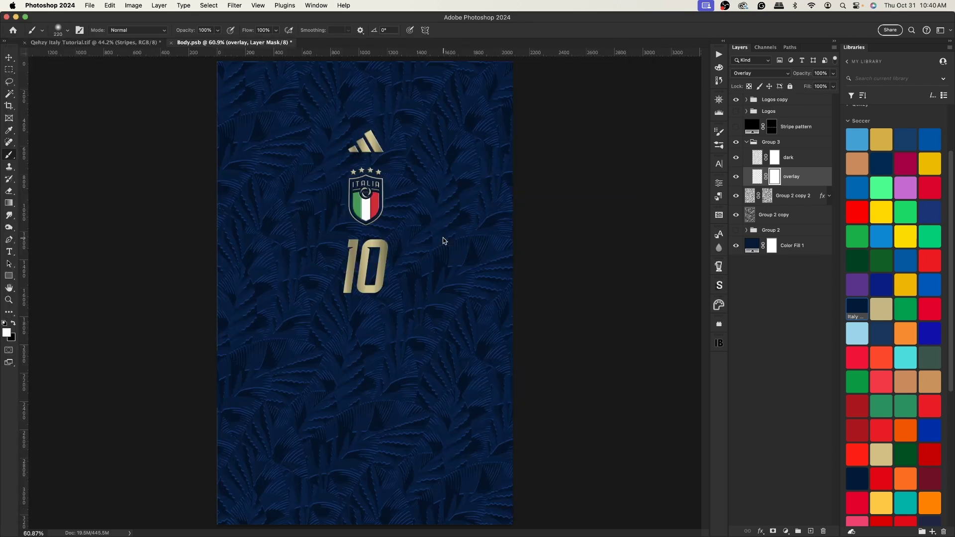
key("bracketright")
key("bracketright")
key("bracketright")
key("bracketright")
key("bracketright")
key("bracketright")
left_click(14, 325)
key("super+minus")
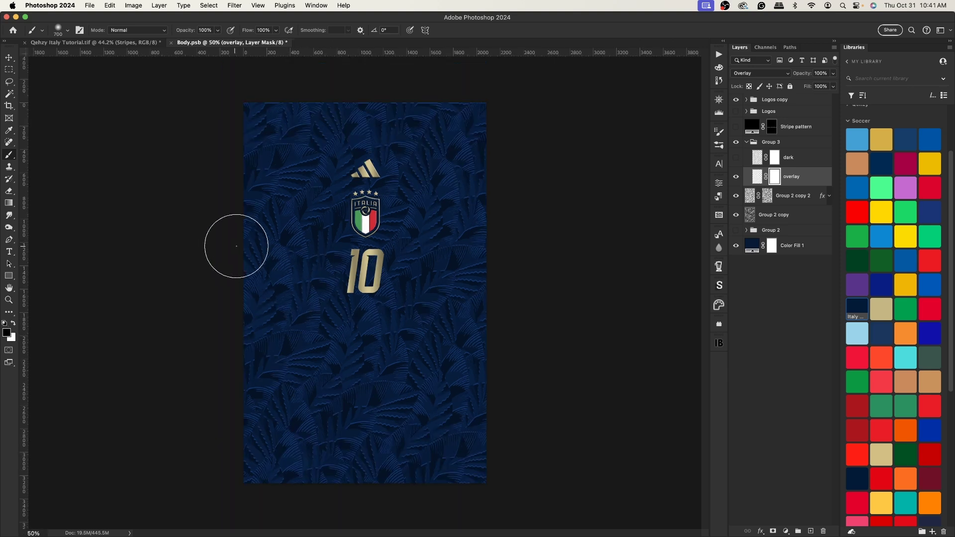
Paint black over scattered areas of the overlay layer's mask to hide the light leaf edges in patches
key("super+z")
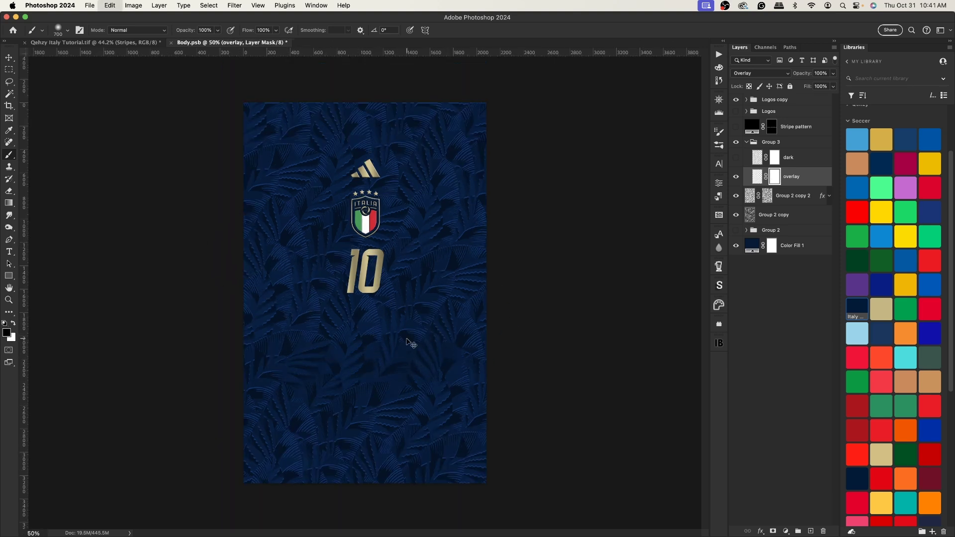
left_click_drag(324, 420, 280, 432)
left_click(255, 229)
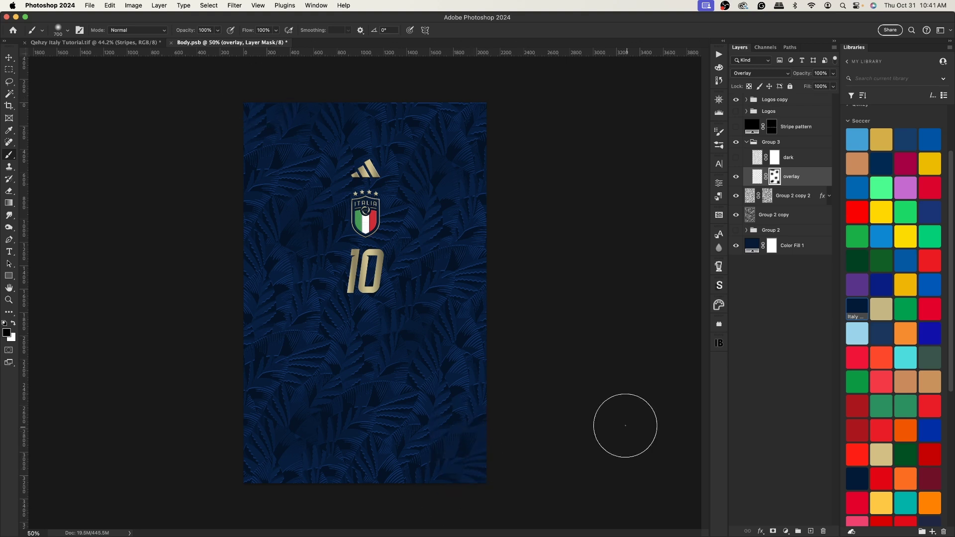
Disable and re-enable the overlay layer's mask to compare the leaf pattern with and without the masking
right_click(775, 179)
left_click(821, 181)
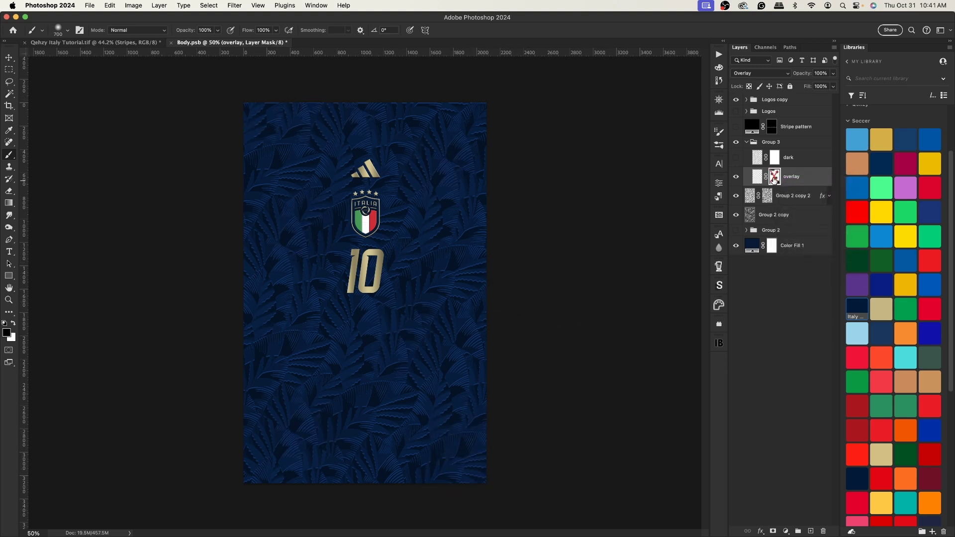
right_click(775, 180)
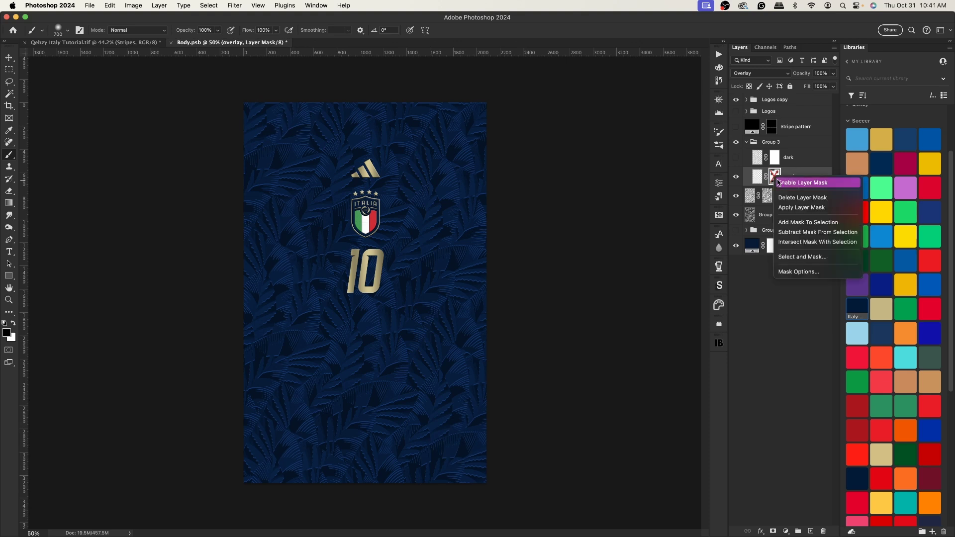
left_click(784, 183)
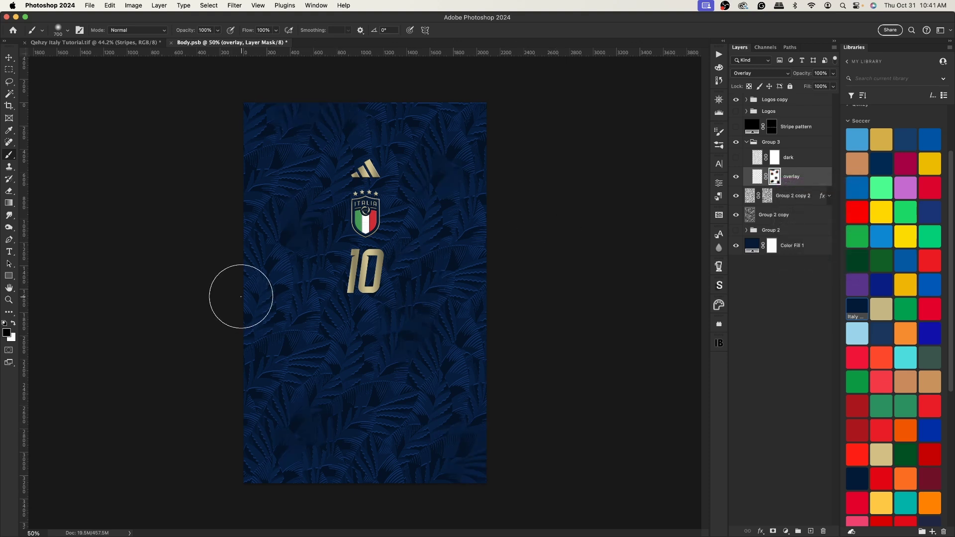
Reduce the brush to 400 px for finer painting on the overlay layer's mask
key("bracketleft")
key("bracketleft")
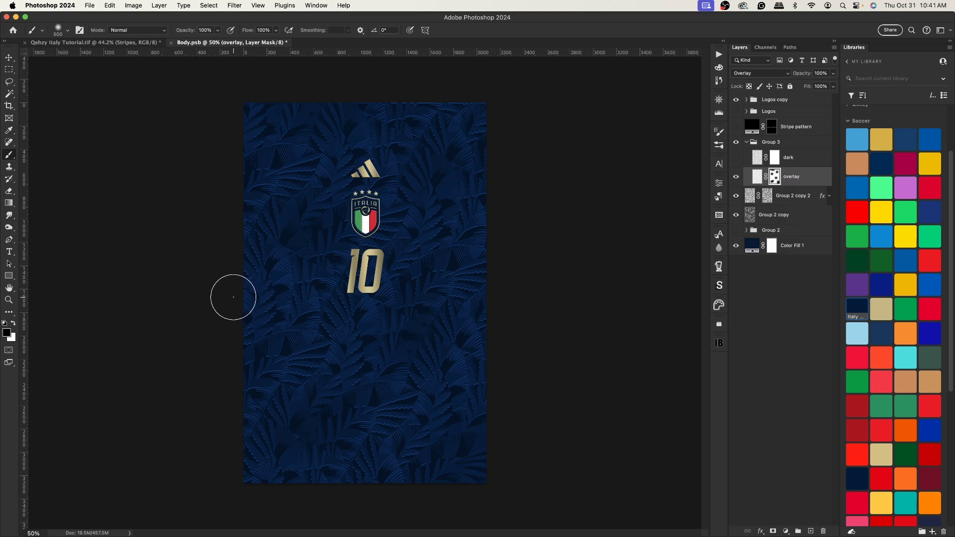
key("bracketleft")
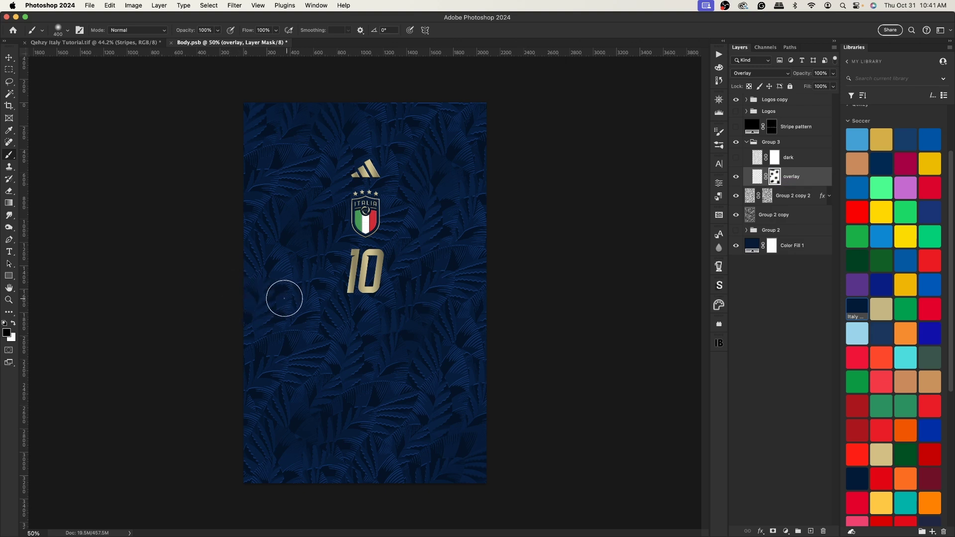
Show the dark layer and paint black patches across its mask with the brush enlarged to 700 px
left_click(735, 158)
left_click(773, 158)
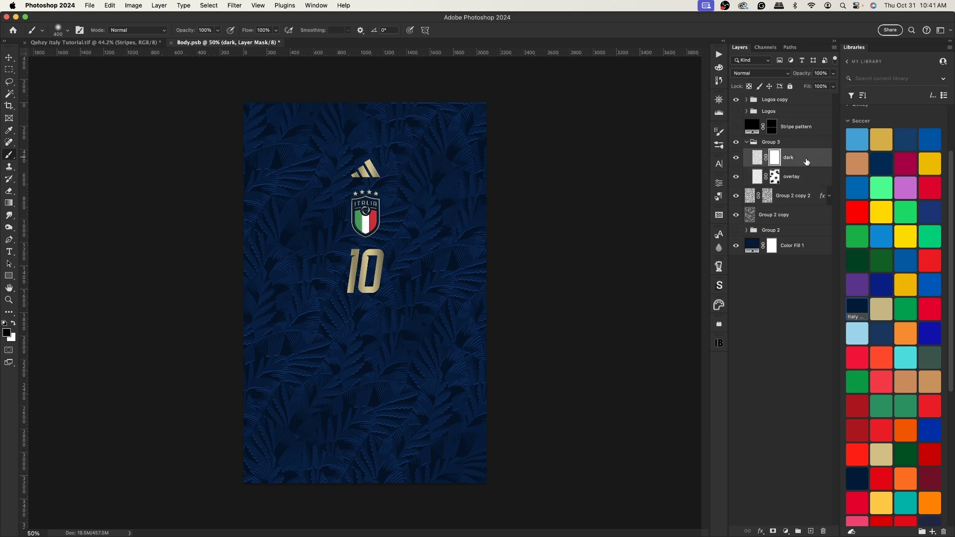
key("bracketright")
key("bracketright")
key("bracketright")
mouse_move(461, 180)
left_mouse_down()
mouse_move(254, 302)
mouse_move(524, 363)
mouse_move(417, 426)
mouse_move(280, 407)
left_mouse_up()
left_click(9, 58)
key("super+0")
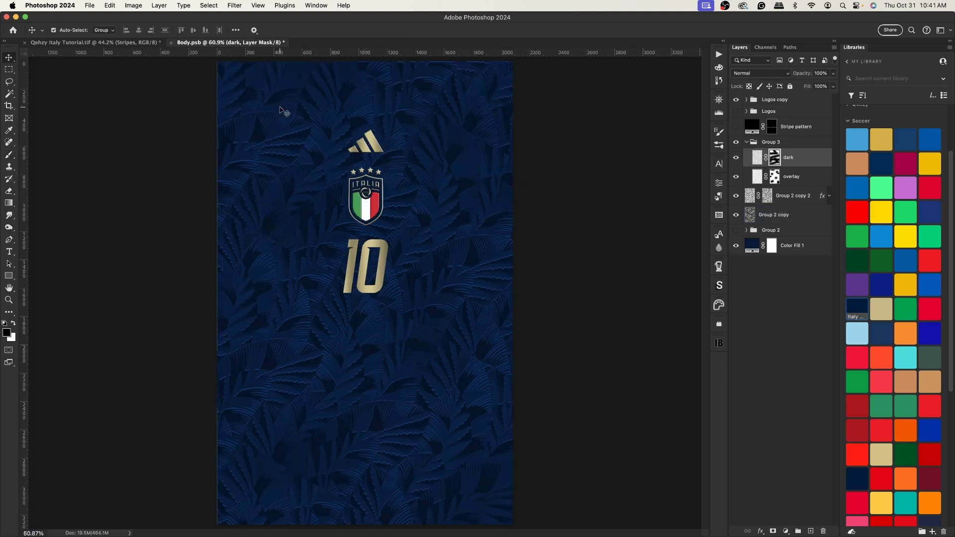
Compare the pattern with the dark layer hidden and shown, and make white the foreground colour
left_click(736, 157)
left_click(738, 158)
left_click(13, 323)
left_click(9, 154)
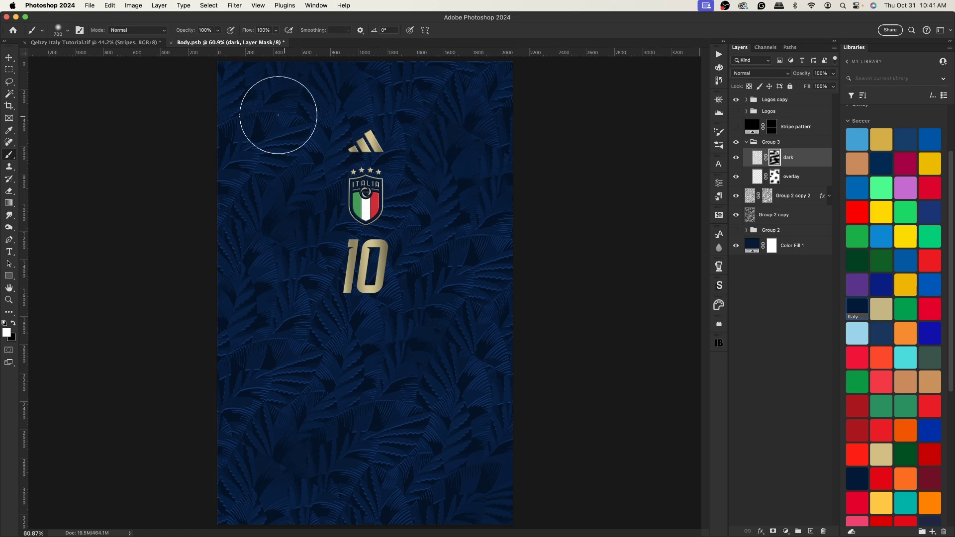
left_click(9, 58)
Duplicate the overlay layer with its mask in Group 3 and set the copy's opacity to 25%
left_click(775, 143)
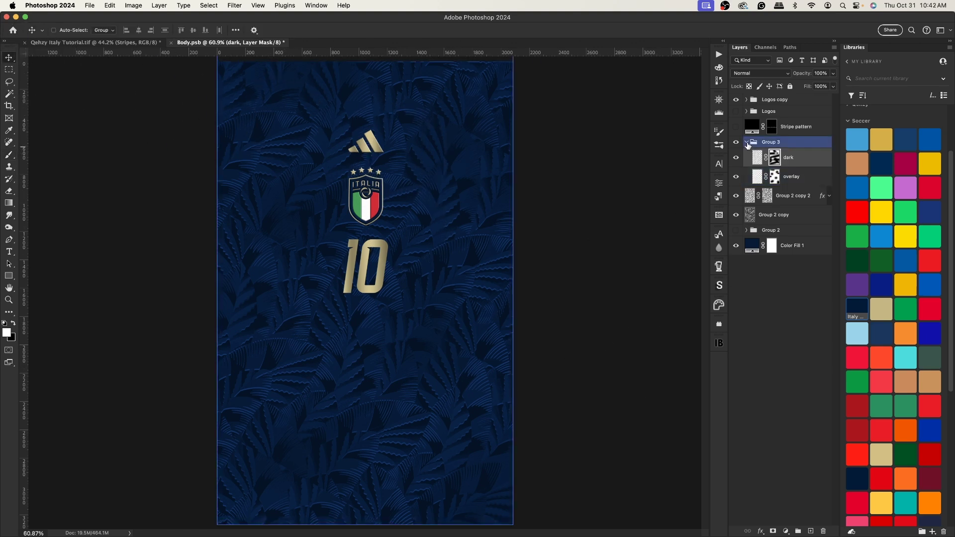
left_click(746, 142)
key("super+minus")
left_click(766, 158)
left_click(771, 143)
left_click(746, 142)
left_click(764, 156)
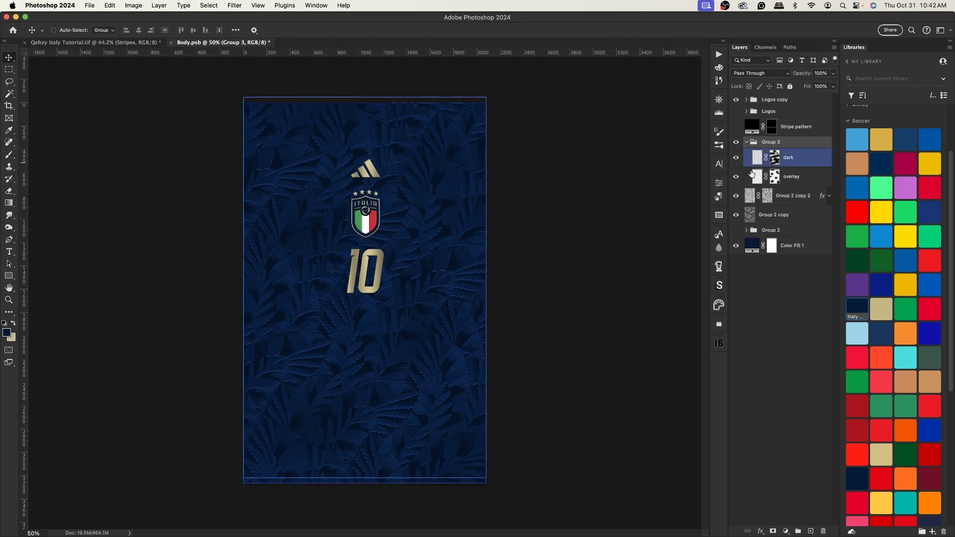
left_click(802, 177)
key("super+h")
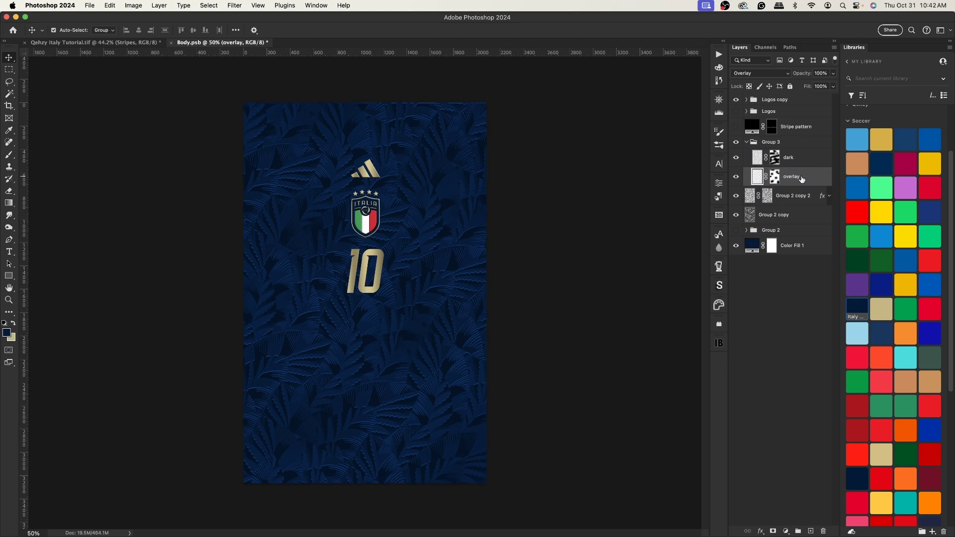
key("super+j")
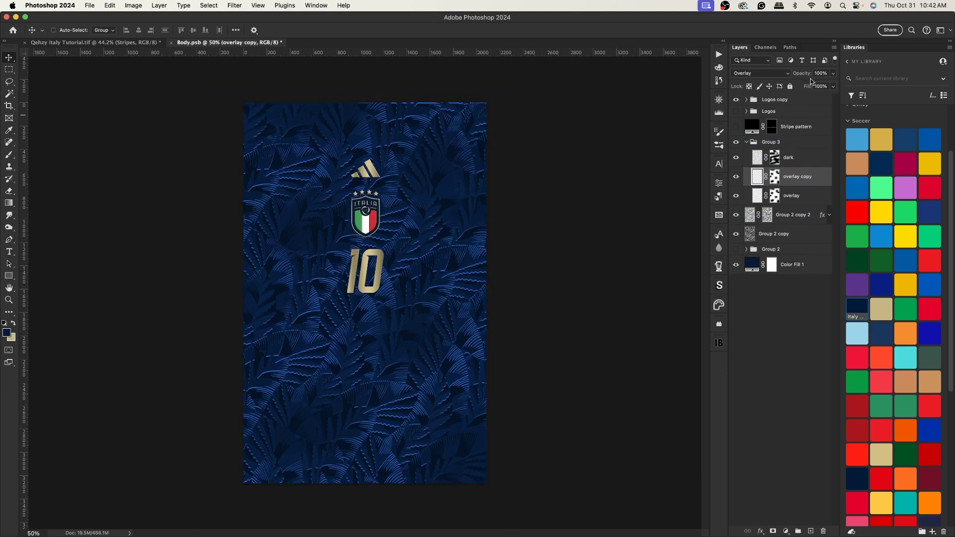
type("25")
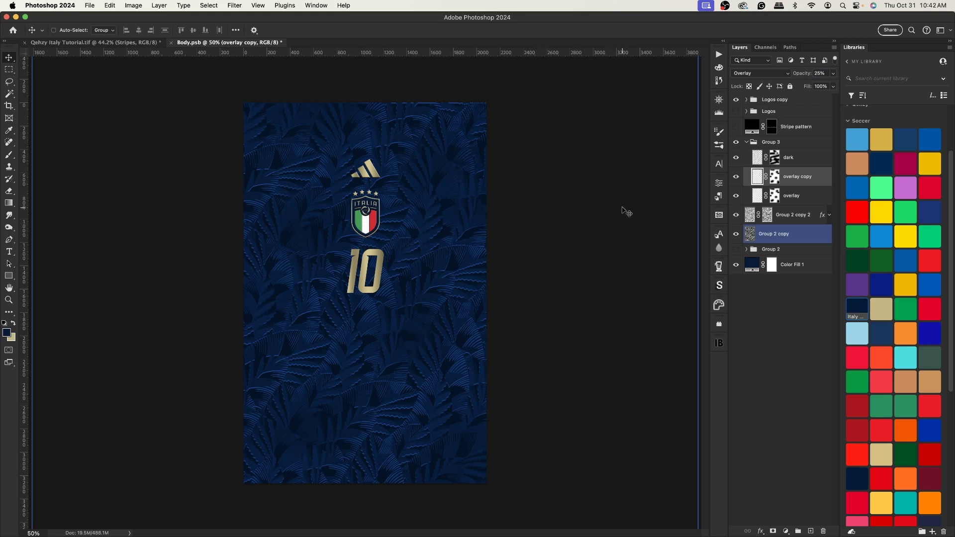
Collapse Group 3 and make a single merged copy of all layers from Group 3 down to Color Fill 1
left_click(770, 142)
left_click(746, 142)
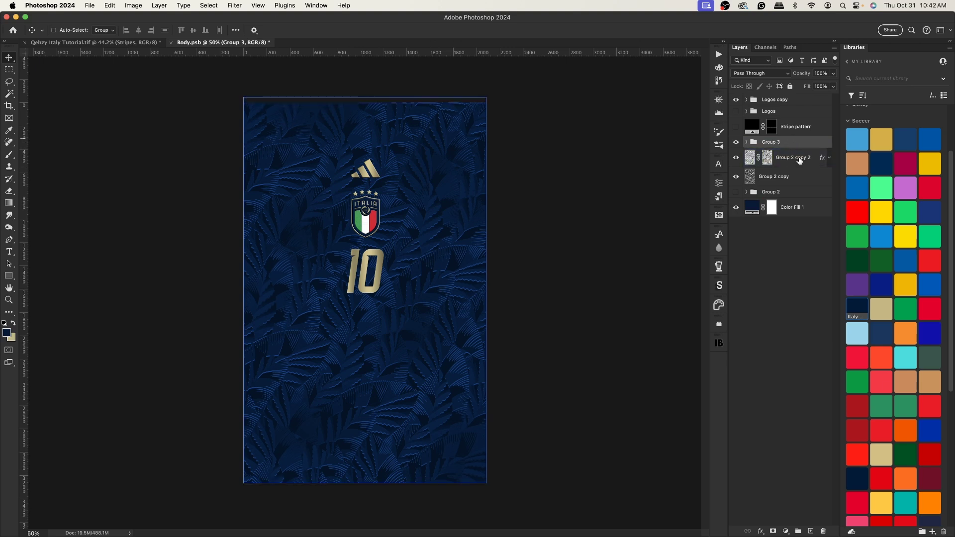
left_click(803, 212, "shift")
key("super")
key("super+j")
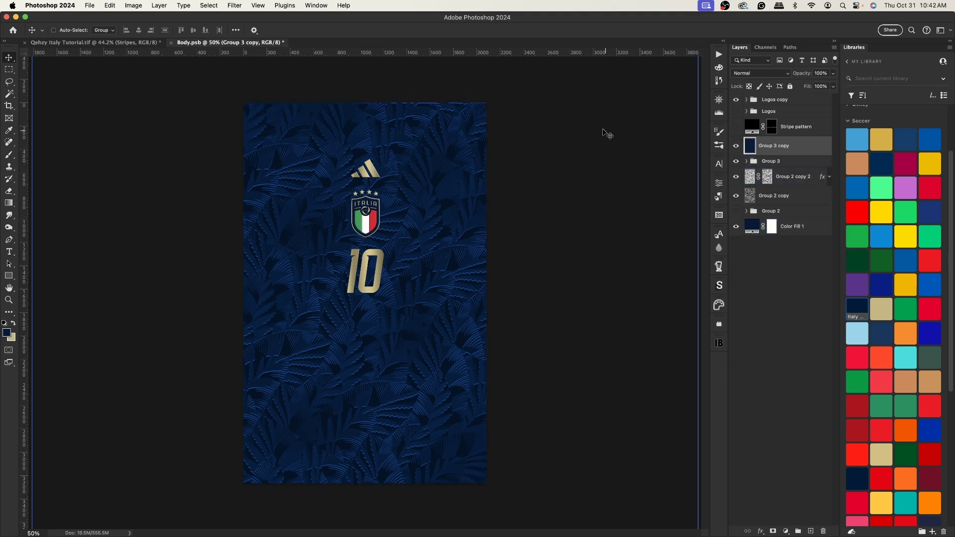
Copy the merged pattern's full canvas area to a new layer and enlarge it about its centre to 174.58%
key("super+a")
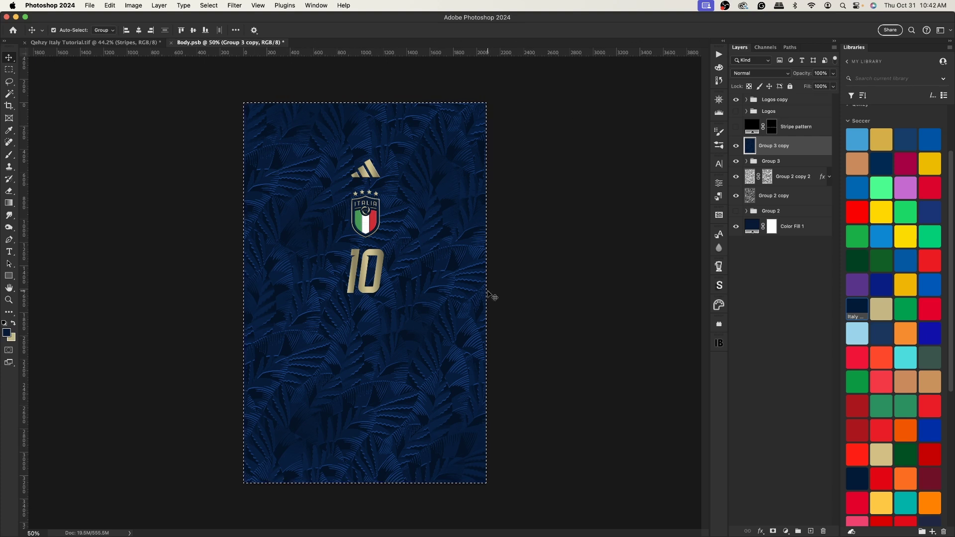
key("super+j")
key("super+t")
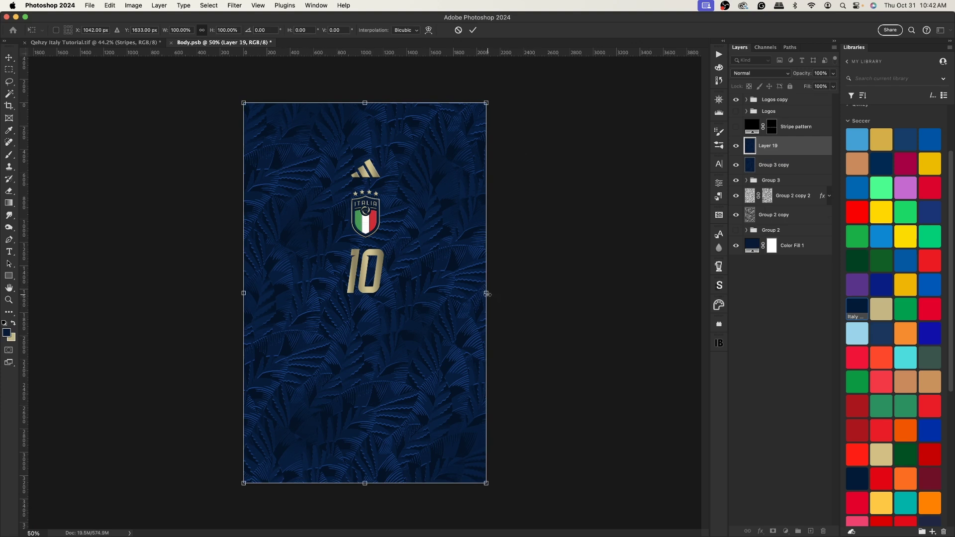
left_click_drag(487, 294, 577, 292)
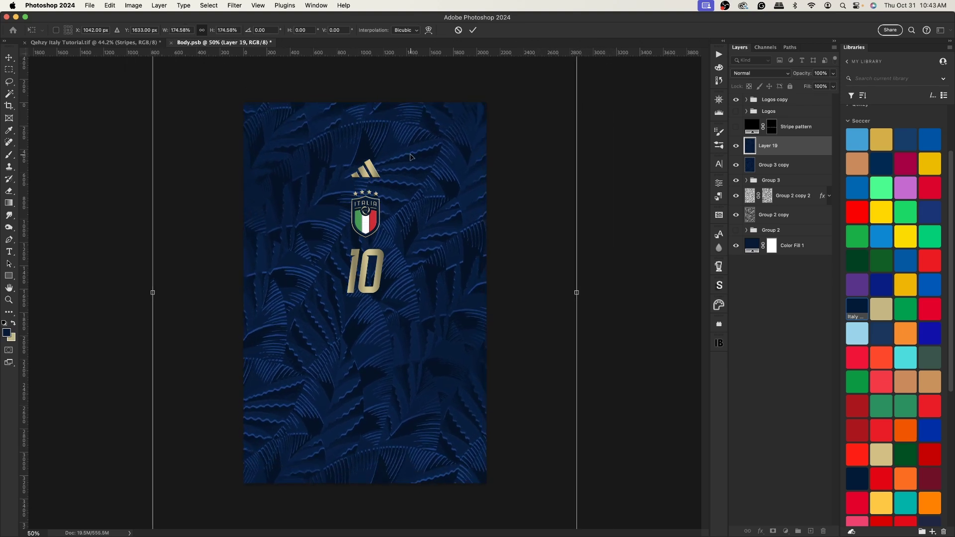
left_click_drag(418, 159, 463, 197)
left_click_drag(545, 191, 543, 196)
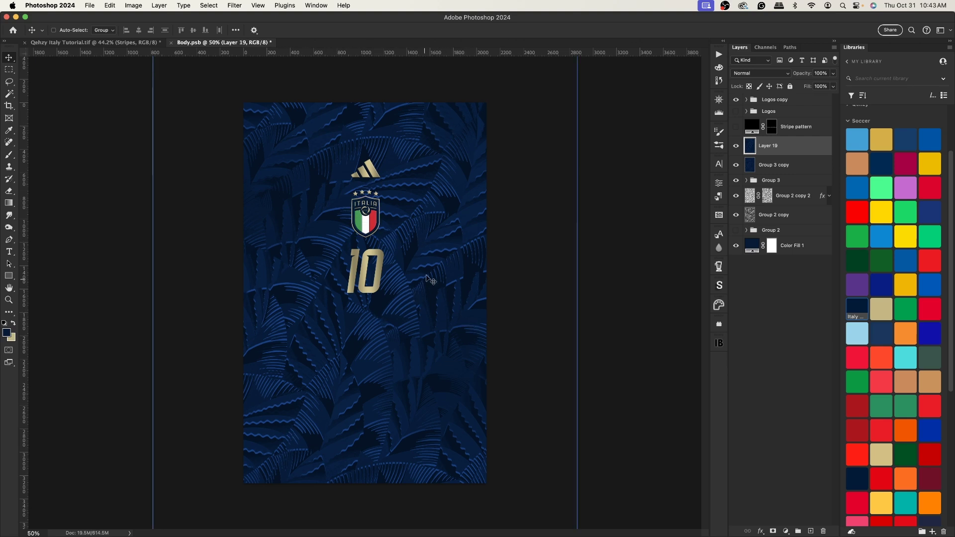
Apply a sine Wave filter to the enlarged pattern with wavelengths from 47 to 629 and amplitudes from 5 to 35
left_click(234, 5)
mouse_move(278, 143)
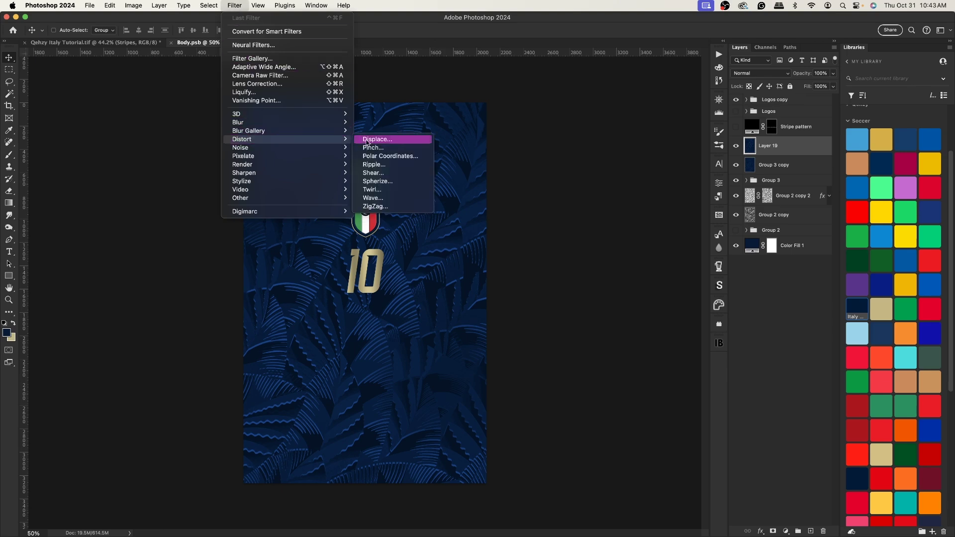
left_click(376, 192)
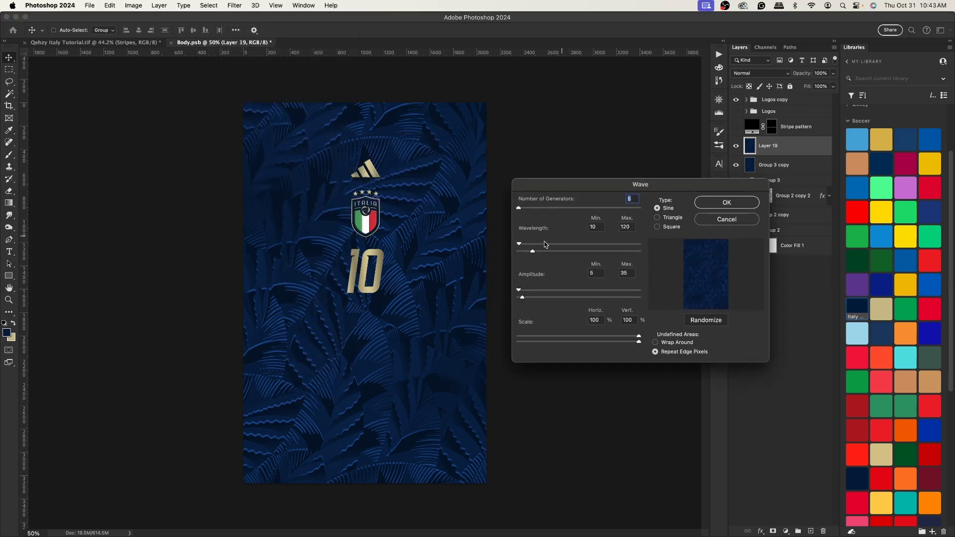
left_click_drag(546, 252, 583, 254)
left_click_drag(595, 251, 594, 251)
left_click(734, 203)
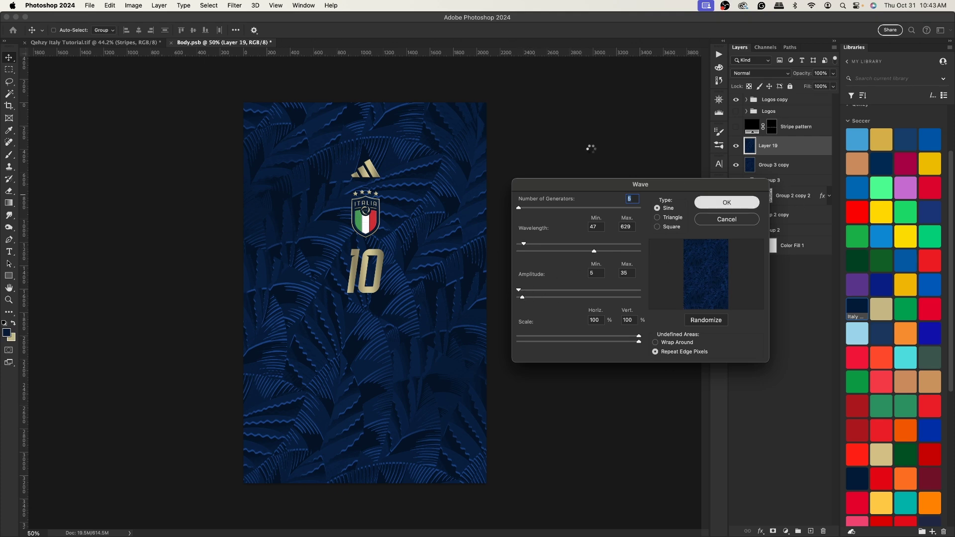
Apply the same Wave filter to the enlarged pattern a second time
key("super+semicolon")
left_click(234, 5)
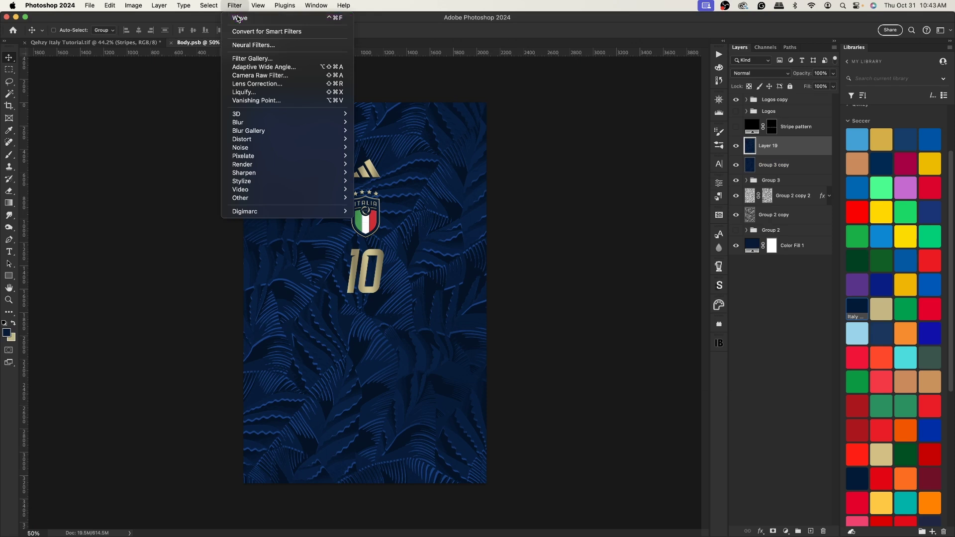
left_click(242, 20)
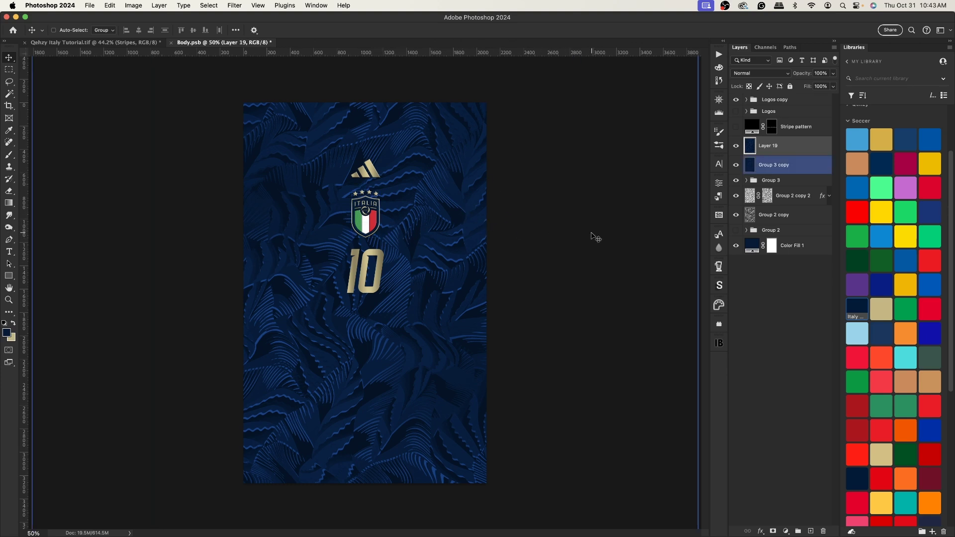
Copy the canvas-sized area of the wavy pattern and paste it as a new layer above the original
key("ctrl+;")
key("super+a")
key("super+c")
key("super+v")
key("super+t")
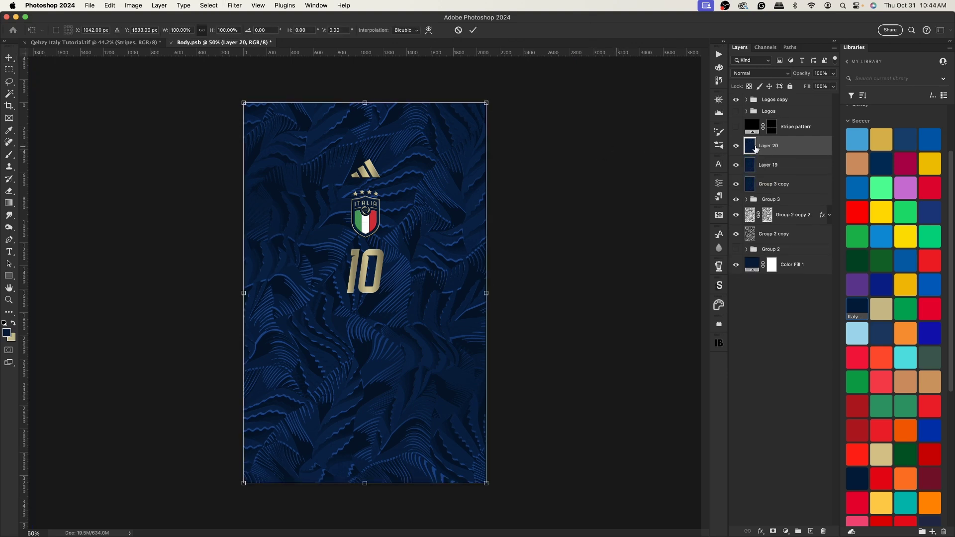
key("Return")
left_click(771, 169)
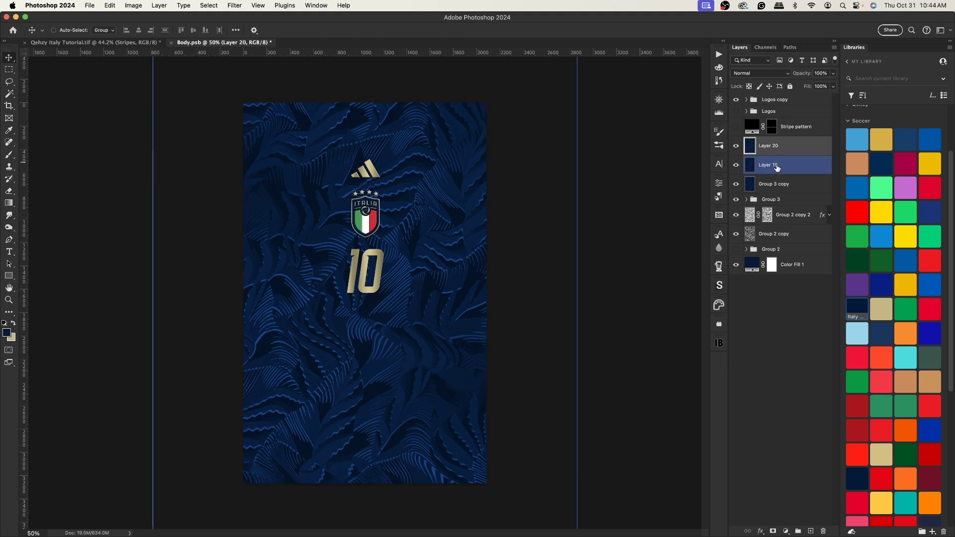
left_click(754, 146)
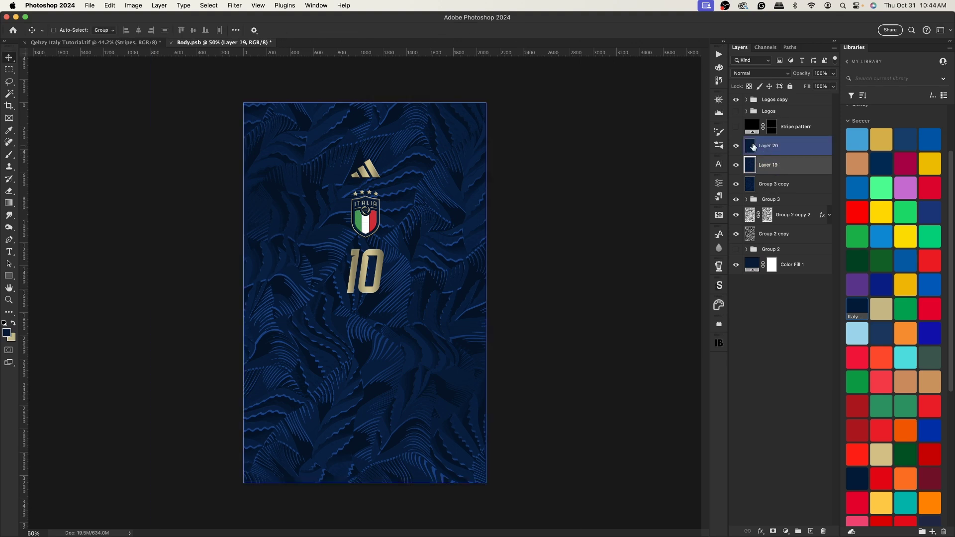
Duplicate Color Fill 1, place the copy directly beneath Layer 20, and hide Layer 20
left_click(805, 267)
key("super")
key("super")
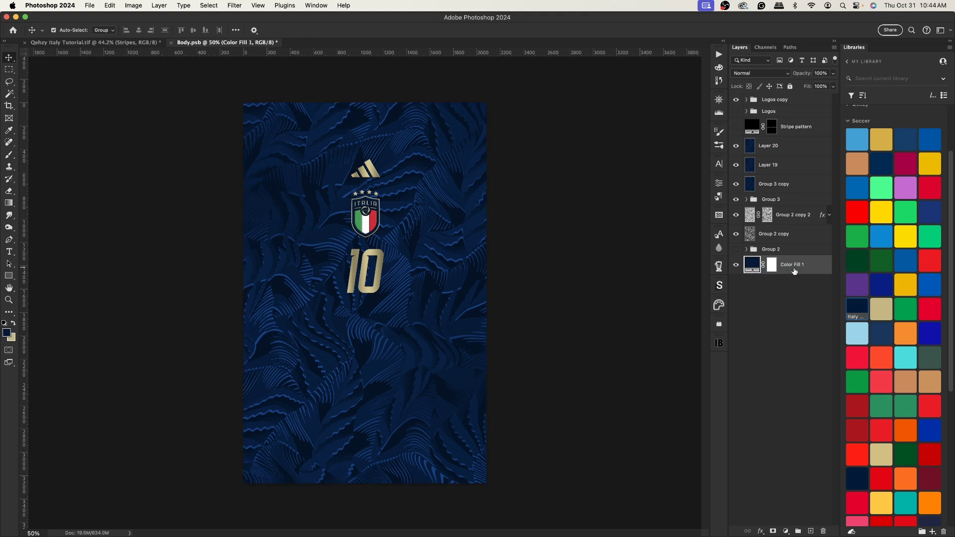
left_click_drag(761, 269, 781, 152)
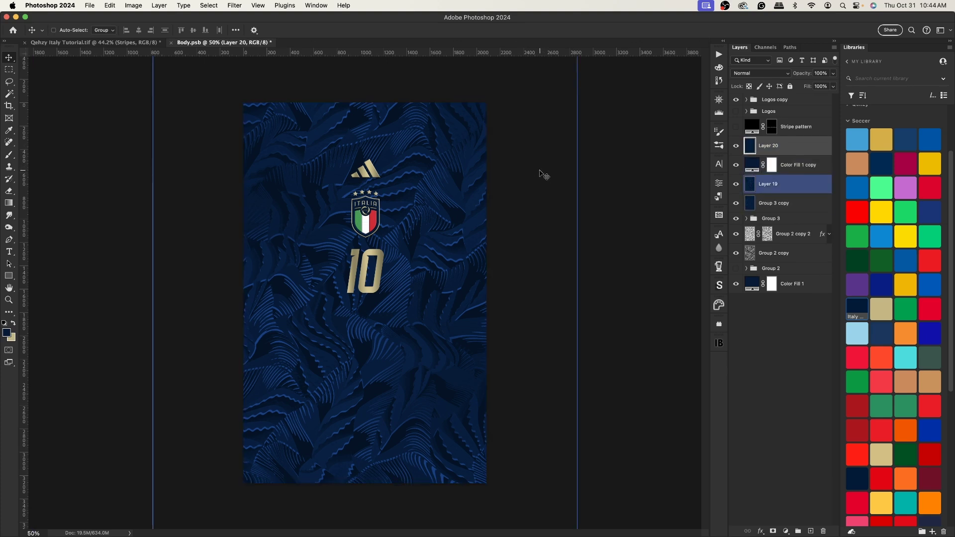
left_click(735, 145)
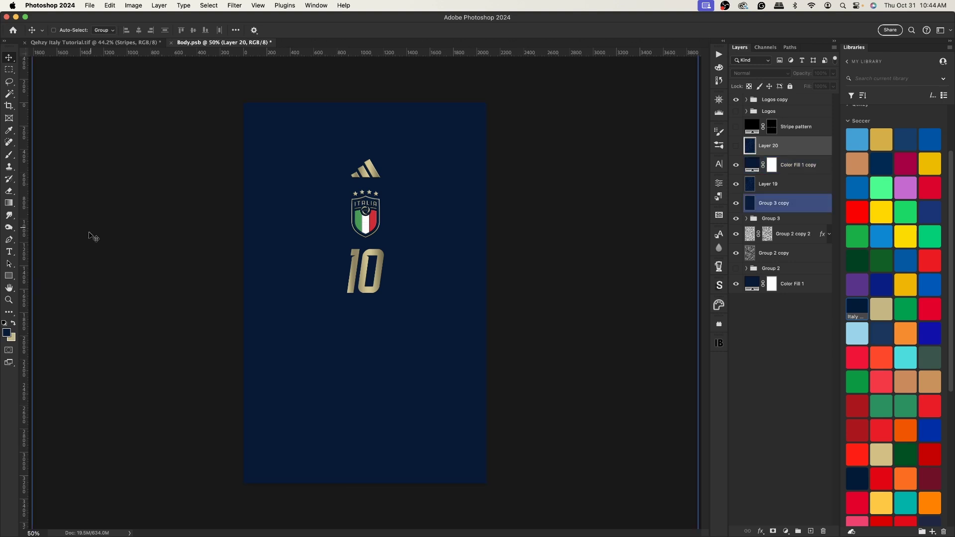
Draw a white square about 703 px wide below the number 10 and rasterize it
left_click(11, 276)
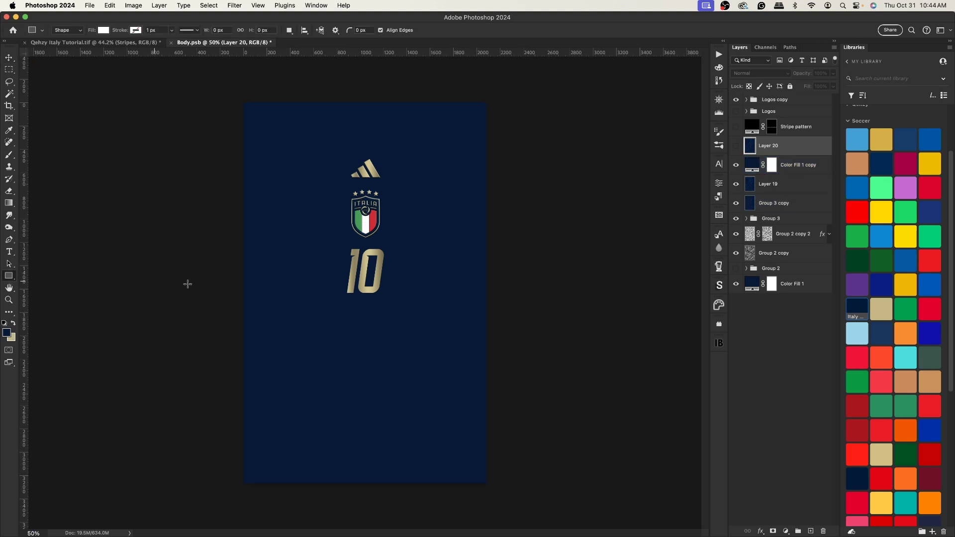
left_click_drag(345, 316, 427, 412)
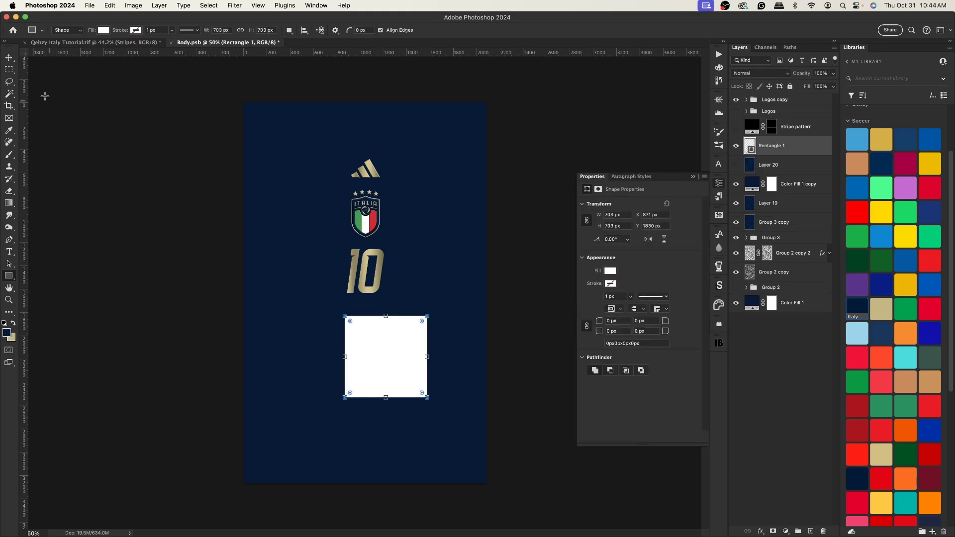
left_click(10, 61)
right_click(791, 148)
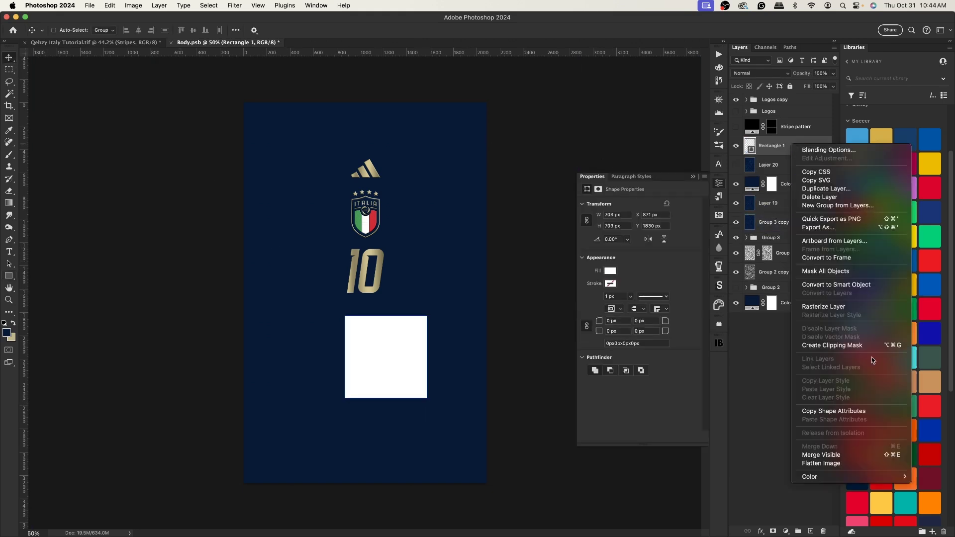
left_click(838, 308)
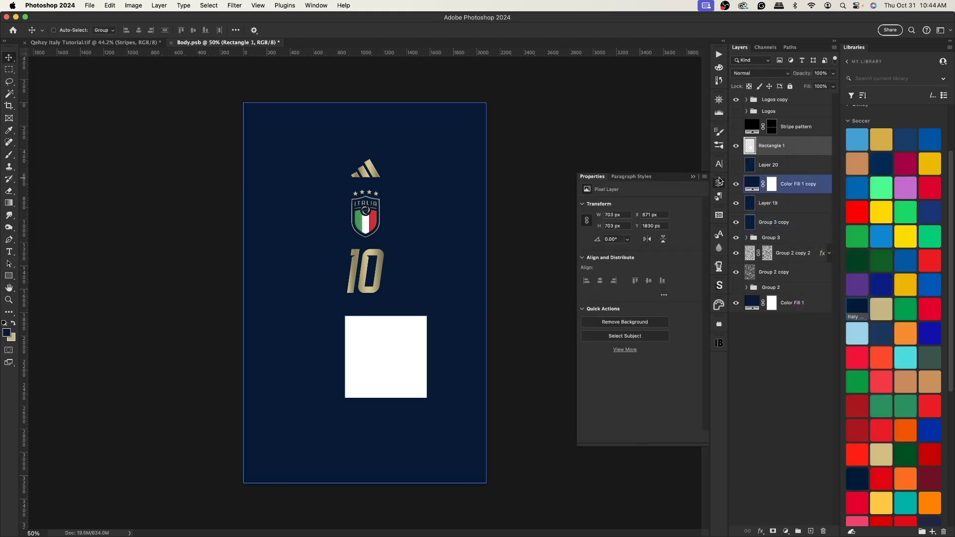
left_click(694, 178)
Rotate the white square 45 degrees and narrow its width to form a tall diamond
key("super+t")
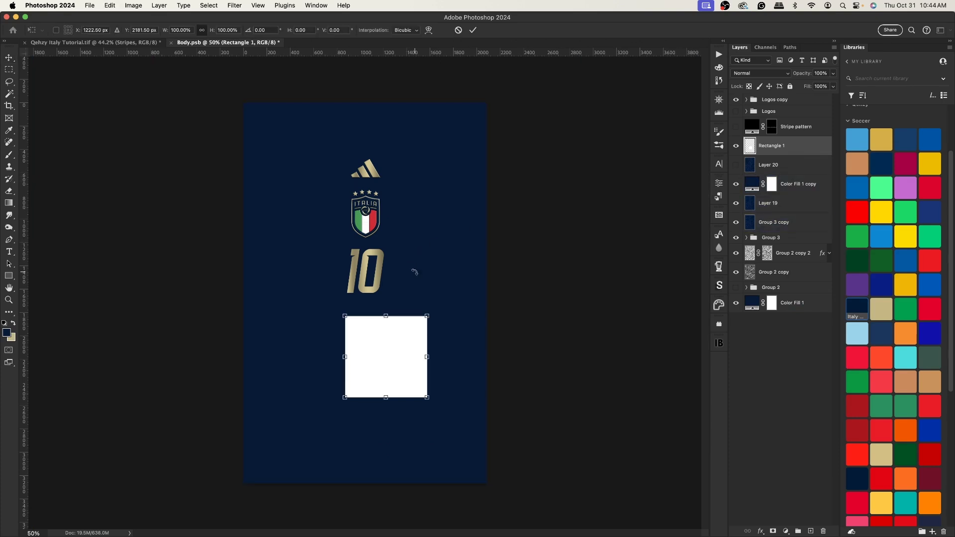
left_click_drag(436, 302, 466, 343)
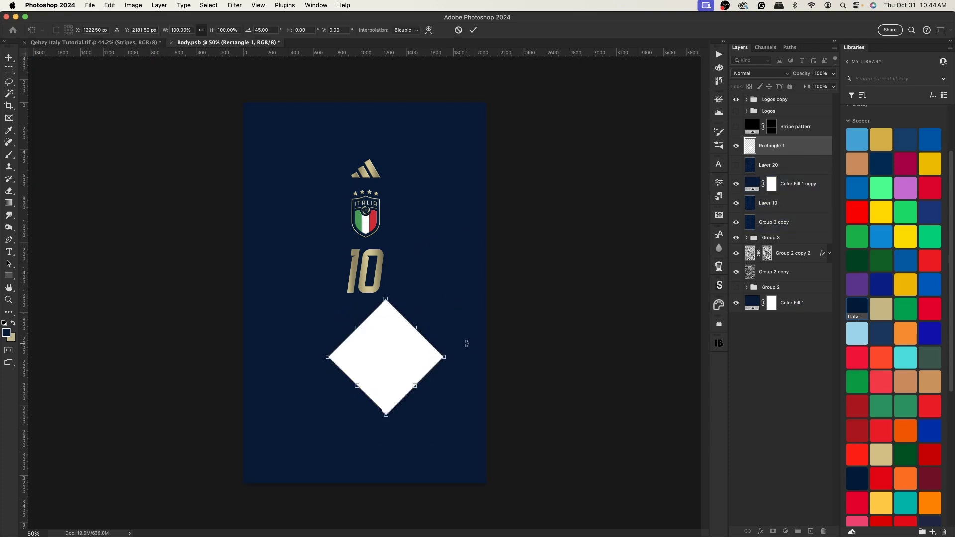
key("Return")
key("super+t")
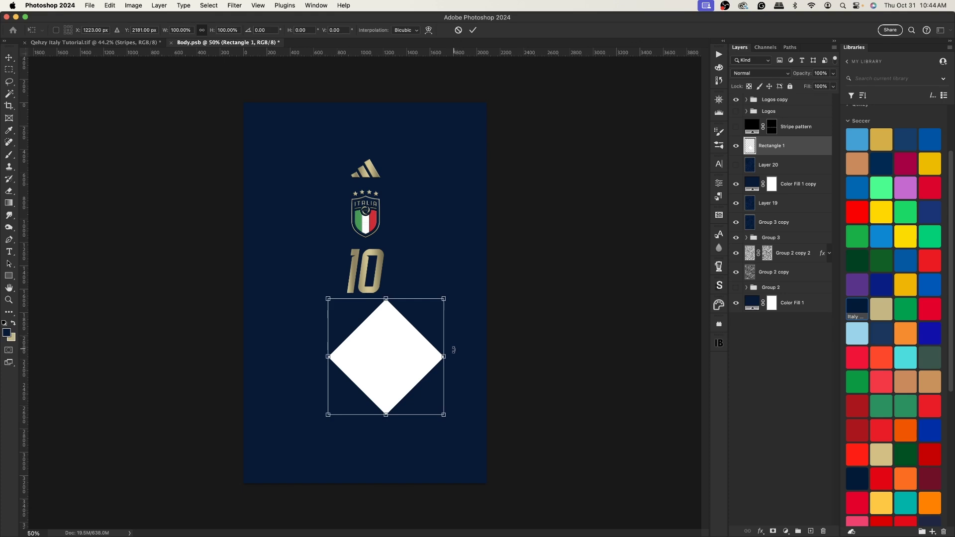
left_click_drag(445, 356, 397, 352)
key("Return")
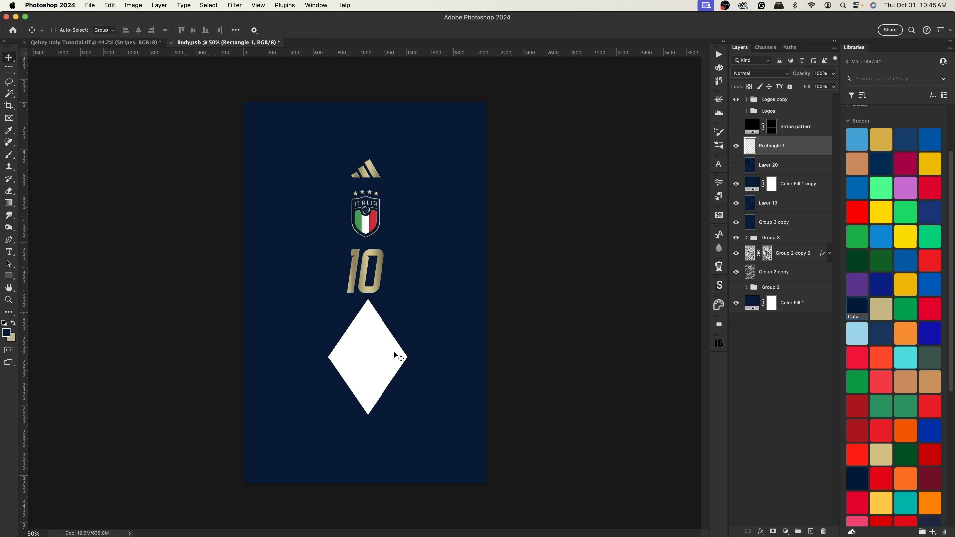
Centre the white diamond horizontally on the canvas
key("super+a")
left_click(138, 32)
key("super+d")
Place Rectangle 1 beneath Layer 20, show Layer 20, and clip it to the diamond
mouse_move(776, 145)
left_mouse_down()
mouse_move(777, 180)
mouse_move(766, 170)
mouse_move(774, 141)
mouse_move(765, 149)
left_mouse_up()
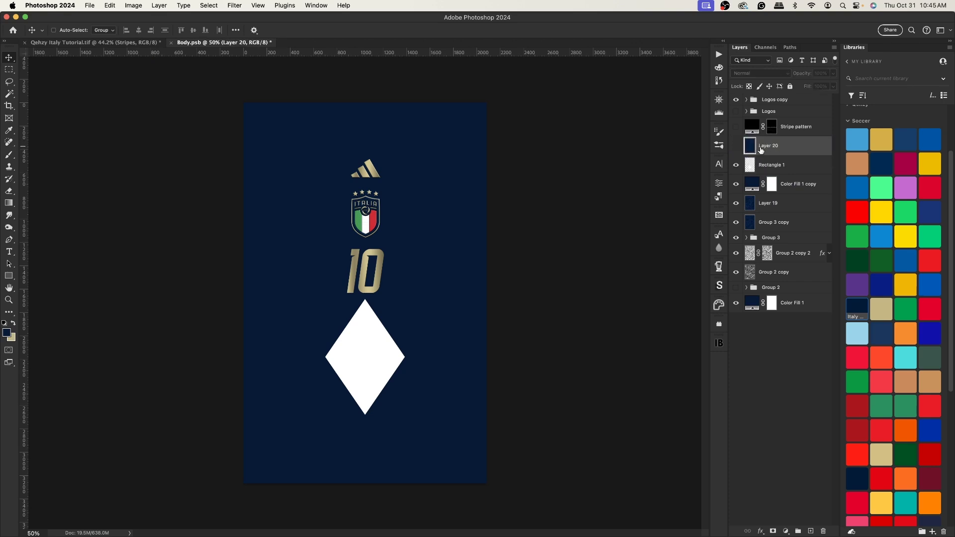
left_click(735, 147)
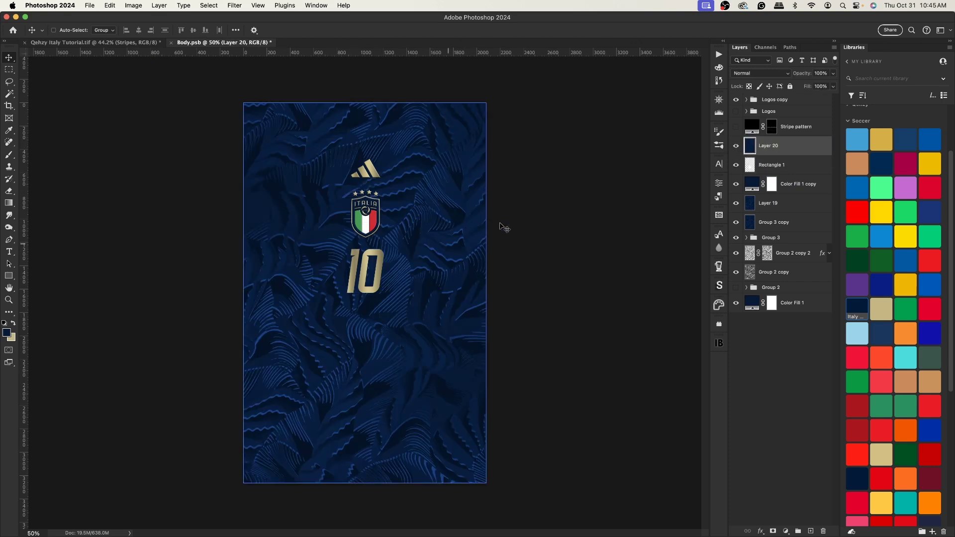
left_click(789, 153, "alt")
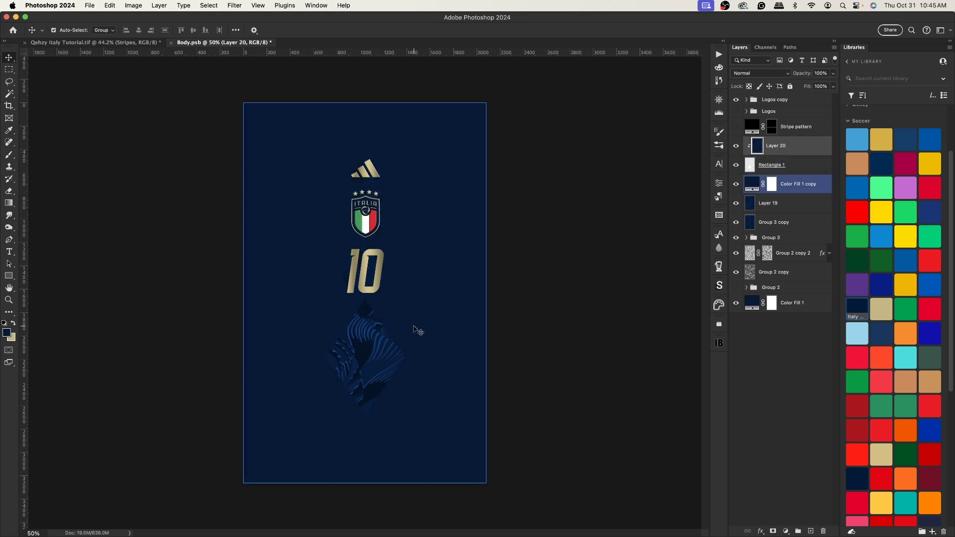
Scale down and reposition Layer 20's wavy leaf pattern so that smaller leaves fill the whole diamond
key("super+t")
left_click_drag(365, 99, 373, 249)
left_click_drag(395, 359, 398, 340)
left_click_drag(364, 235, 380, 294)
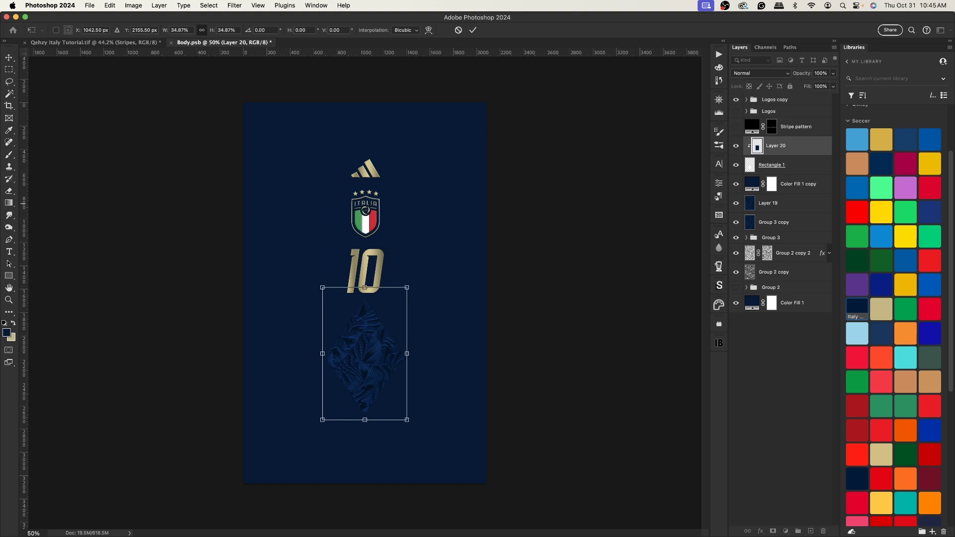
mouse_move(406, 360)
left_mouse_down()
mouse_move(425, 351)
mouse_move(417, 351)
left_mouse_up()
mouse_move(386, 349)
left_mouse_down()
mouse_move(365, 333)
mouse_move(375, 338)
left_mouse_up()
left_click_drag(302, 258, 273, 215)
left_click_drag(368, 324, 407, 325)
left_click_drag(391, 317, 408, 342)
key("Return")
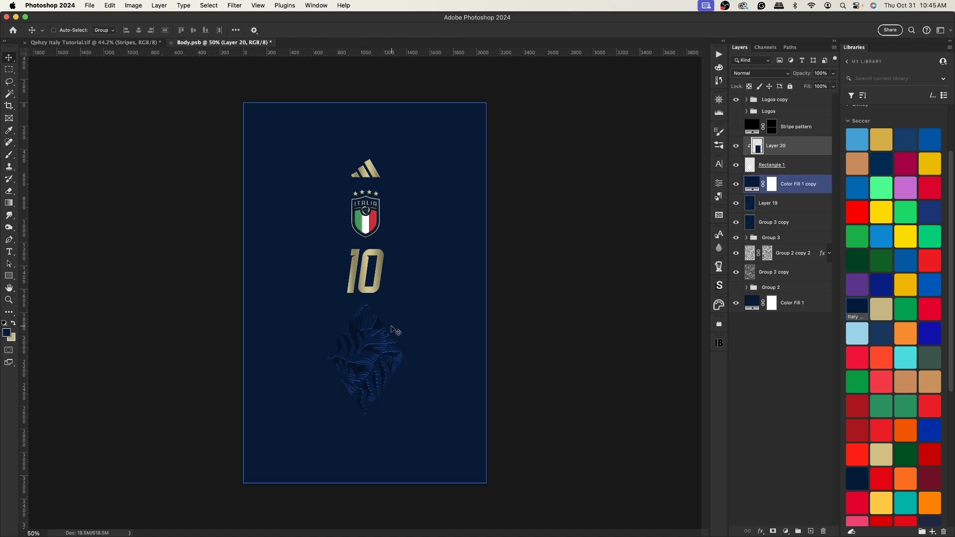
key("super+t")
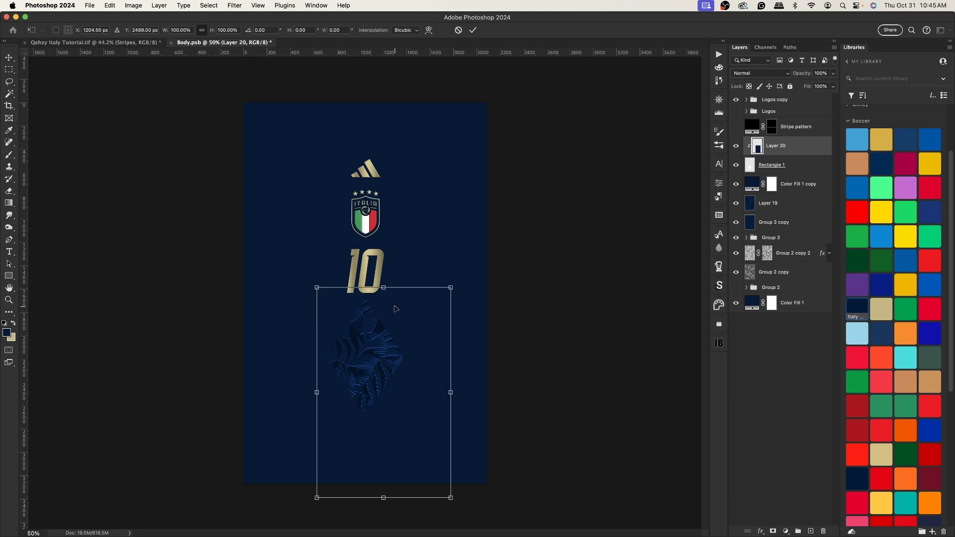
key("Return")
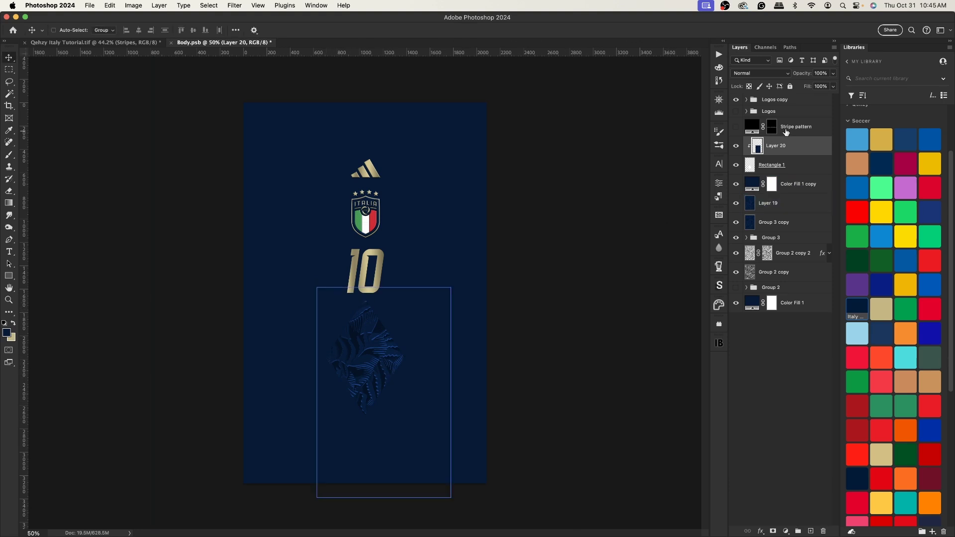
Group Layer 20 with Rectangle 1 and create a merged copy of the group above it
left_click(784, 166)
left_click(785, 166, "shift")
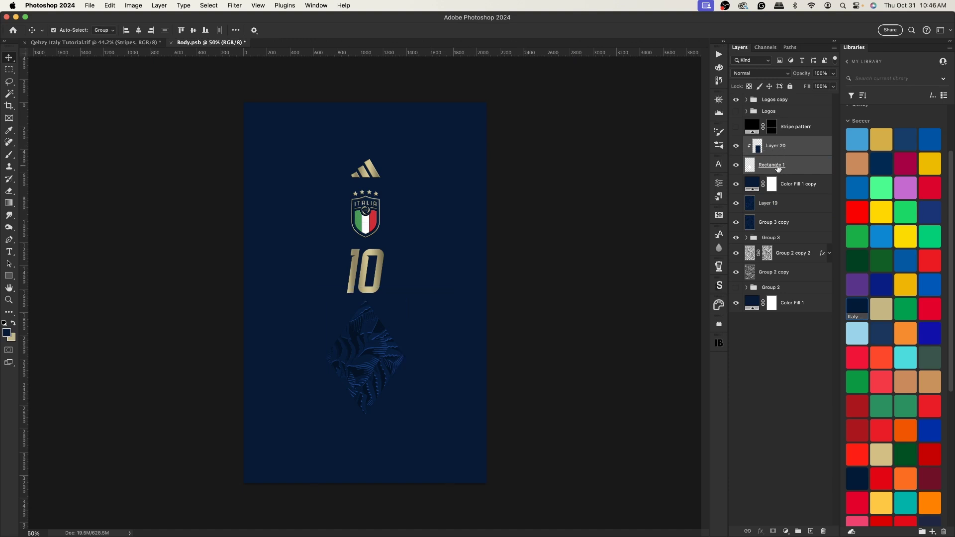
key("super+g")
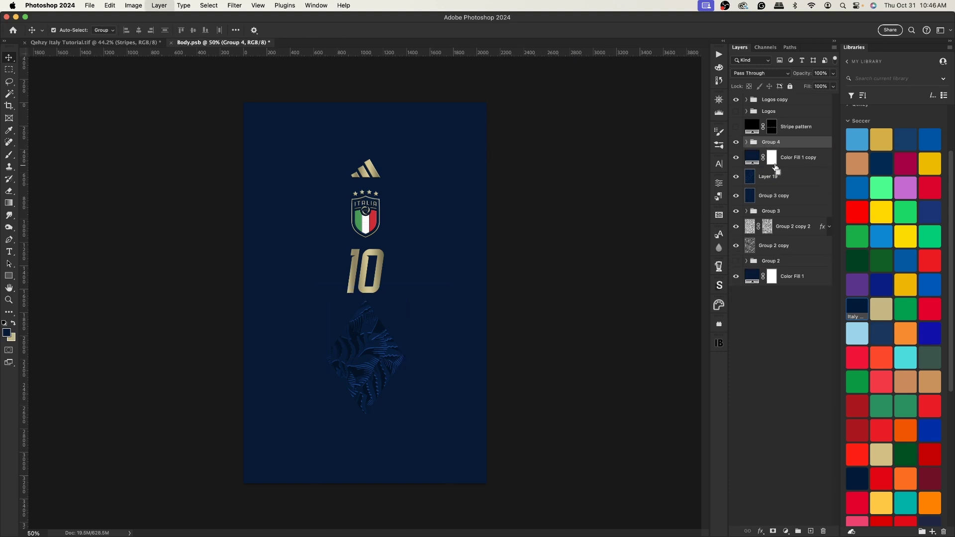
left_click_drag(777, 171, 766, 172)
key("super+alt+shift+s")
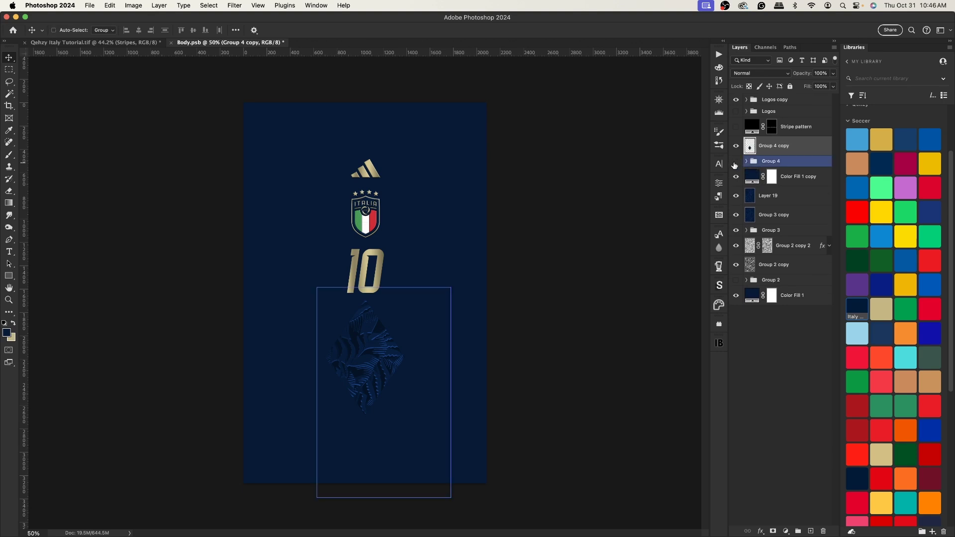
Hide Group 4 and rename its merged copy as diamond
double_click(770, 145)
type("diamond")
key("Return")
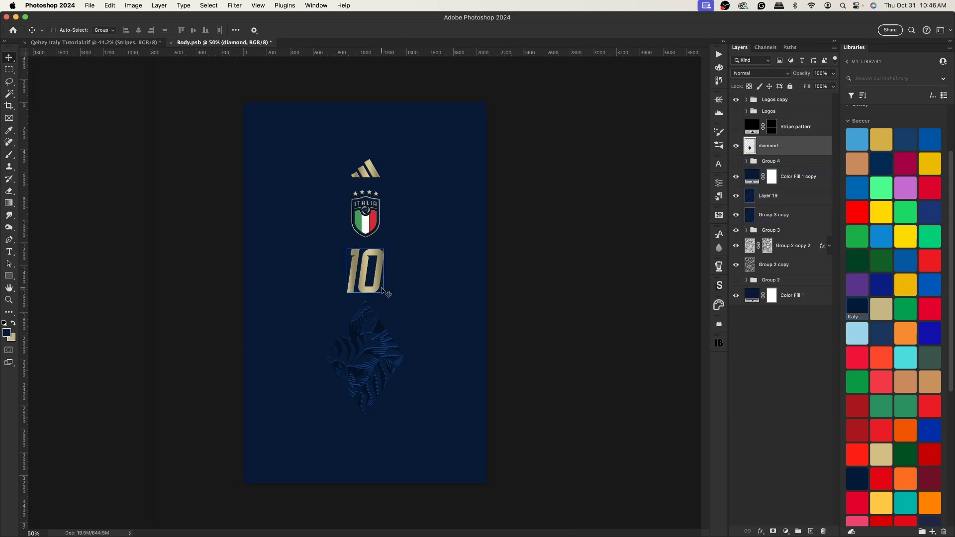
Move the diamond to the canvas's lower edge and duplicate it upwards into a vertical column of four
left_click_drag(383, 293, 390, 420)
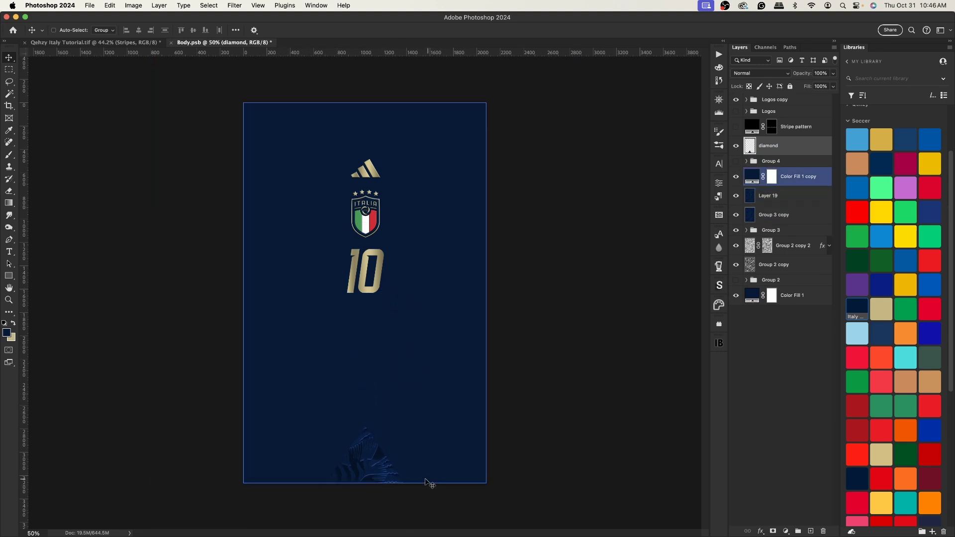
key("super")
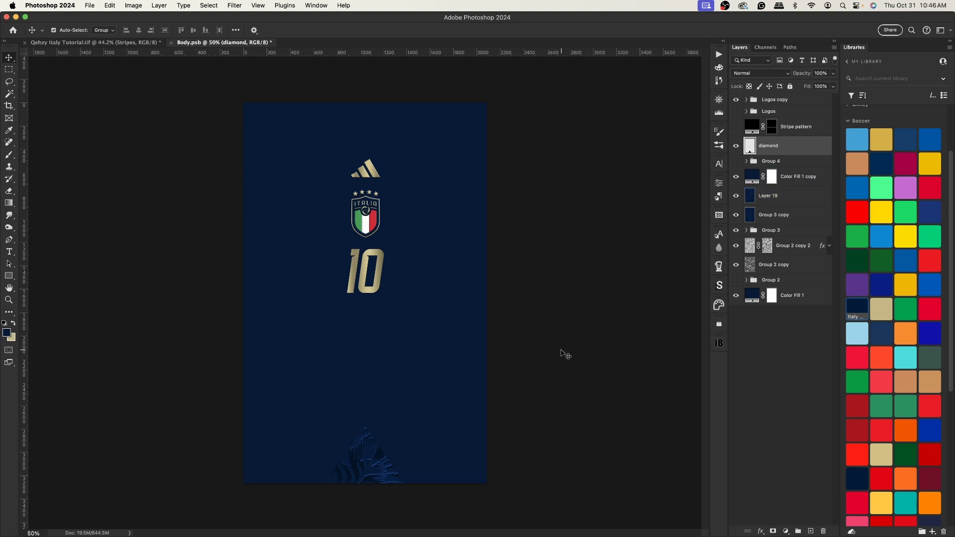
left_click_drag(373, 481, 377, 376)
left_click(781, 166, "shift")
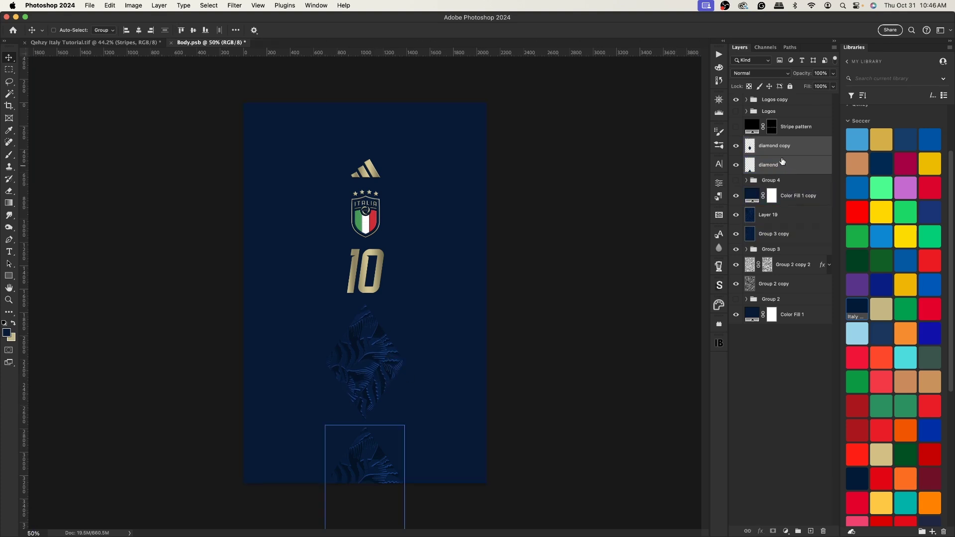
left_click_drag(410, 450, 392, 213)
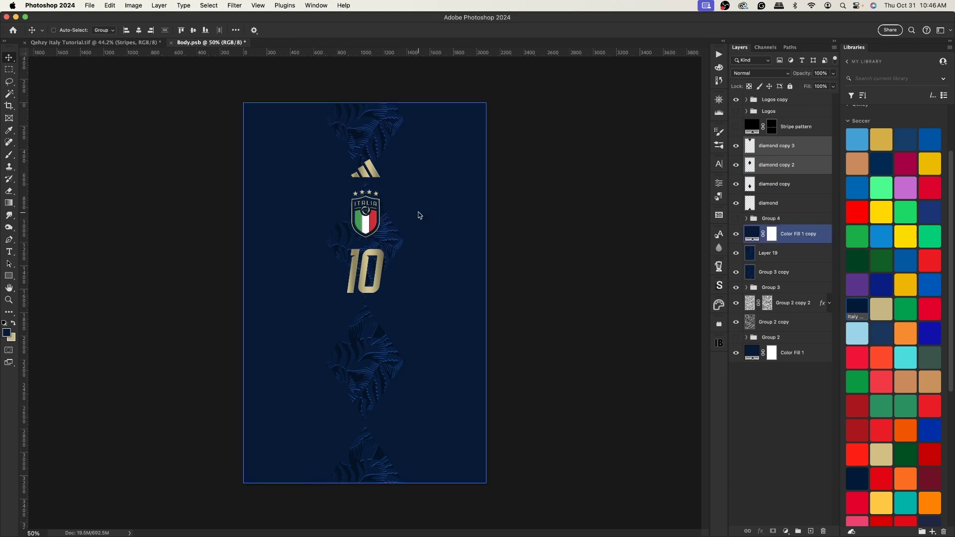
Add a fifth diamond copy at the top of the column and reposition all five diamonds vertically on the canvas
left_click(798, 149)
left_click(795, 200, "shift")
left_click_drag(369, 176, 369, 264)
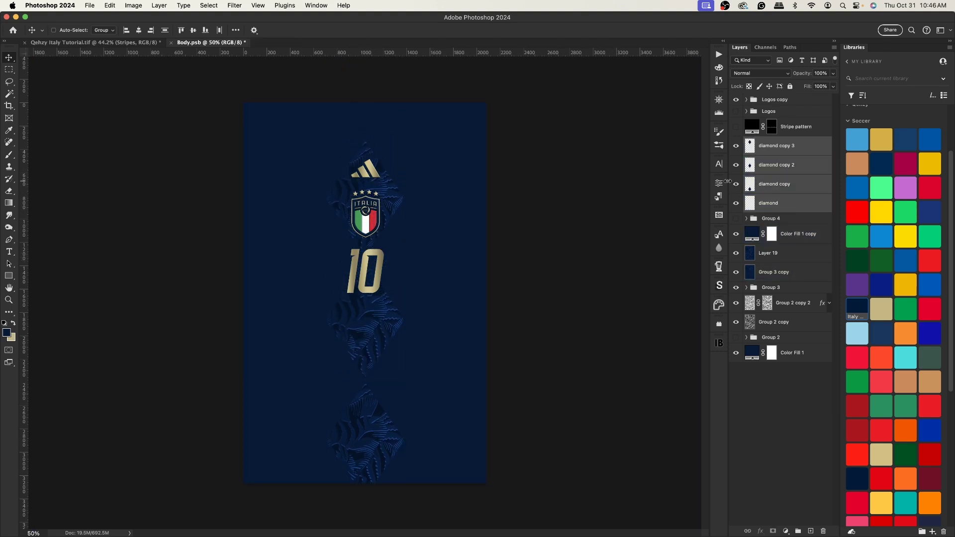
left_click(740, 149)
left_click_drag(383, 237, 385, 116)
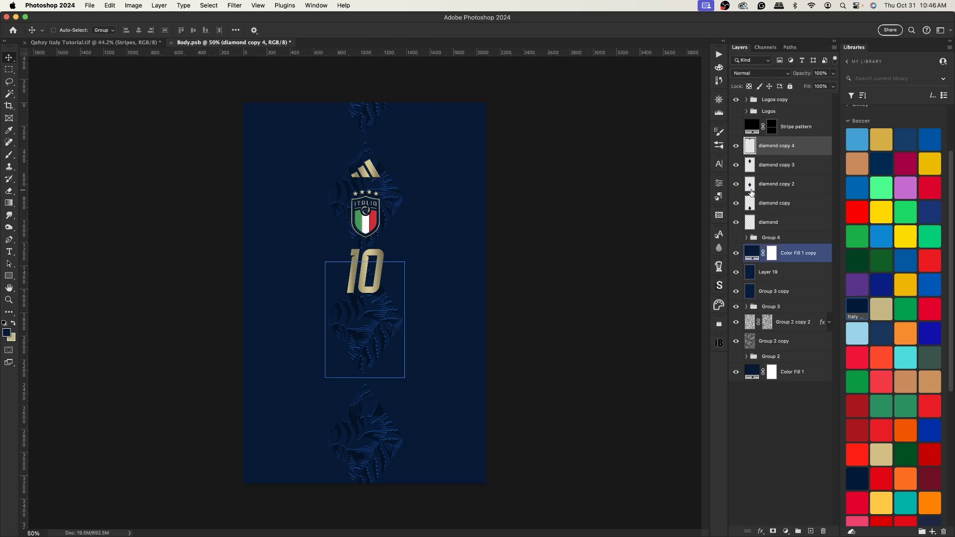
left_click(788, 225, "shift")
left_click_drag(394, 337, 402, 294)
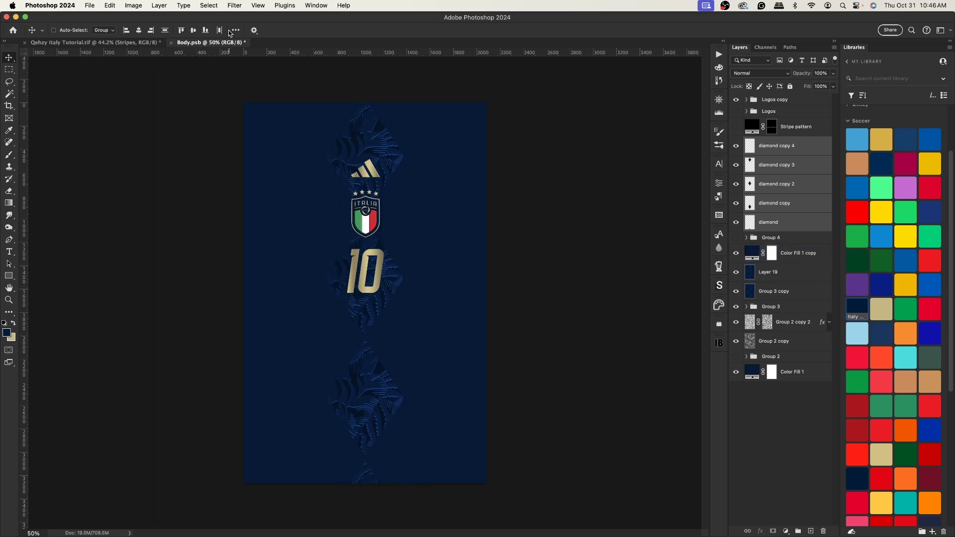
Distribute the five diamond layers evenly by their vertical centres and group them
left_click(236, 31)
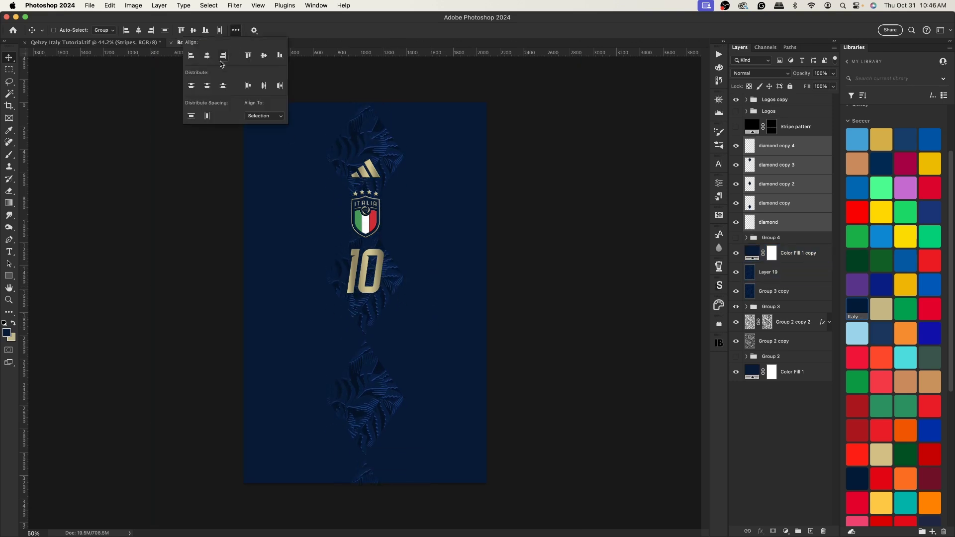
left_click(208, 87)
left_click(567, 215)
key("alt+bracketleft")
key("alt+bracketleft")
key("alt+bracketleft")
left_click(626, 241, "super")
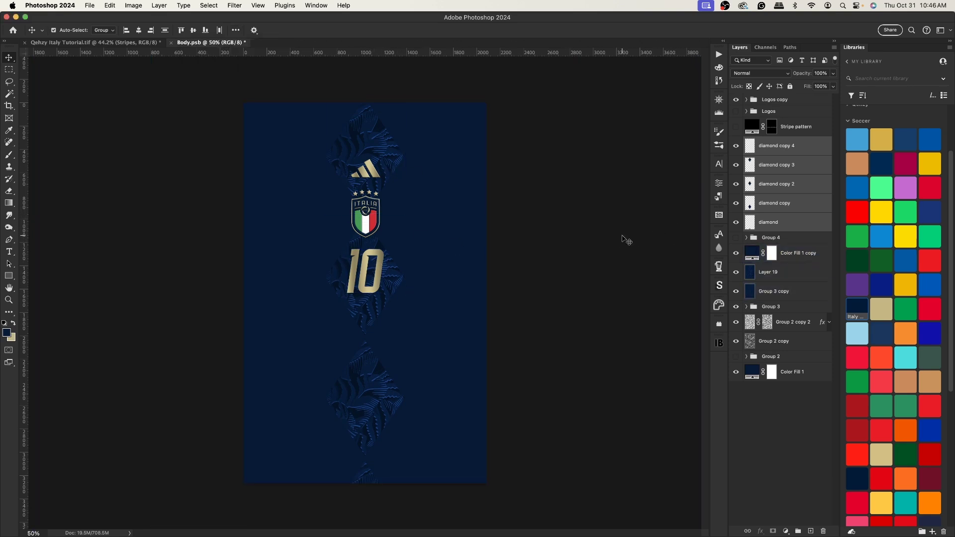
key("super+g")
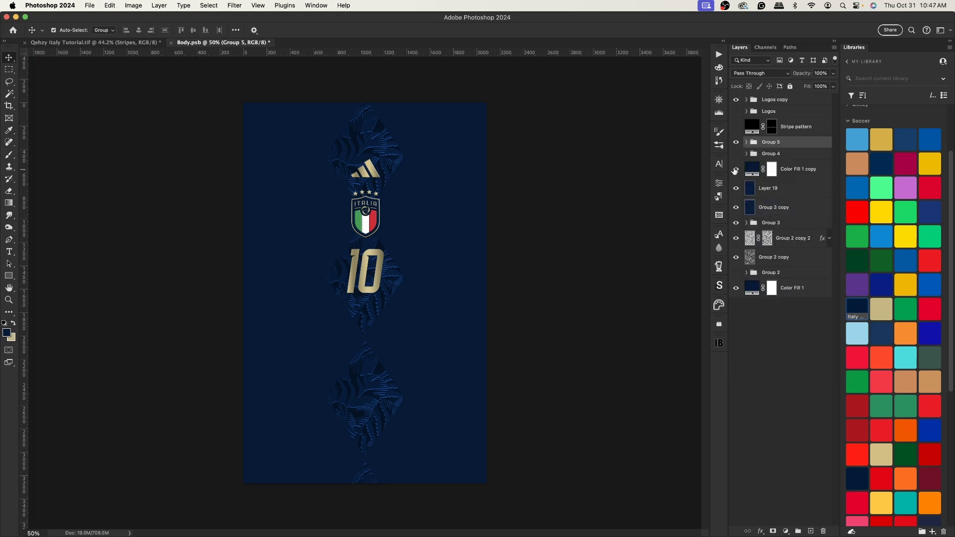
Wrap the grouped diamonds in another group and name the outer group Pattern
key("super+g")
key("super+semicolon")
double_click(770, 141)
type("Pattern")
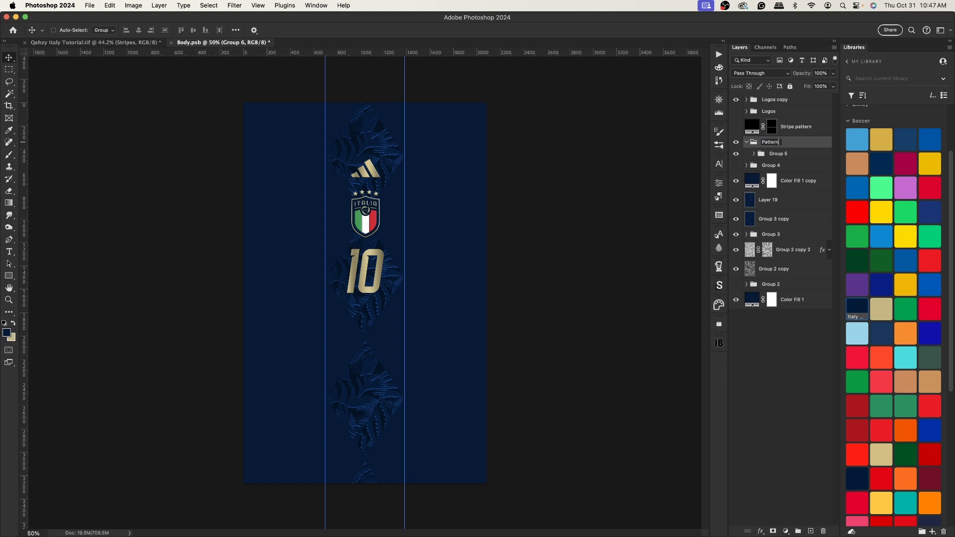
key("Return")
Rename the inner group of diamonds as Column and hide the guides
left_click(778, 153)
key("super+semicolon")
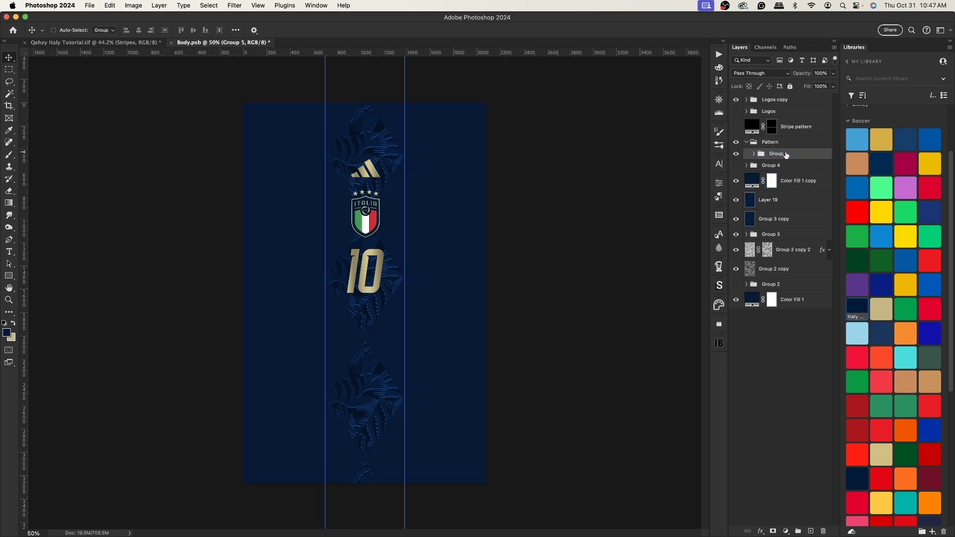
key("super+semicolon")
double_click(783, 154)
type("Column")
key("Return")
key("super+semicolon")
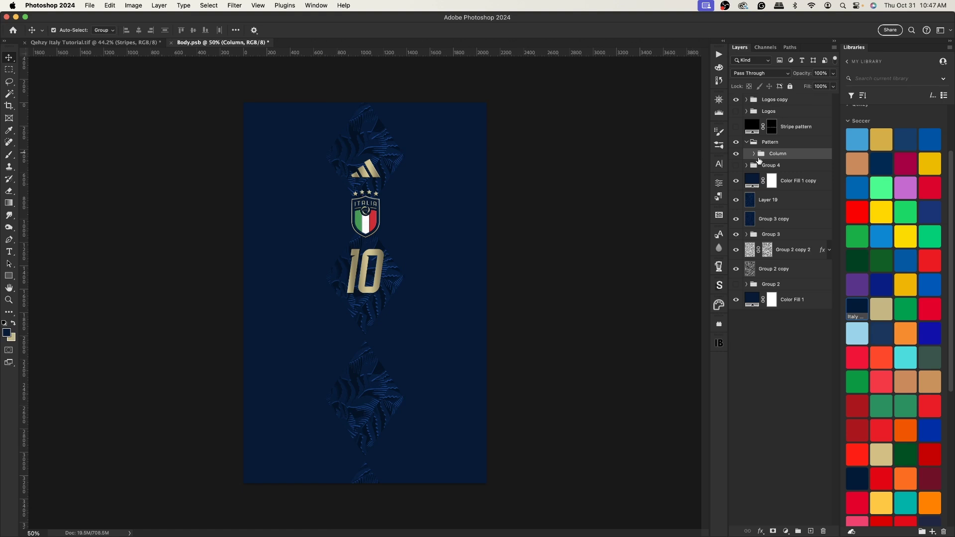
Duplicate the Column group and offset the copy diagonally down and right beside the original column
key("super+j")
left_click_drag(335, 271, 401, 326)
key("super+1")
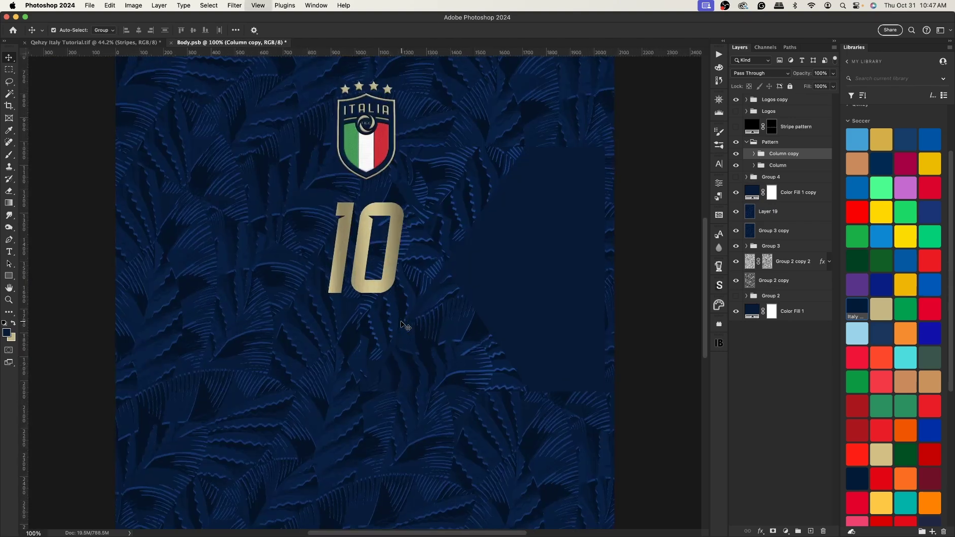
scroll(405, 326, "up", 2)
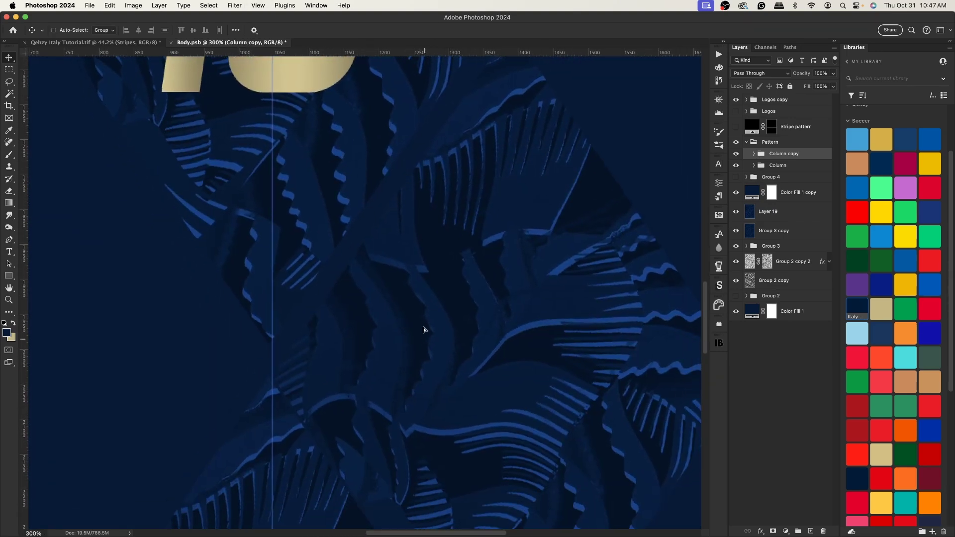
Nudge the copied column about 22 px up and 18 px right so its diamonds fit evenly against the original column
key("shift+Up")
key("shift+Up")
key("Up")
key("Up")
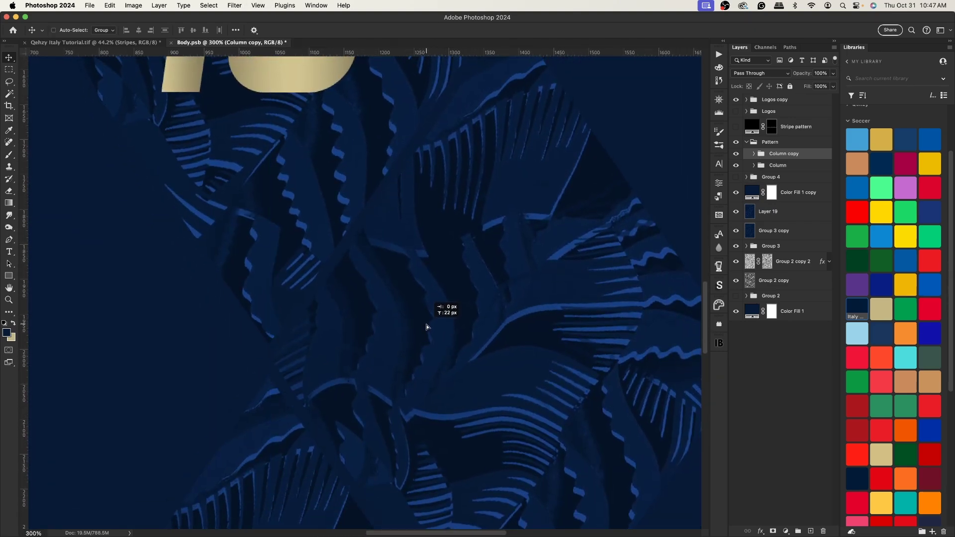
key("Up")
key("Up")
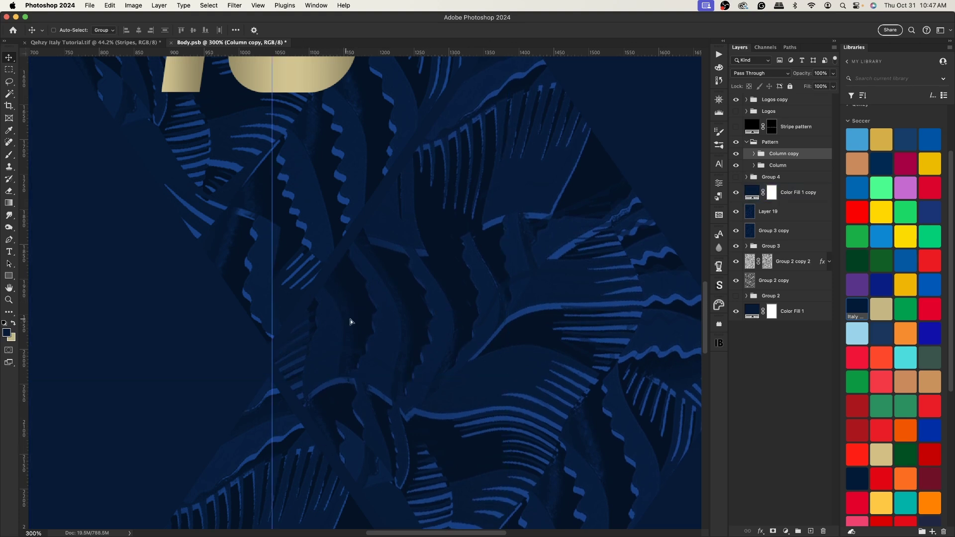
key("shift+Right")
key("Right")
key("Right")
key("Right")
key("Right")
key("Right")
key("Right")
key("Right")
key("Right")
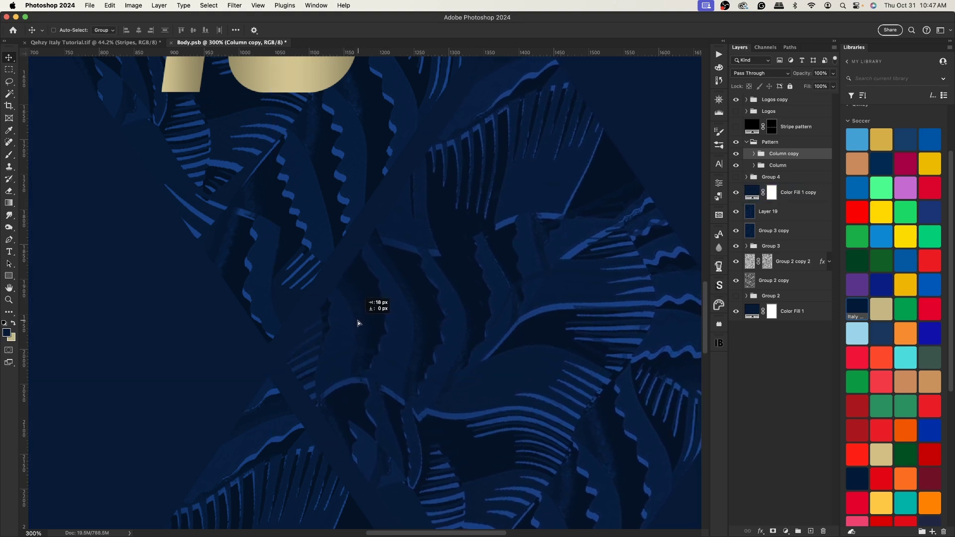
key("super+0")
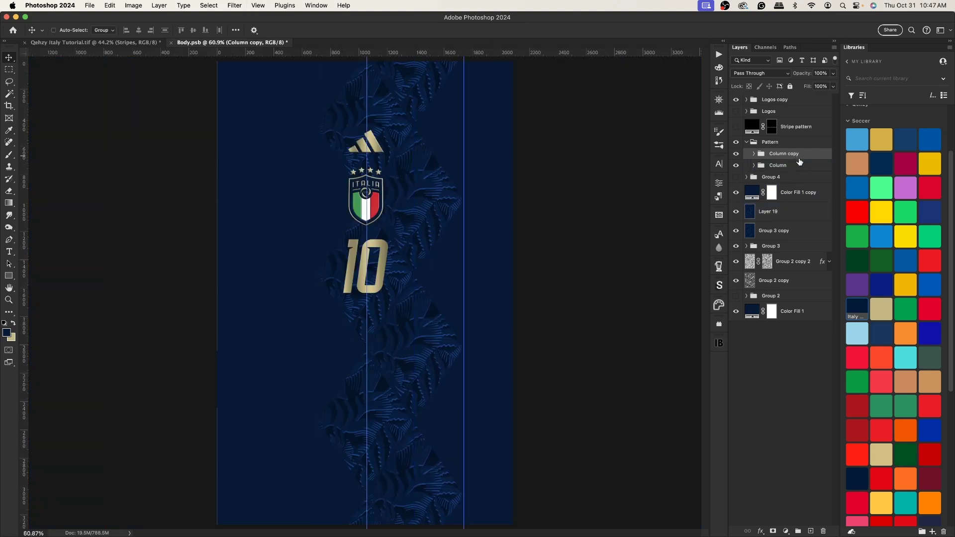
Duplicate both diamond columns together and move the copies right to fill the right side of the canvas
left_click(777, 165, "shift")
key("super+j")
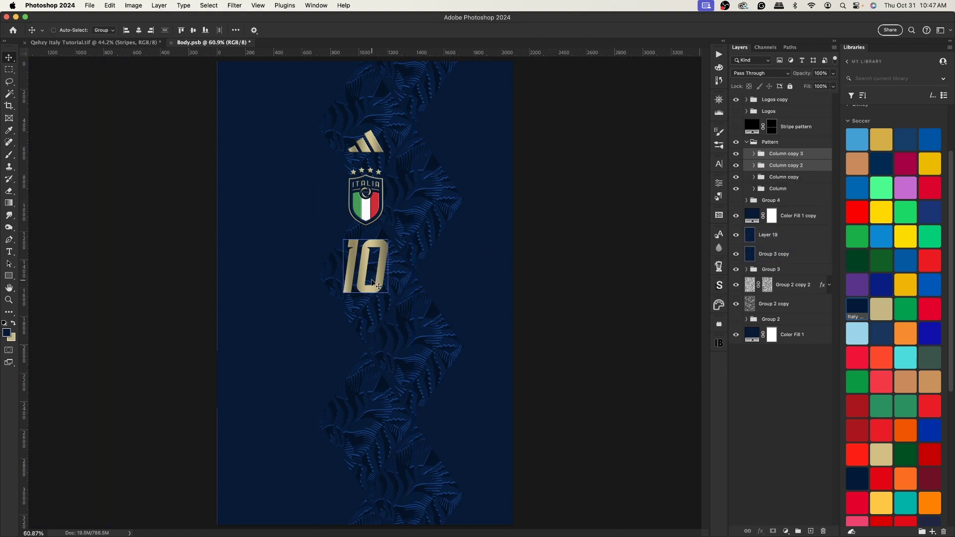
left_click_drag(374, 277, 456, 283)
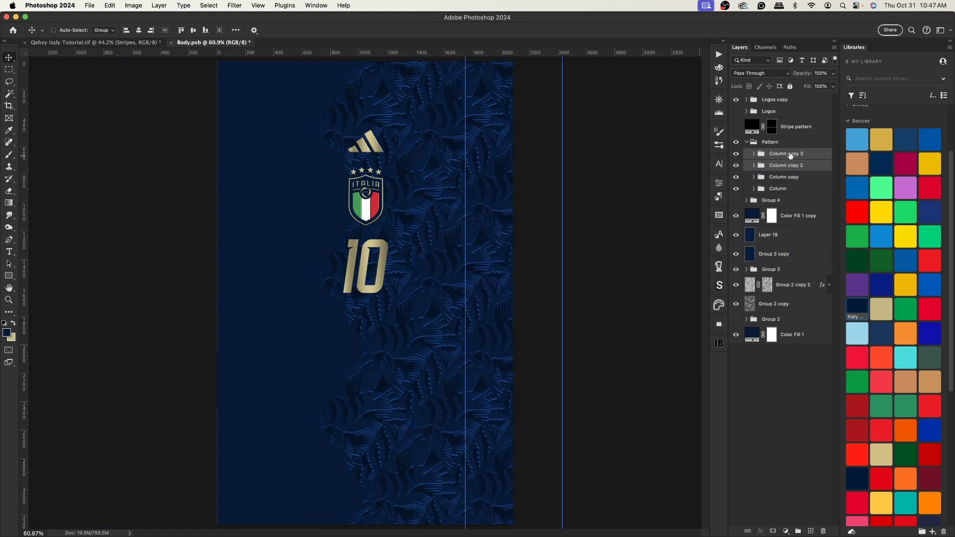
Duplicate the three copied columns and move the new set left to cover the empty left side of the canvas
left_click(736, 190)
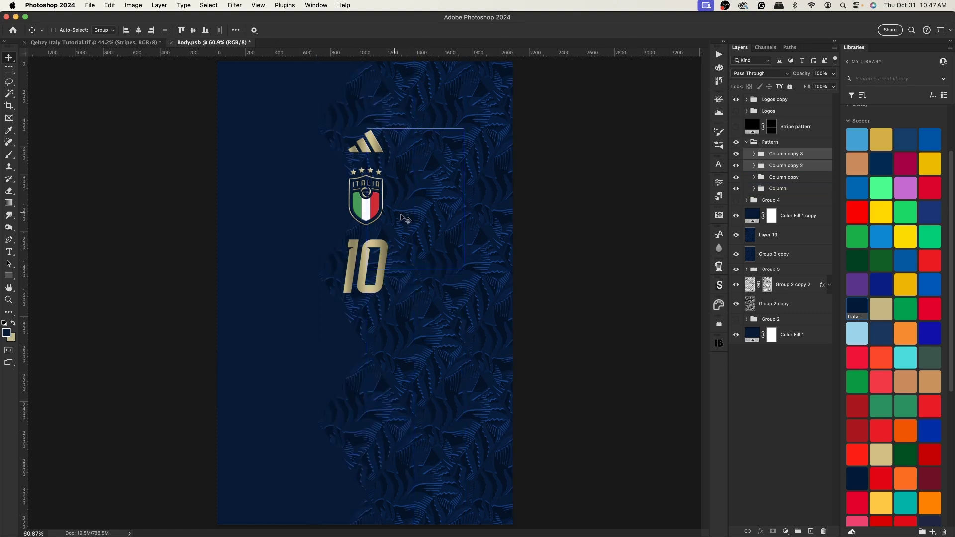
left_click(789, 177)
left_click(798, 155, "shift")
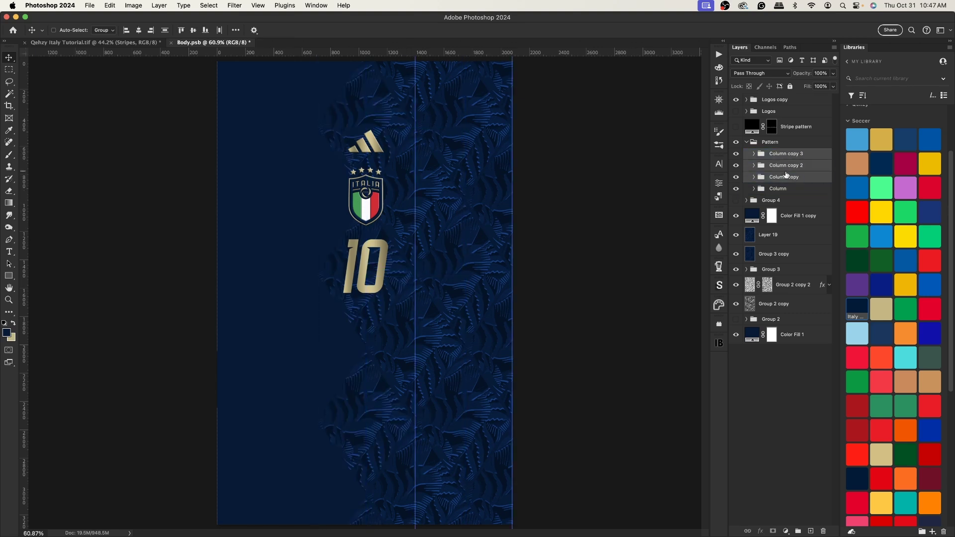
key("super+j")
left_click_drag(497, 238, 357, 259)
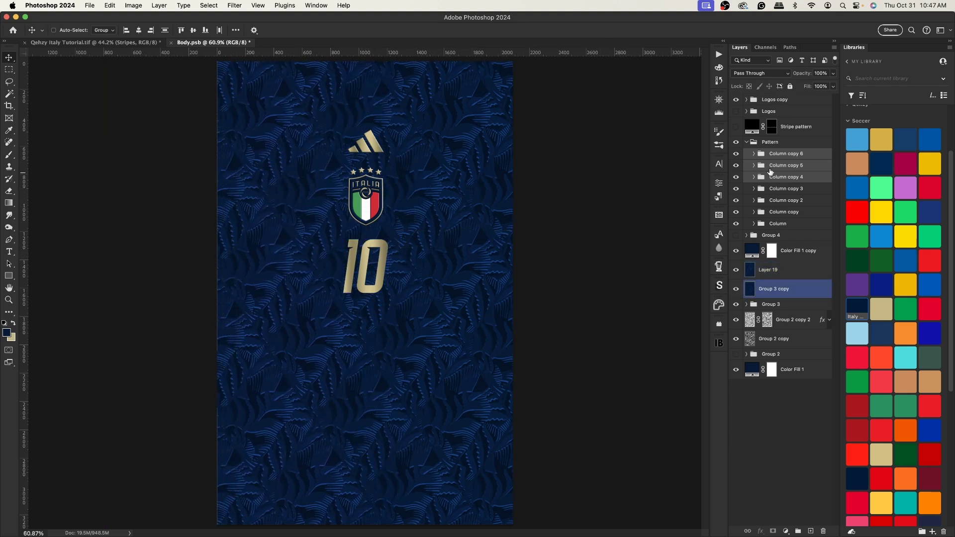
Distribute all seven column groups evenly by their horizontal centres and centre the Pattern group horizontally on the canvas
left_click_drag(780, 155, 791, 223)
left_click(791, 223, "shift")
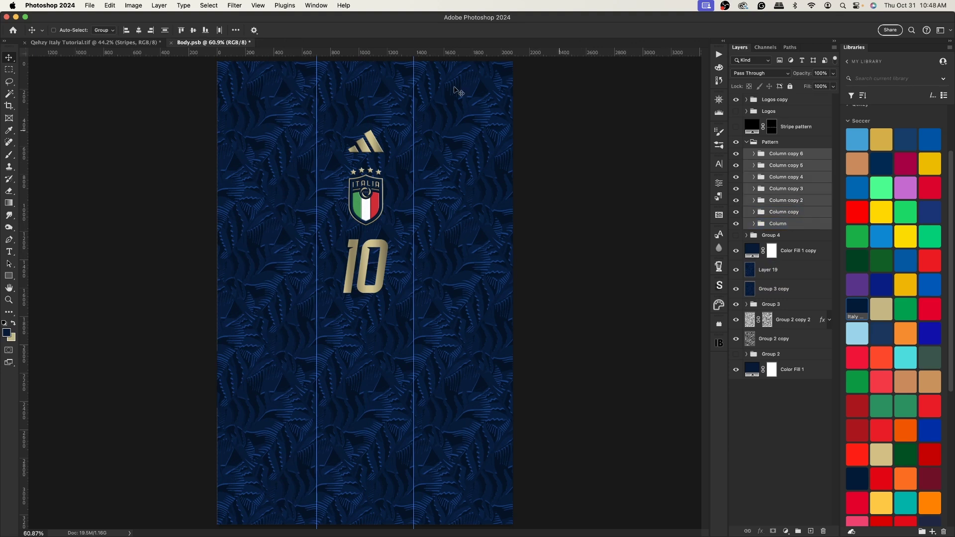
left_click(236, 30)
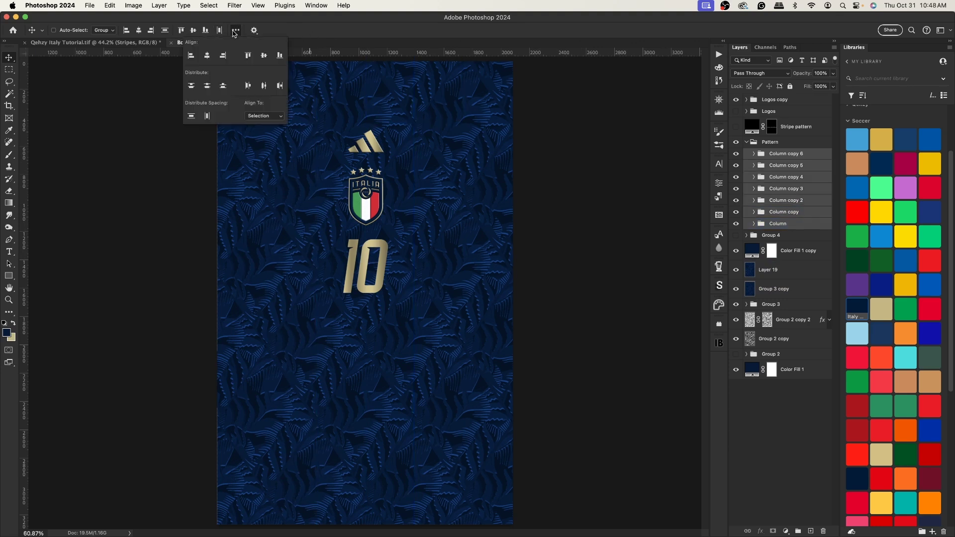
left_click(265, 87)
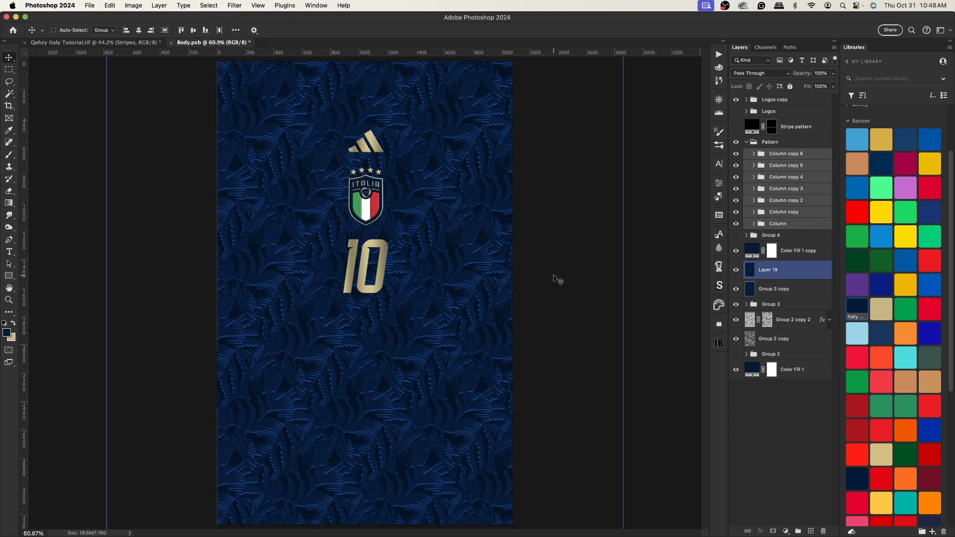
left_click(796, 145)
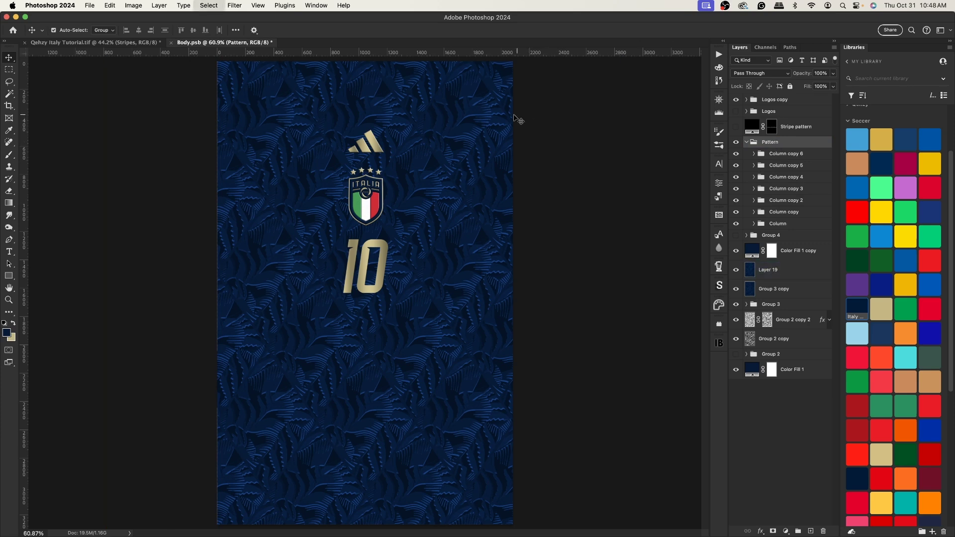
left_click(139, 30)
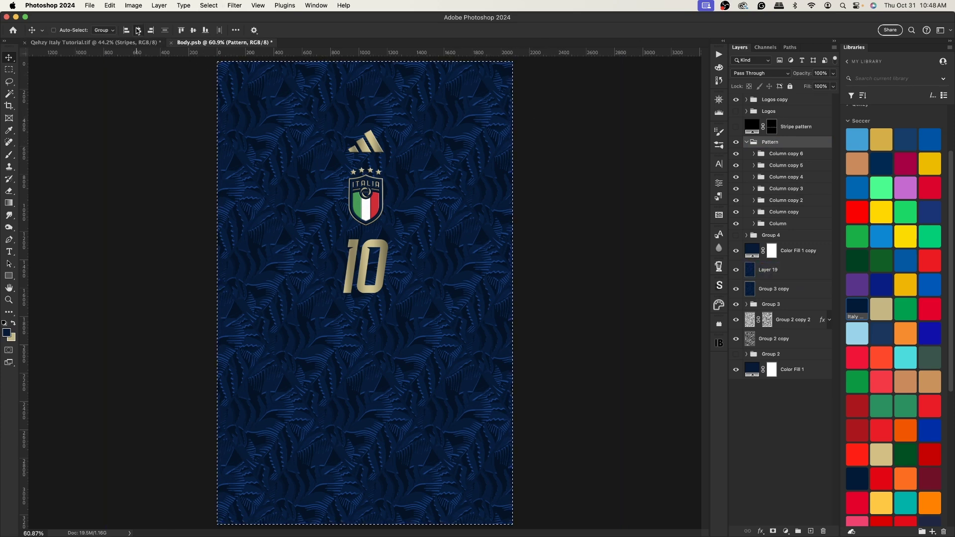
Change the Color Fill 1 copy layer to the darker navy 011226
left_click(751, 254)
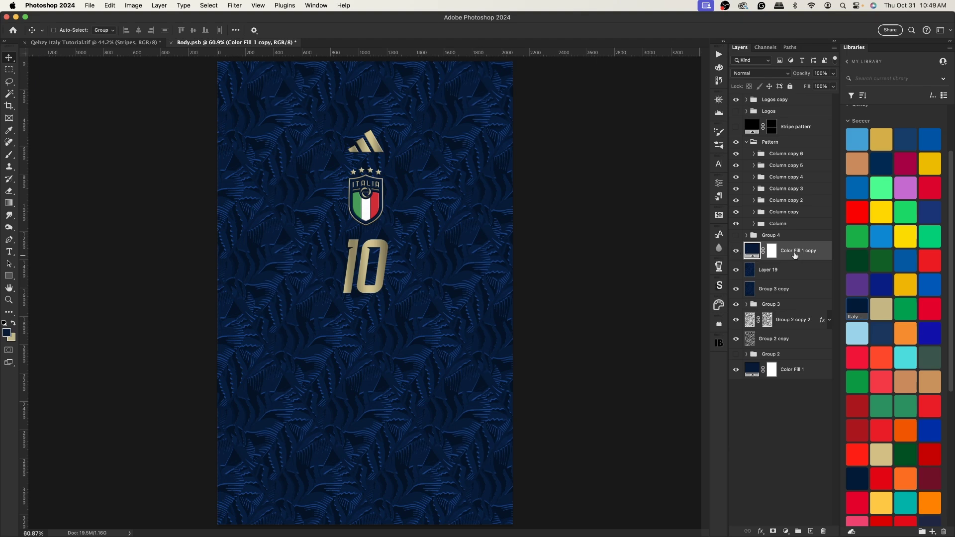
key("super+1")
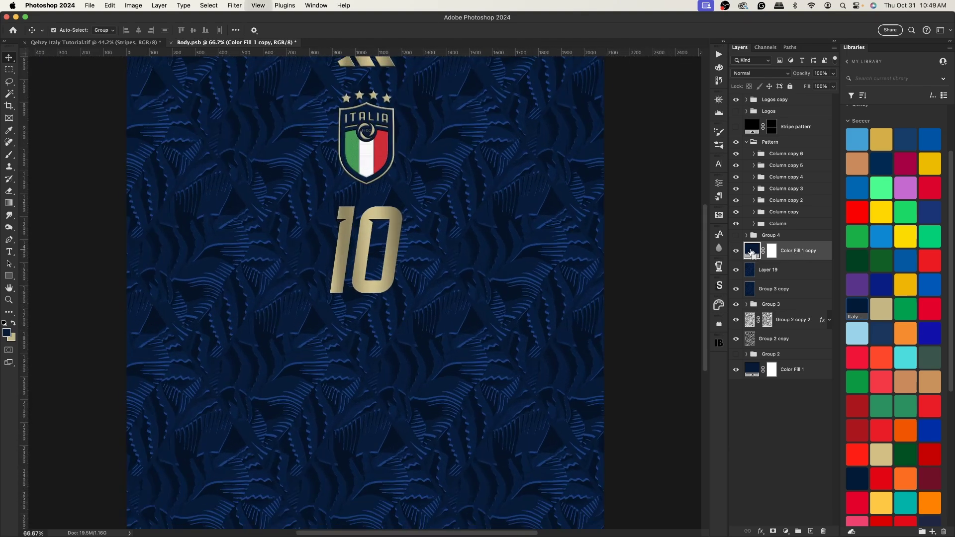
key("i")
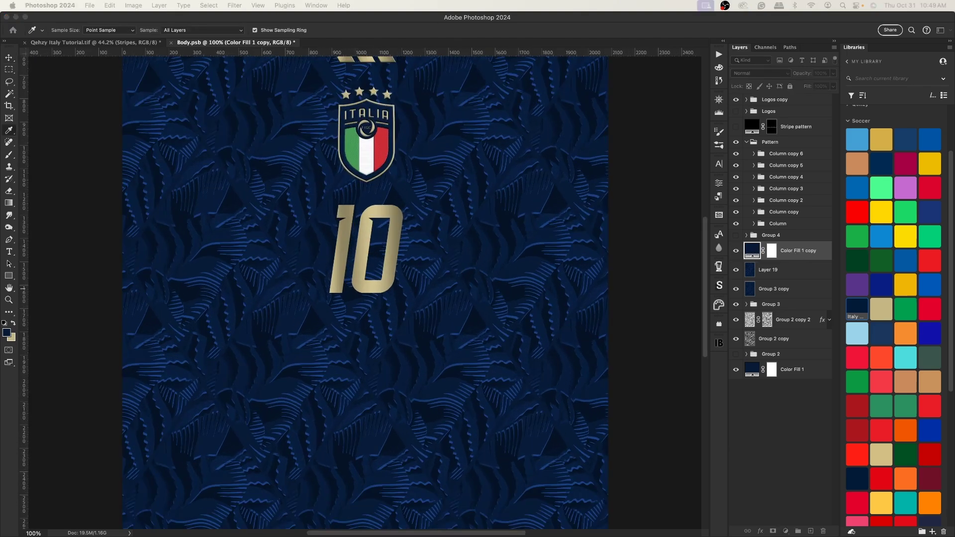
double_click(752, 250)
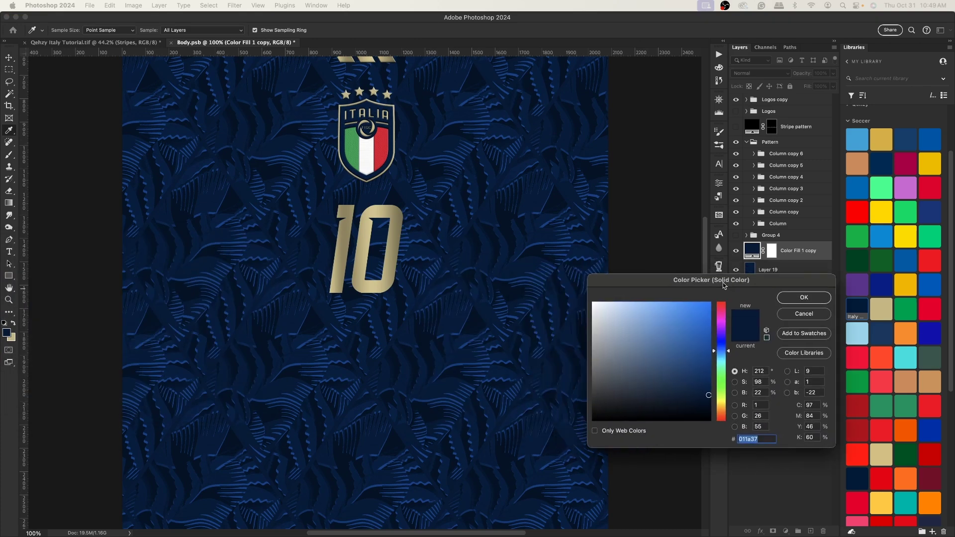
left_click(477, 315)
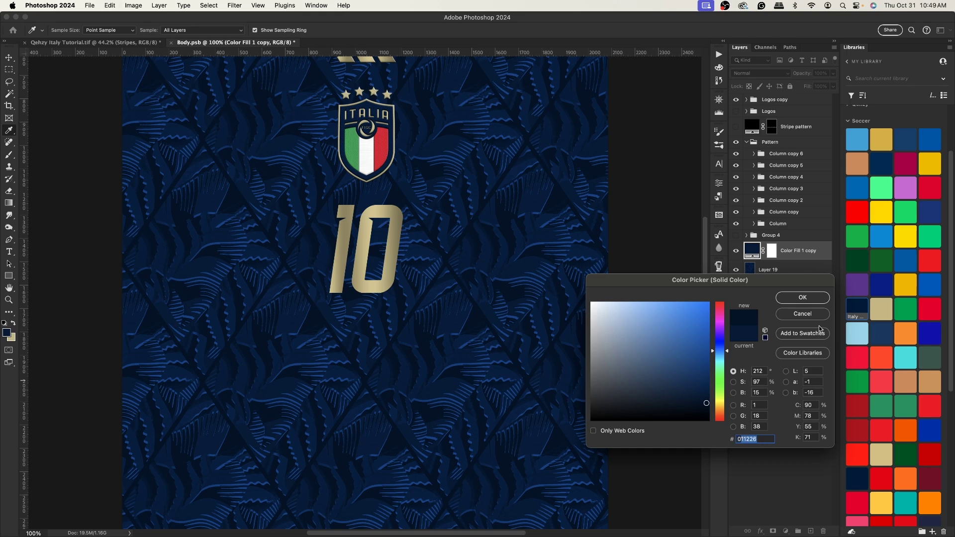
left_click(802, 298)
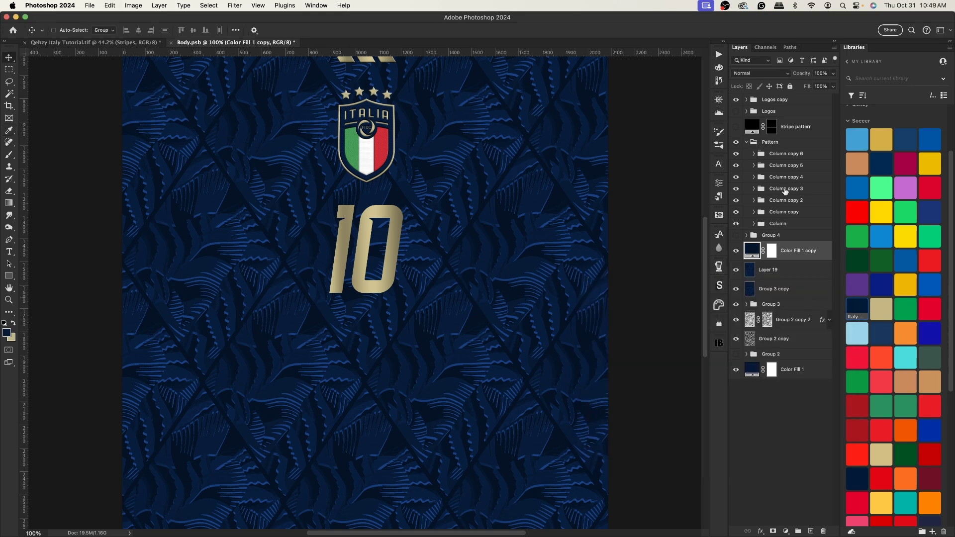
Add a Stroke effect to the original Column group, positioned inside, and reduce its size to about 21 px
left_click(801, 154)
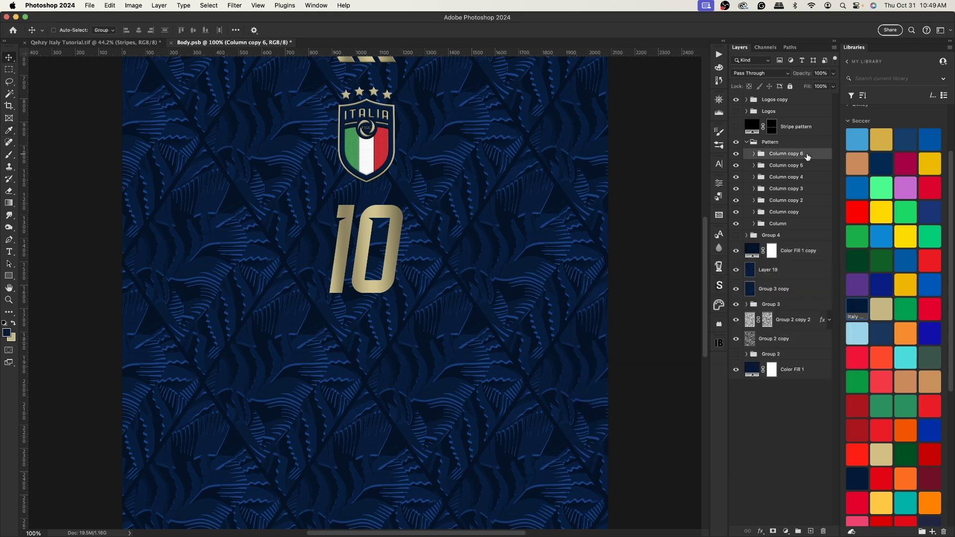
left_click(804, 227)
key("space")
double_click(816, 223)
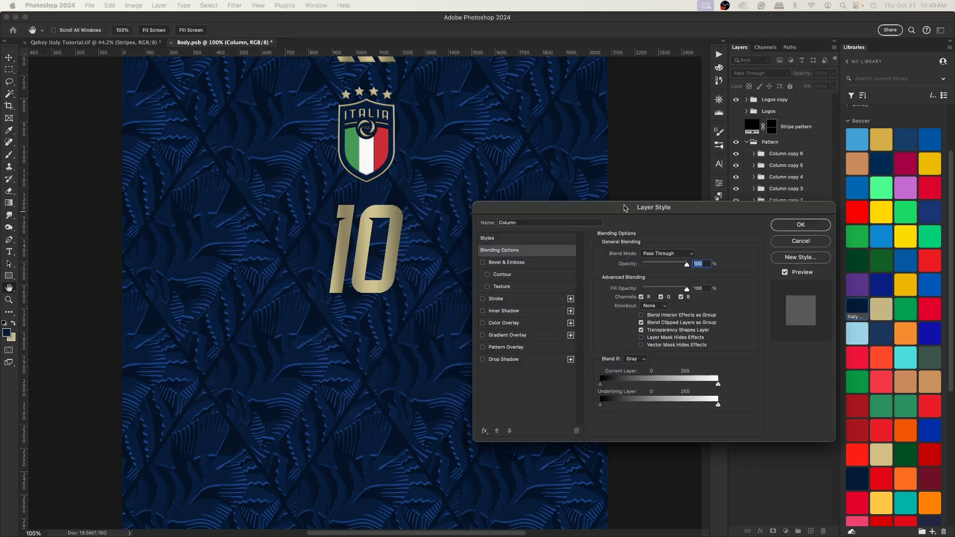
left_click(582, 301)
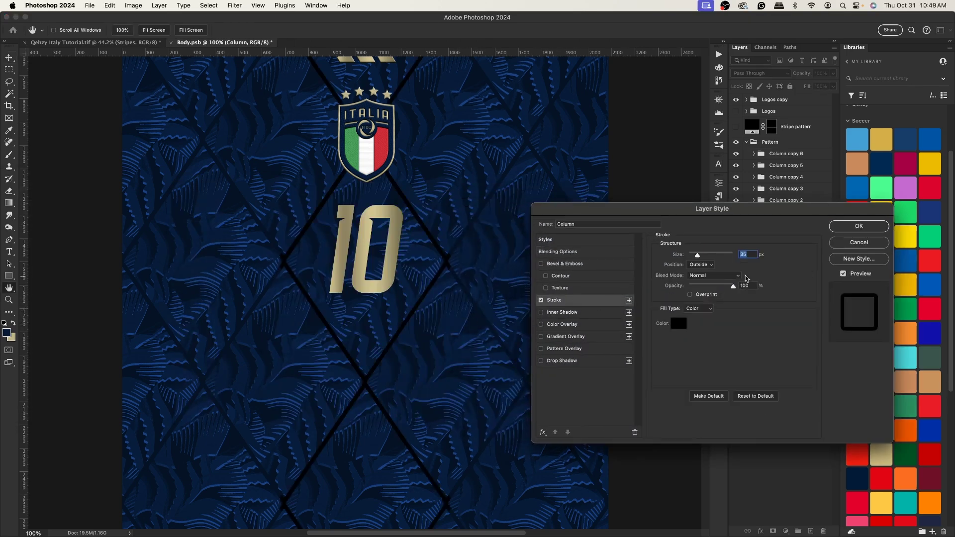
left_click(700, 264)
left_click(698, 273)
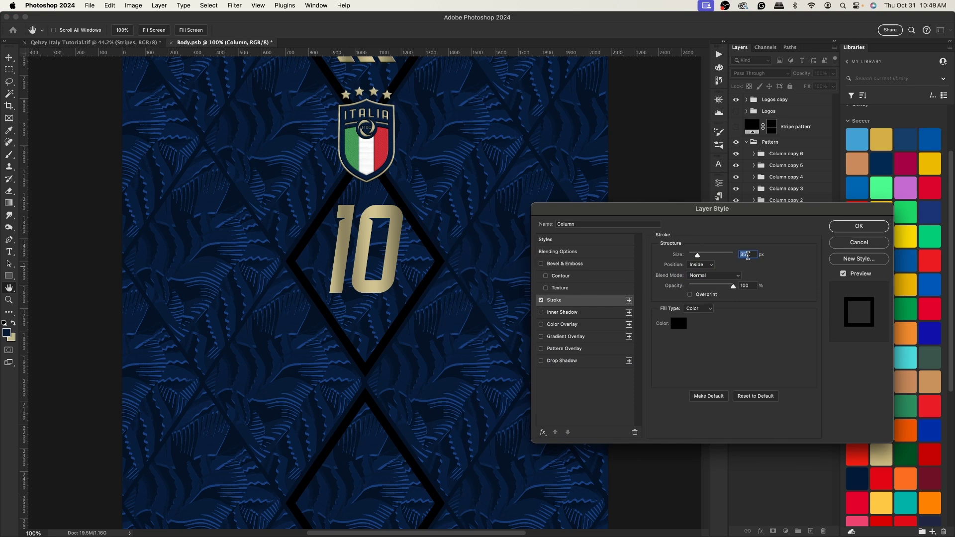
type("20")
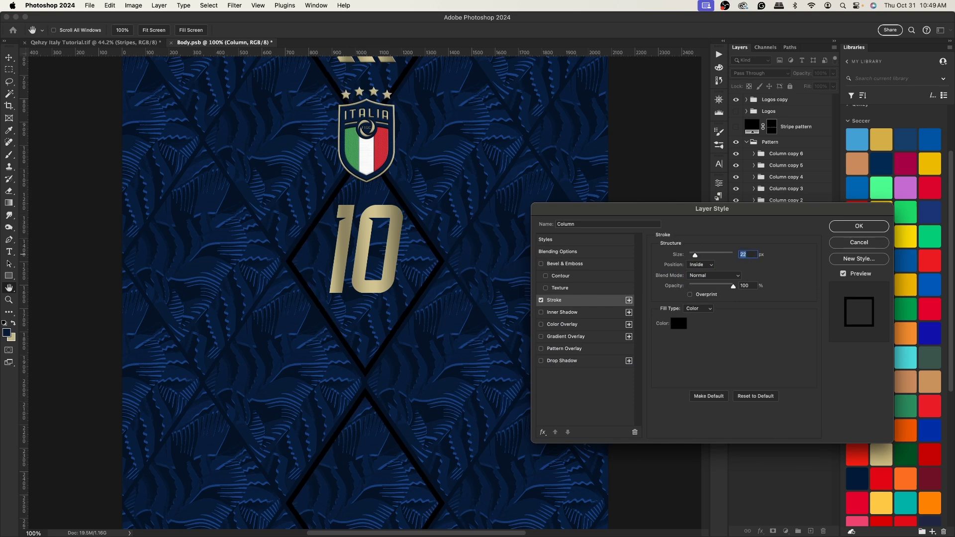
Set the Column group's stroke colour to 011226 and its size to 13 px, and apply the layer style
left_click(680, 322)
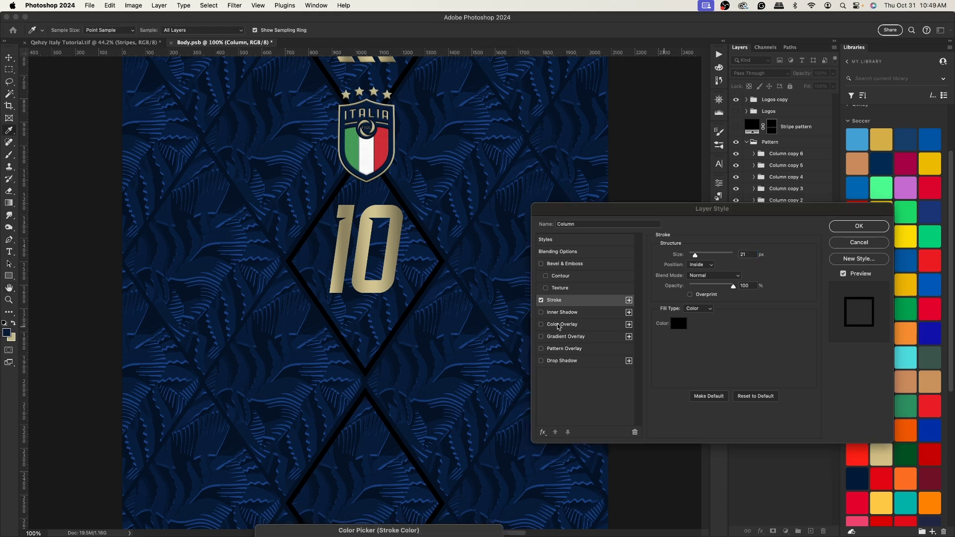
mouse_move(432, 533)
left_mouse_down()
mouse_move(694, 300)
mouse_move(700, 277)
left_mouse_up()
type("011226")
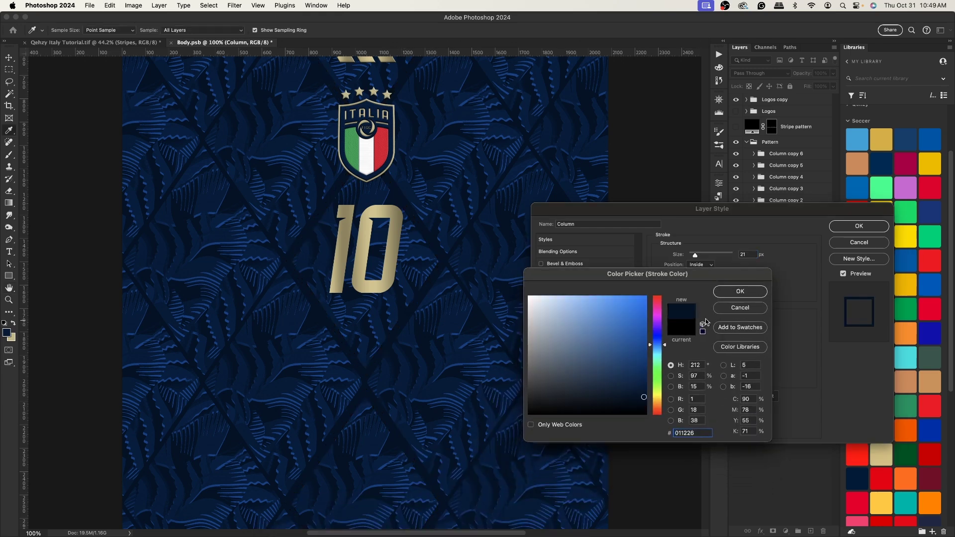
left_click(751, 294)
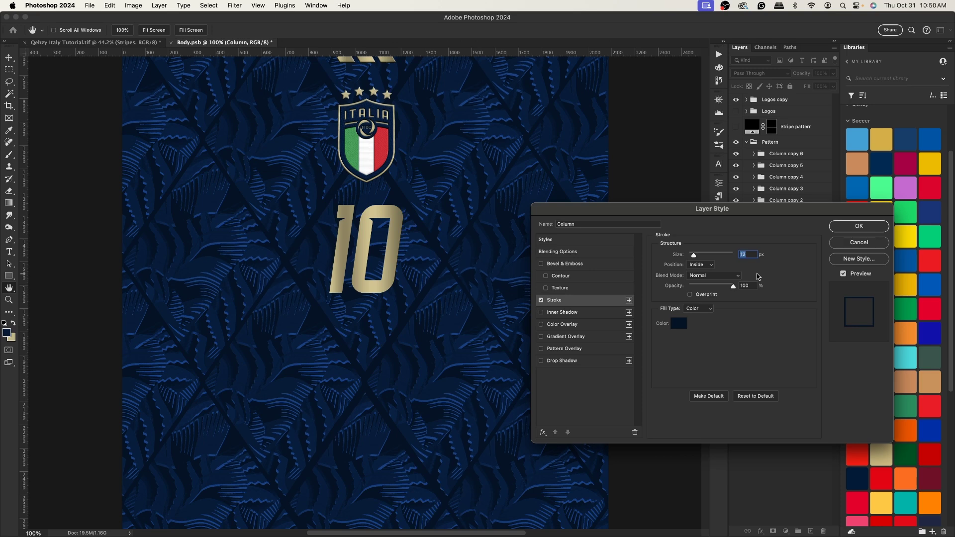
left_click(871, 225)
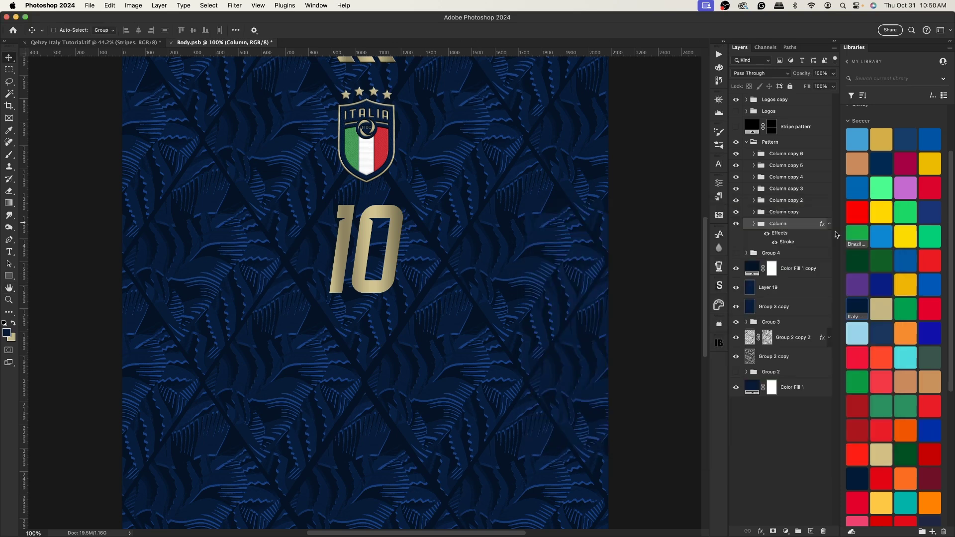
Copy the Column group's layer style and paste it onto all seven column groups
right_click(796, 225)
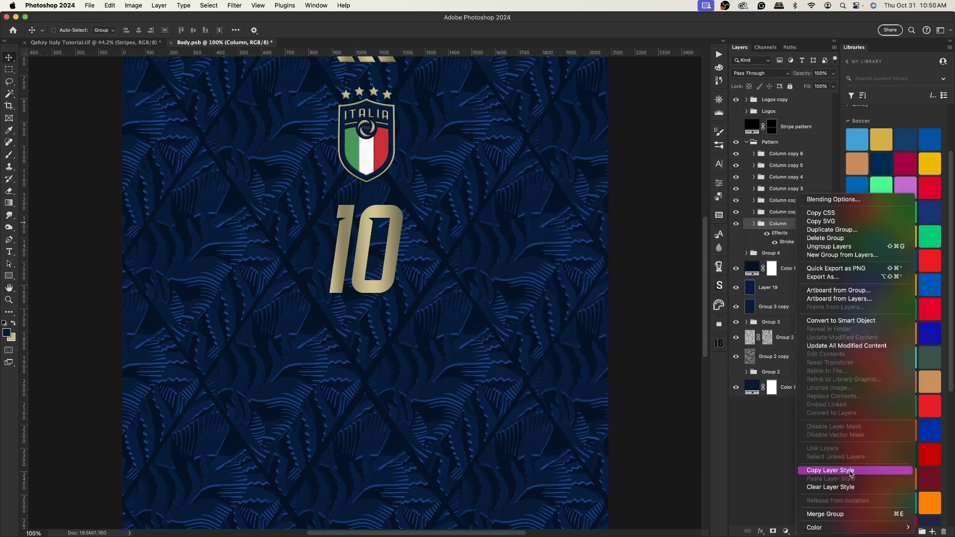
left_click(830, 470)
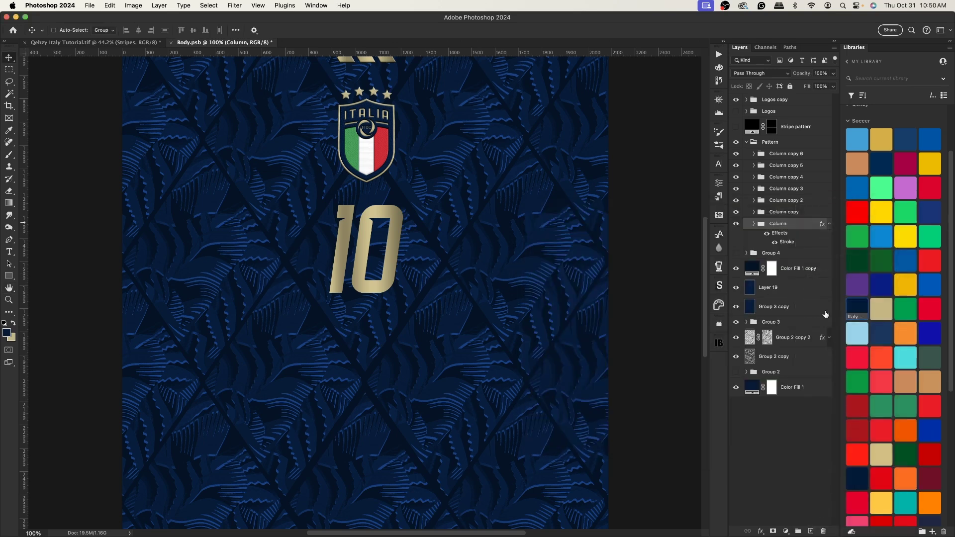
left_click(789, 157, "shift")
right_click(790, 163)
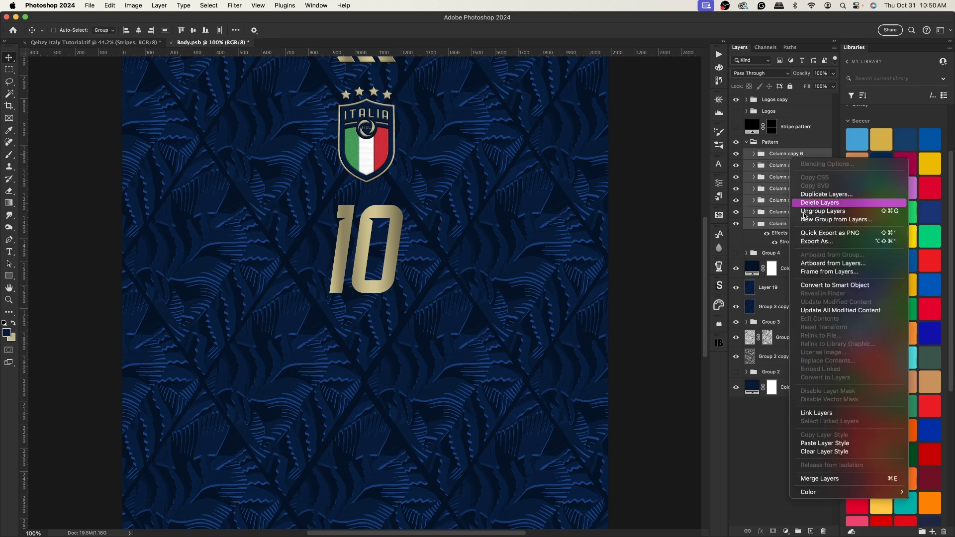
left_click(855, 442)
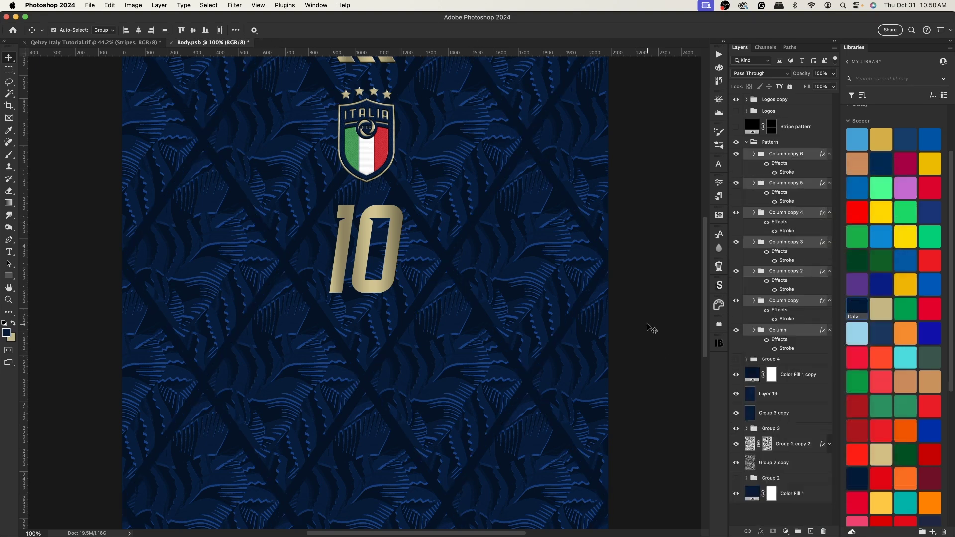
Collapse the effects of the column groups and set the original Column group's stroke size to 7 px
key("super+minus")
key("super+minus")
key("super+minus")
key("super+minus")
key("super+equal")
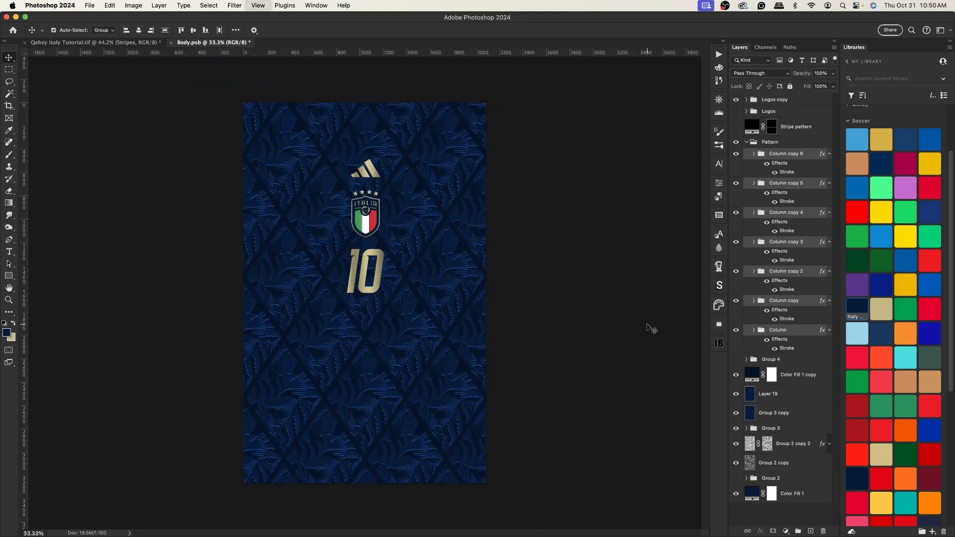
left_click(829, 155, "alt")
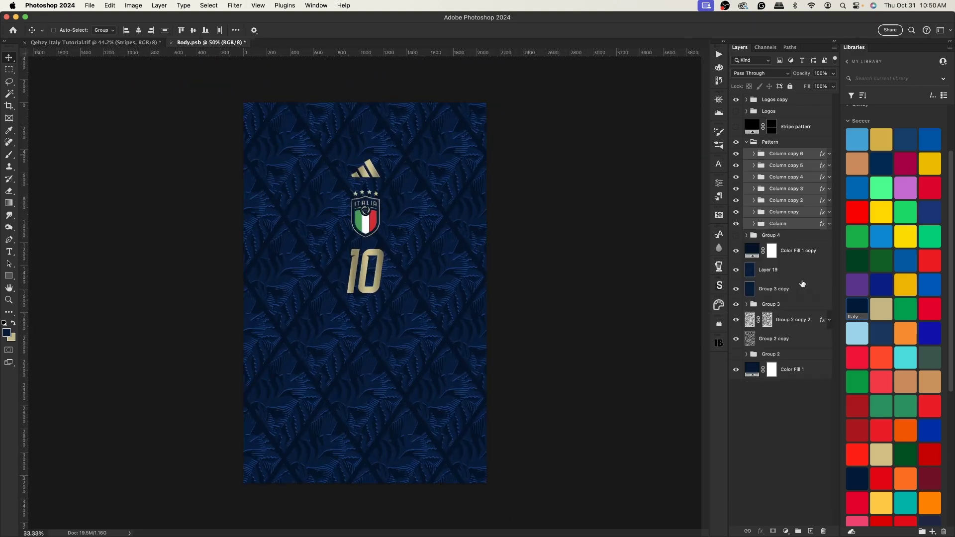
left_click(800, 226)
key("h")
double_click(800, 224)
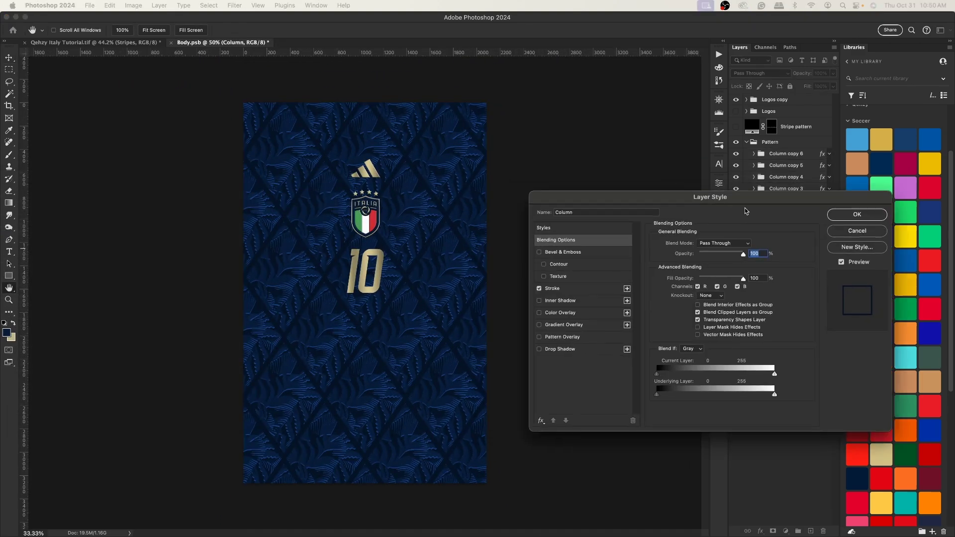
left_click(606, 292)
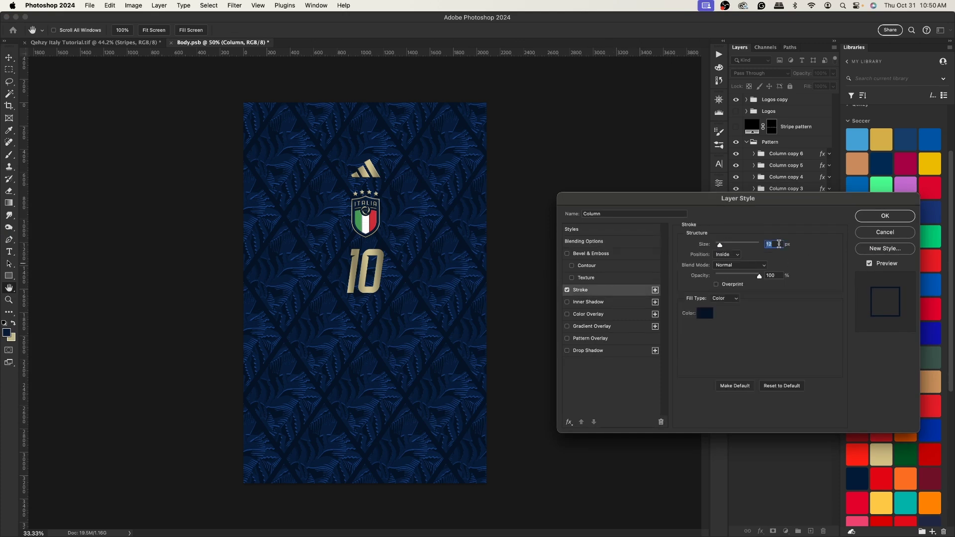
type("7")
left_click(883, 216)
Copy the Column group's 7 px stroke style and paste it onto every column group up to Column copy 6
right_click(782, 226)
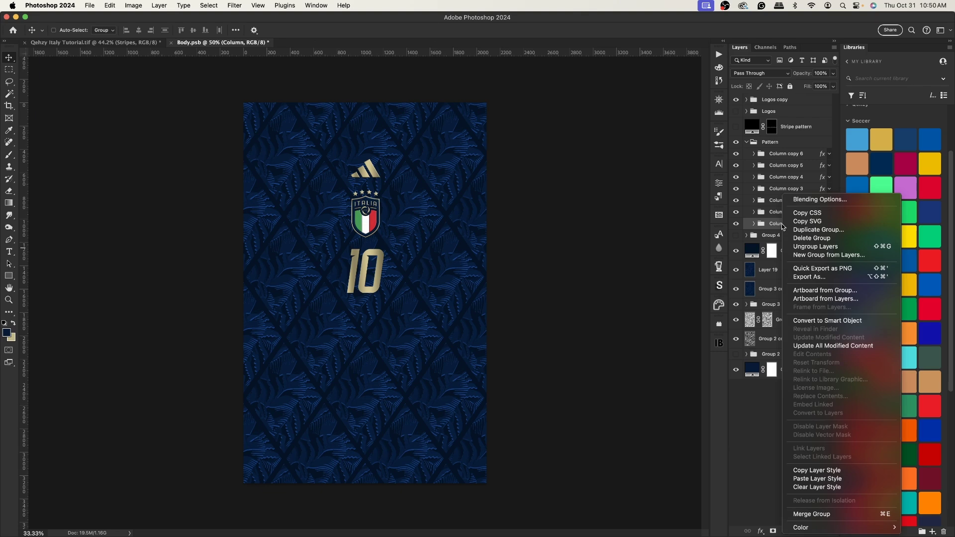
left_click(818, 470)
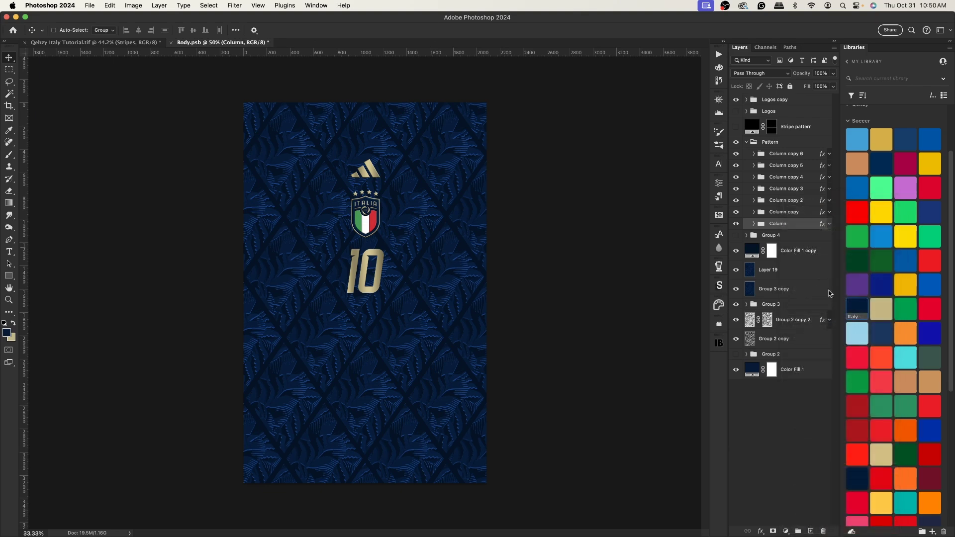
left_click(786, 157, "shift")
right_click(785, 156)
left_click(833, 438)
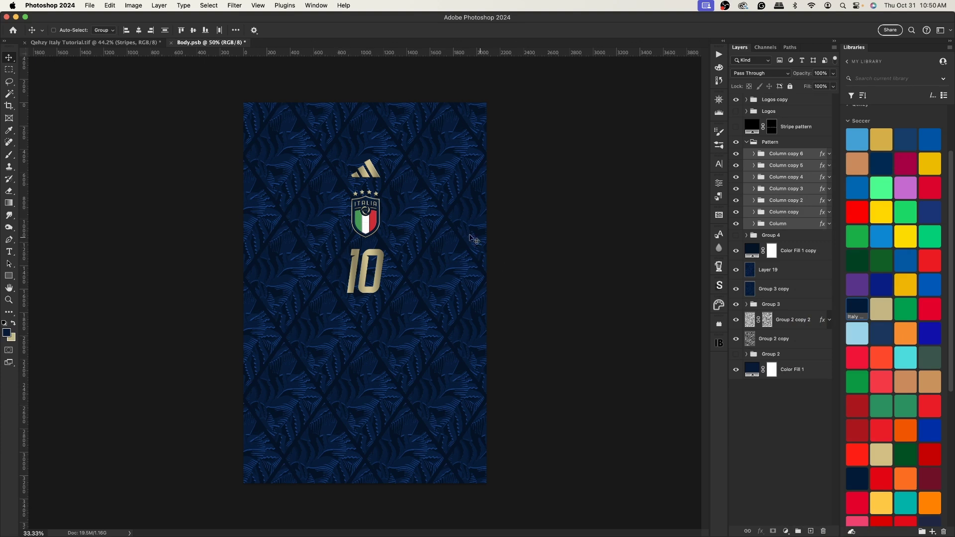
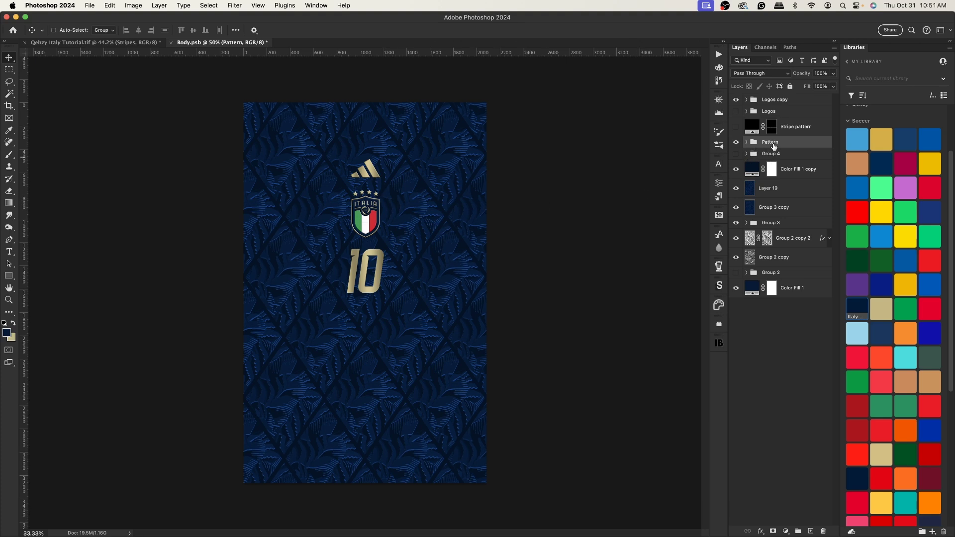
Duplicate everything from the Pattern group down to Color Fill 1, merge the copies into one layer, and duplicate that merged layer
left_click(802, 288, "shift")
key("super+j")
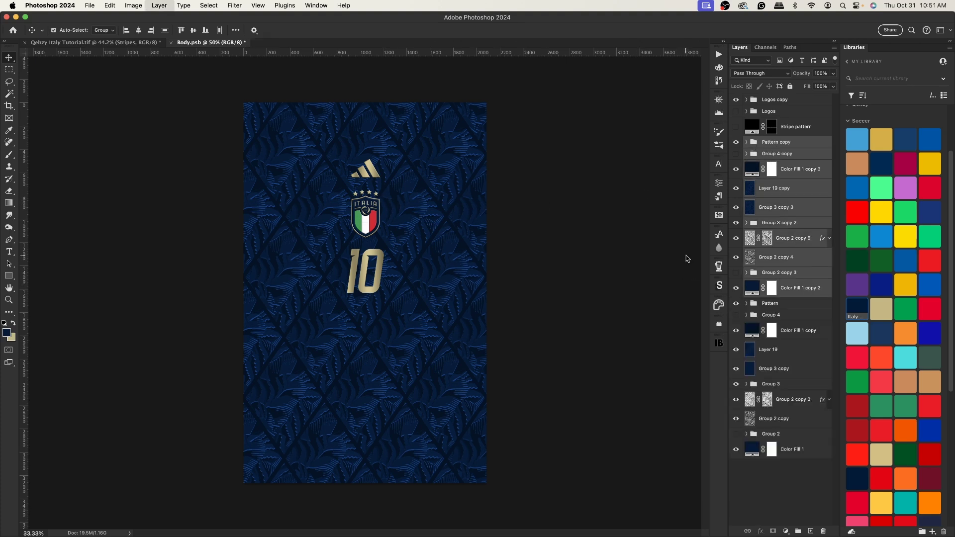
key("super+e")
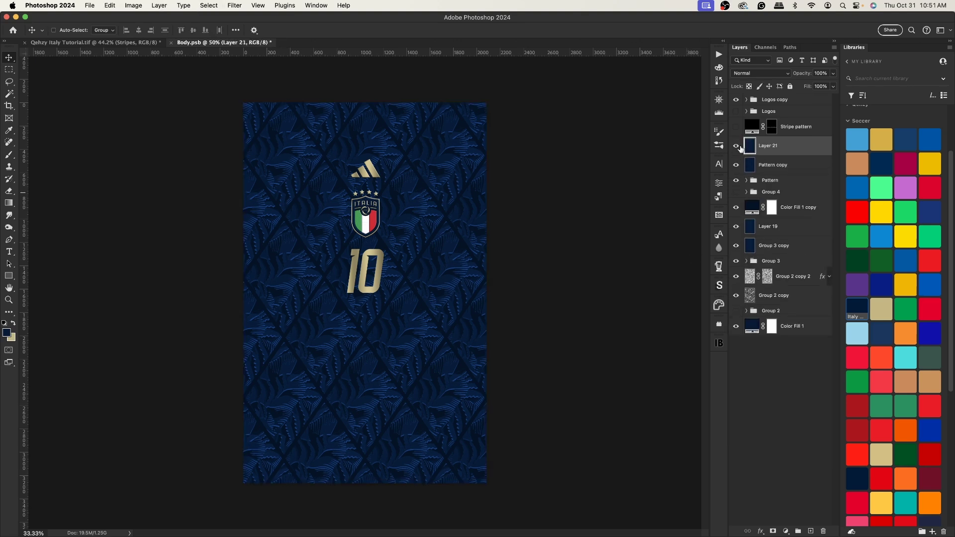
Show the guides and mask Layer 21 to the left half of the canvas, up to the vertical centre guide
key("super")
key("super+semicolon")
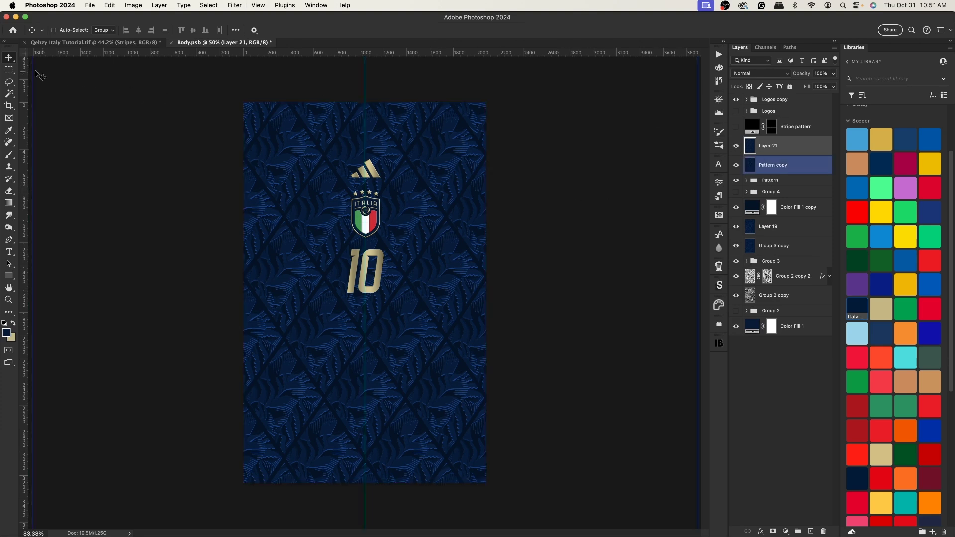
left_click(6, 68)
left_click_drag(243, 103, 364, 498)
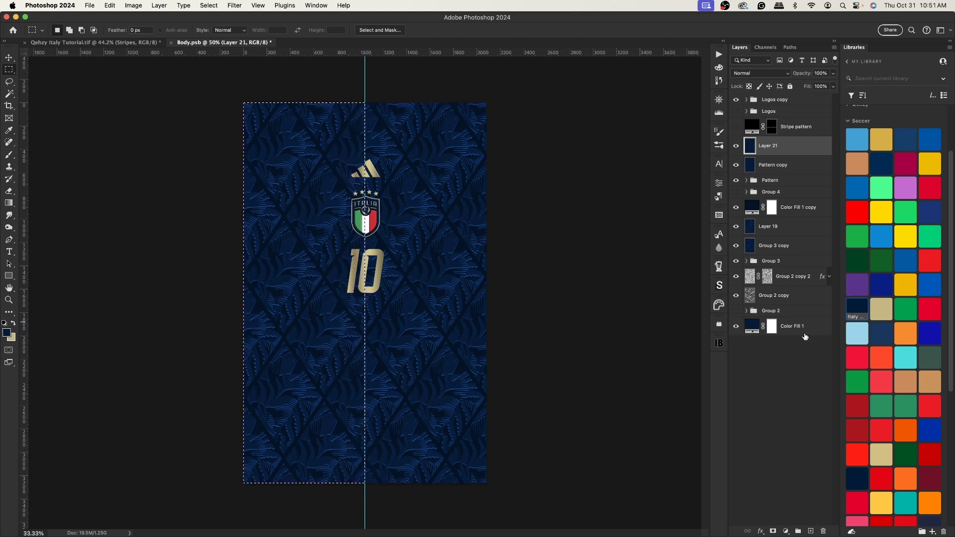
left_click(772, 532)
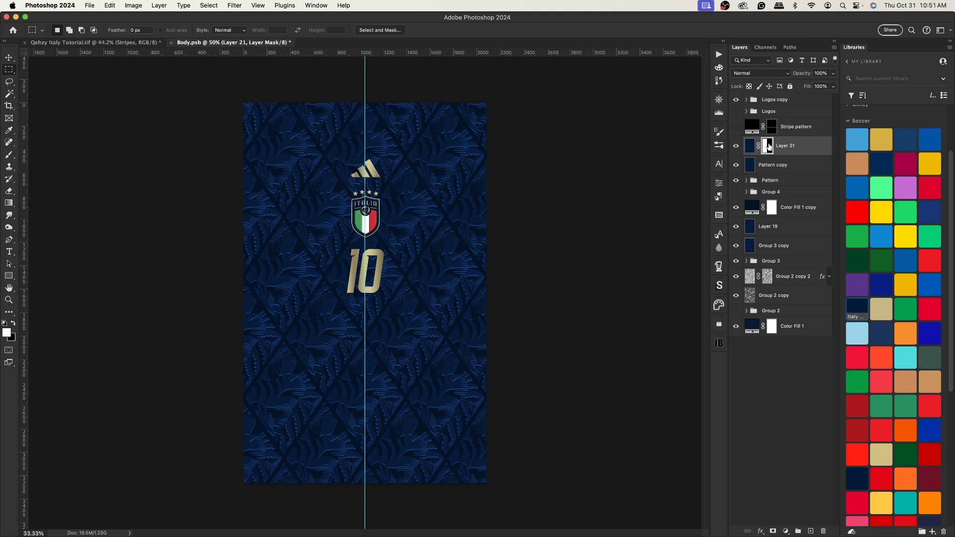
Flip Layer 21 and its mask horizontally to mirror the pattern, then hide the guides and compare with the layer off and on
key("super+t")
right_click(409, 257)
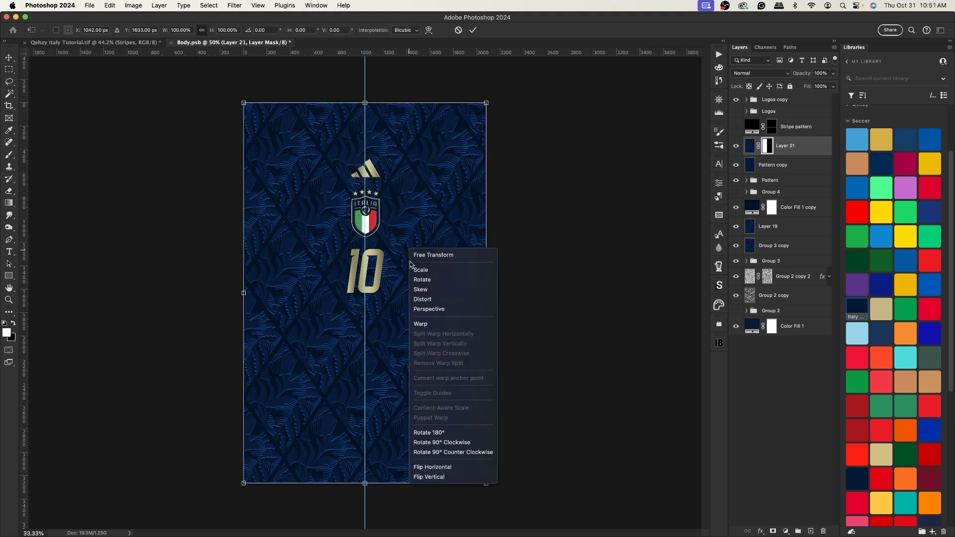
left_click(465, 466)
key("Return")
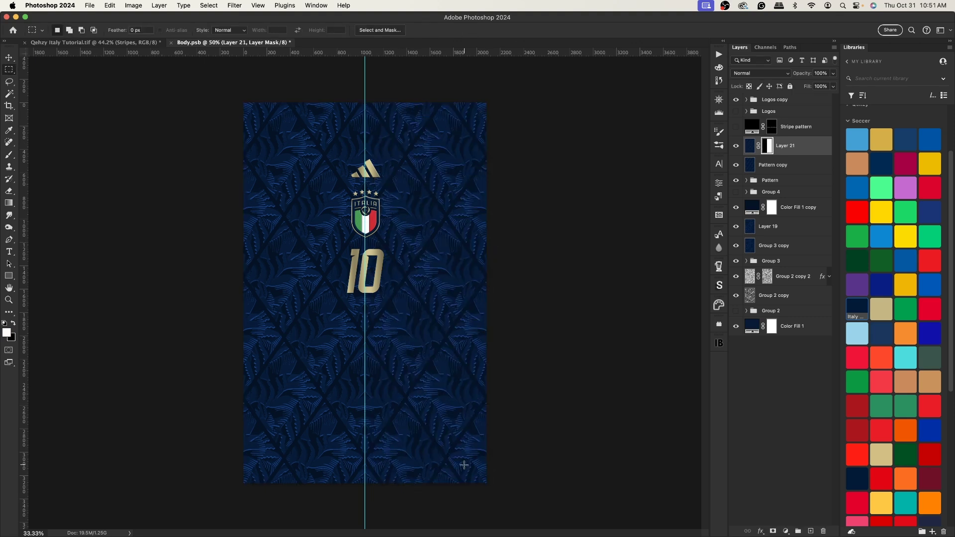
left_click(11, 59)
key("super+semicolon")
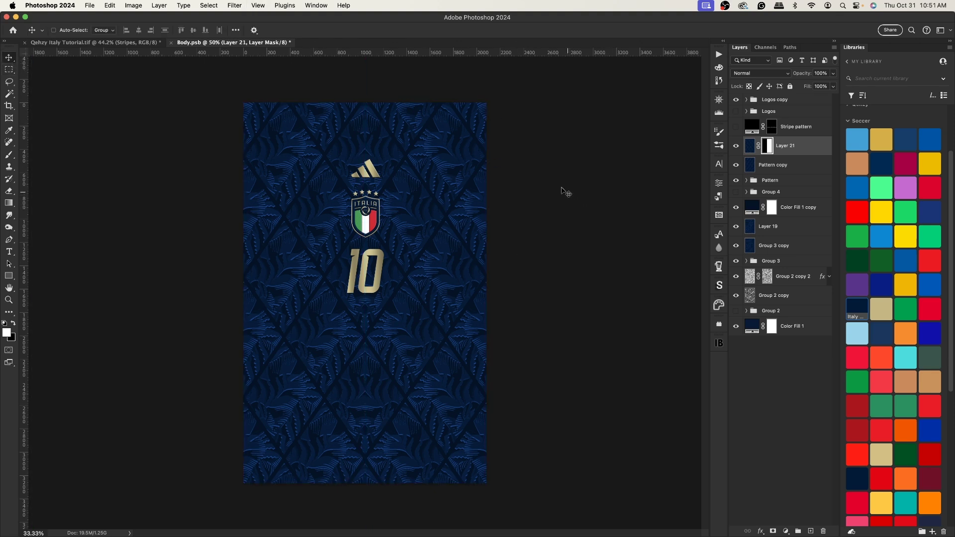
left_click(736, 147)
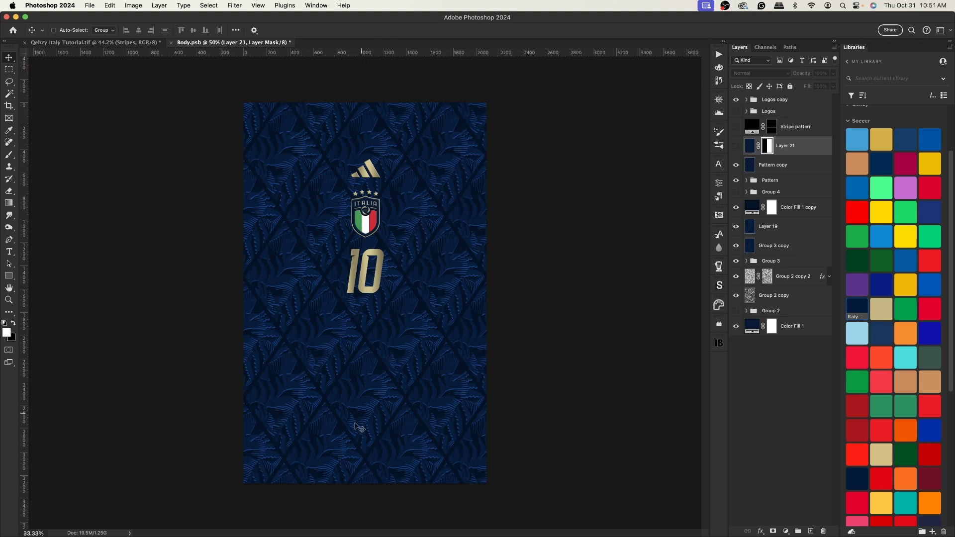
left_click(735, 149)
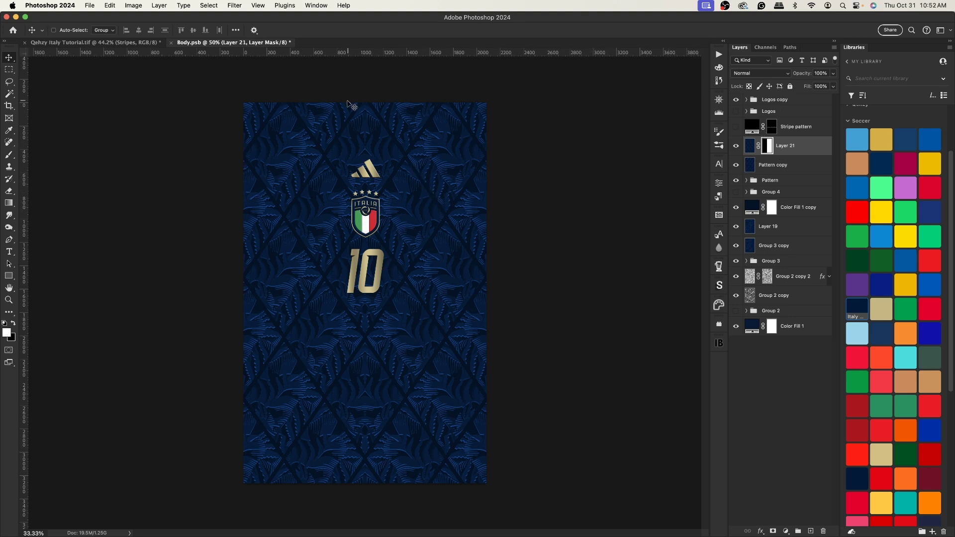
Save Body.psb, check the mirrored pattern on the jersey mock-up document, and return to Body.psb
key("super+s")
left_click(84, 42)
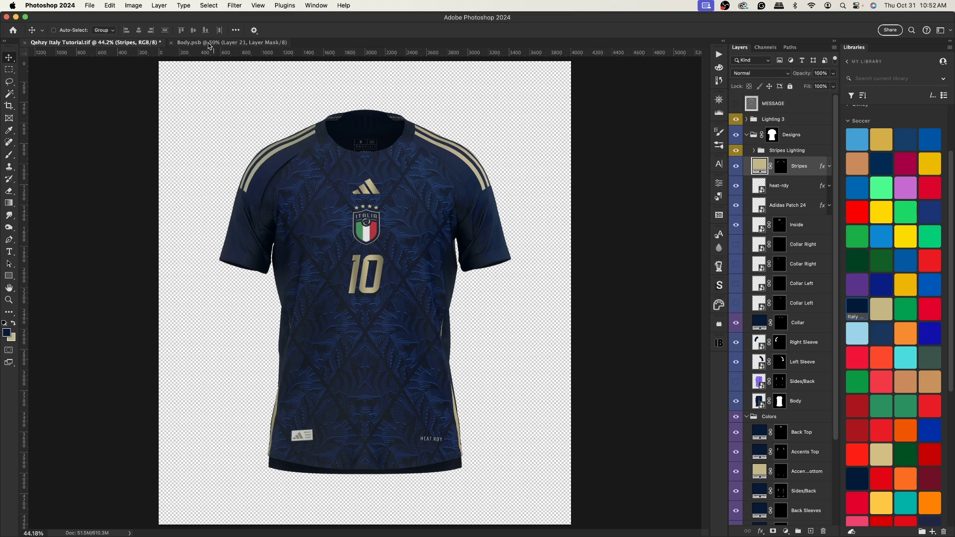
left_click(209, 45)
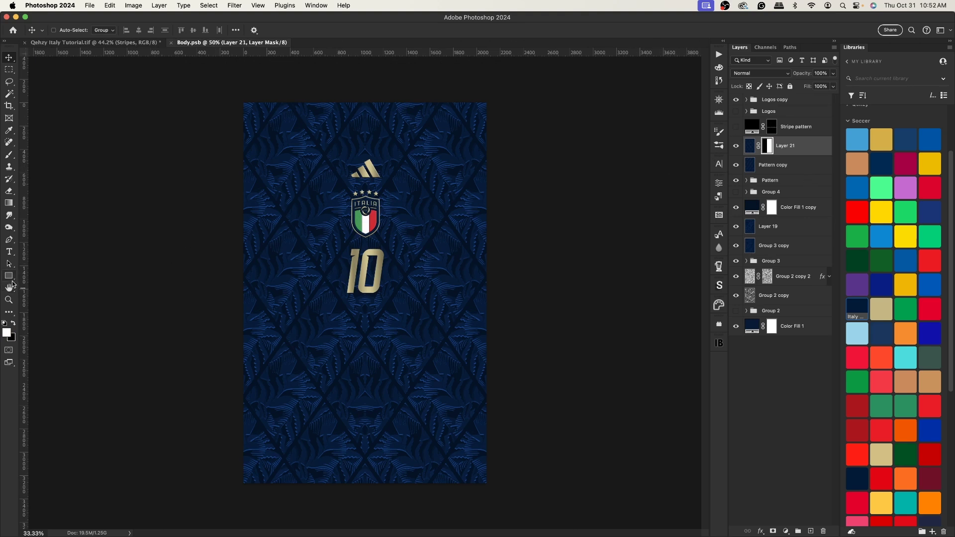
Draw a rectangle shape centred on the vertical centre guide, about 604 px wide and 1367 px high, around the crest and number
key("super+2")
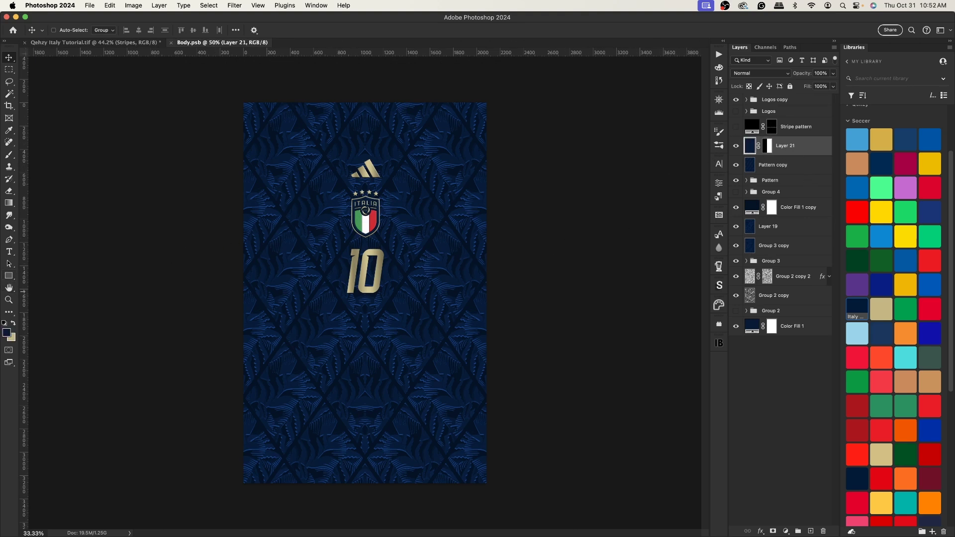
left_click(9, 277)
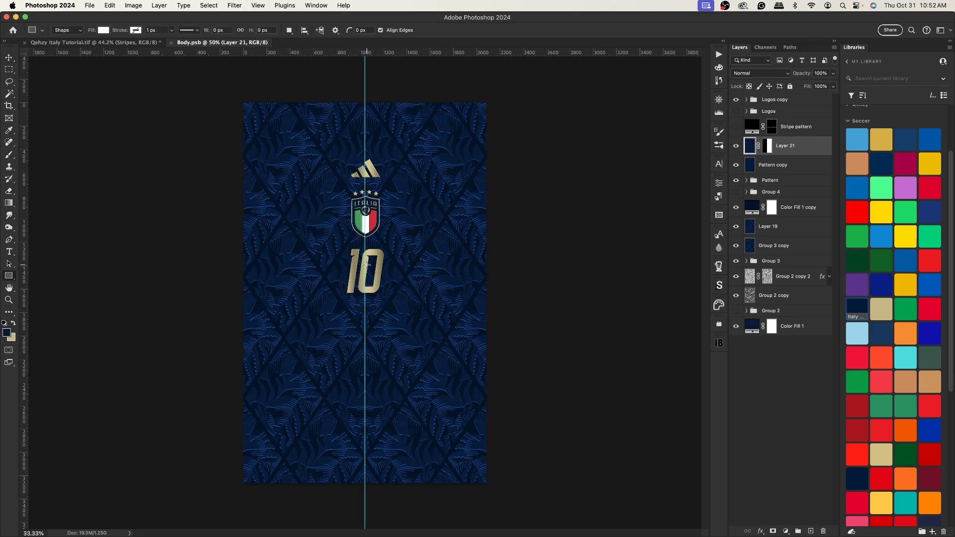
left_click_drag(365, 270, 399, 351)
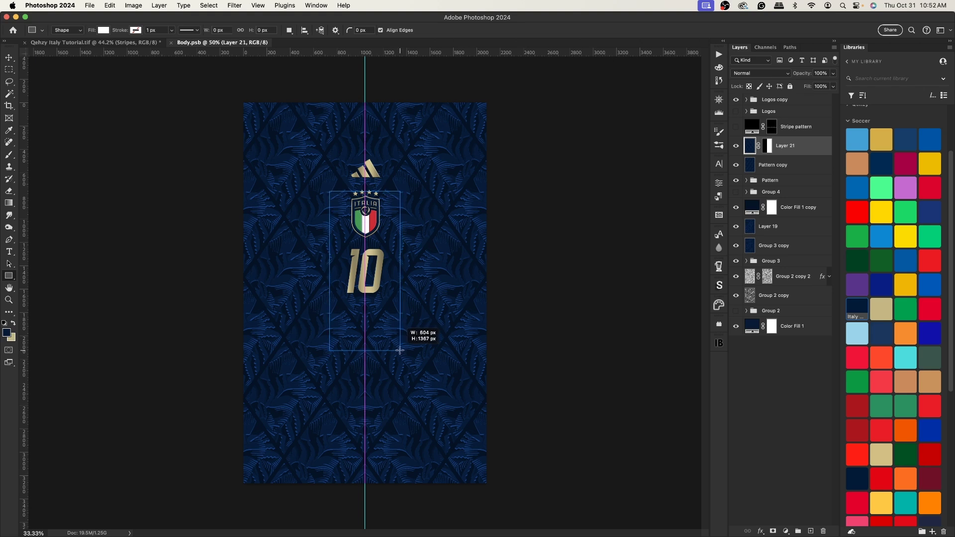
Draw a rectangle about 604 by 1367 px centred on the vertical guide and fill it with dark navy 011226
left_click_drag(400, 350, 400, 350)
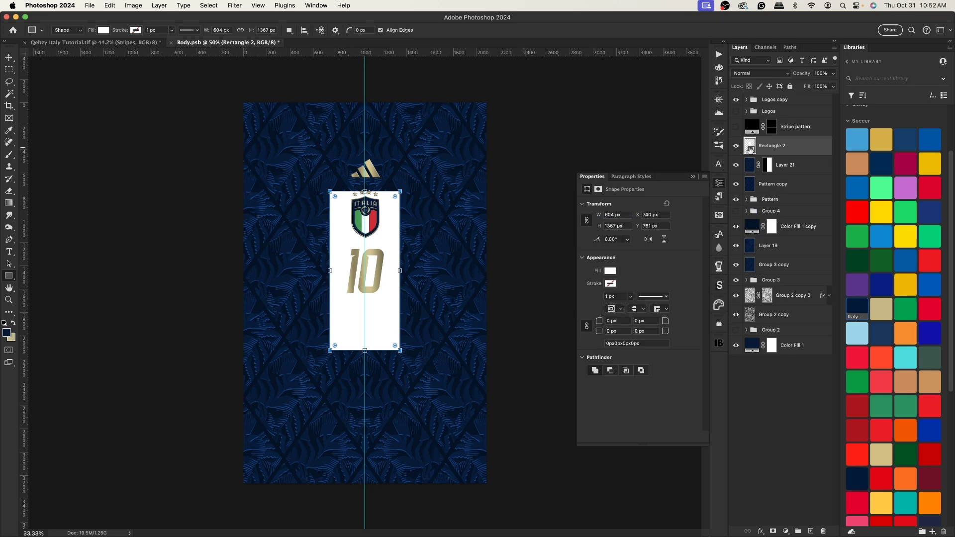
key("i")
left_click_drag(0, 199, 768, 233)
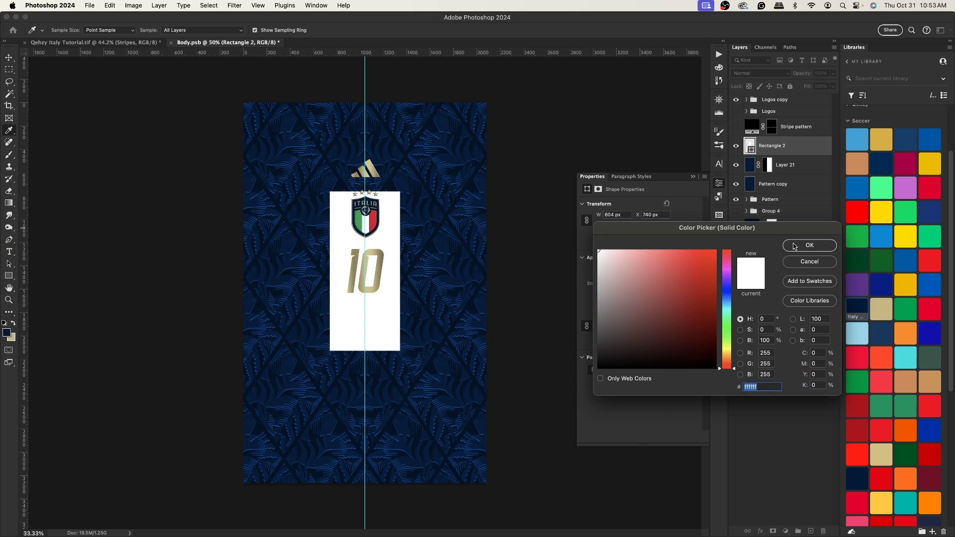
type("011226")
left_click(809, 246)
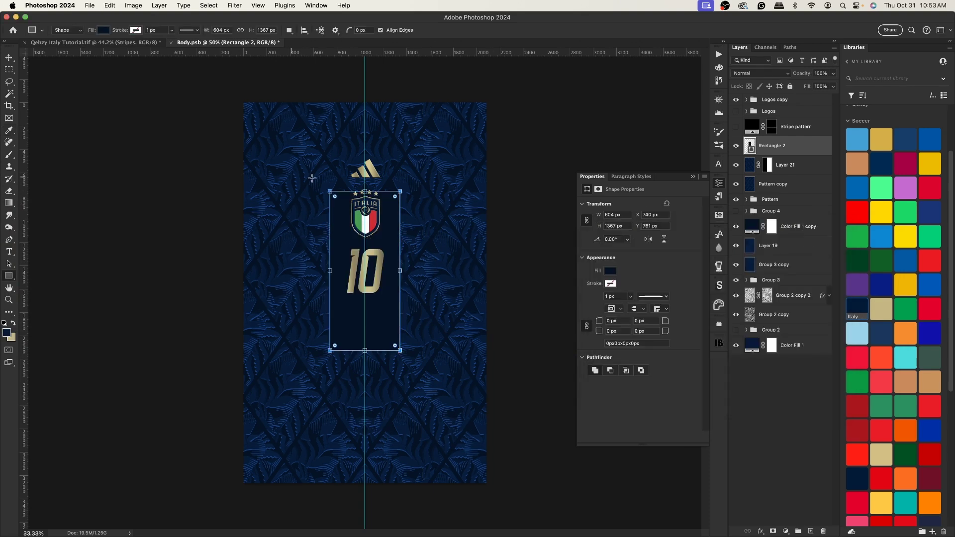
Extend the navy rectangle up and down to the canvas's full 3266 px height
left_click_drag(365, 191, 365, 103)
left_click_drag(366, 350, 366, 483)
left_click(9, 58)
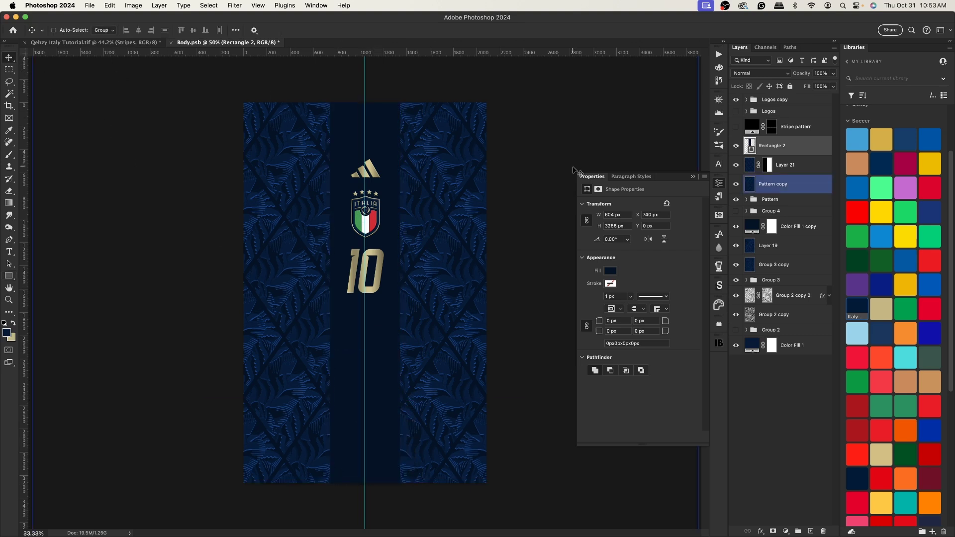
left_click(693, 177)
left_click(635, 174)
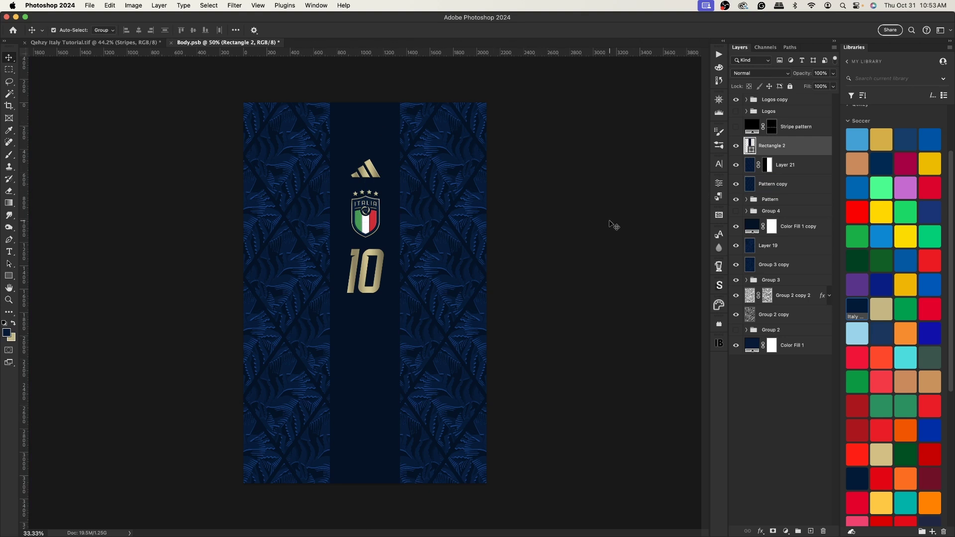
Show the Stripe pattern layer and change its fill colour to white
scroll(614, 224, "up", 2)
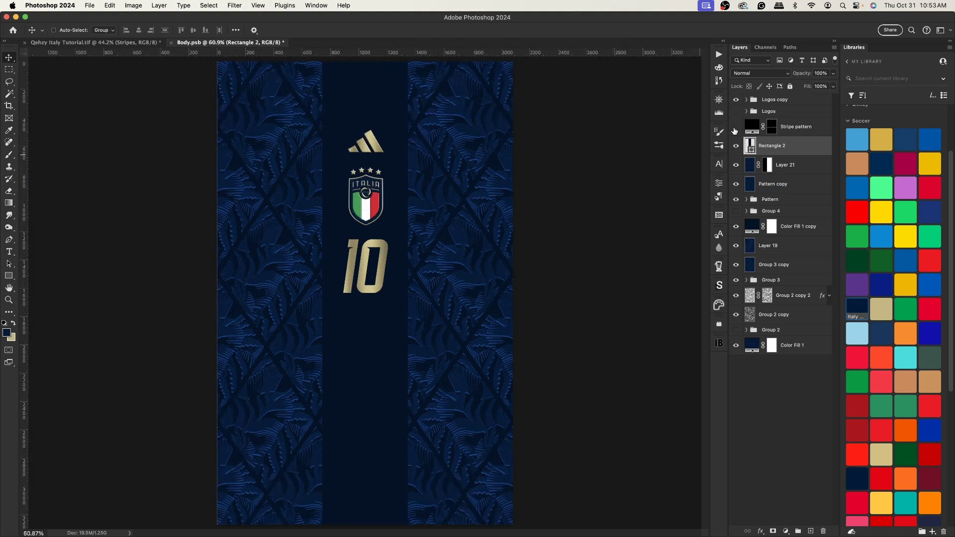
key("super+z")
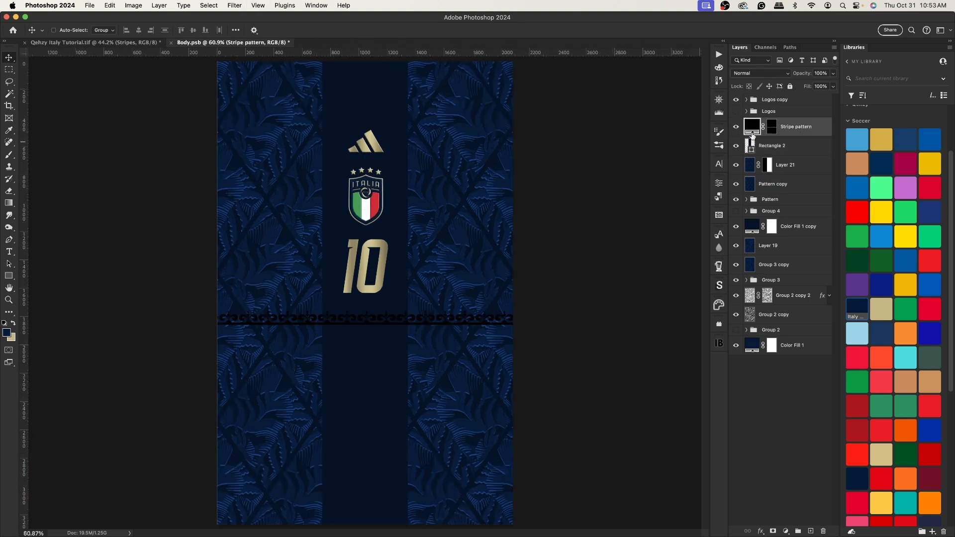
key("i")
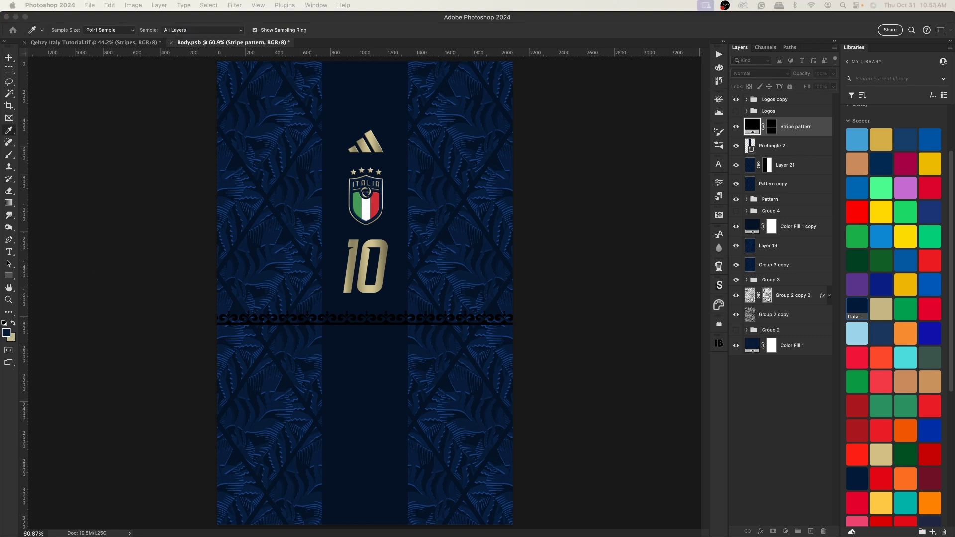
key("v")
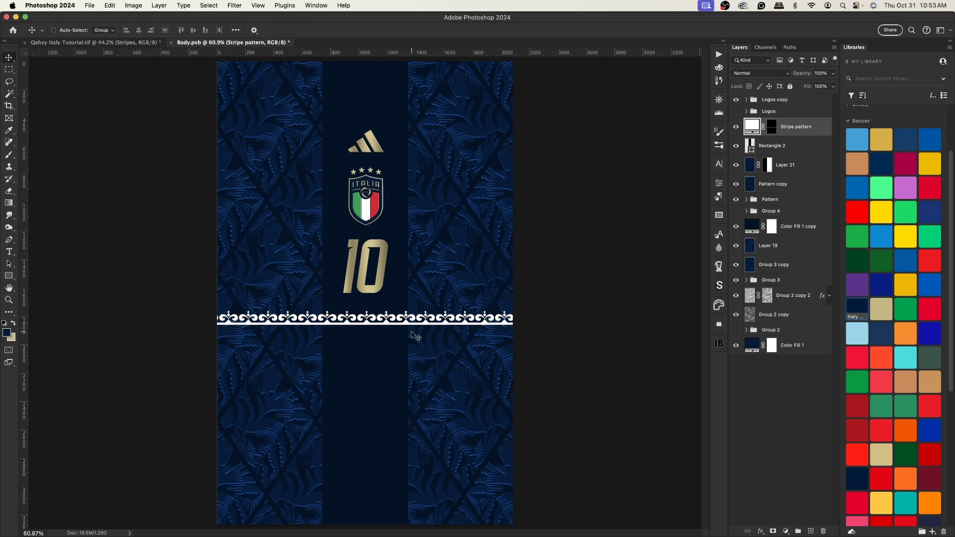
Rotate the stripe pattern 90° so it runs vertically inside the navy centre band
key("super+t")
left_click_drag(394, 279, 491, 307)
left_click_drag(367, 388, 385, 367)
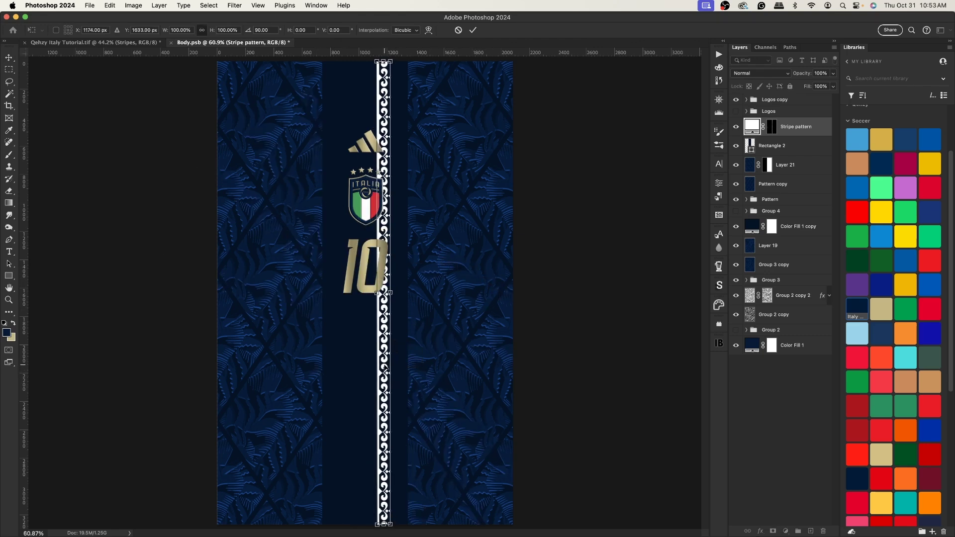
key("Return")
Move the vertical stripe pattern to just inside the right edge of the navy centre band
key("super")
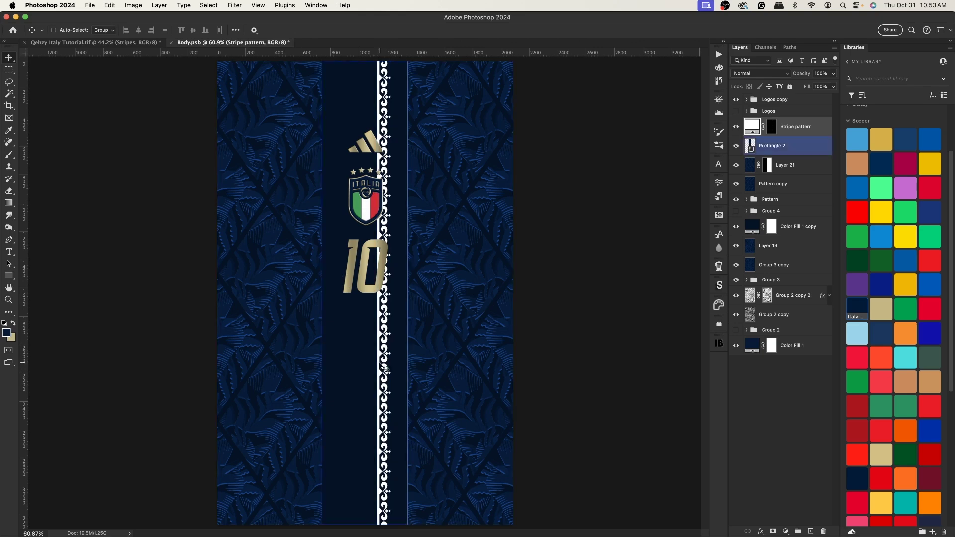
key("super+equal")
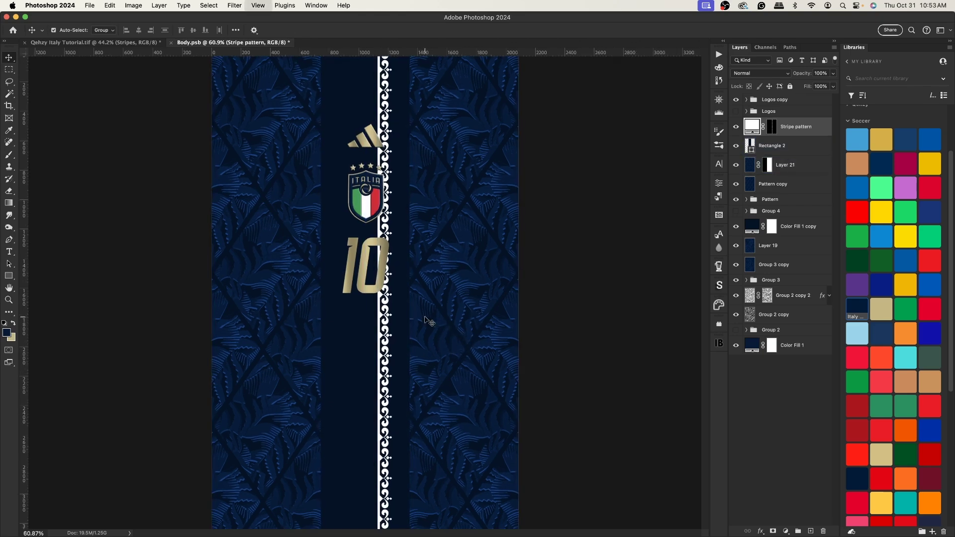
key("super+equal")
key("super+equal")
key("super+equal")
left_click_drag(428, 320, 474, 325)
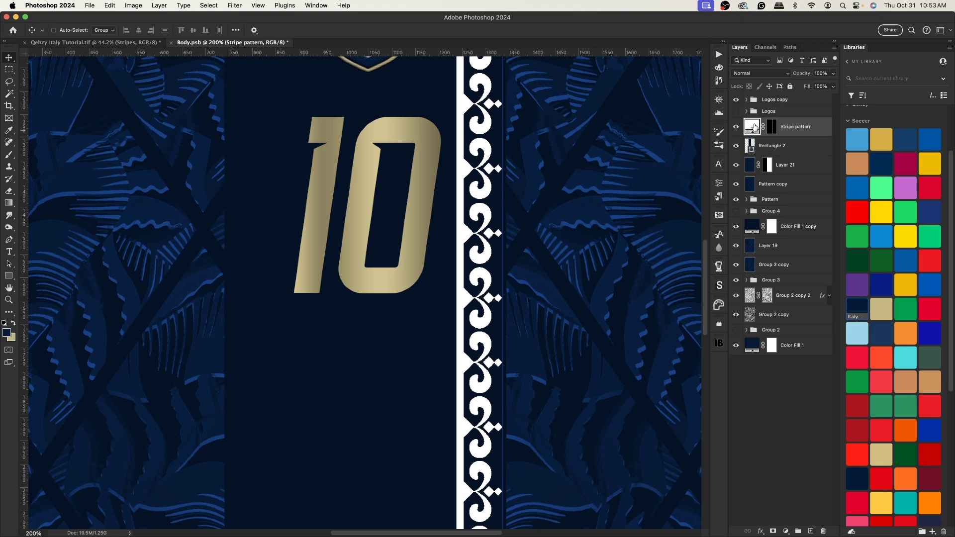
Recolour the stripe pattern to dark blue 02244b, starting from blues sampled in the leaf pattern
key("i")
double_click(751, 126)
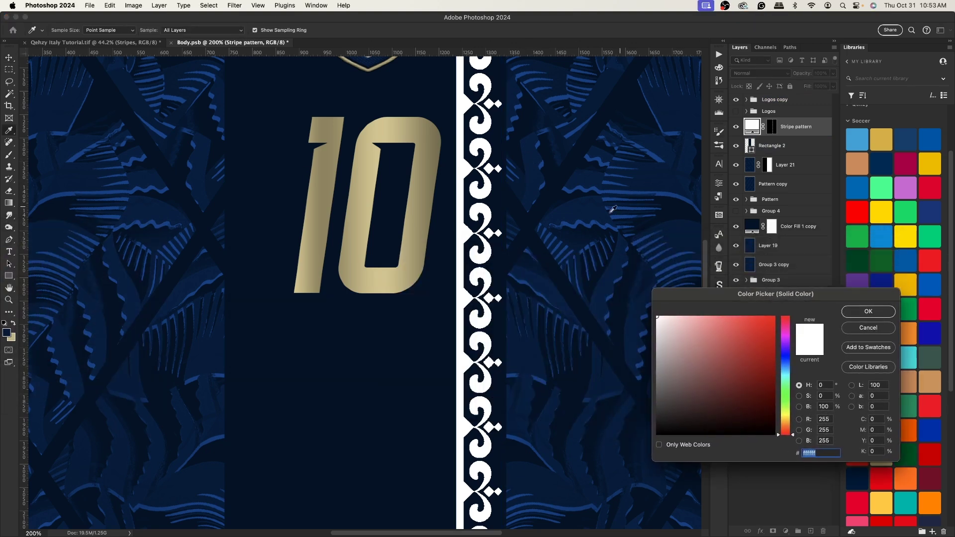
left_click(588, 207)
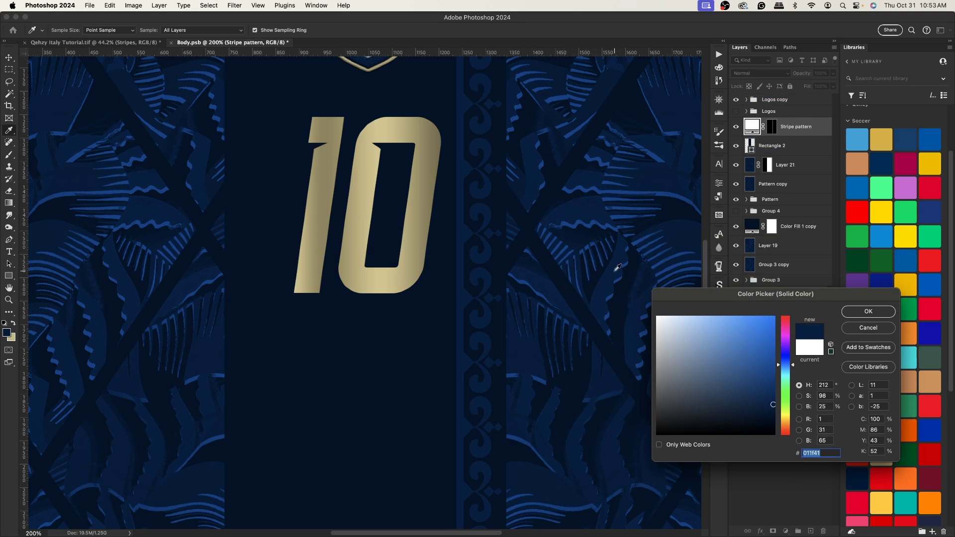
left_click(631, 339)
left_click(656, 169)
left_click(686, 158)
left_click(664, 146)
left_click(658, 151)
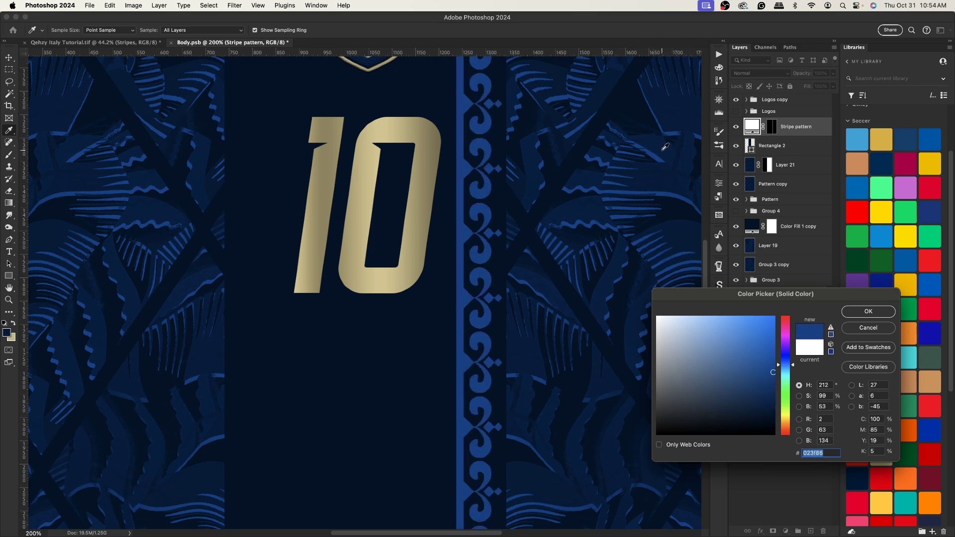
left_click(665, 147)
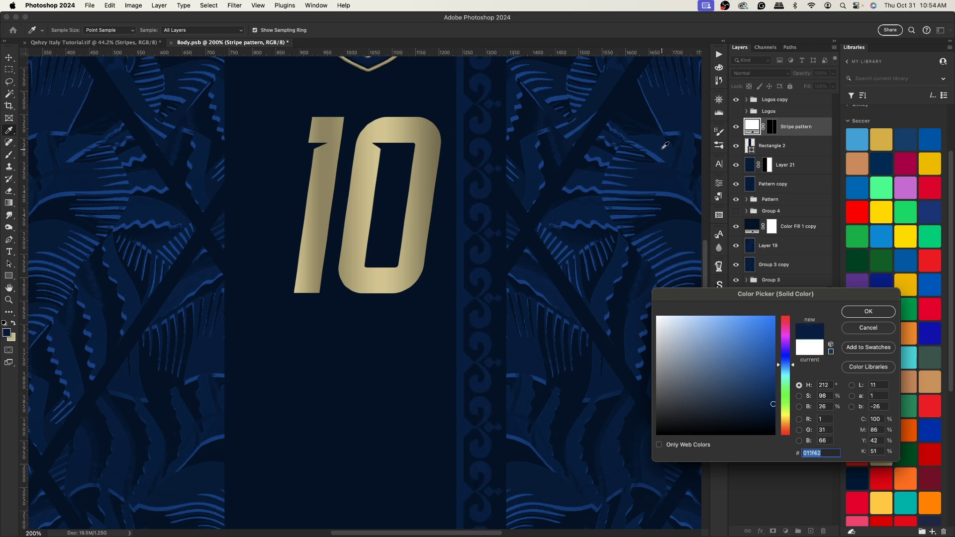
left_click(769, 388)
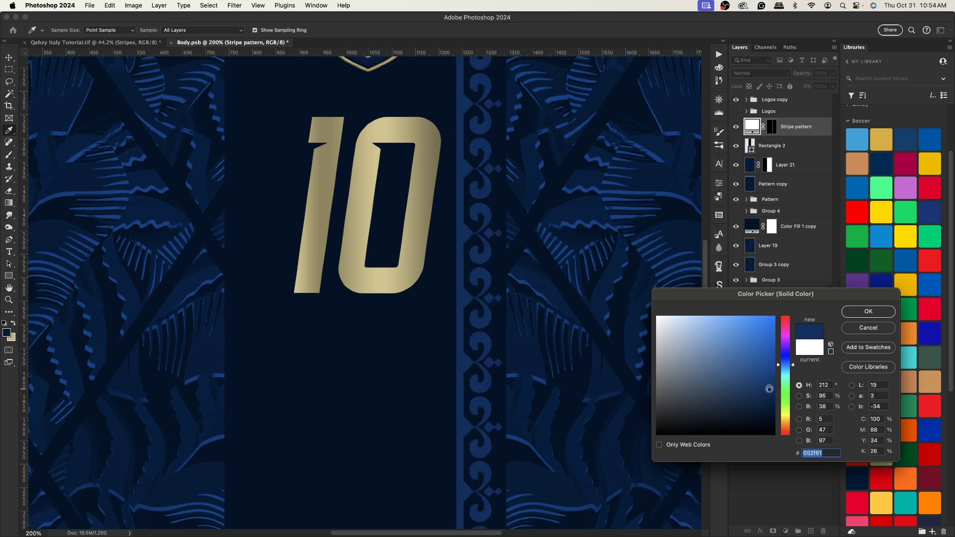
left_click(681, 225)
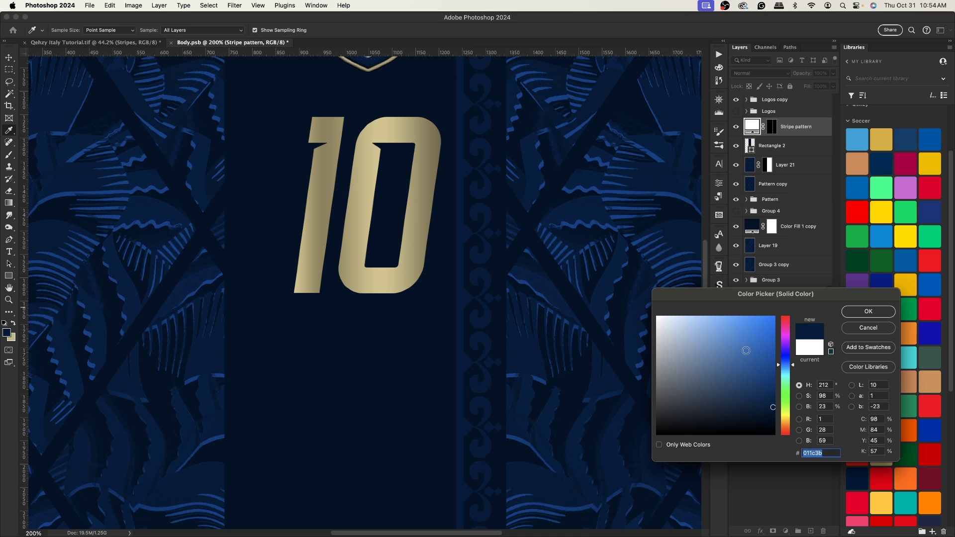
left_click(771, 399)
left_click(868, 311)
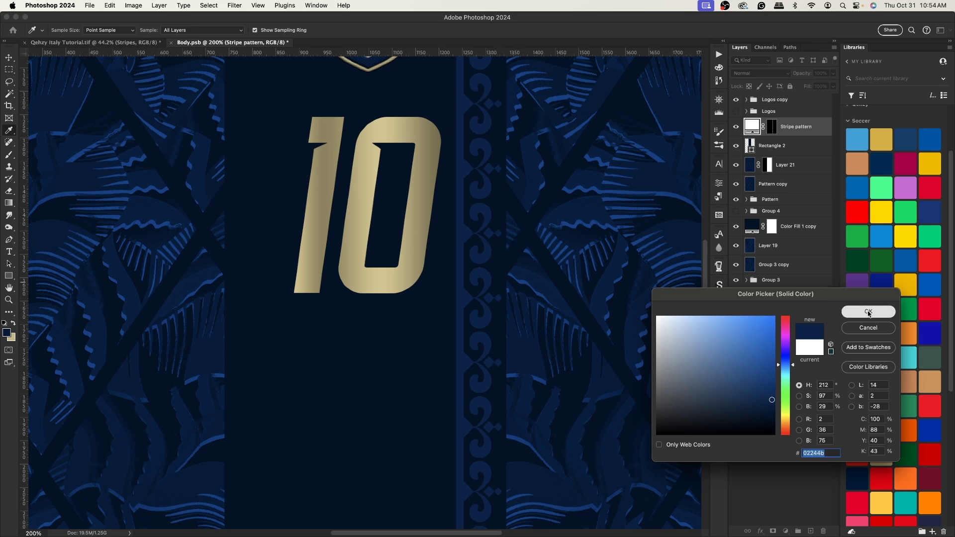
Duplicate Rectangle 2 above the Stripe pattern layer and narrow the copy to cover only the stripe's straight line
key("v")
left_click(788, 153)
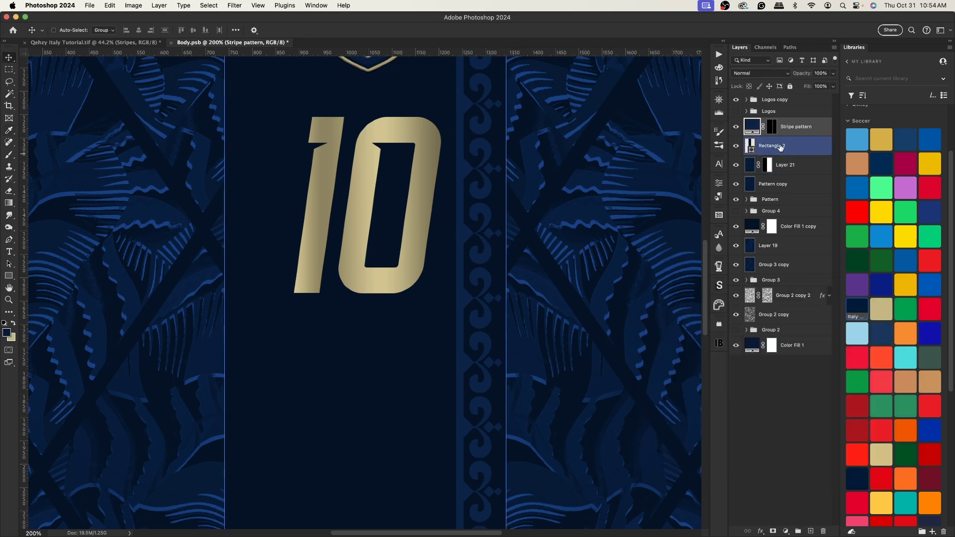
key("super+j")
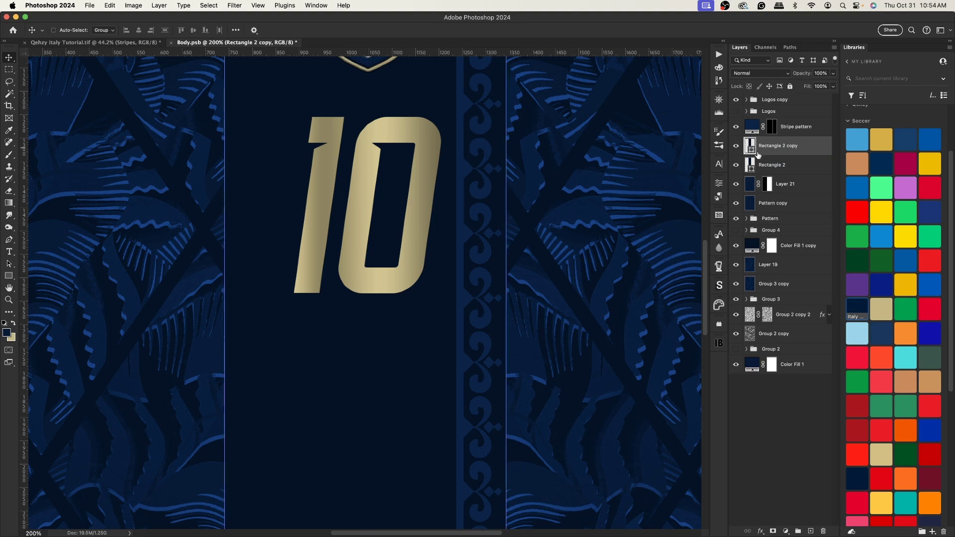
left_click_drag(757, 153, 773, 126)
key("super+t")
left_click_drag(505, 293, 463, 303)
left_click_drag(222, 292, 454, 309)
key("Return")
Recolour the narrow rectangle copy with a dark blue sampled from the leaf pattern
key("i")
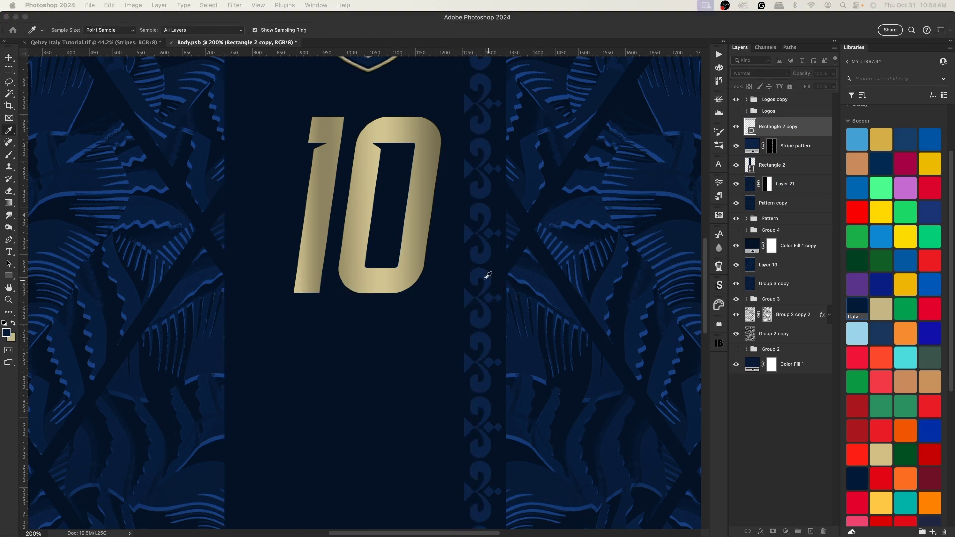
double_click(749, 126)
left_click(478, 270)
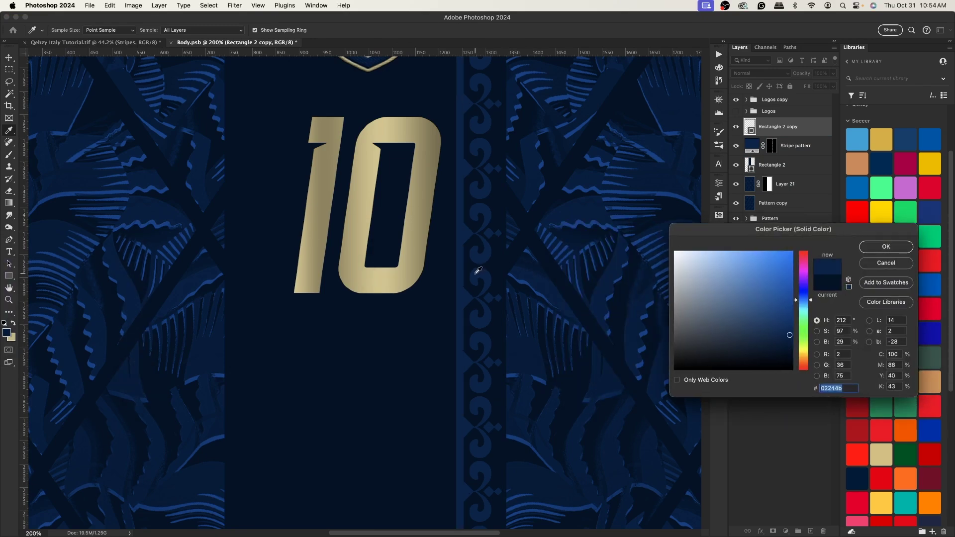
left_click(787, 341)
left_click_drag(782, 346, 784, 344)
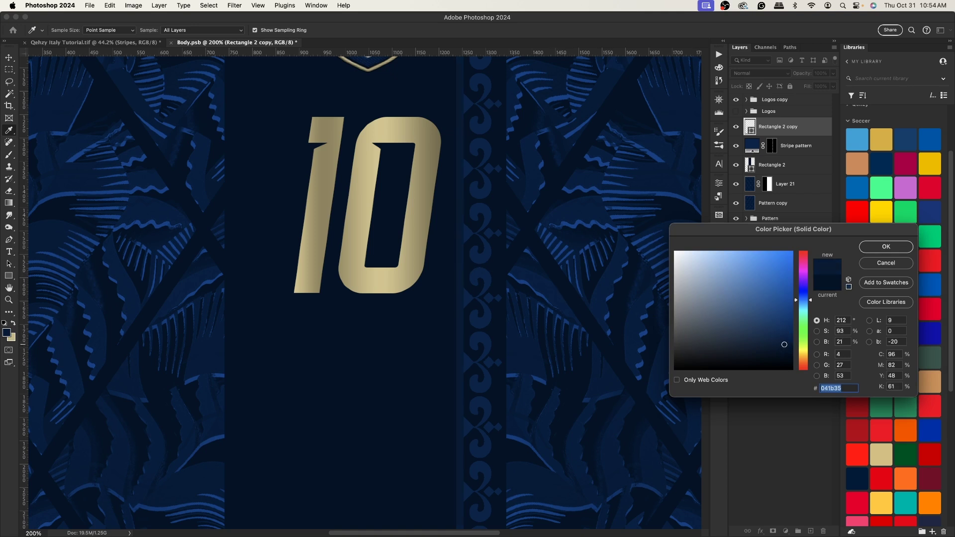
left_click(522, 349)
left_click(885, 248)
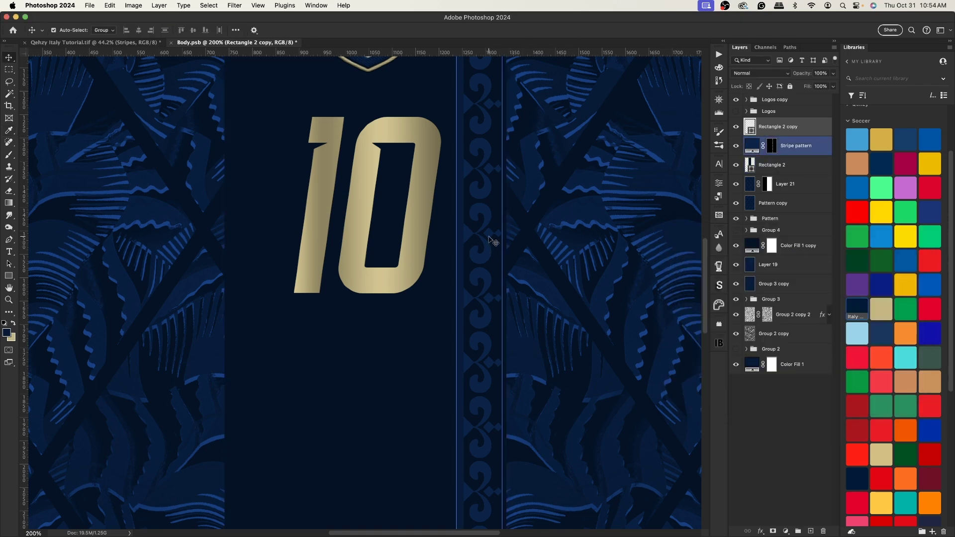
Shift the narrow rectangle and the Stripe pattern together slightly left and group the two layers
key("super+0")
key("super")
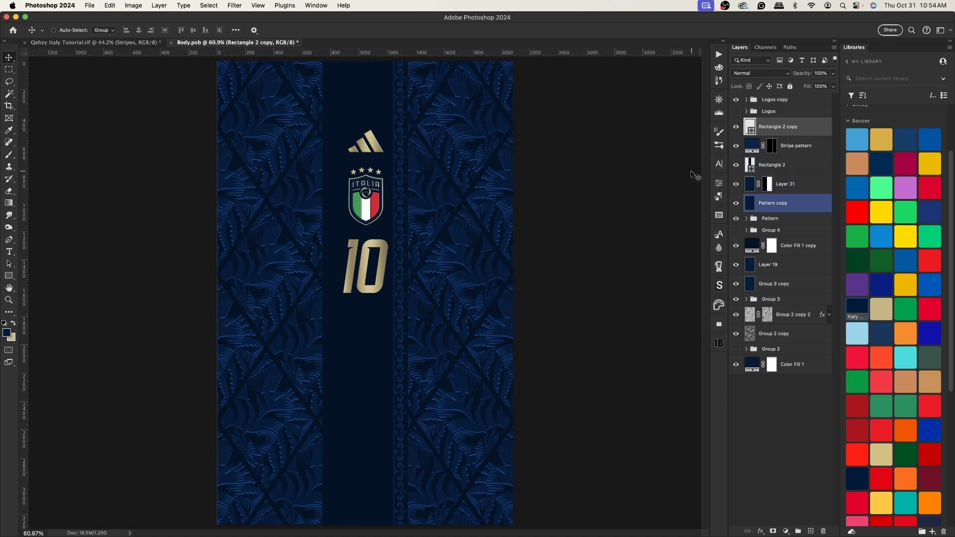
left_click(796, 146, "super")
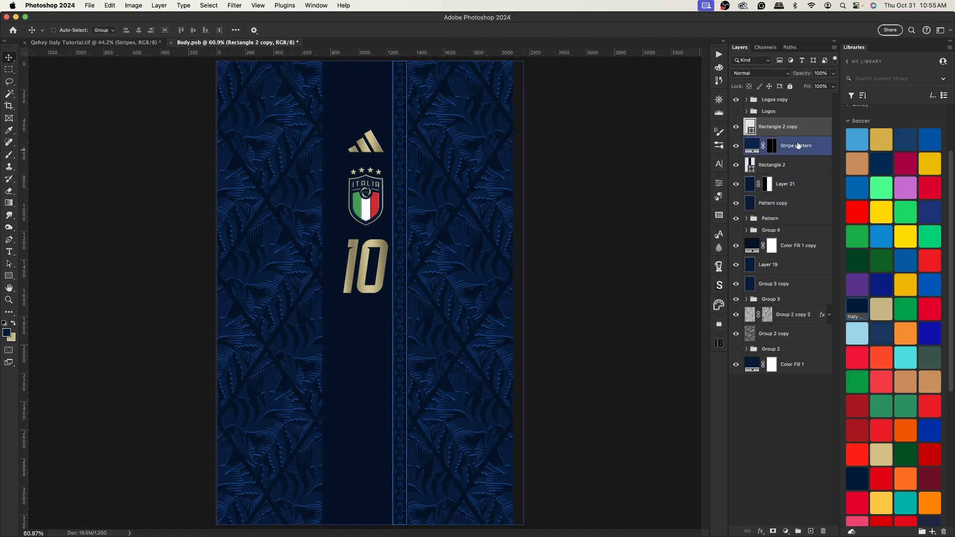
left_click_drag(475, 247, 469, 247)
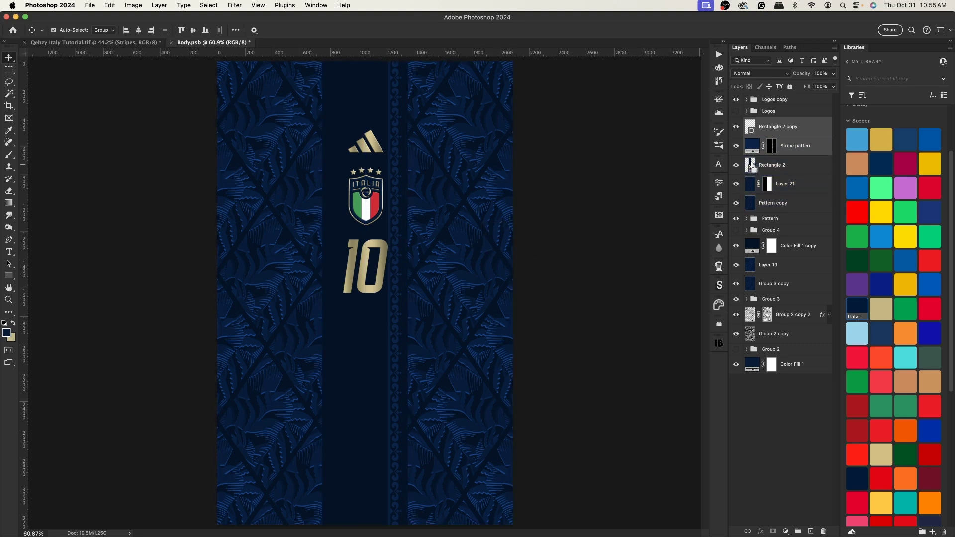
key("super+g")
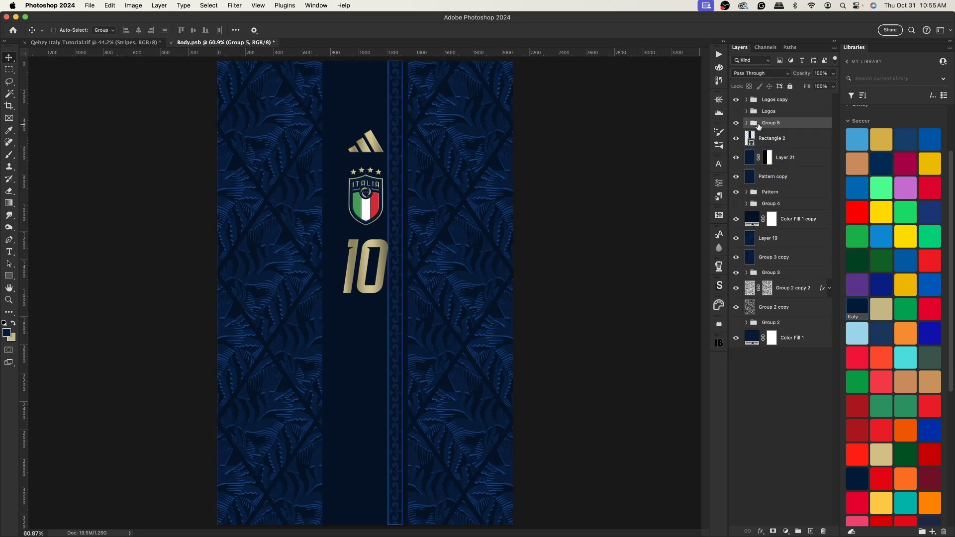
Duplicate the stripe group, flip the copy horizontally and move it to the left side of the centre band
key("super+j")
key("super+t")
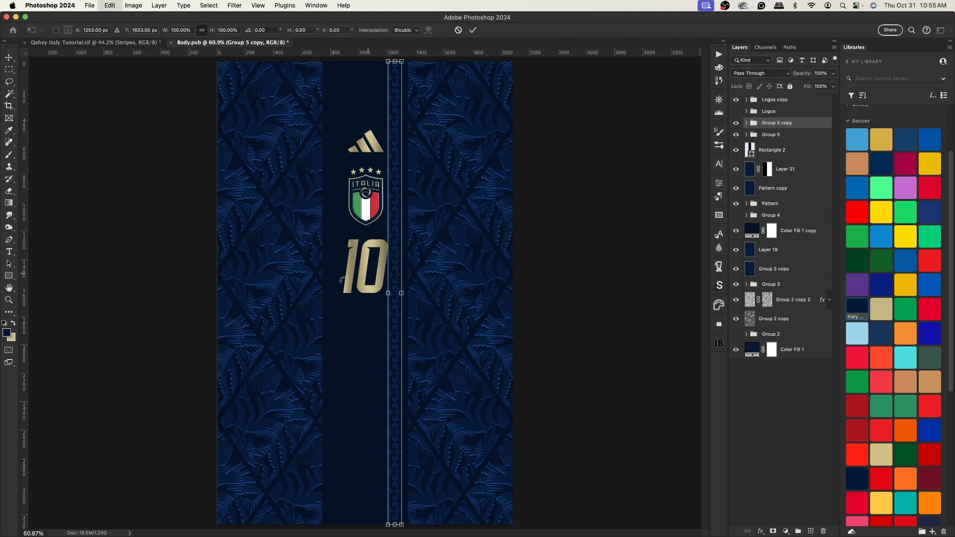
right_click(398, 331)
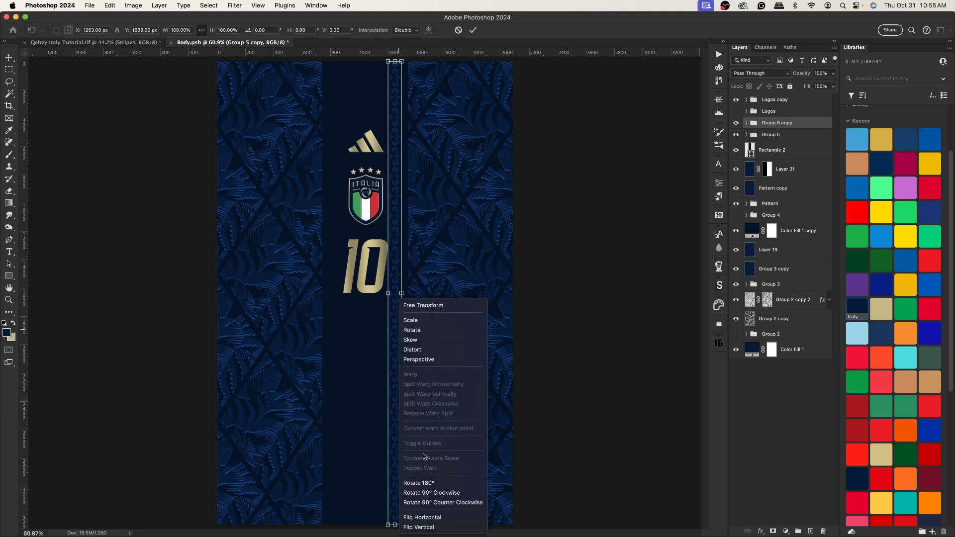
left_click(423, 519)
key("Return")
left_click_drag(447, 356, 388, 360)
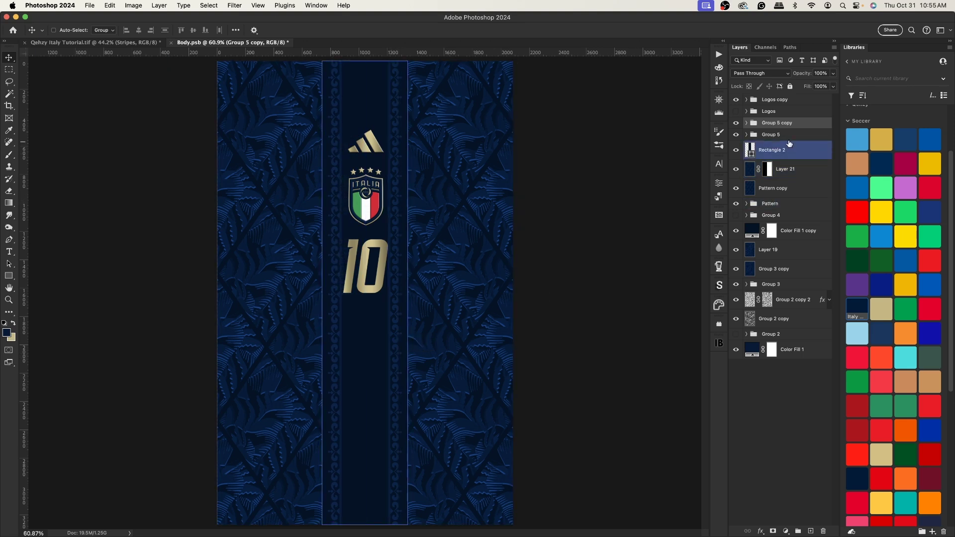
Group the left and right stripe groups together and name the new group "sides"
left_click(776, 135, "shift")
key("super+g")
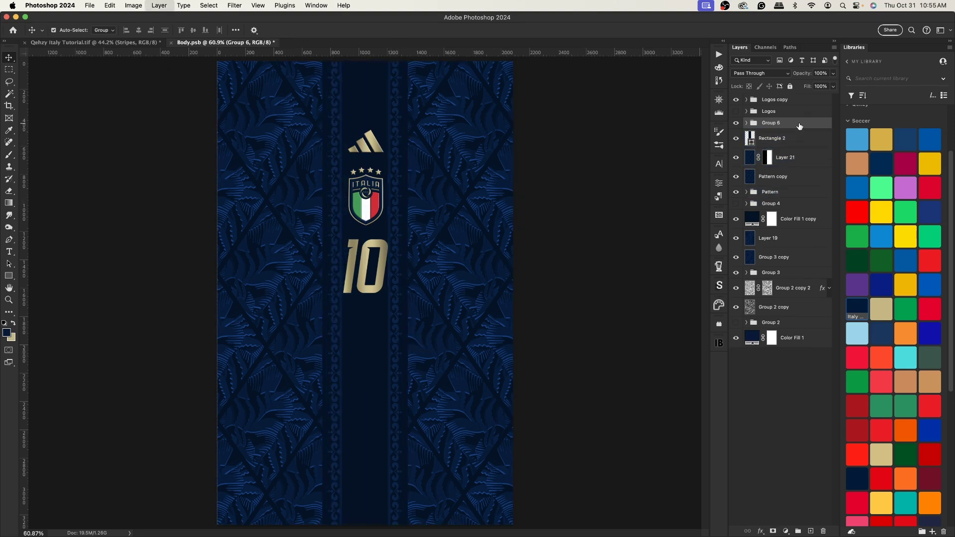
double_click(770, 123)
type("sides")
key("Return")
Save the jersey body artwork and return to the jersey mockup document
key("super+a")
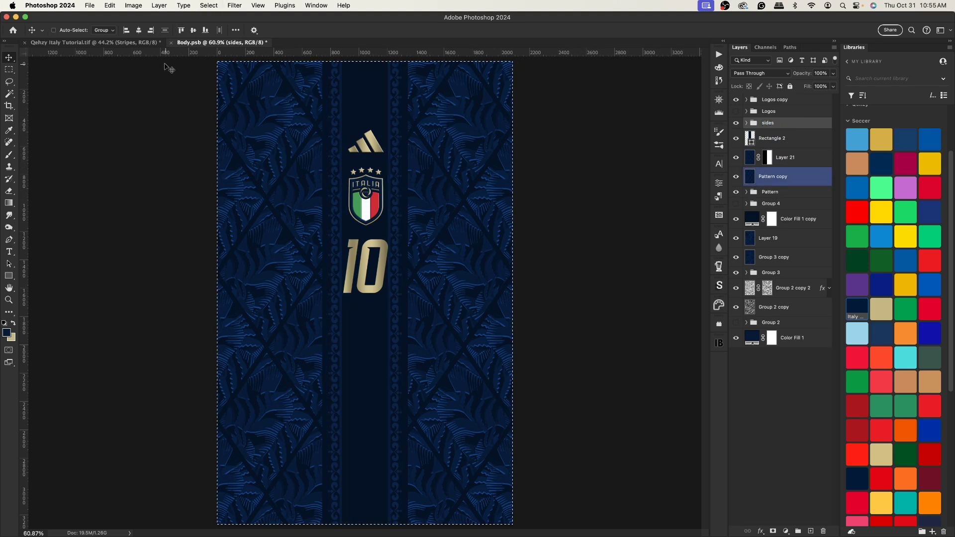
key("super+d")
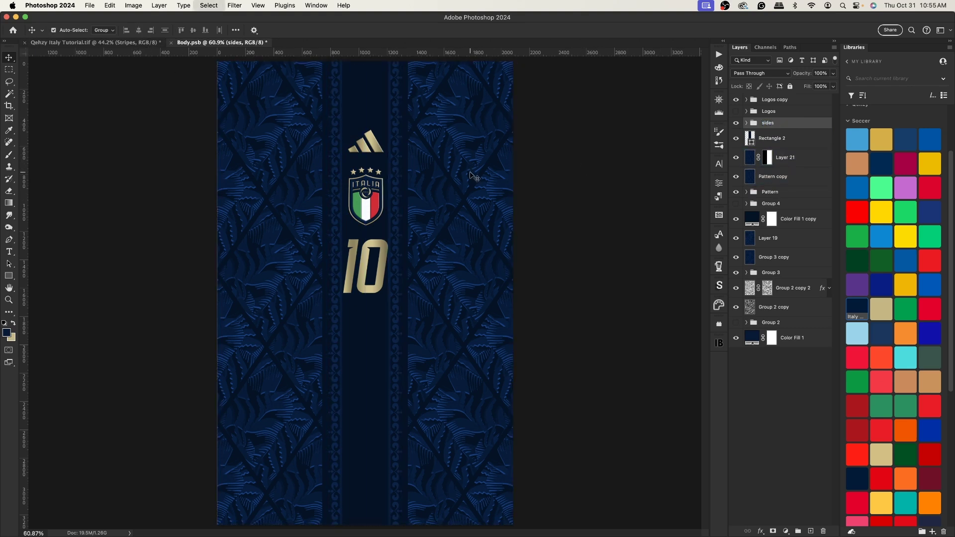
key("super+s")
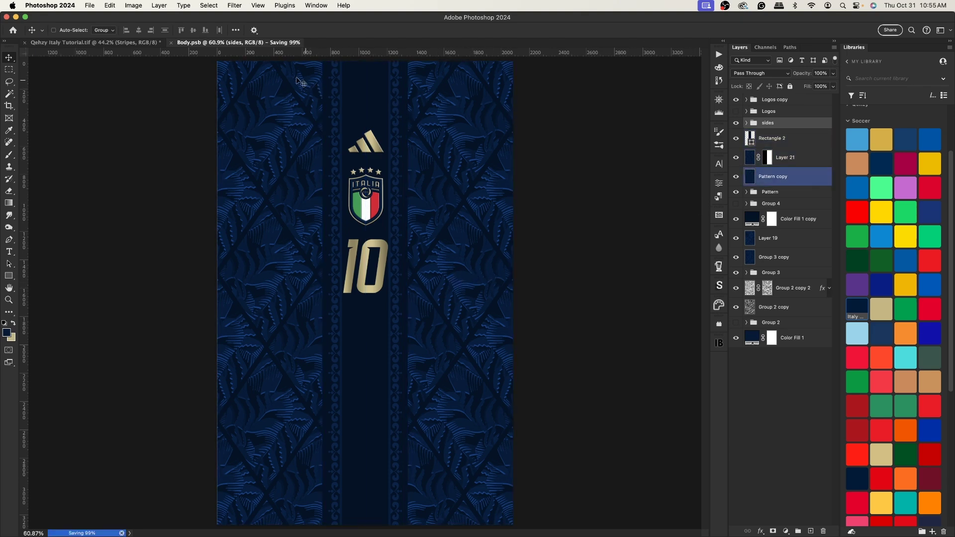
left_click(67, 42)
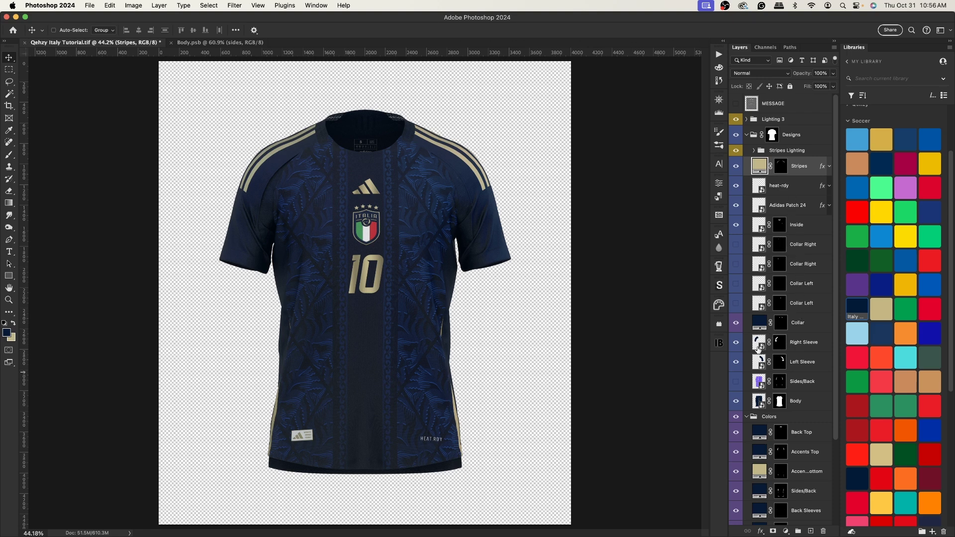
Open the Right Sleeve and Left Sleeve smart objects, then show and select the Rectangle 1 cuff band in Sleeve.psb
left_click(759, 348)
double_click(757, 342)
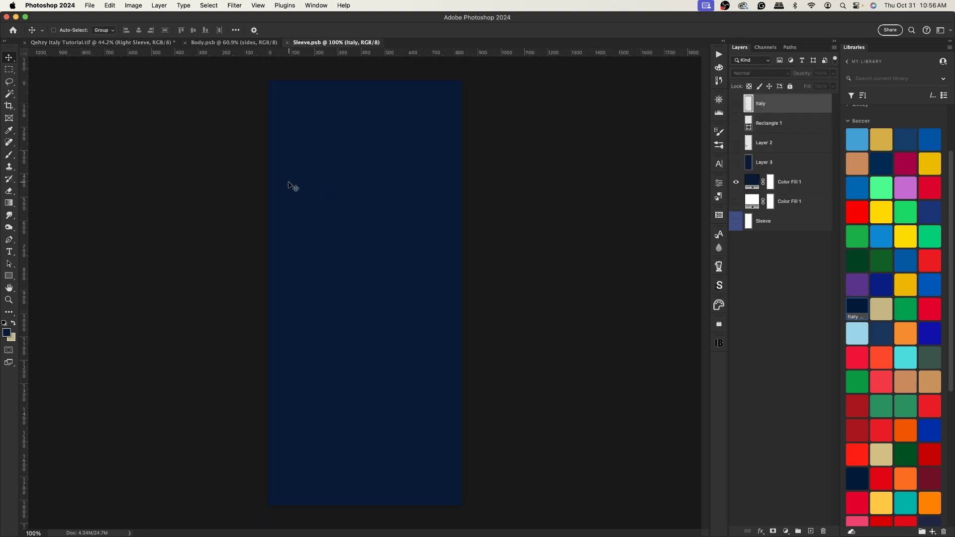
left_click(94, 43)
double_click(759, 367)
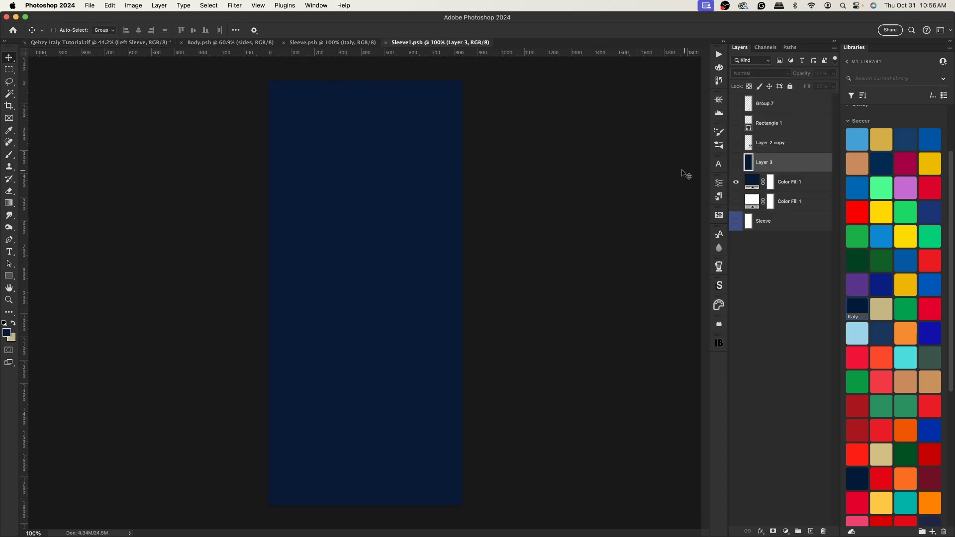
key("ctrl+shift+Tab")
left_click(736, 123)
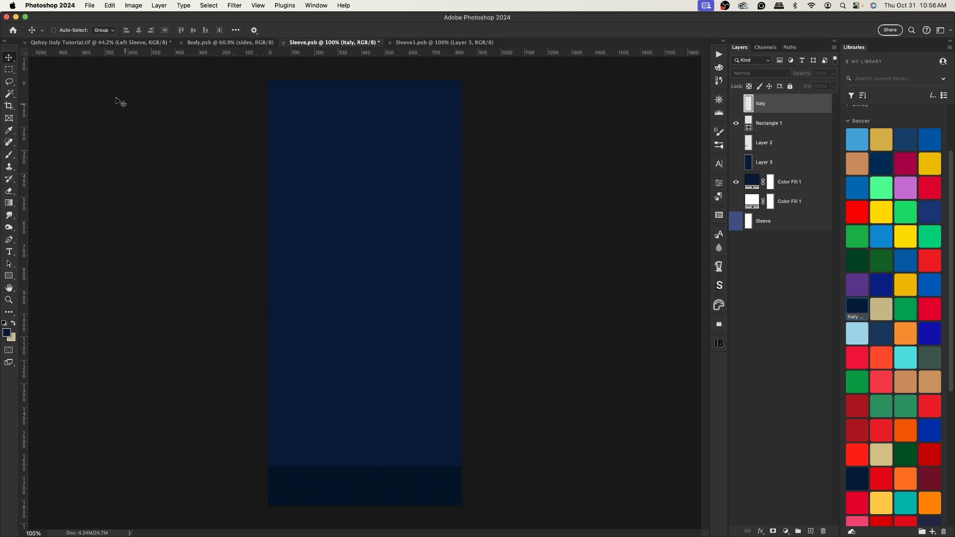
left_click(750, 128)
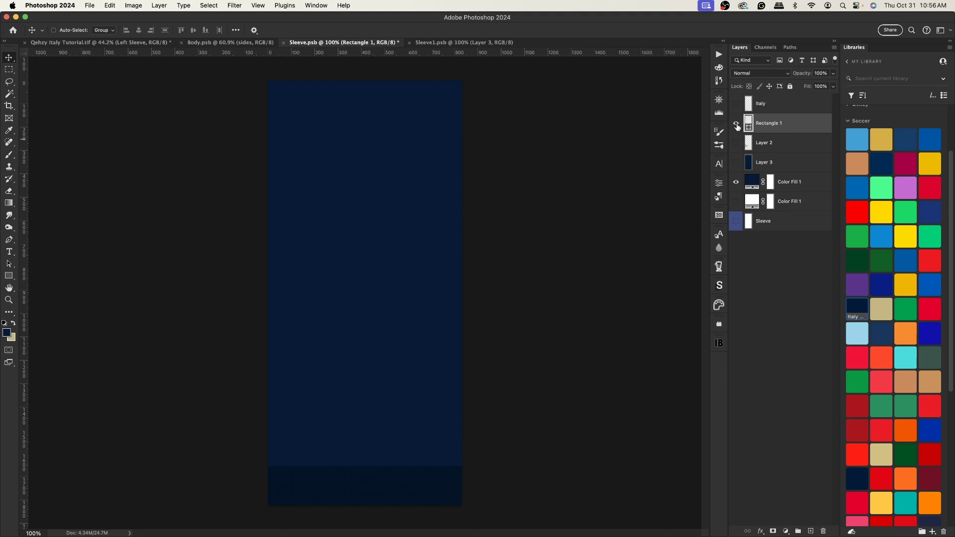
left_click(9, 277)
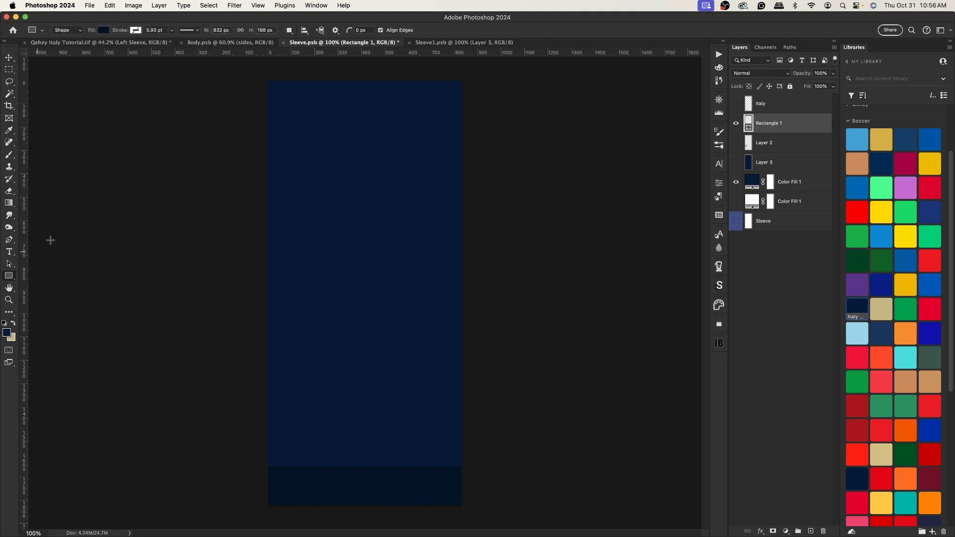
left_click_drag(283, 466, 353, 507)
left_click_drag(354, 507, 353, 506)
left_click(694, 176)
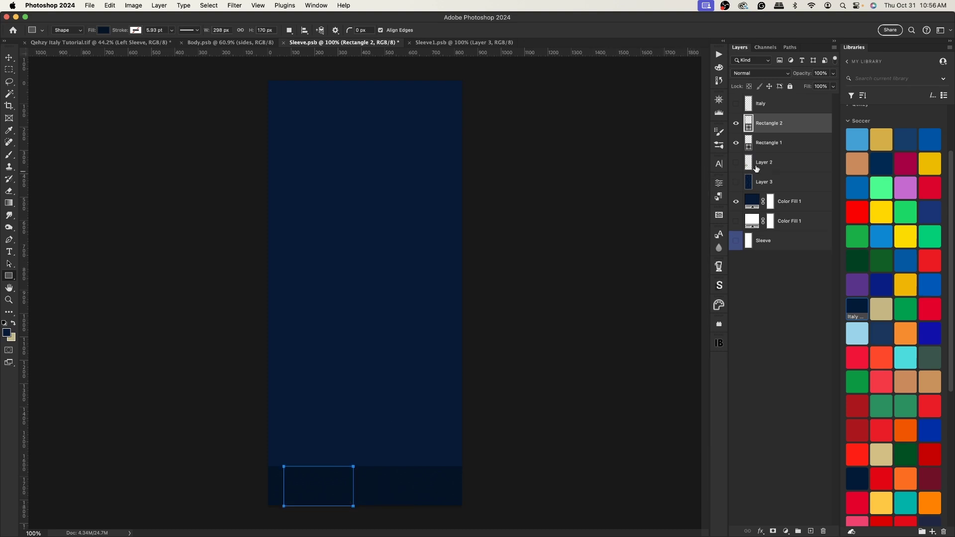
key("super+z")
Set the fill colour of the Rectangle 1 cuff band in Sleeve.psb to hex 011226
double_click(749, 128)
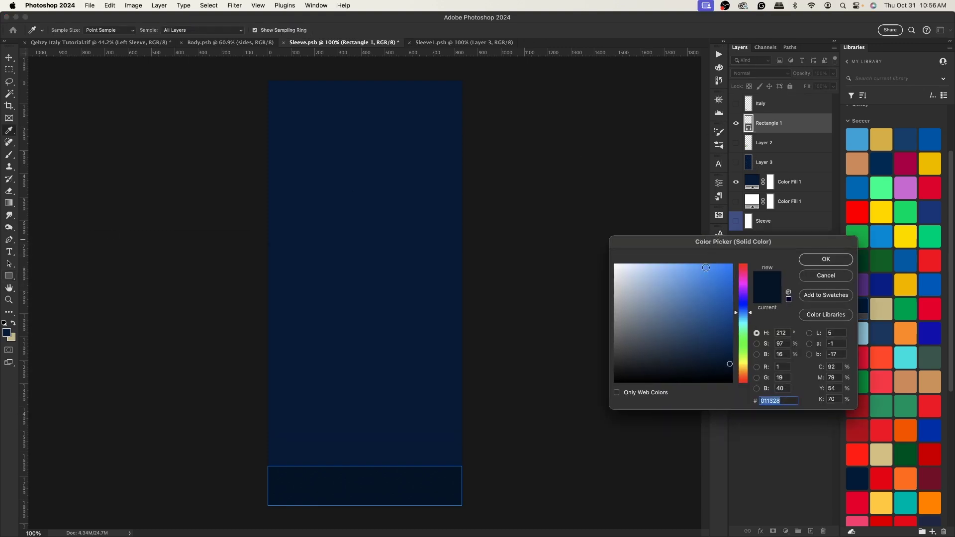
type("011226")
left_click(826, 259)
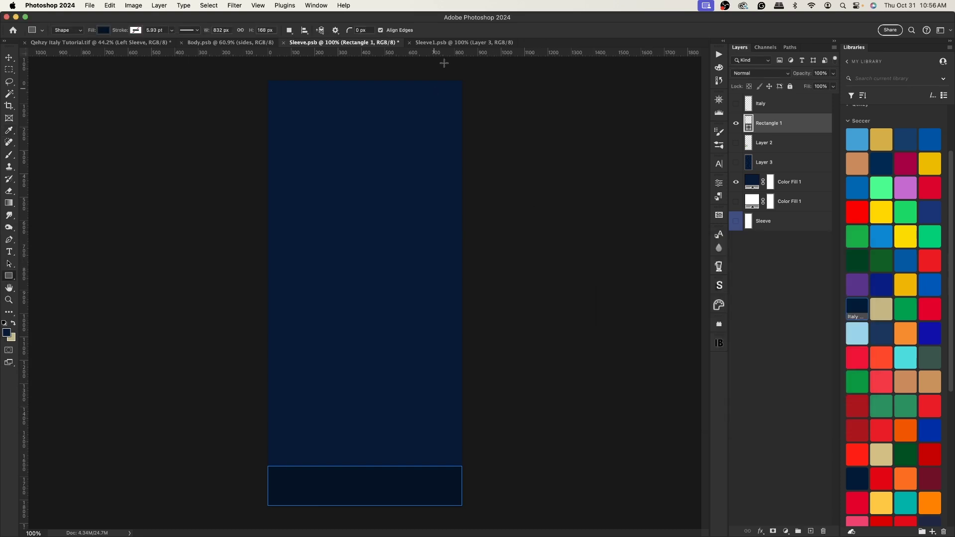
Show and select the Rectangle 1 cuff band in Sleeve1.psb
left_click(456, 43)
left_click(736, 123)
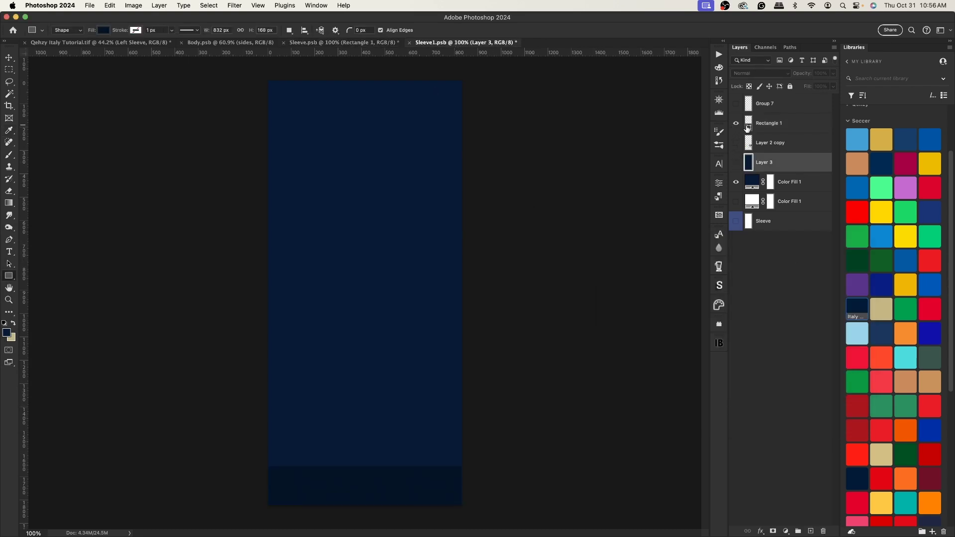
left_click(769, 123)
key("i")
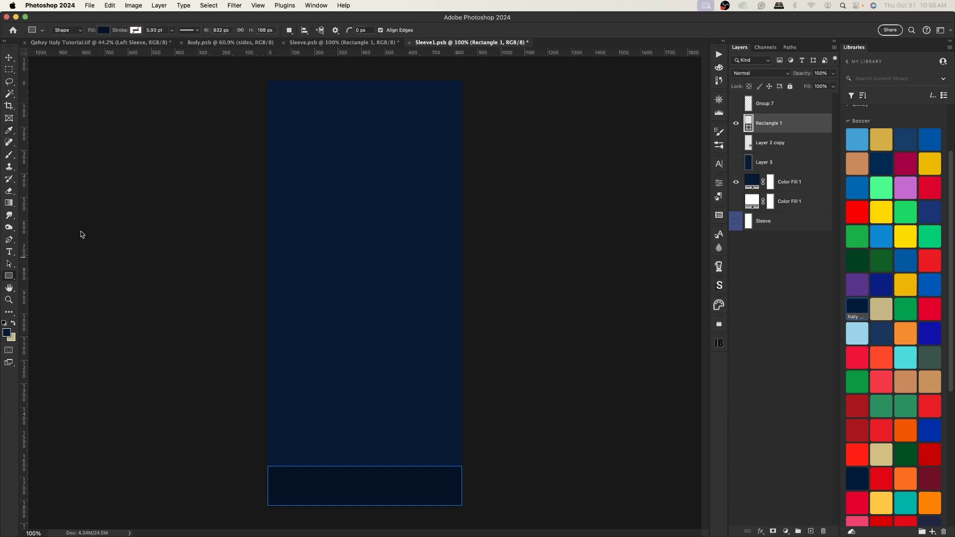
key("v")
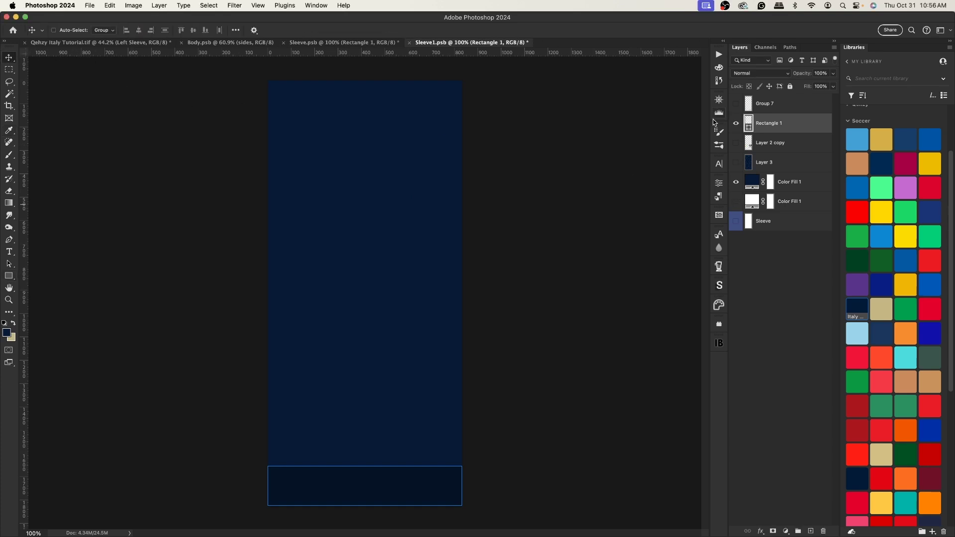
Show the sleeve patches on Layer 2 copy in Sleeve1.psb and on Layer 2 in Sleeve.psb
left_click(736, 143)
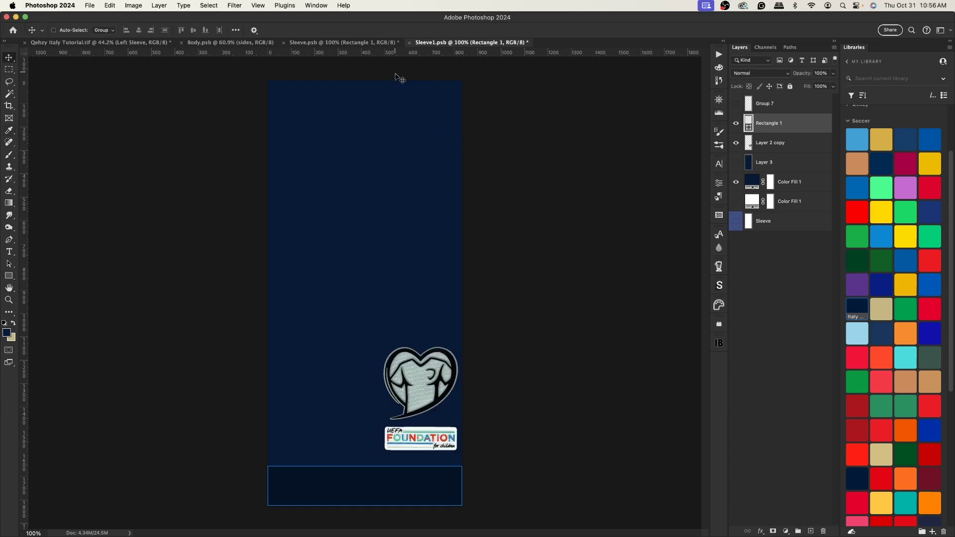
left_click(341, 42)
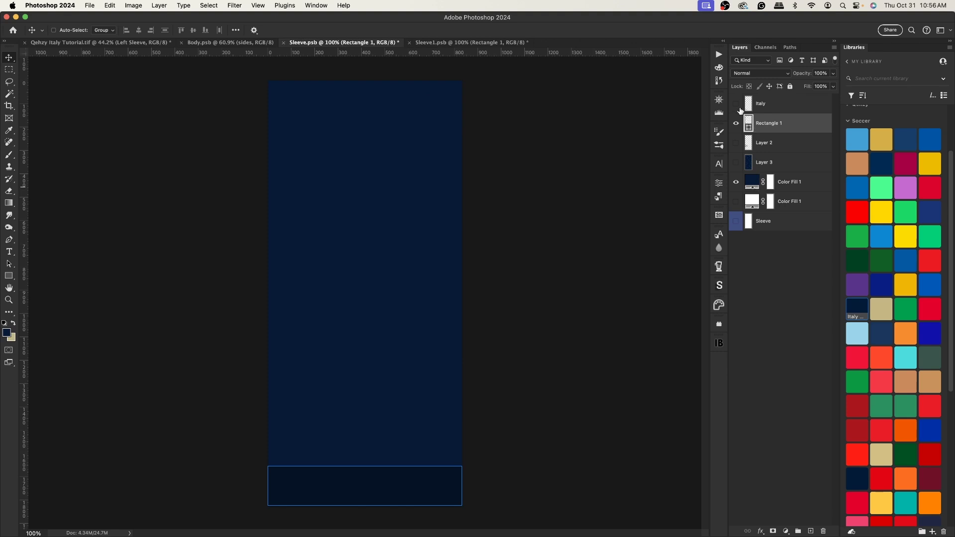
left_click(736, 144)
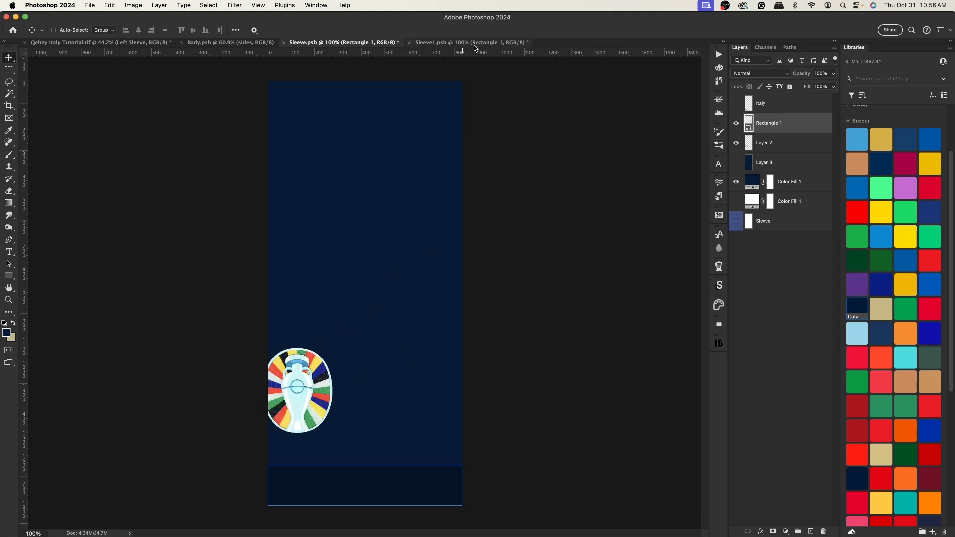
Duplicate Layer 21 and Pattern copy in Body.psb and merge the two duplicates into a single layer
left_click(213, 45)
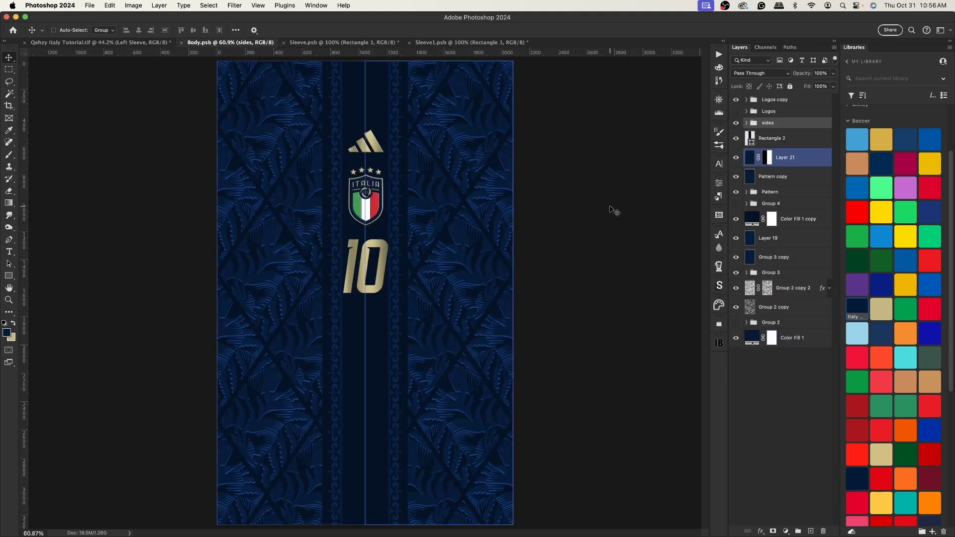
left_click(755, 140)
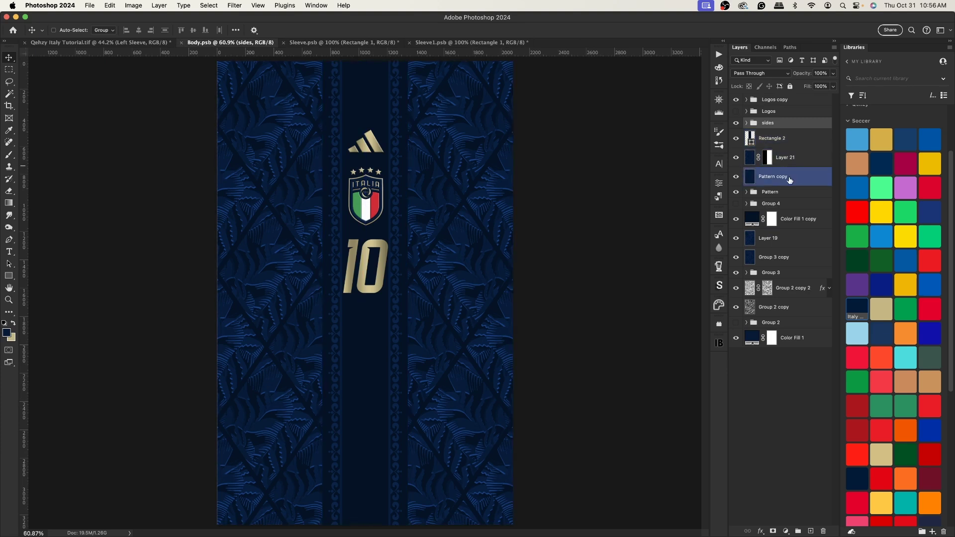
left_click(747, 159)
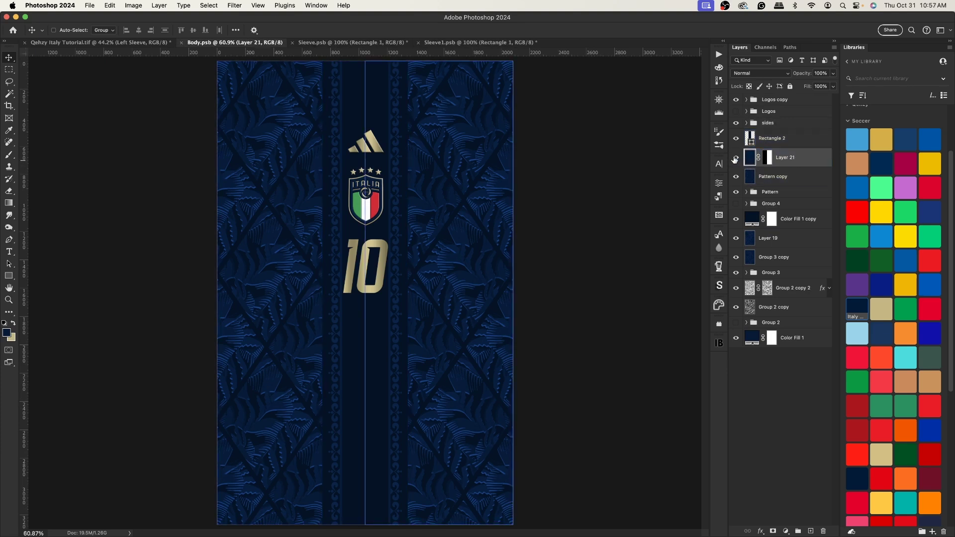
left_click(787, 141)
left_click(783, 160)
left_click(788, 141)
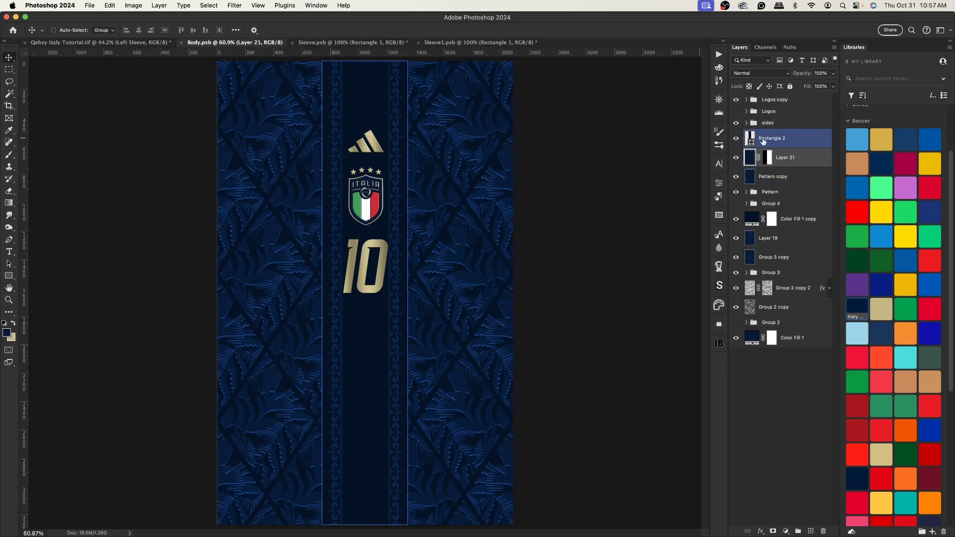
left_click(772, 158)
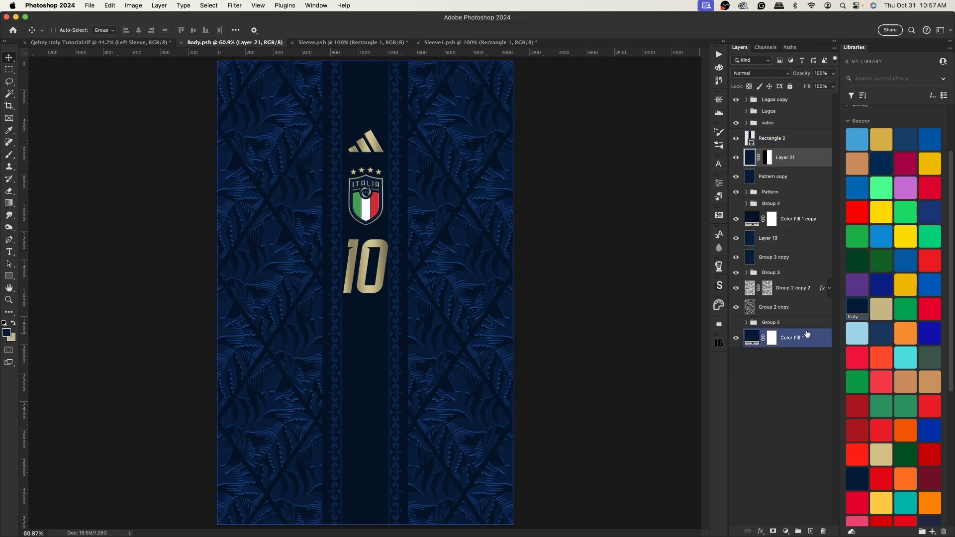
left_click(785, 178, "shift")
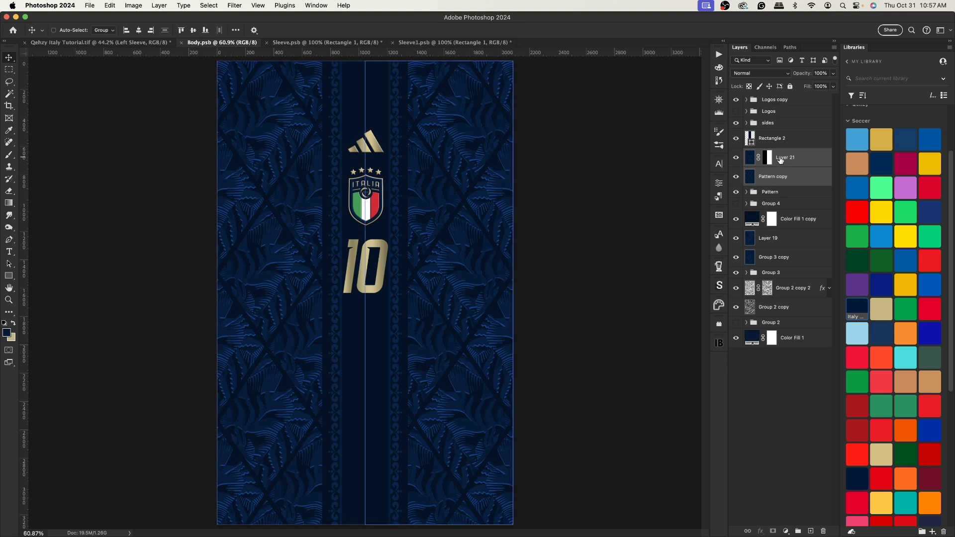
key("super")
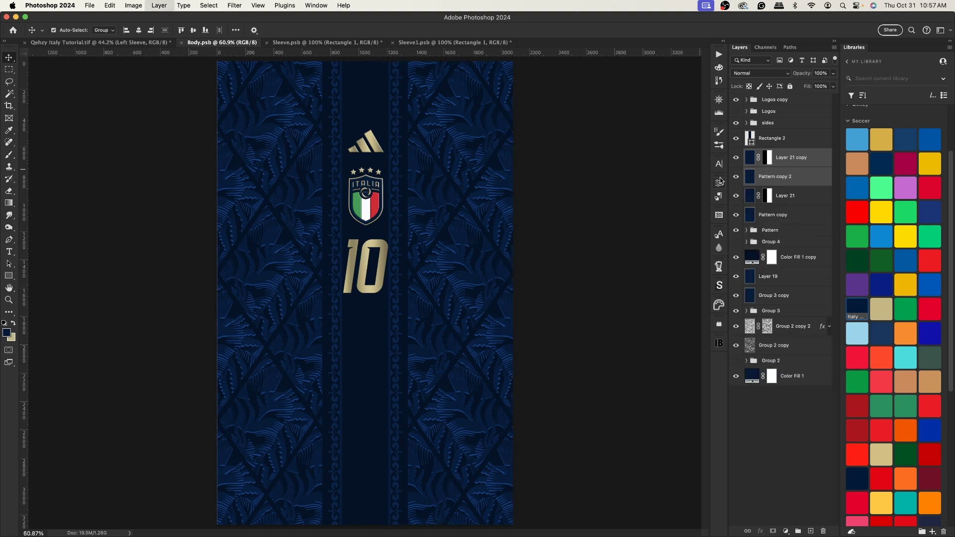
key("super+alt+e")
Copy the whole merged pattern layer and paste it as a new layer in Body.psb
key("super+a")
key("super+shift+c")
key("super+v")
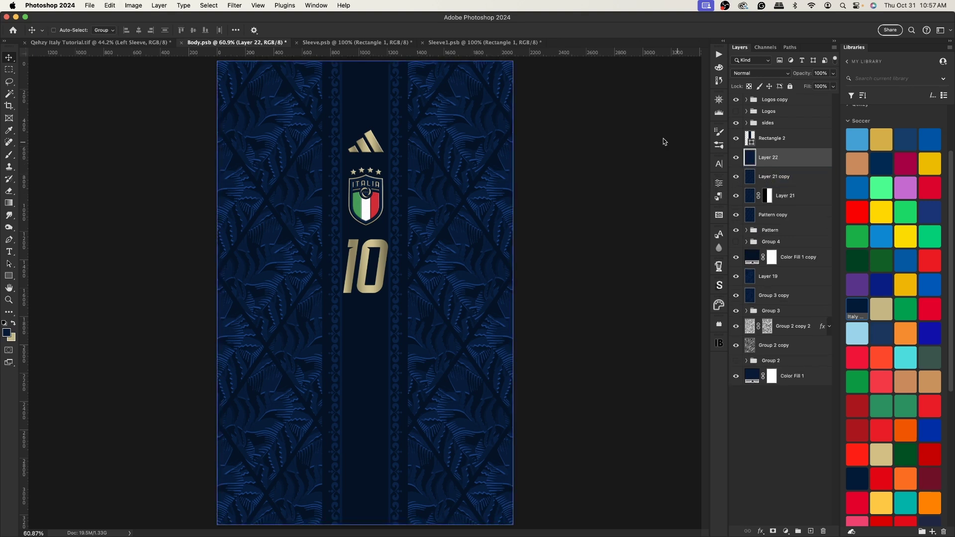
Paste the copied leaf pattern into Sleeve.psb directly above the navy Color Fill 1 layer
left_click(354, 43)
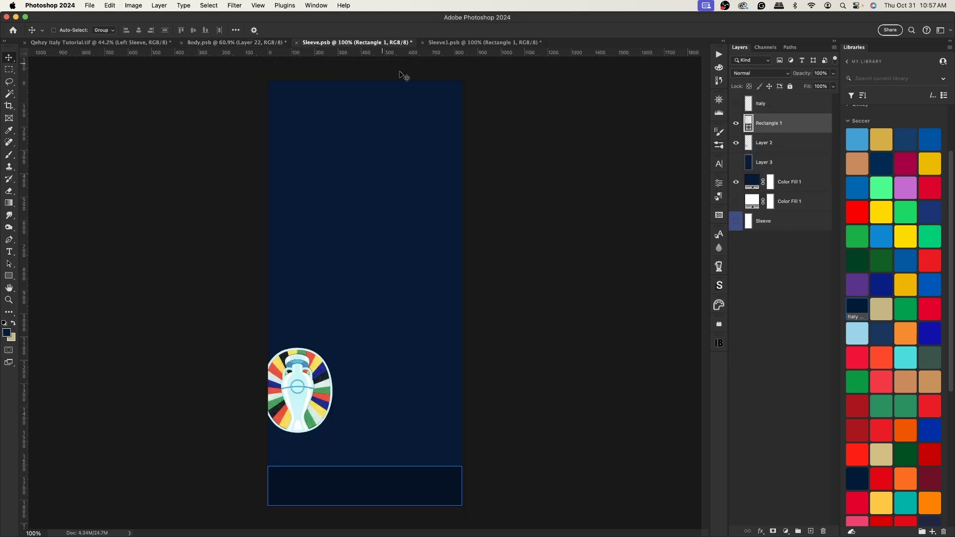
left_click(790, 182)
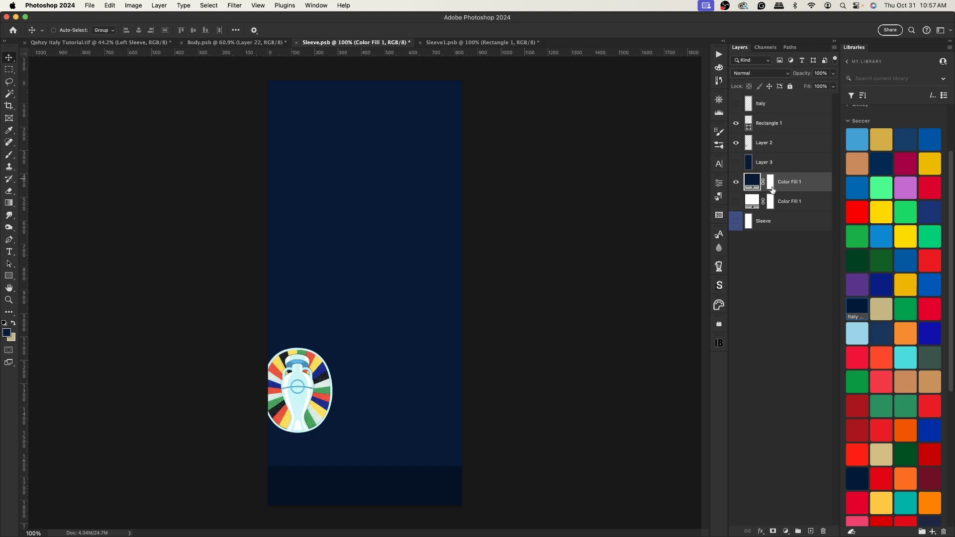
key("super+v")
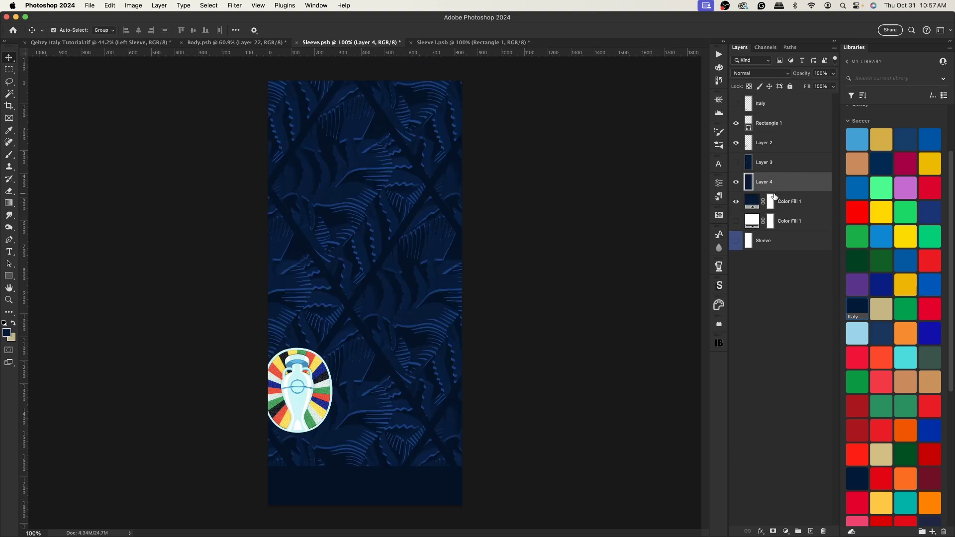
Move the pasted sleeve pattern left with Free Transform to about X 127 px, Y 1633 px, so its mirror axis runs behind the patch
key("super+t")
left_click_drag(587, 221, 378, 230)
left_click_drag(294, 328, 294, 416)
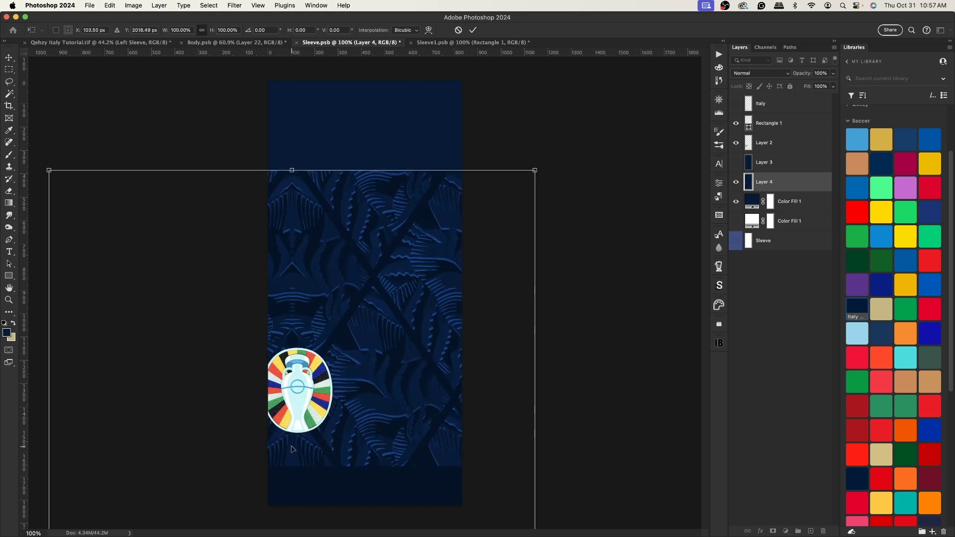
key("super+z")
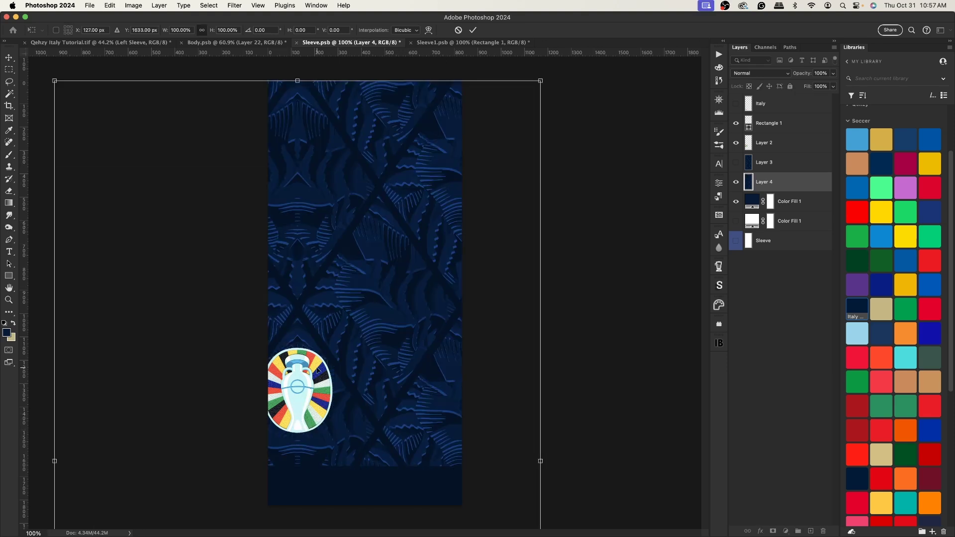
key("Return")
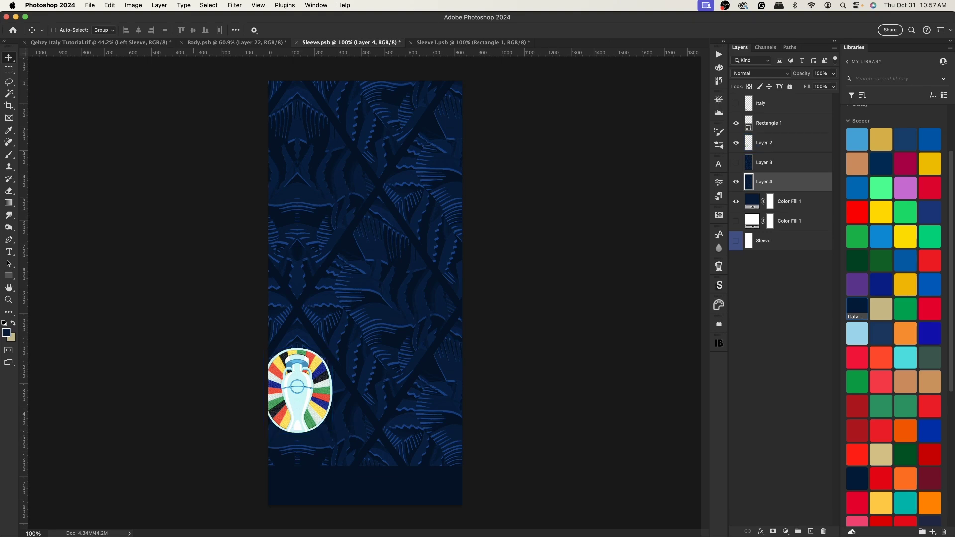
Check the sleeves on the jersey mockup and save the Sleeve.psb artwork
left_click(119, 42)
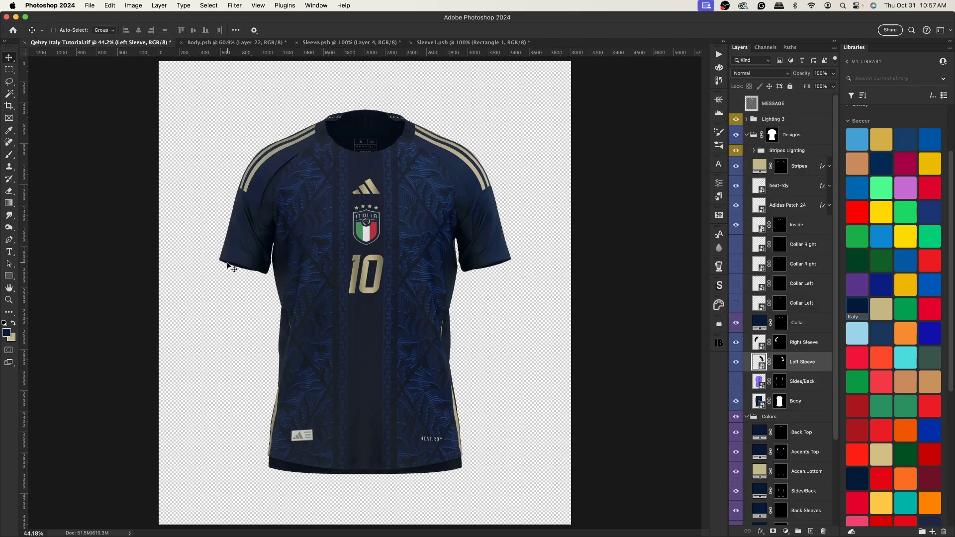
left_click(359, 42)
key("super+s")
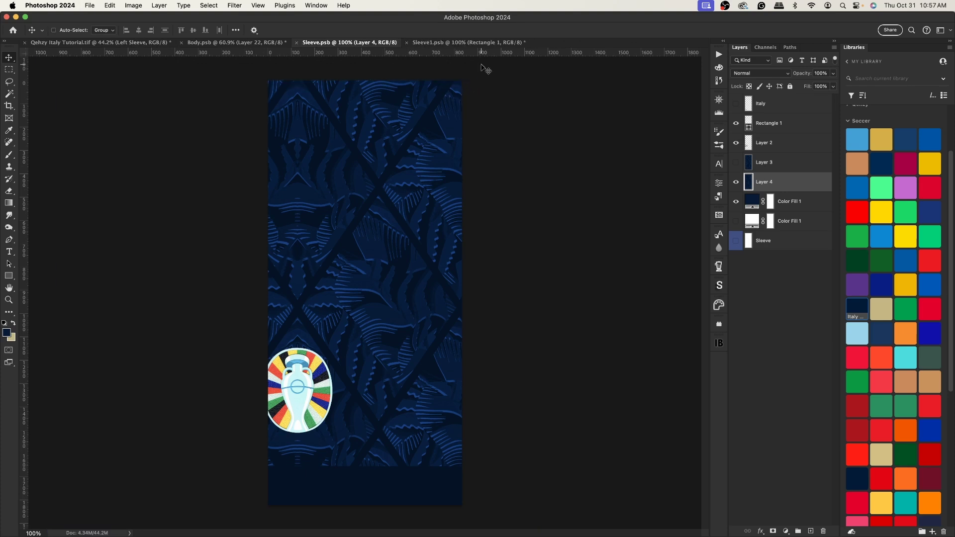
Paste the copied leaf pattern into Sleeve1.psb directly above the navy Color Fill 1 layer
left_click(485, 42)
left_click(804, 188)
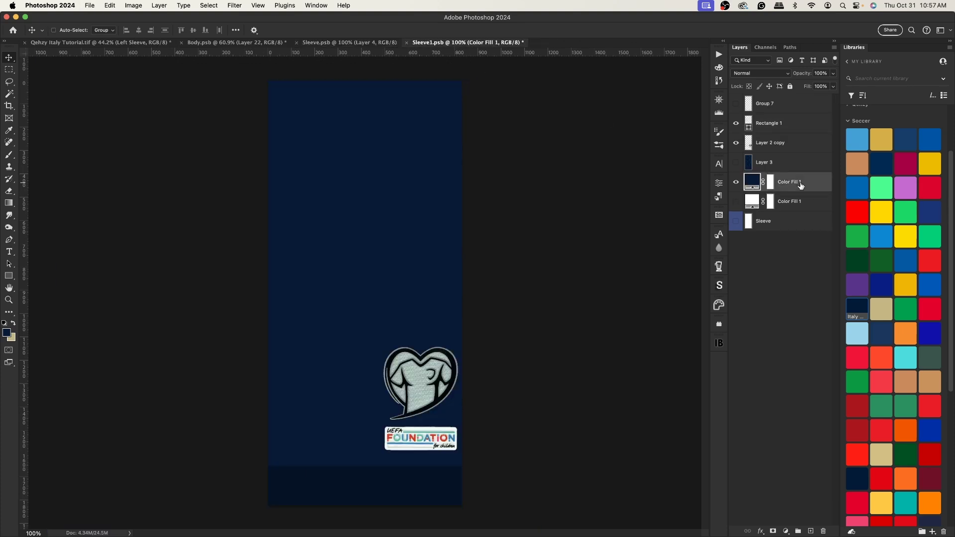
key("super+v")
Move the pasted pattern left in Sleeve1.psb until its mirror axis runs behind the patches, and save the artwork into the jersey mockup
key("super+t")
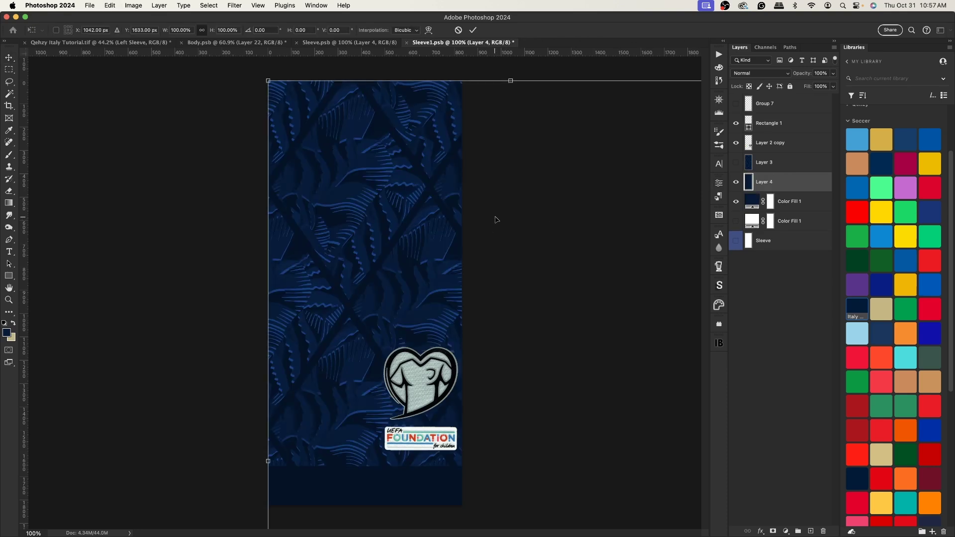
left_click_drag(575, 208, 501, 216)
key("Return")
key("super+s")
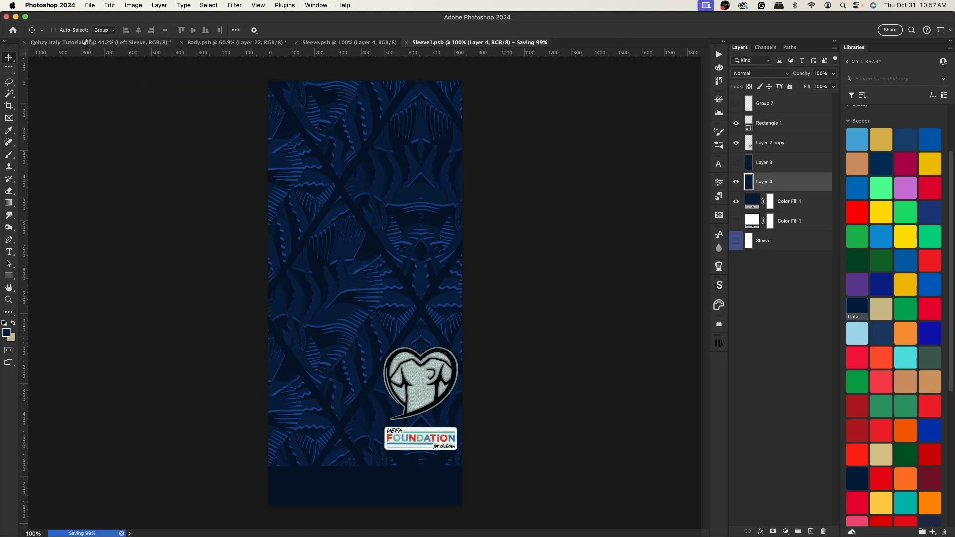
left_click(89, 43)
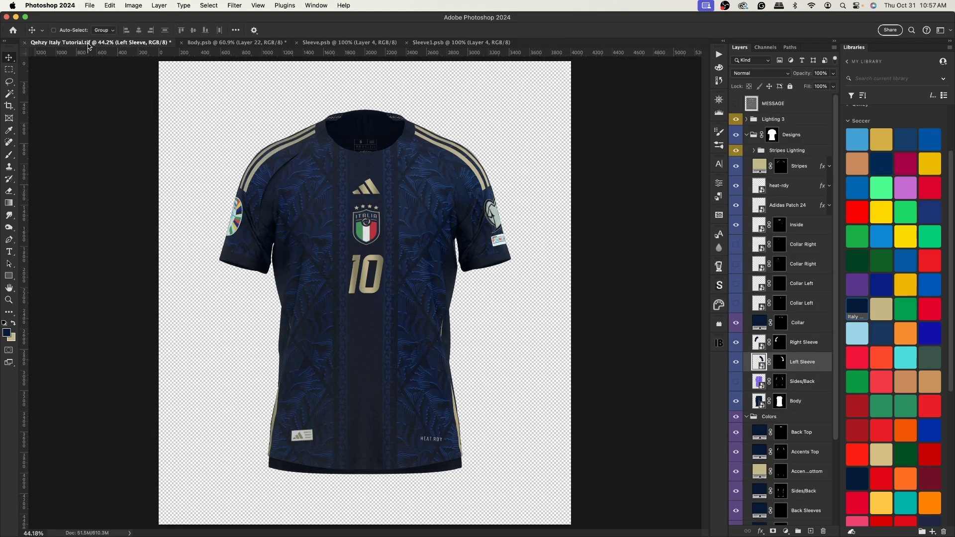
Show the Italian flag stripe on both cuffs, using layer Italy in Sleeve.psb and Group 7 in Sleeve1.psb, and save both files
left_click(347, 44)
left_click(735, 103)
left_click(774, 106)
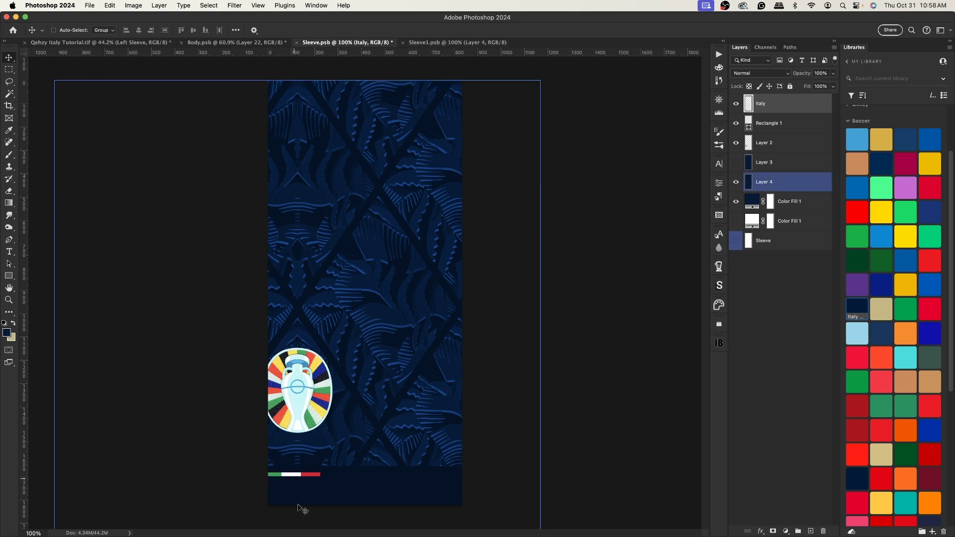
left_click(437, 42)
key("super+s")
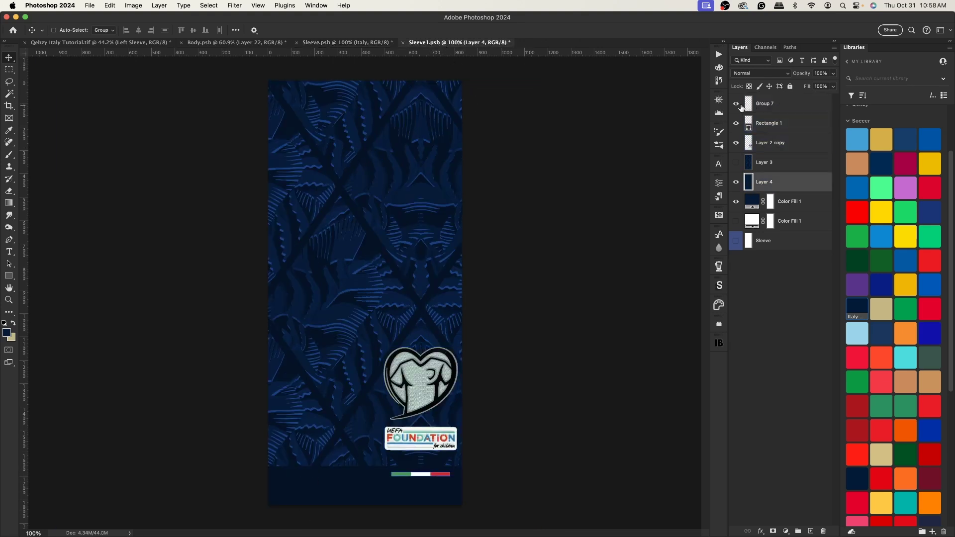
key("super+w")
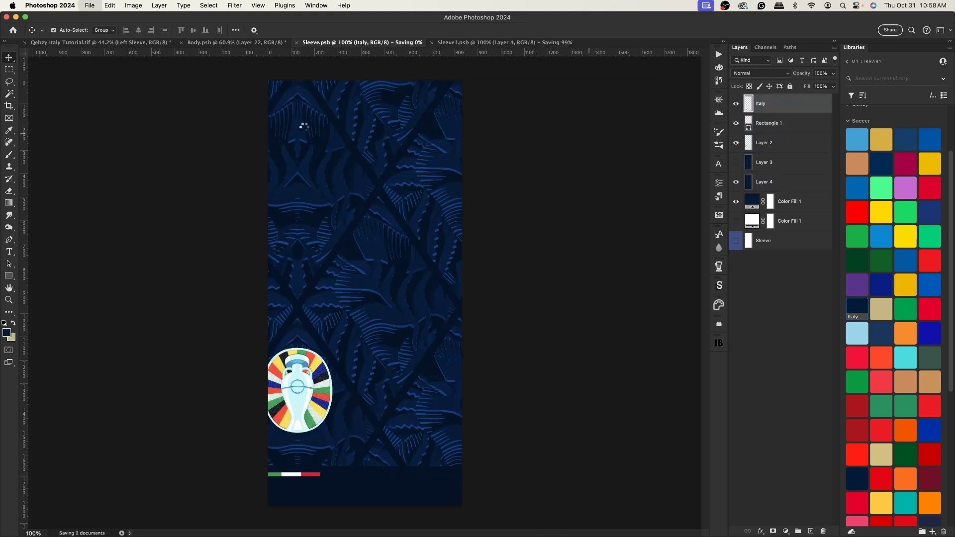
key("super+s")
left_click(66, 43)
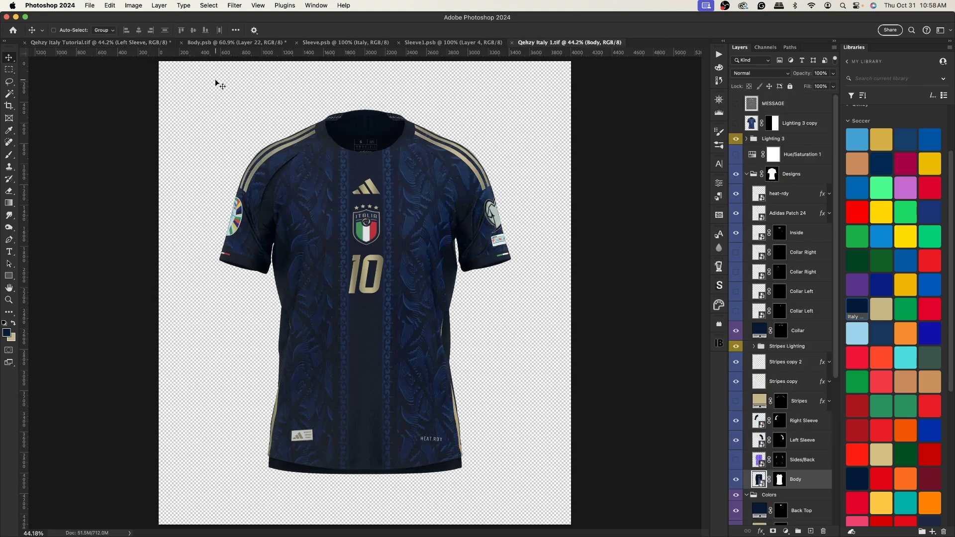
Compare the tutorial jersey mockup with Qehzy Italy 1.tif, examining the leaf pattern, centre band and sleeves
left_click(86, 44)
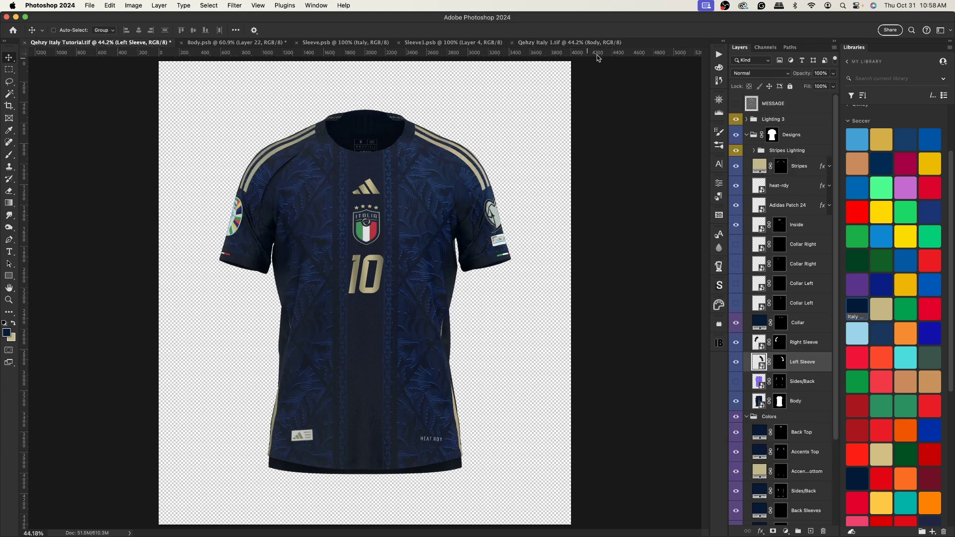
left_click(566, 44)
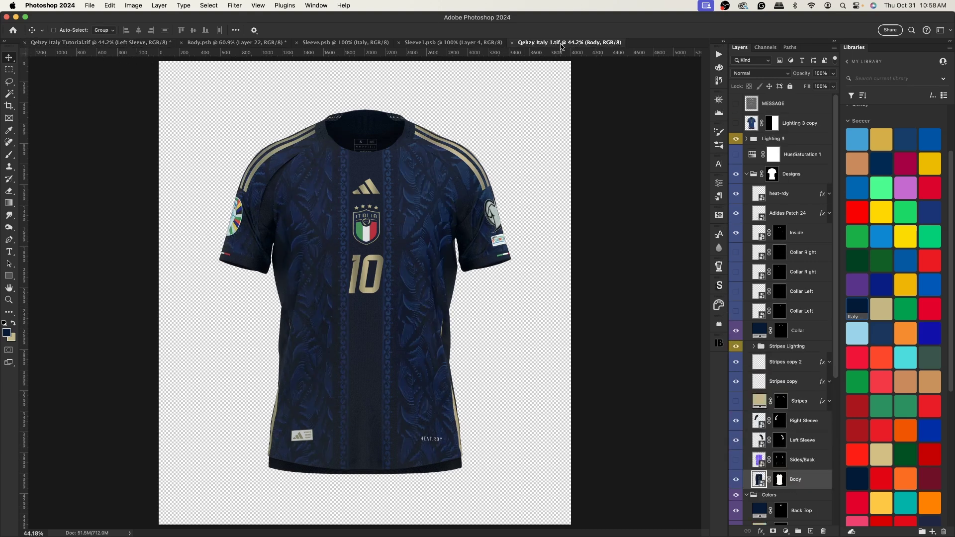
left_click(74, 44)
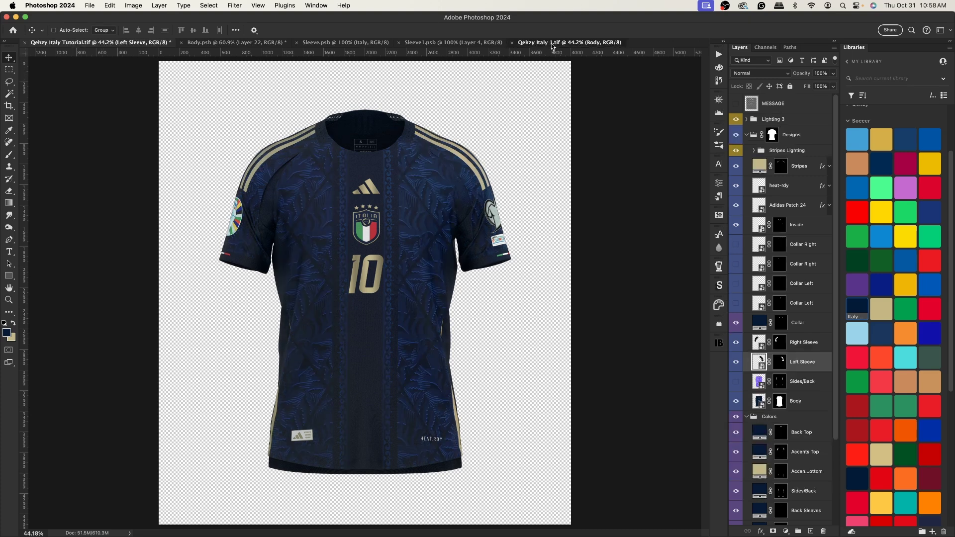
left_click(554, 43)
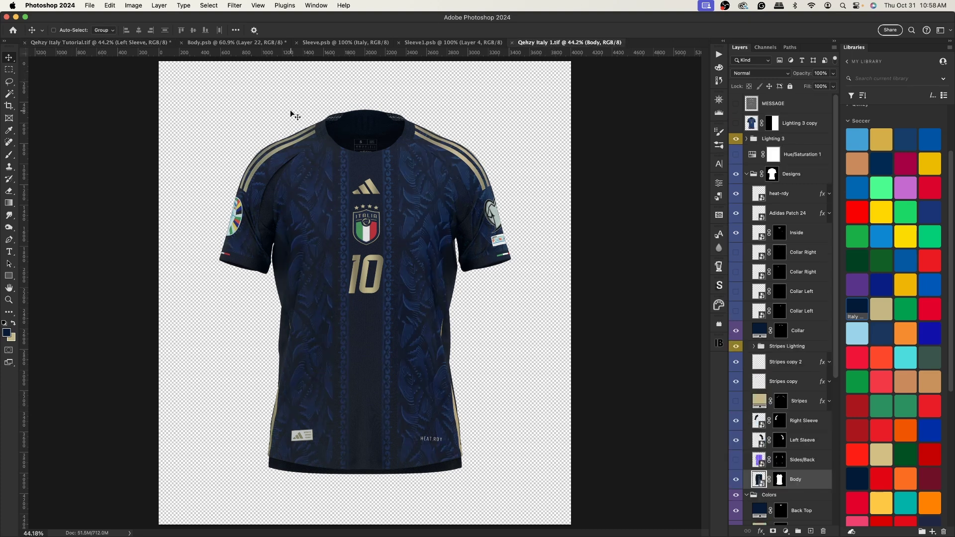
left_click(88, 45)
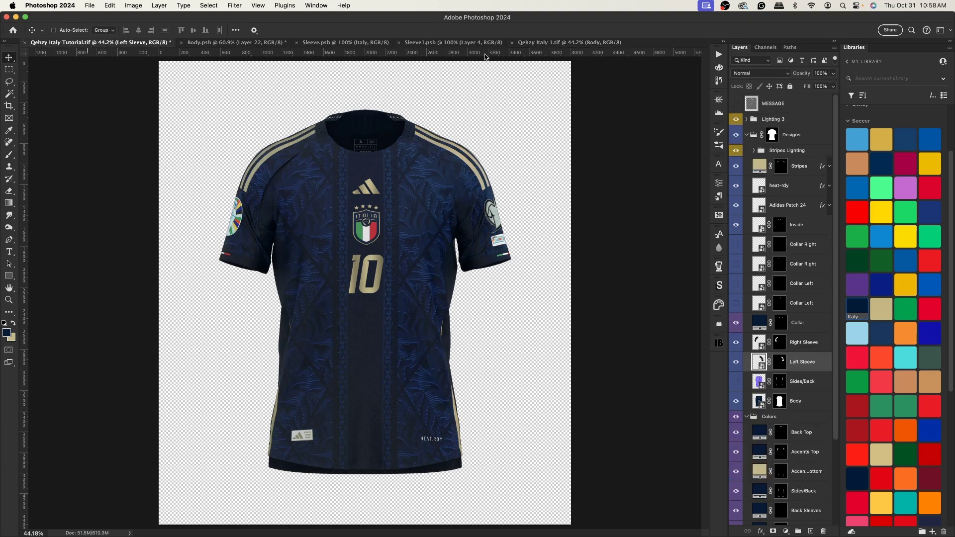
left_click(559, 44)
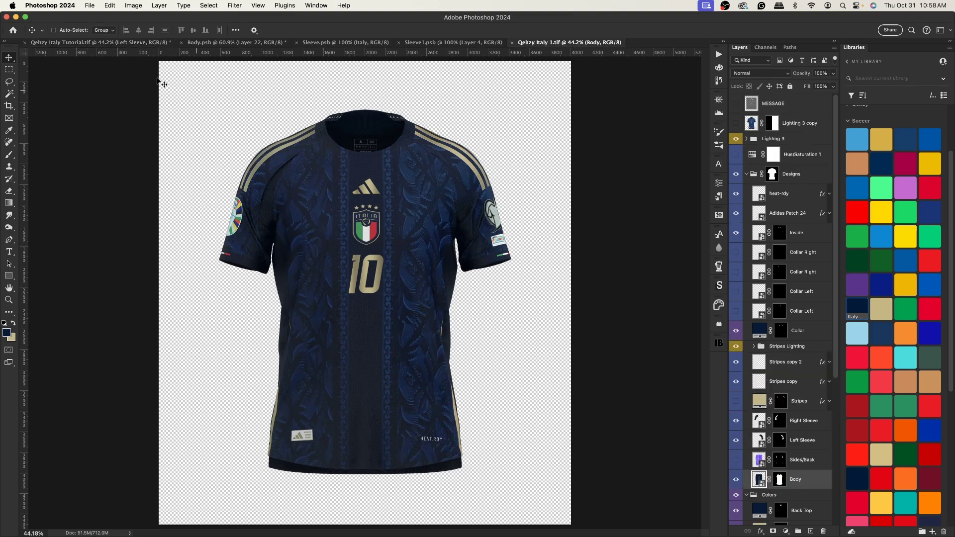
left_click(62, 44)
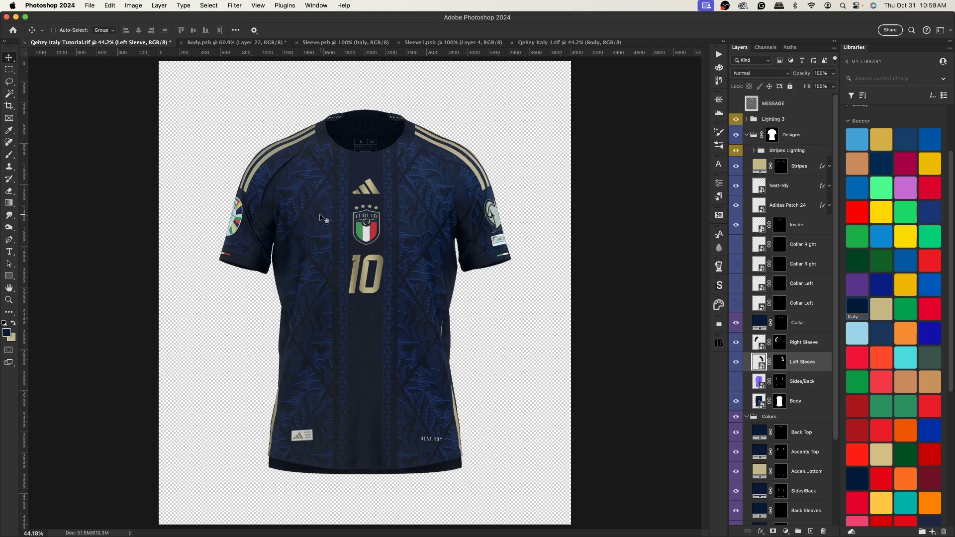
left_click(564, 42)
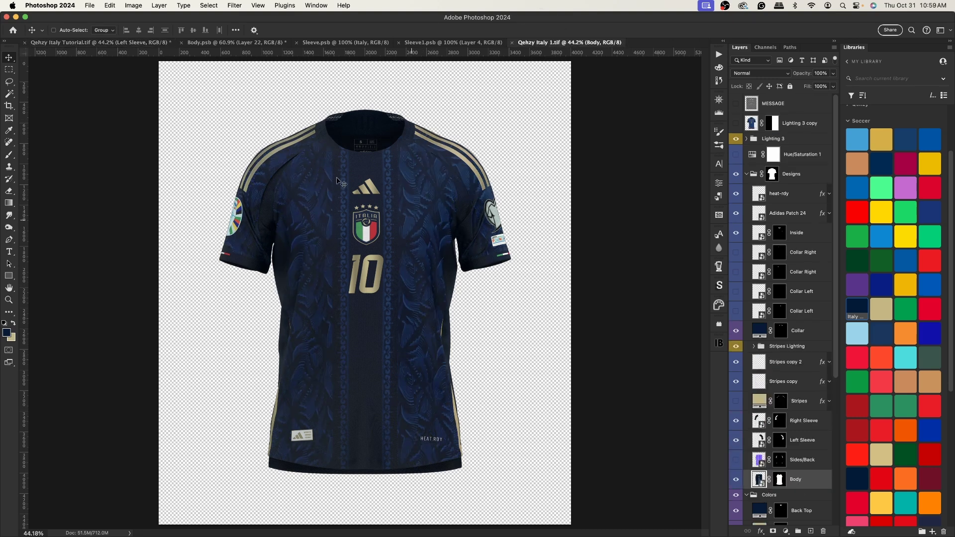
key("ctrl+Tab")
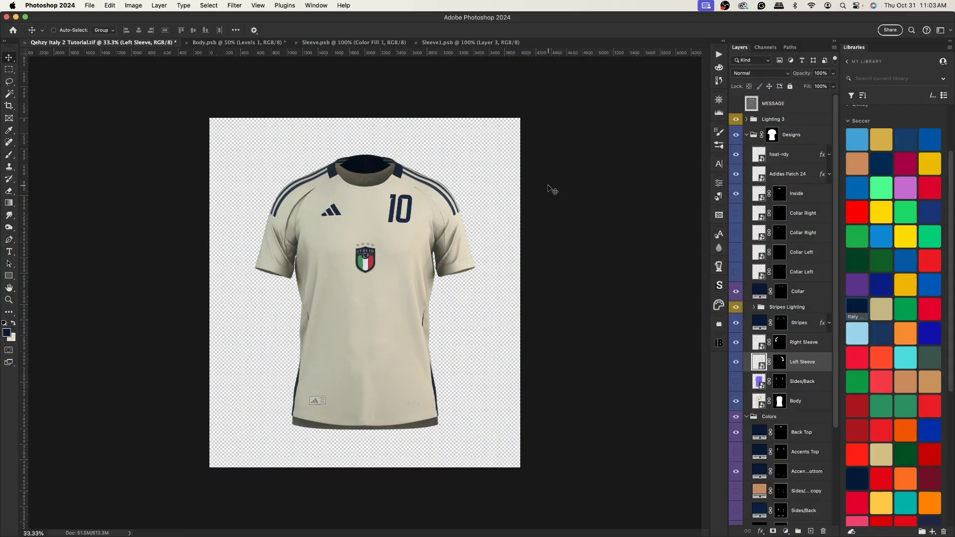
Inspect the solid colour of the Base layer in the Qehzy Italy 2 Tutorial mockup
scroll(779, 308, "down", 5)
left_click(759, 484)
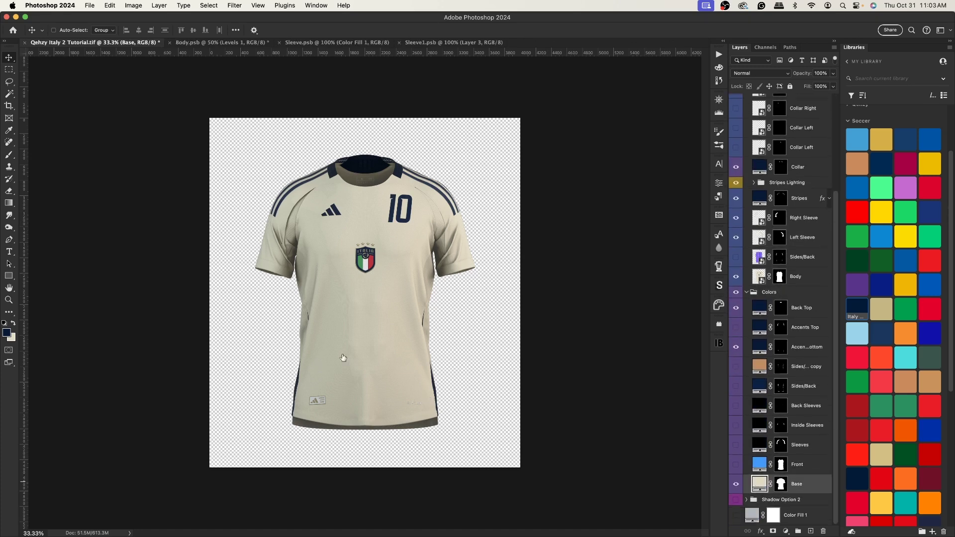
key("i")
double_click(759, 484)
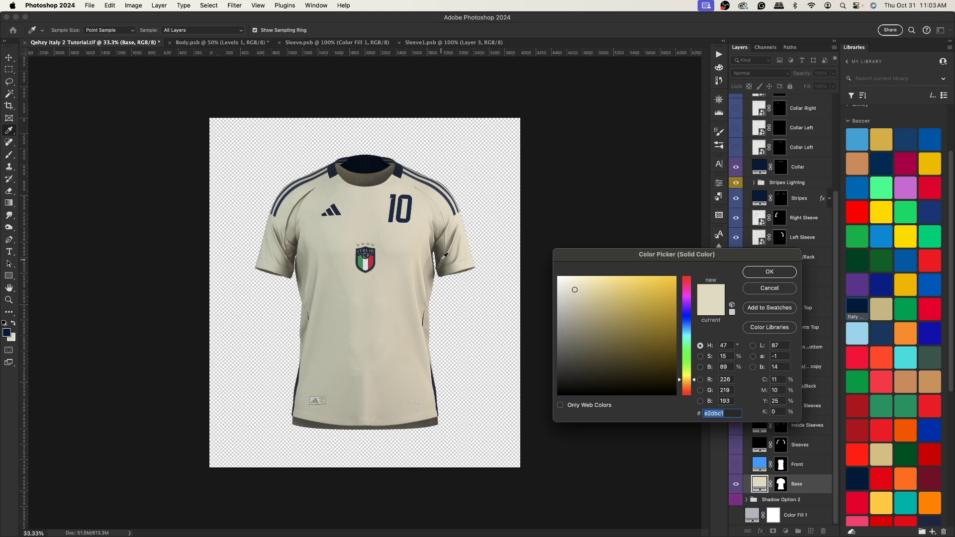
left_click(769, 273)
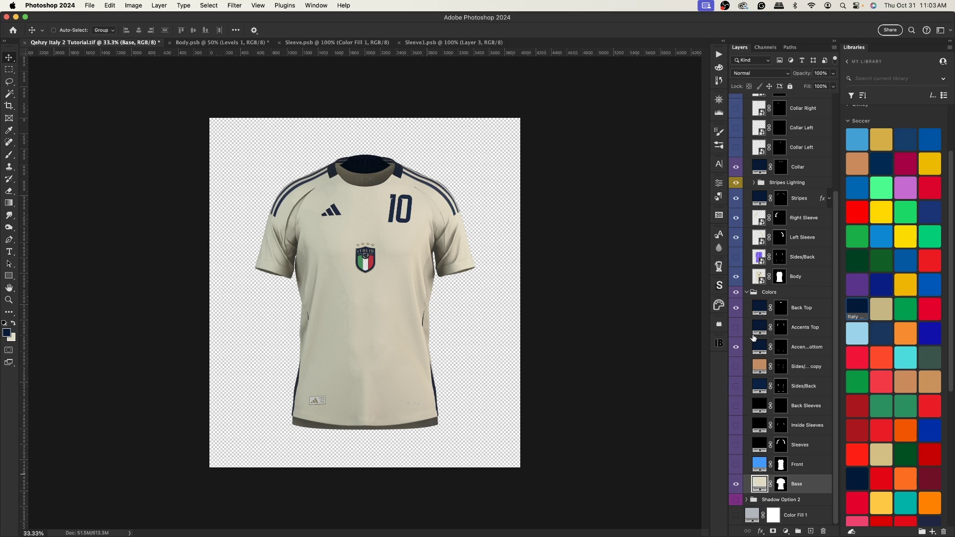
View the Body.psb artwork with the Levels 1 pattern hidden and compare it with the cream jersey mockup
left_click(208, 43)
left_click_drag(240, 71, 355, 217)
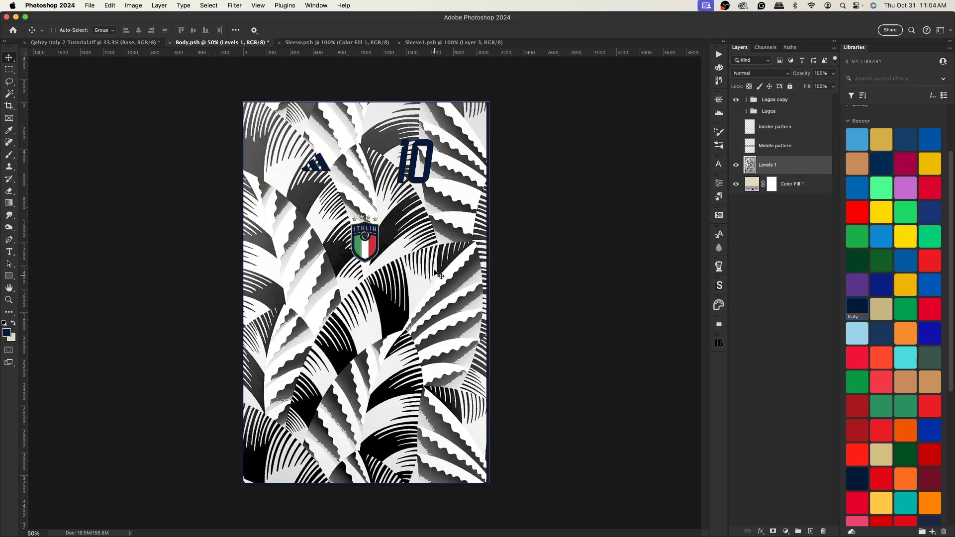
left_click(735, 164)
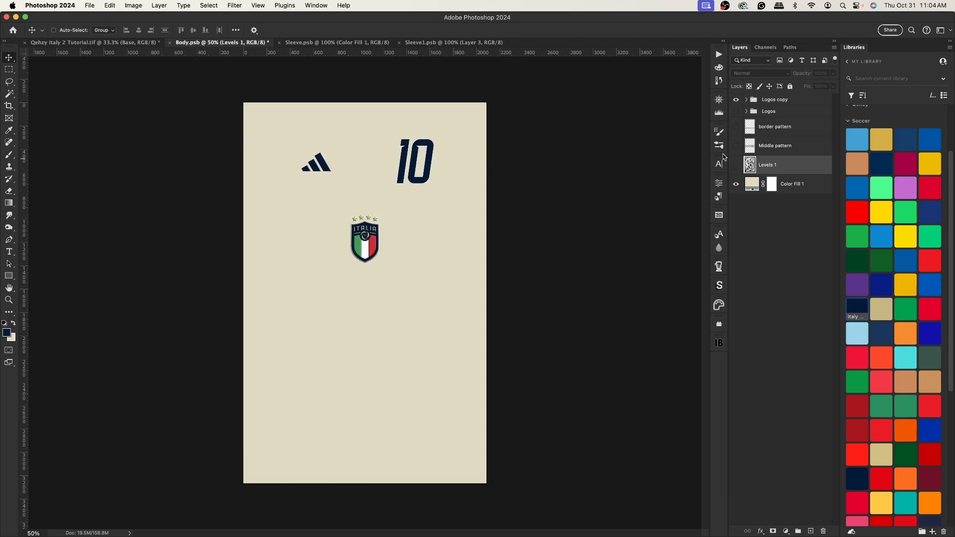
left_click(64, 44)
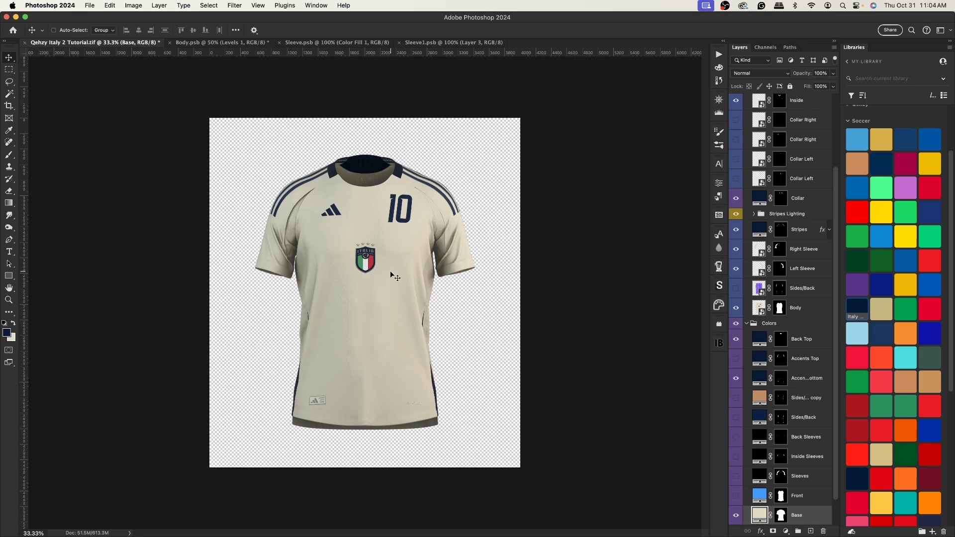
left_click(198, 46)
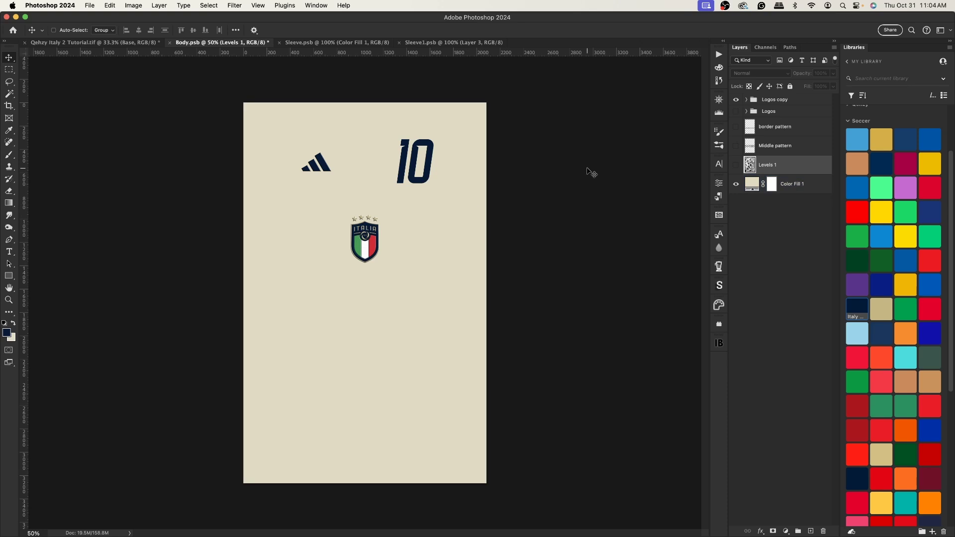
Show the border pattern and Middle pattern layers in Body.psb to examine the ornamental bands below the crest
left_click(736, 130)
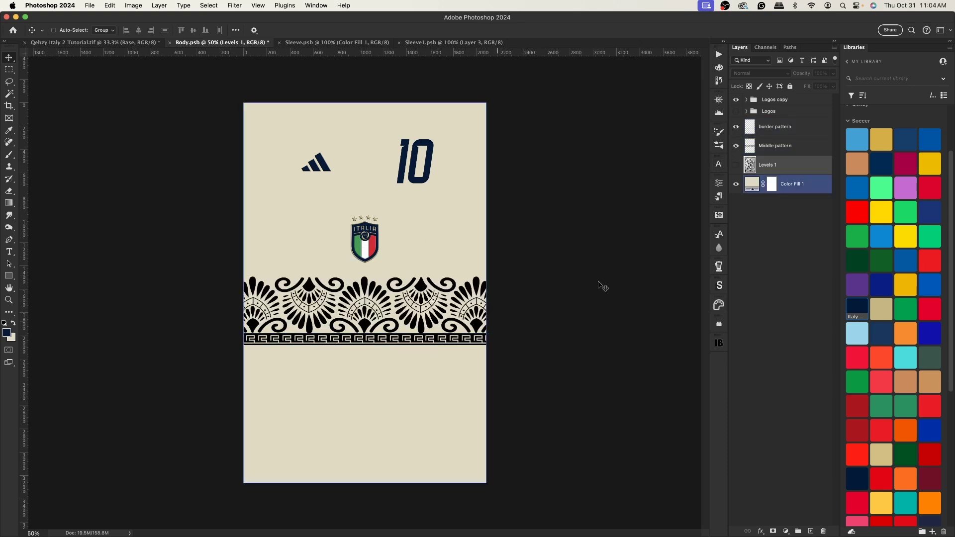
left_click(736, 145)
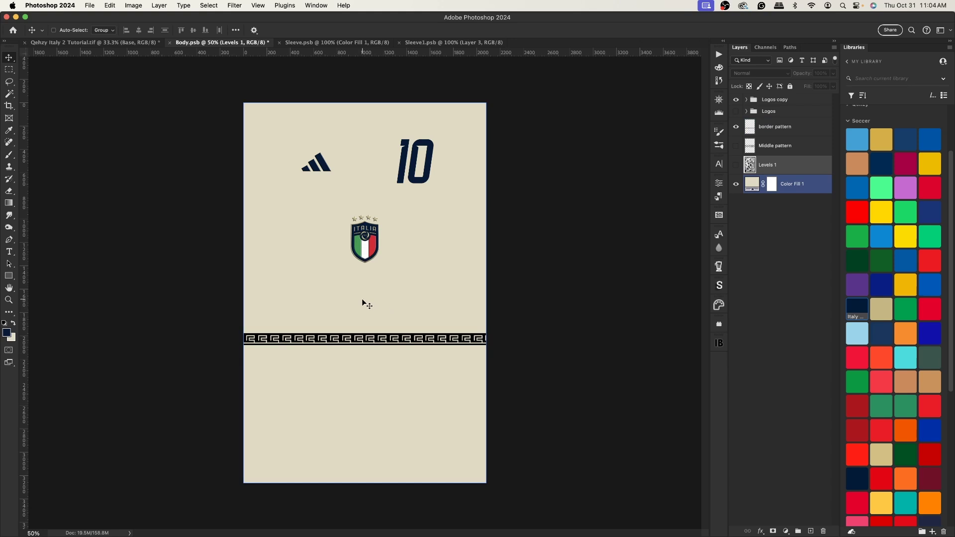
left_click(735, 146)
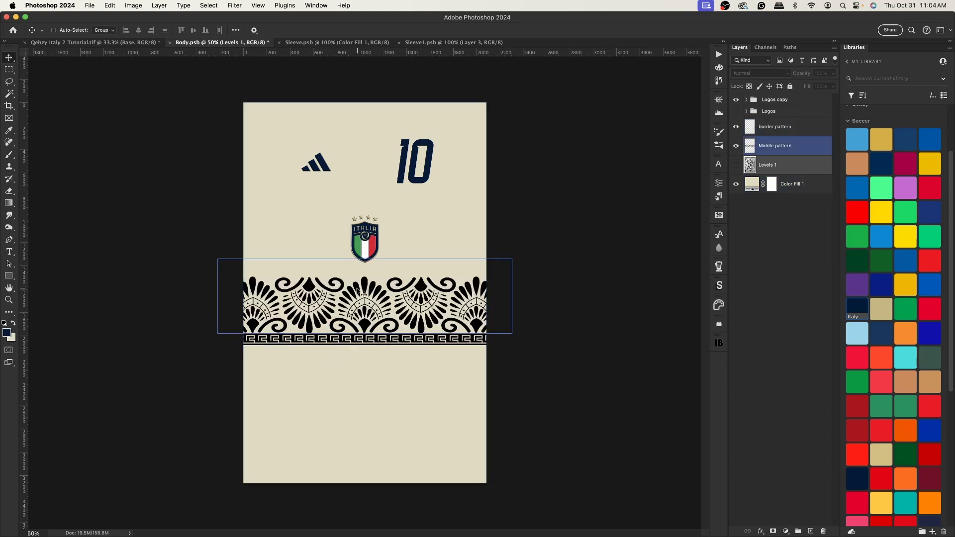
left_click(503, 288)
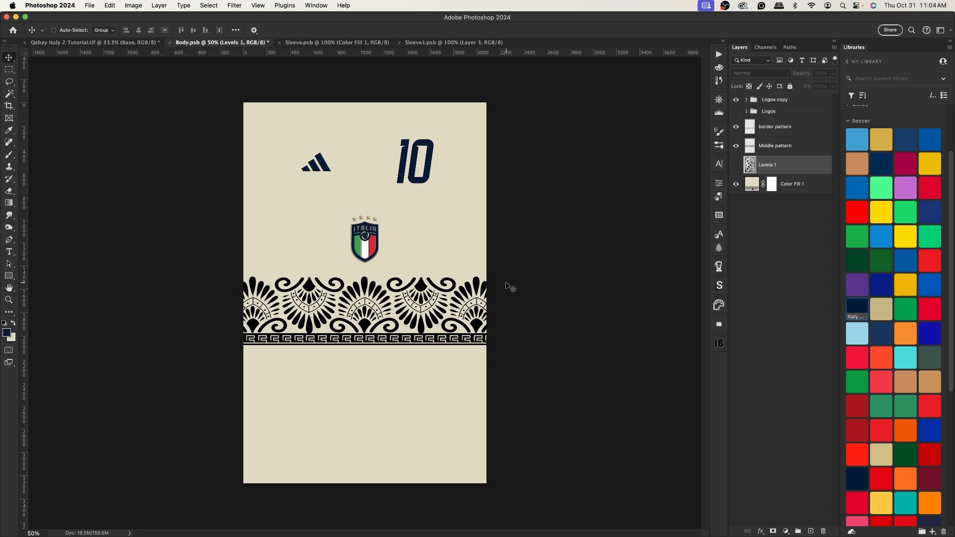
left_click(474, 261)
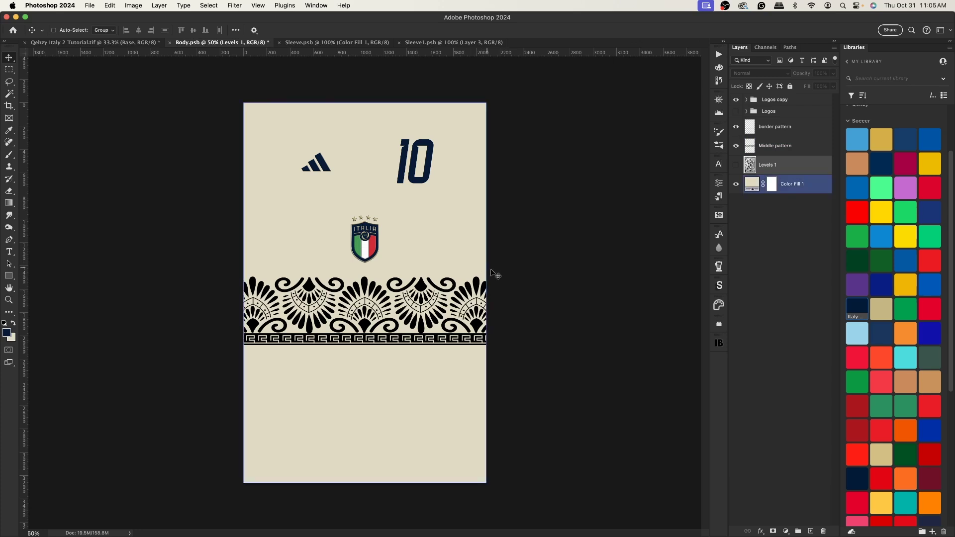
left_click(740, 128)
left_click(389, 311)
left_click(402, 299)
left_click(405, 358)
left_click(467, 342)
left_click(415, 343)
left_click(414, 340)
left_click(409, 294)
left_click(409, 293)
left_click(332, 313)
left_click(358, 303)
left_click(374, 291)
left_click(374, 291)
left_click(422, 268)
left_click(510, 231)
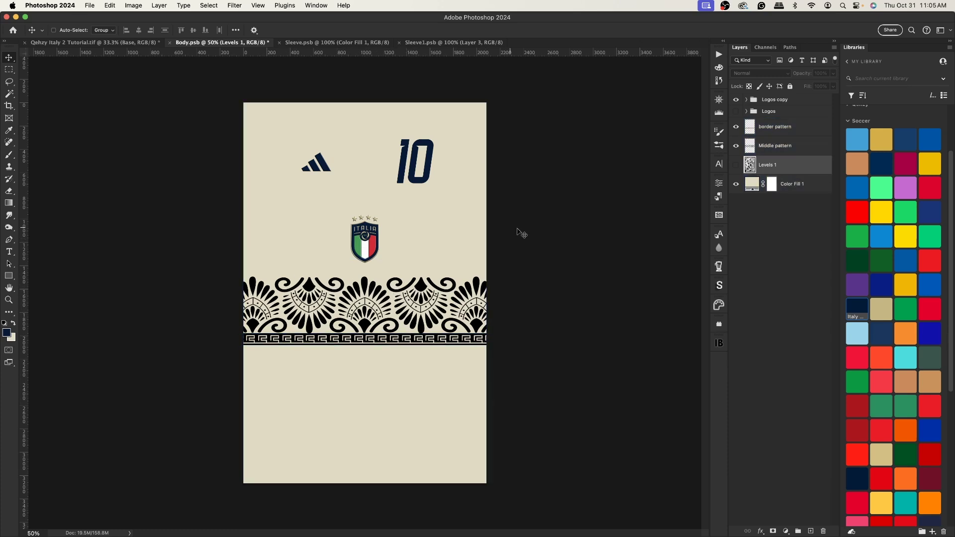
Hide the border pattern and Middle pattern layers in Body.psb
left_click(774, 145)
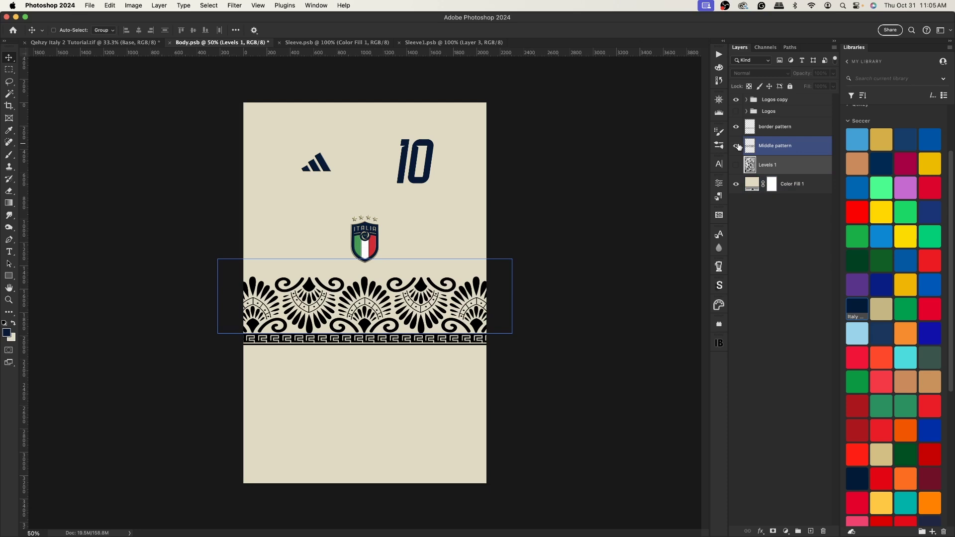
left_click(735, 126)
left_click(735, 146)
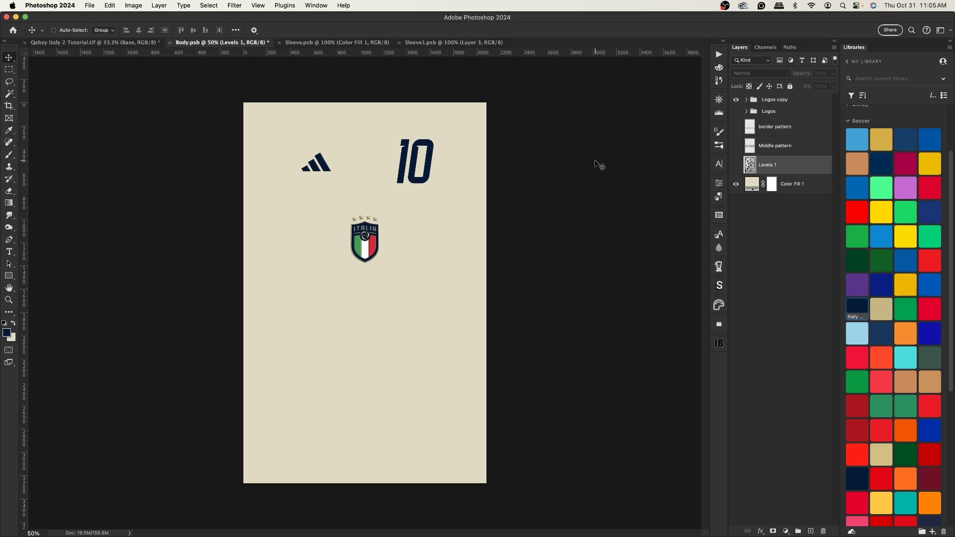
Show the Levels 1 leaf pattern in Body.psb and add a Threshold adjustment layer above it
scroll(515, 249, "up", 2)
left_click(785, 185)
left_click(735, 165)
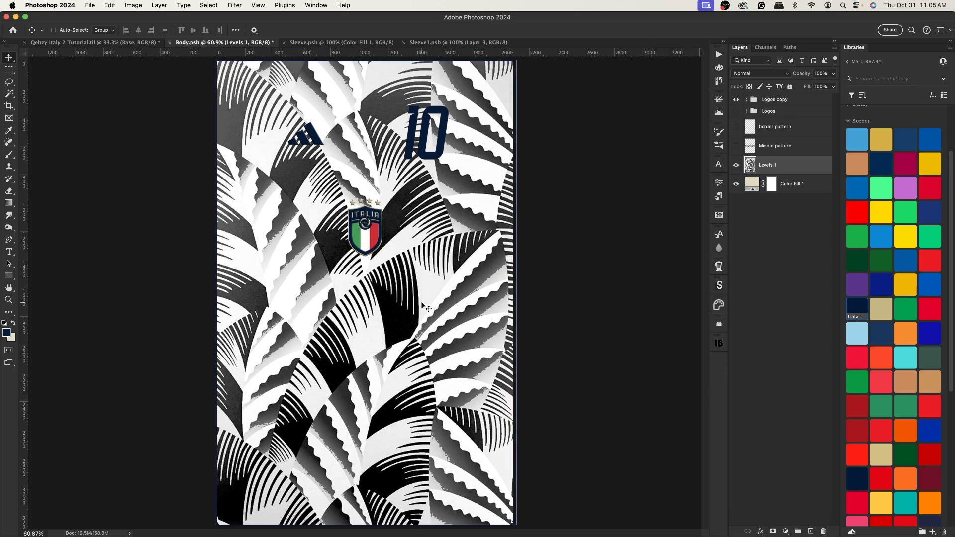
left_click(785, 531)
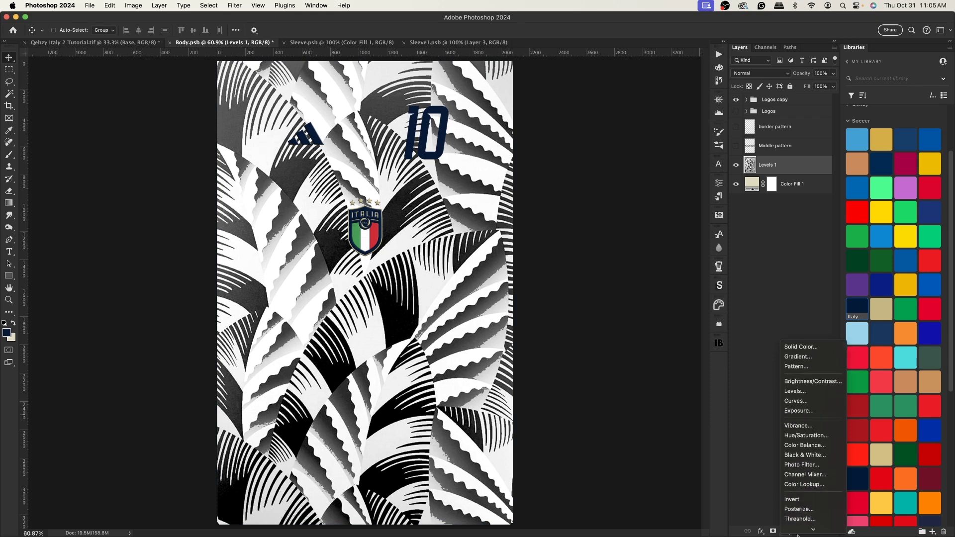
mouse_move(812, 529)
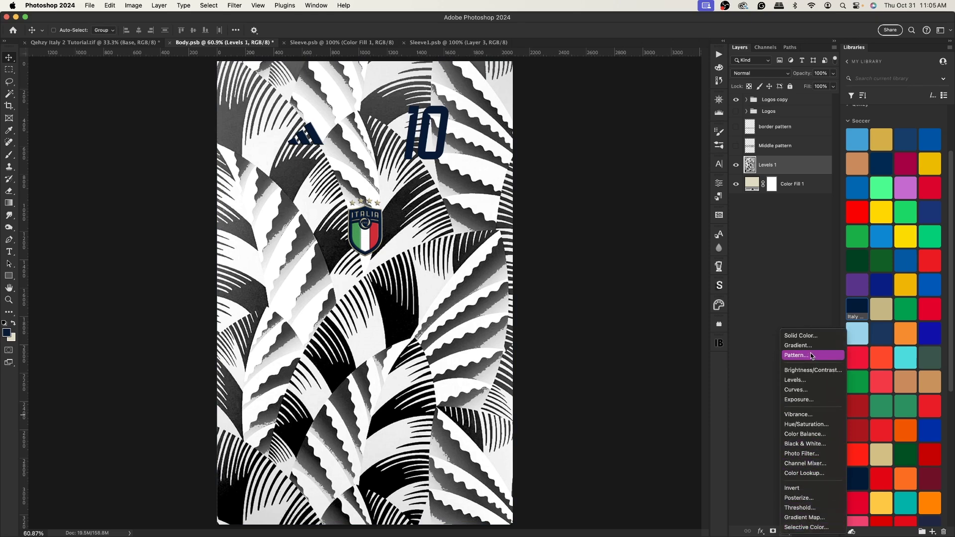
key("Escape")
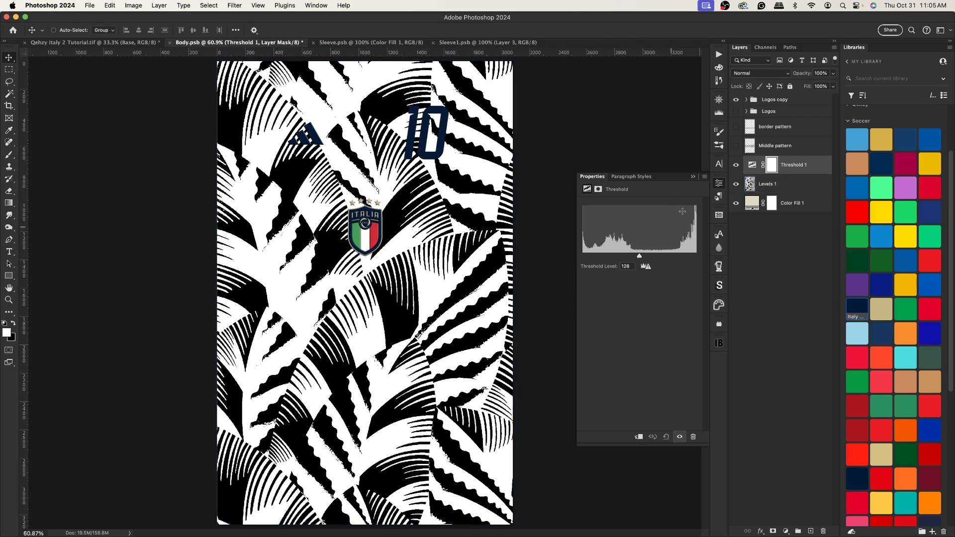
left_click(692, 177)
Try a lower threshold level on the leaf pattern and return it to 128
key("super")
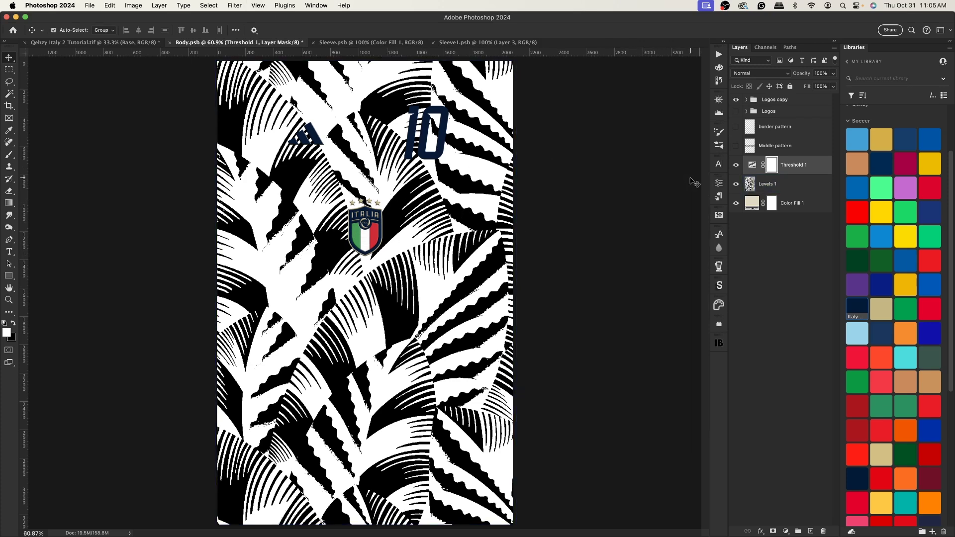
key("super+minus")
key("super+minus")
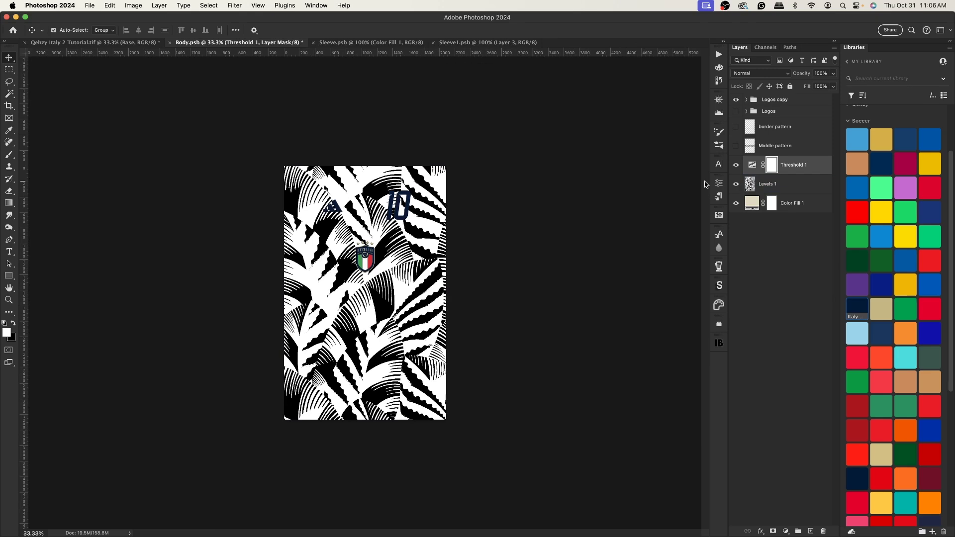
key("super+0")
double_click(752, 164)
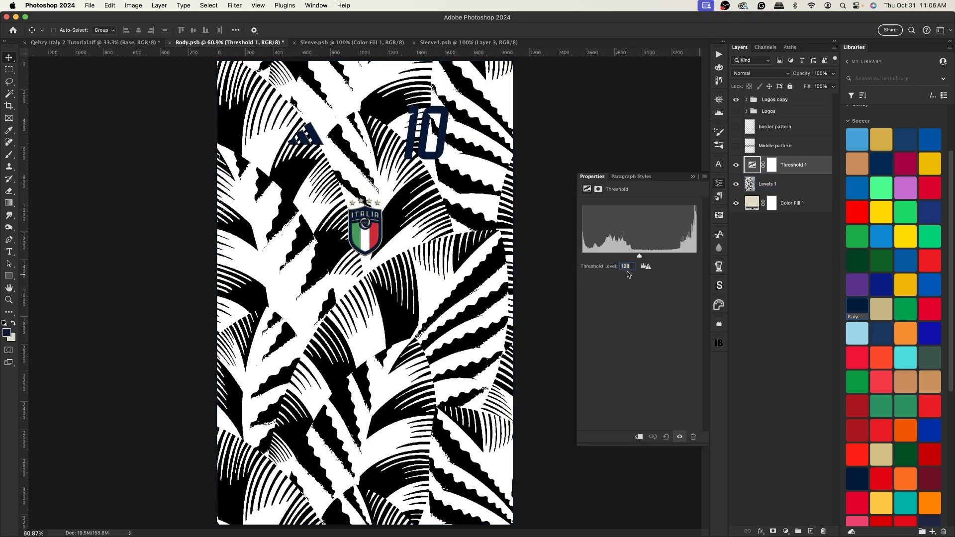
left_click_drag(645, 255, 609, 261)
key("BackSpace")
key("BackSpace")
type("12")
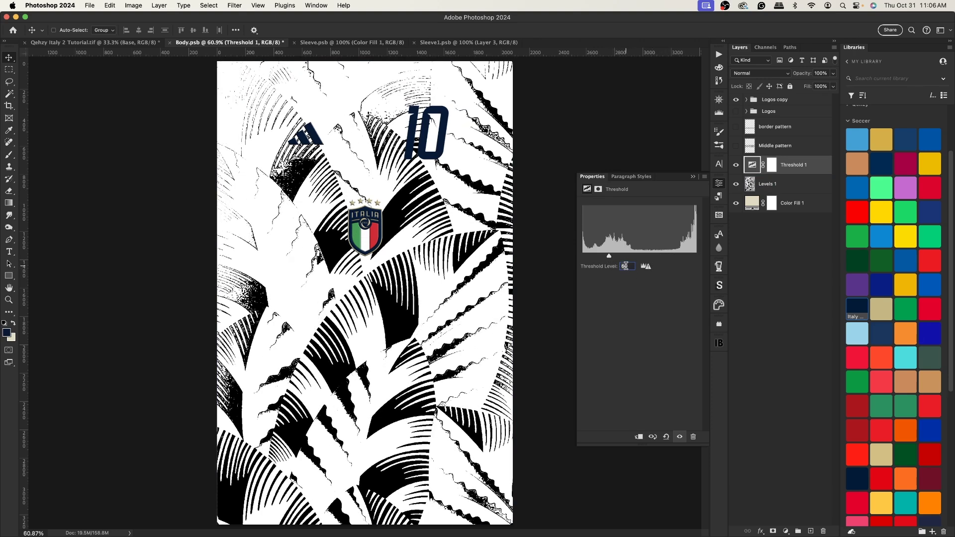
type("8")
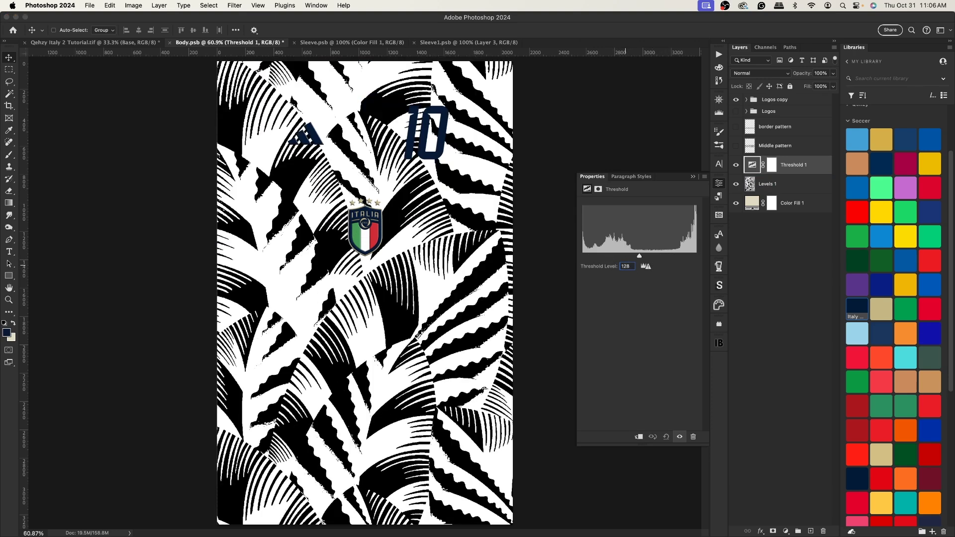
Group the Threshold 1 and Levels 1 layers, duplicate the group and merge the duplicate into one pixel layer
left_click(794, 185, "shift")
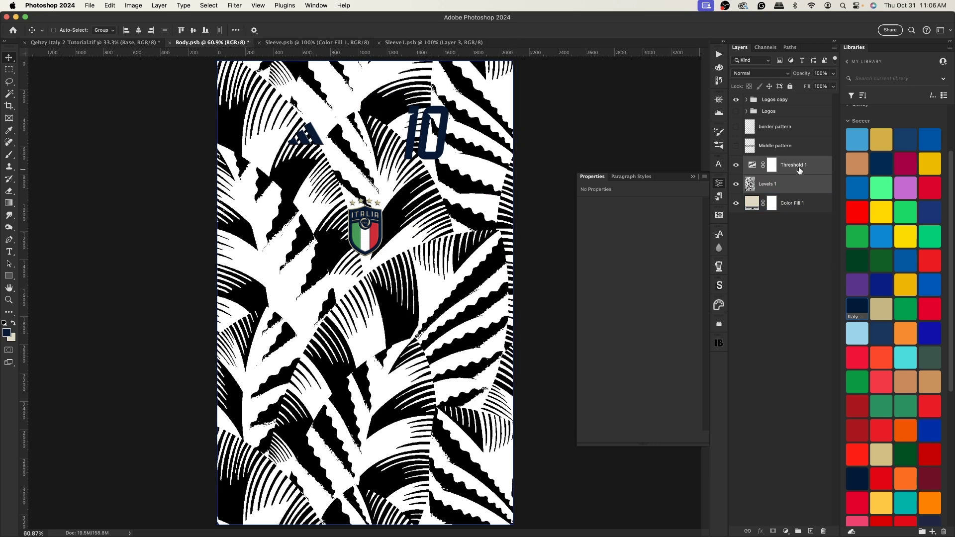
key("super+g")
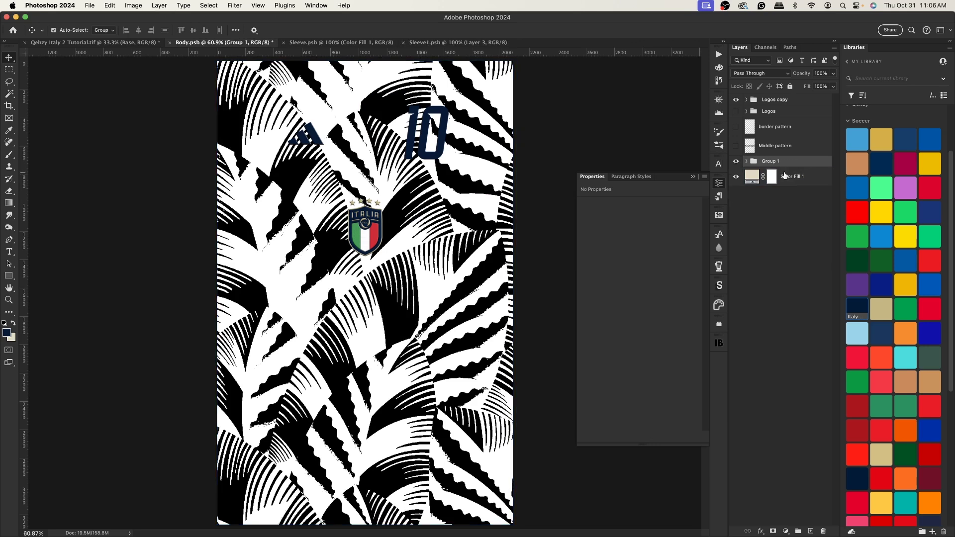
key("super+j")
key("super+e")
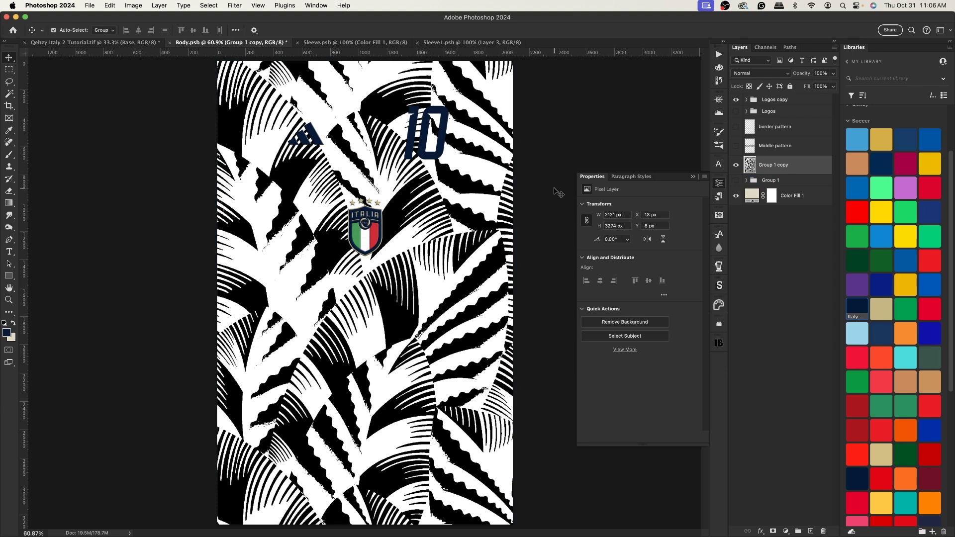
Scale the merged leaf pattern down proportionally and place it in the lower right part of the shirt, starting at the vertical centre line
key("super+minus")
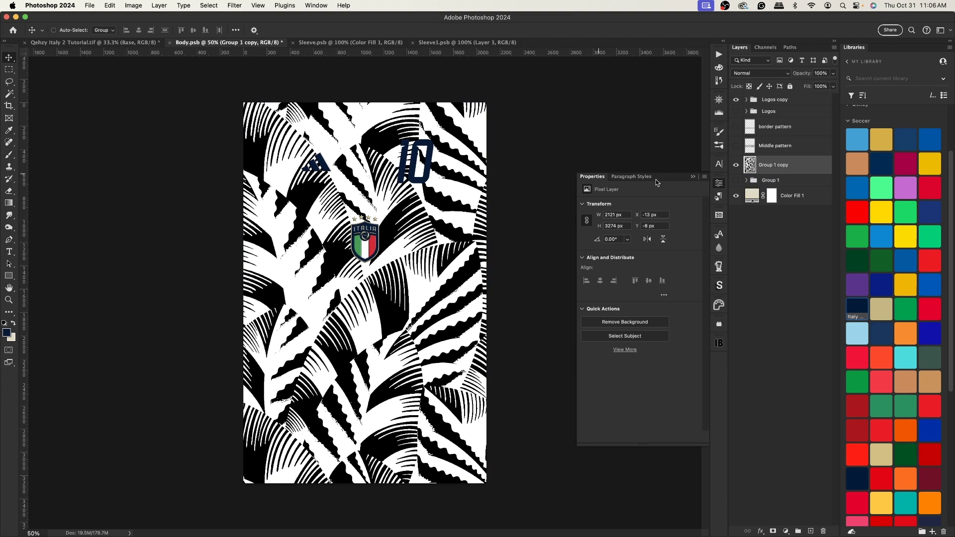
left_click(692, 176)
key("super+t")
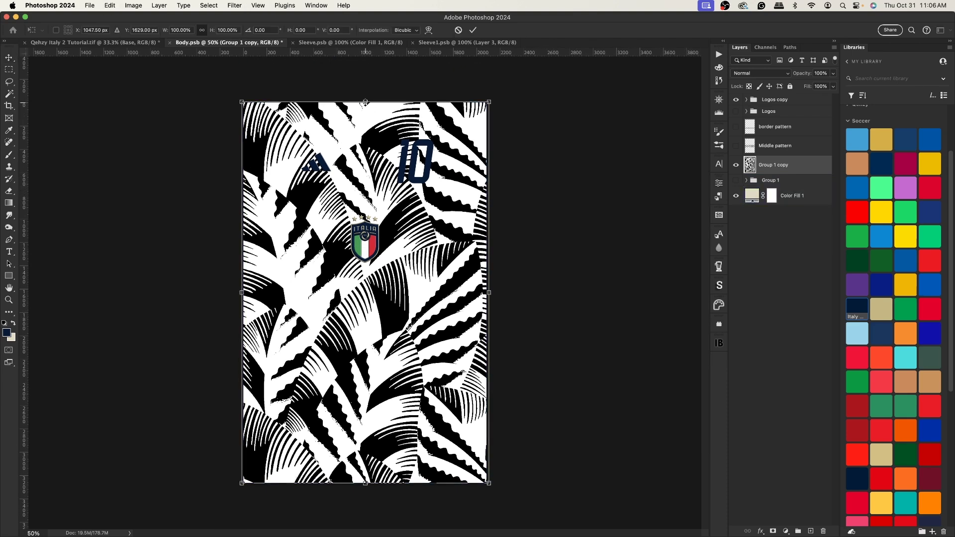
left_click_drag(371, 103, 383, 267)
left_click_drag(323, 324, 392, 324)
key("Return")
Duplicate the scaled leaf pattern and stack the copy directly above it to fill the shirt's right half
left_click_drag(396, 329, 404, 325)
key("super+j")
left_click_drag(460, 384, 436, 177)
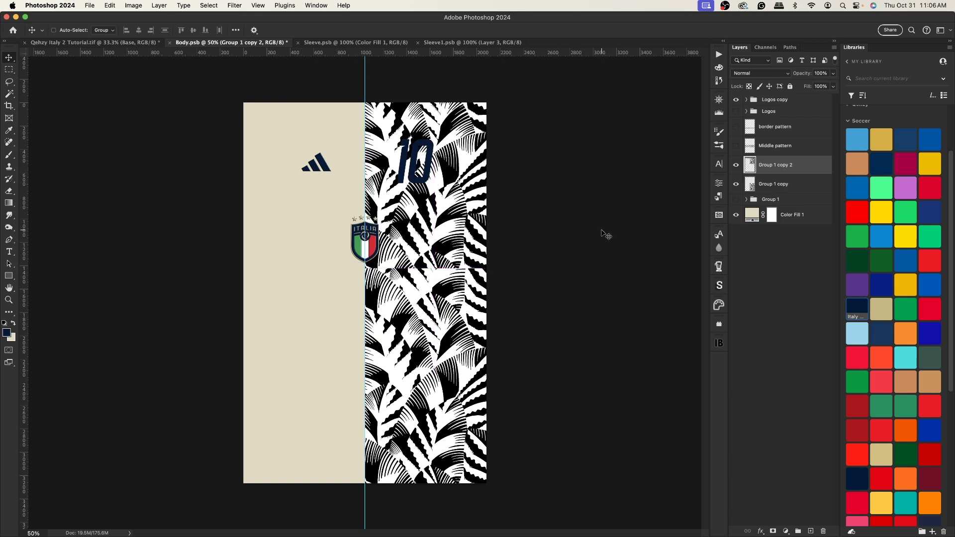
Duplicate both right-half pattern layers, flip the copies horizontally and move them to cover the shirt's left half
left_click(779, 185, "shift")
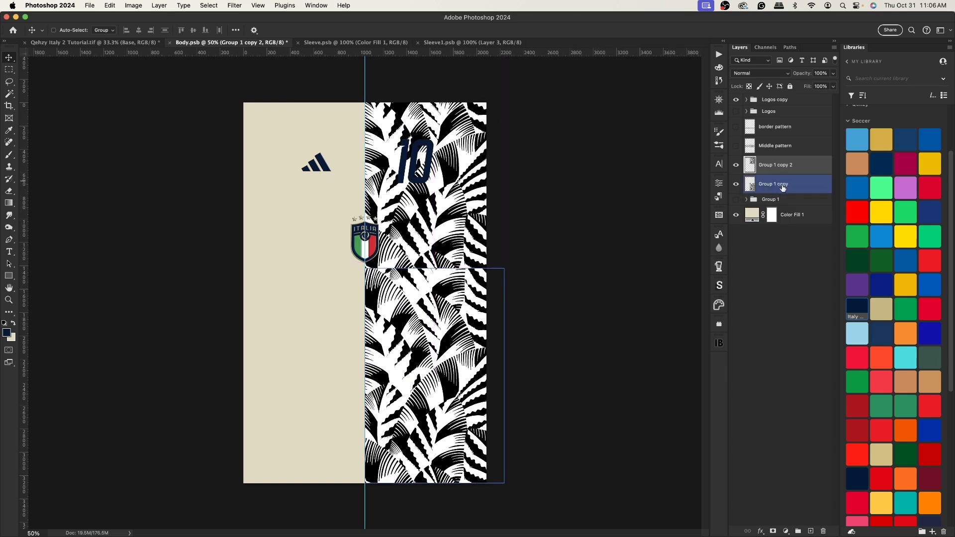
key("super+j")
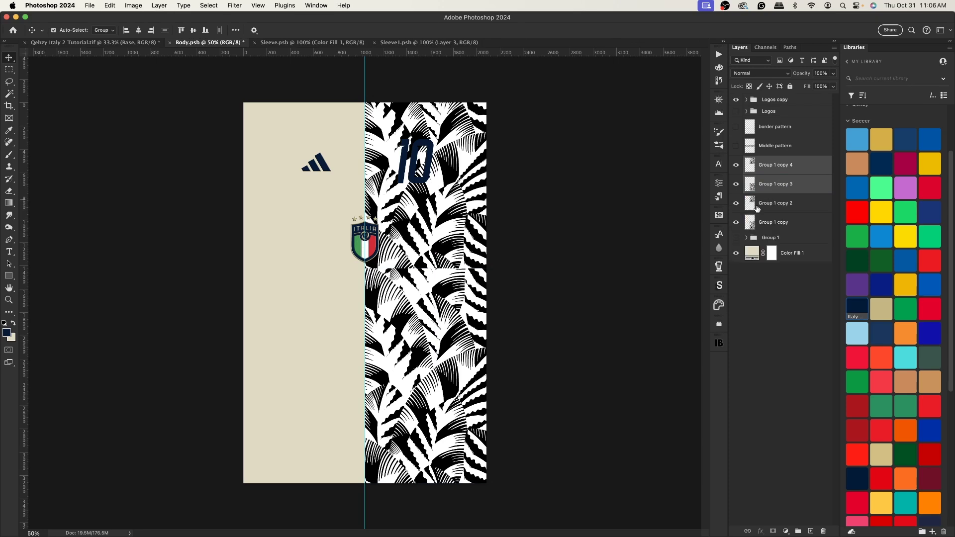
key("super+t")
right_click(417, 258)
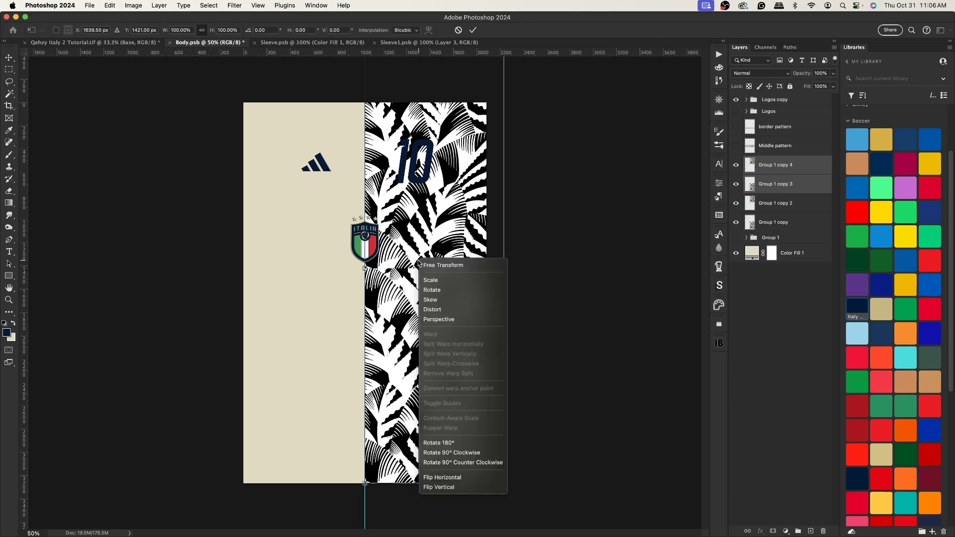
left_click(477, 480)
left_click_drag(460, 351, 321, 351)
key("Return")
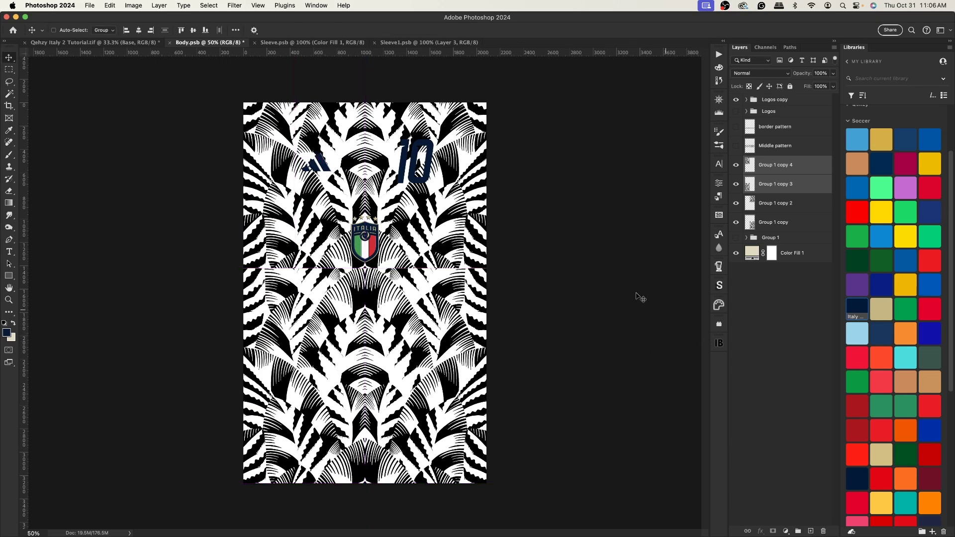
Flip the two pattern layers on the shirt's left half horizontally in place
key("super")
key("super+t")
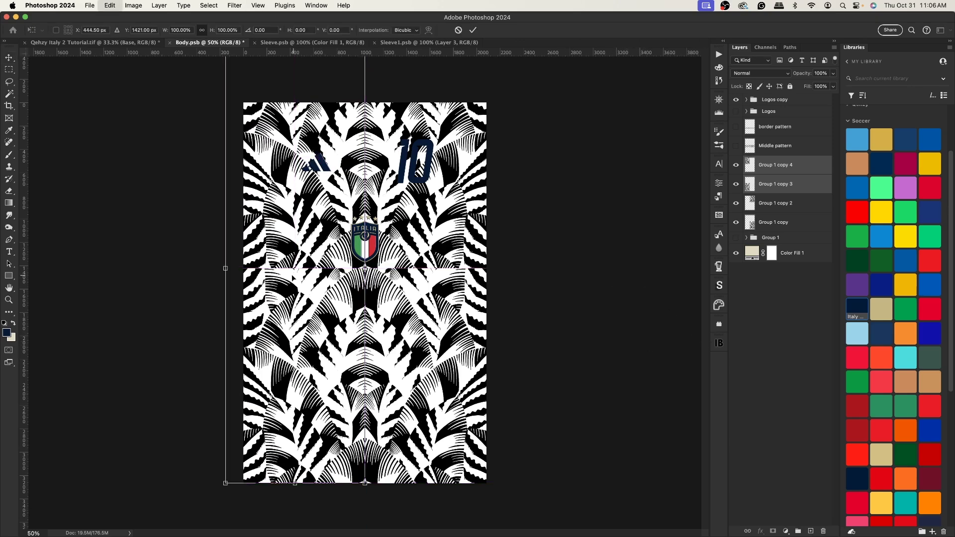
right_click(282, 271)
left_click(342, 490)
key("Return")
Flip the two pattern layers on the shirt's right half, Group 1 copy and Group 1 copy 2, horizontally in place
left_click(786, 203)
left_click(789, 220, "shift")
key("super+t")
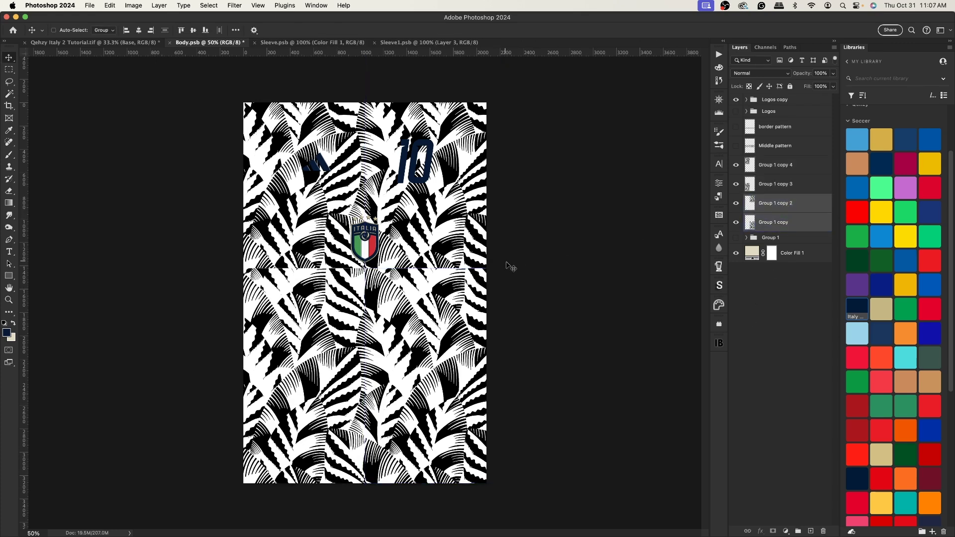
right_click(395, 300)
left_click(418, 517)
key("Return")
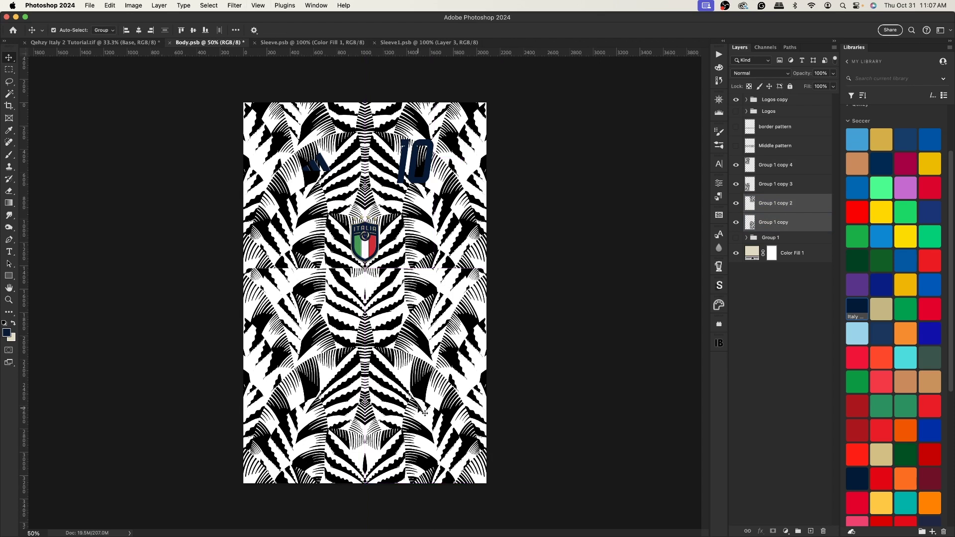
Group all four leaf pattern copies, merge a duplicate of the group into one layer and keep the original group hidden
key("super")
left_click(777, 164, "shift")
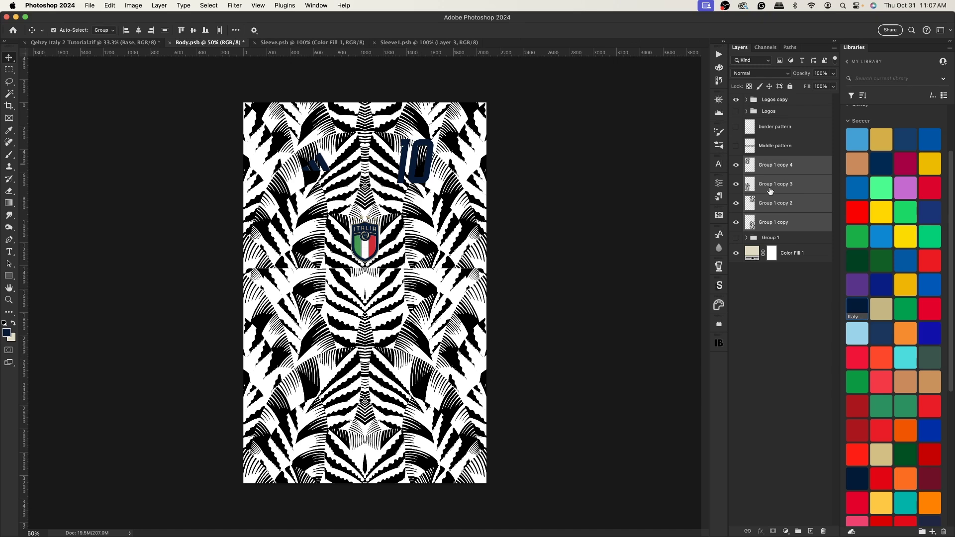
key("super+g")
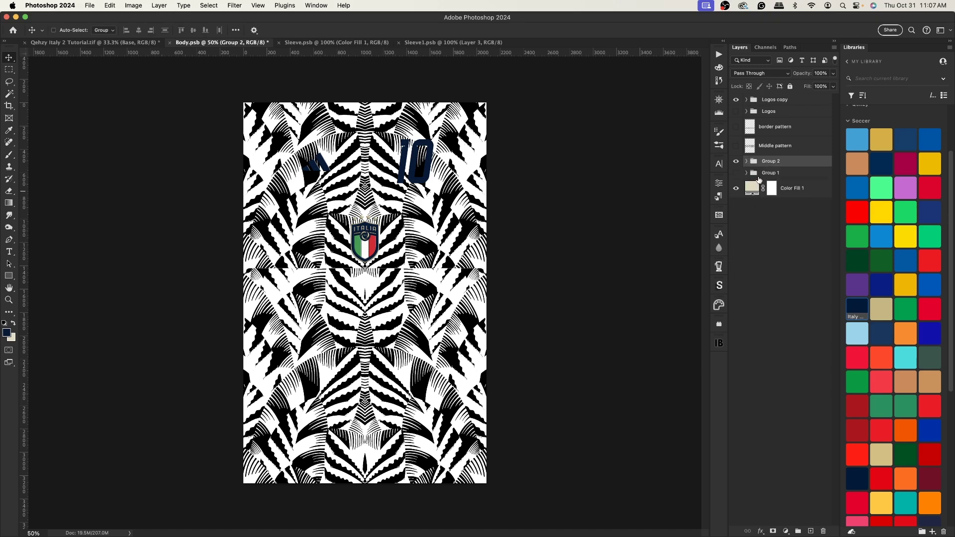
key("super+j")
key("super+e")
left_click(736, 180)
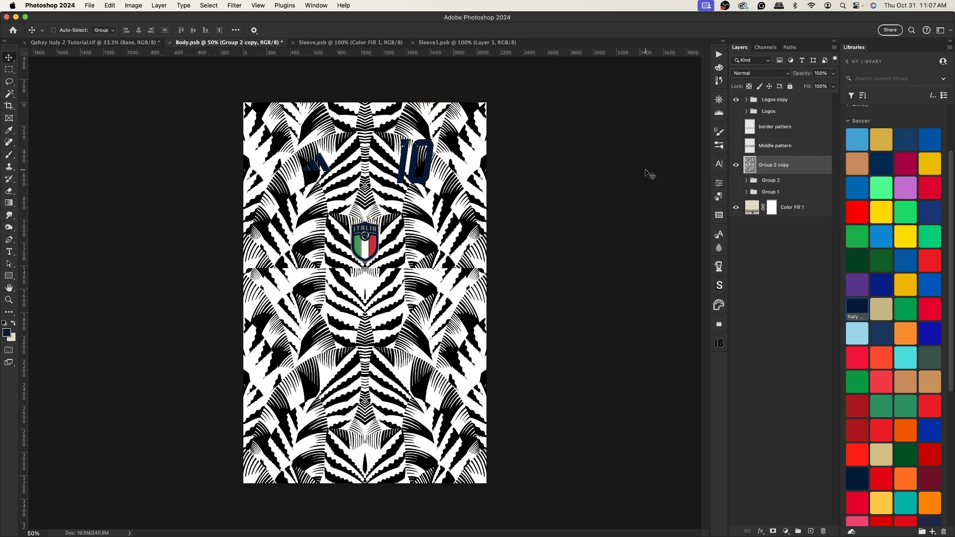
Set the merged leaf pattern's blend mode to Overlay and its opacity to 26%
left_click(759, 73)
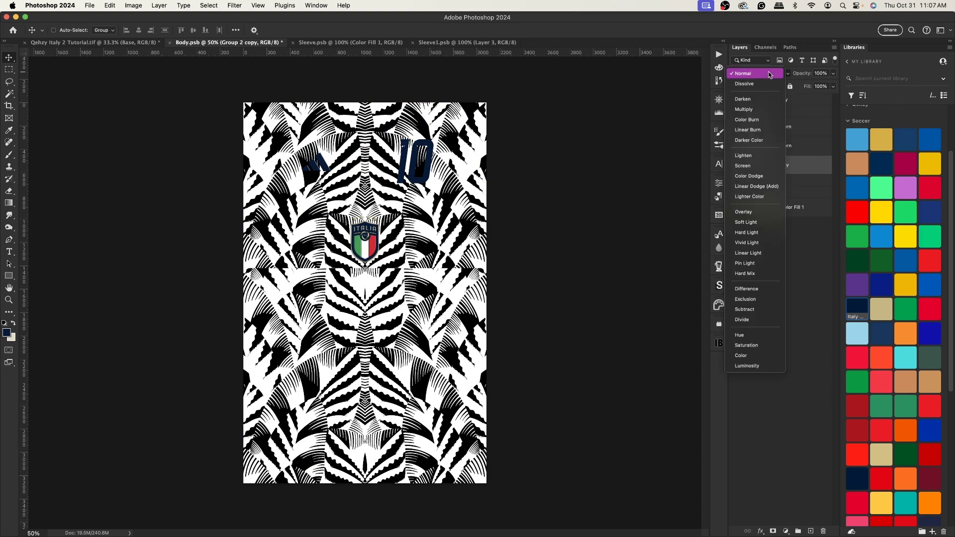
left_click(770, 217)
left_click(819, 73)
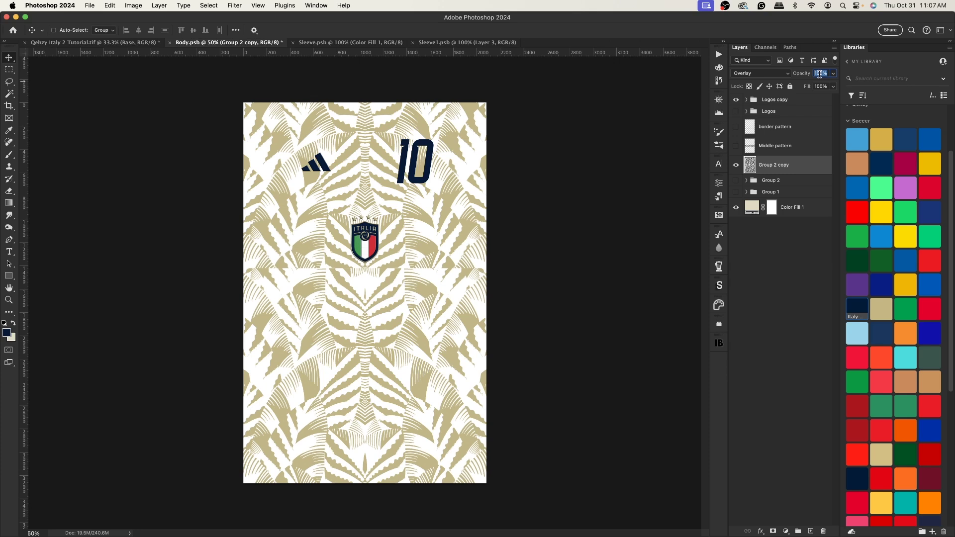
type("26")
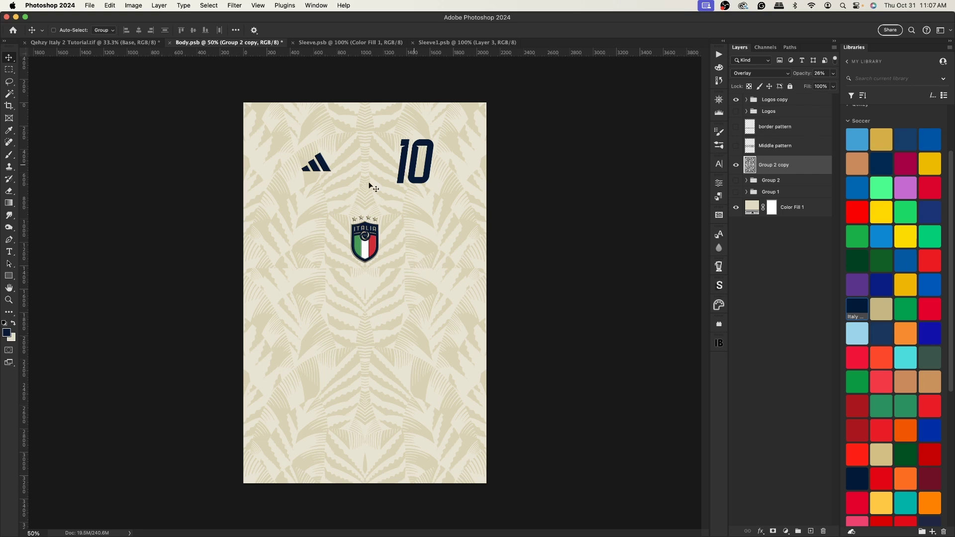
Draw a navy rectangle about 2097 by 469 px across the shirt behind the Italia crest
key("u")
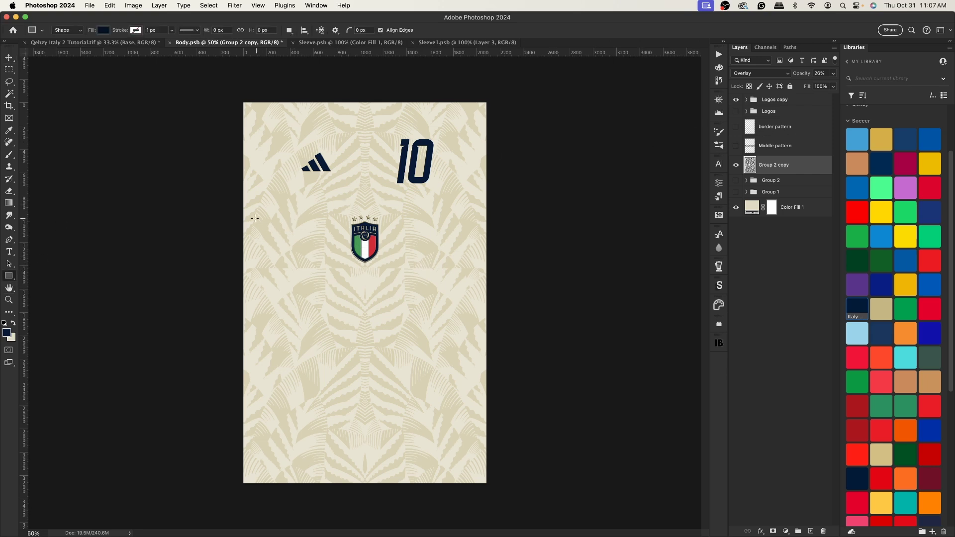
left_click_drag(243, 211, 487, 270)
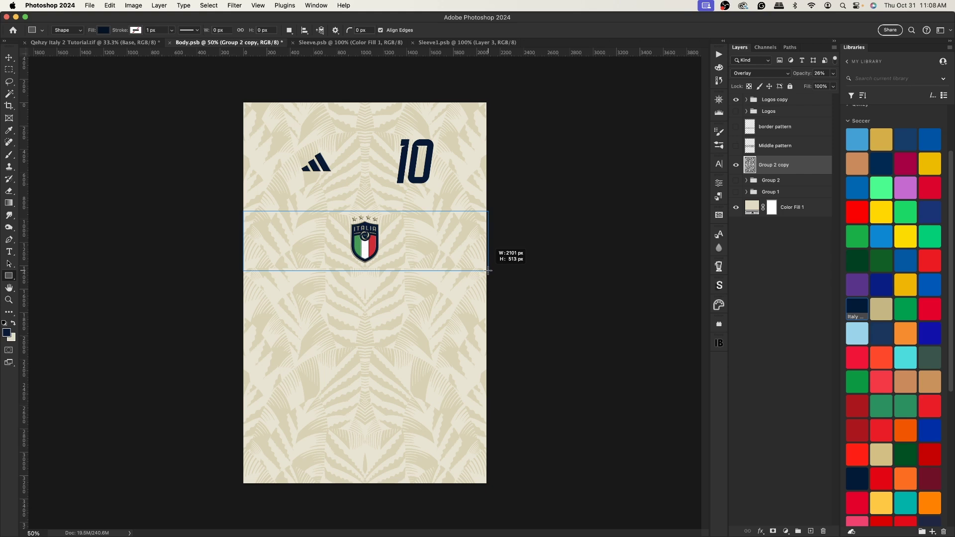
left_click_drag(487, 271, 488, 265)
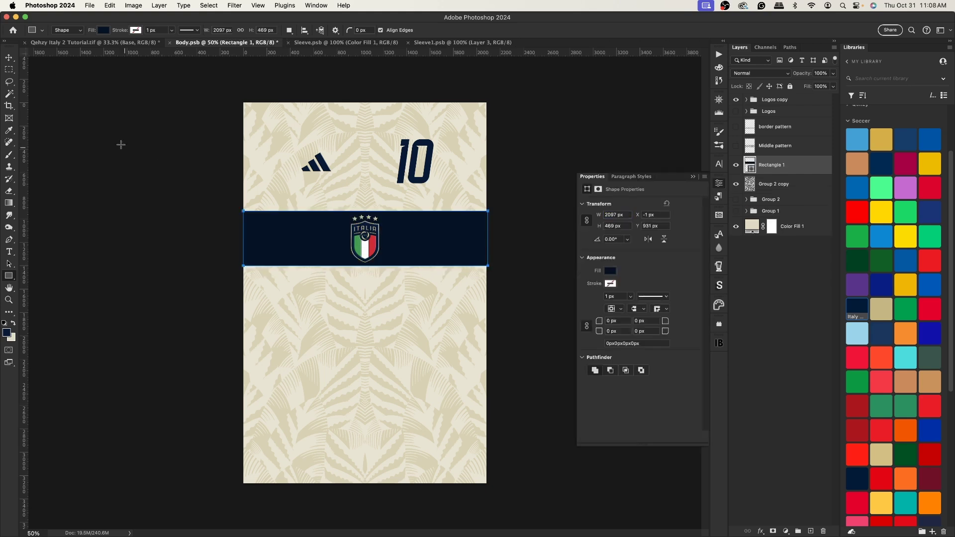
Widen the navy band evenly past both side edges of the shirt artwork
key("super+t")
left_click_drag(243, 238, 212, 239)
key("Return")
key("super+a")
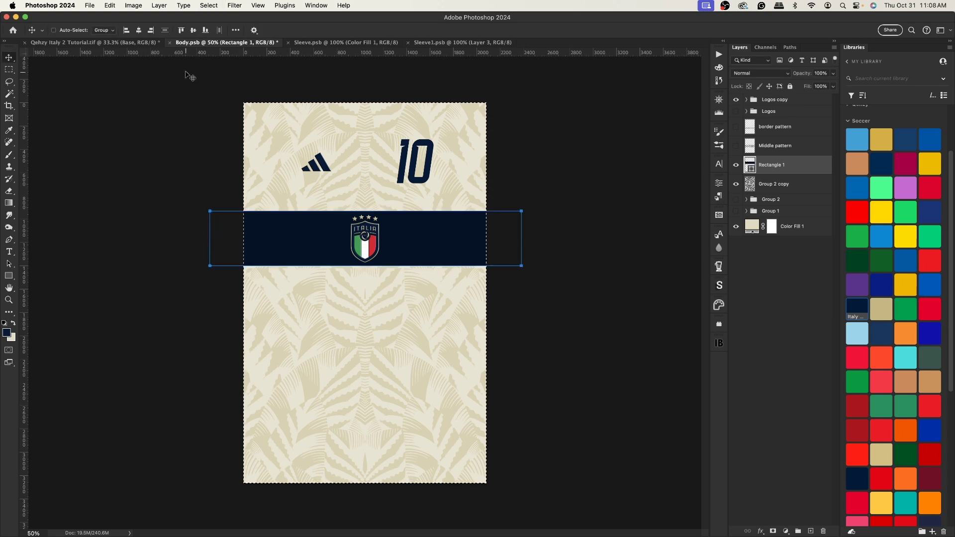
key("super+d")
Show the border pattern layer, move it straight up about 159 px below the navy band, and hide it again
left_click(740, 127)
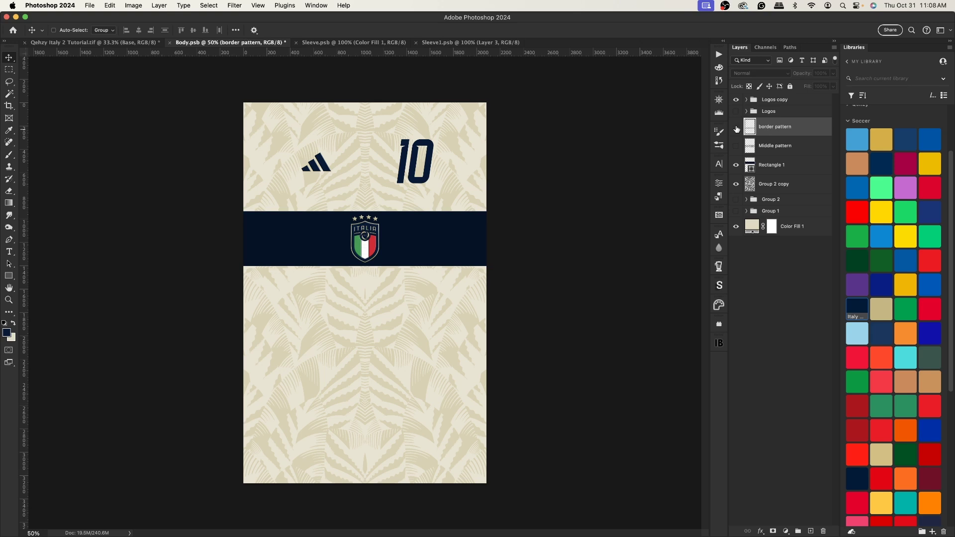
left_click(736, 127)
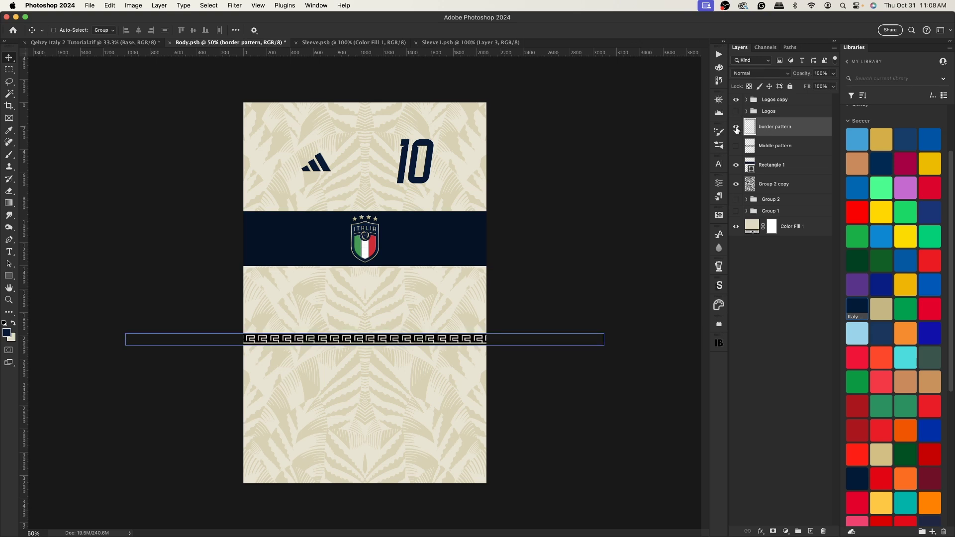
left_click_drag(411, 327, 413, 309)
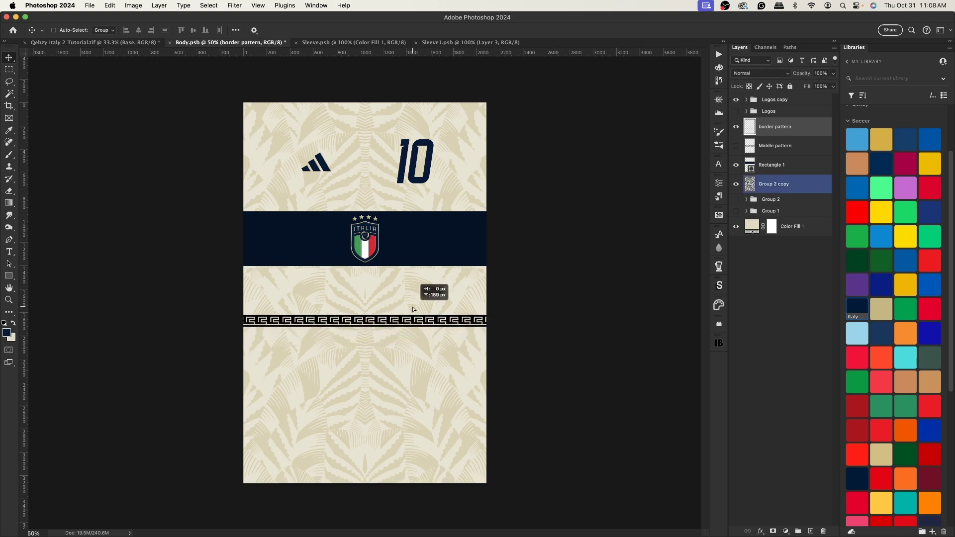
left_click(736, 127)
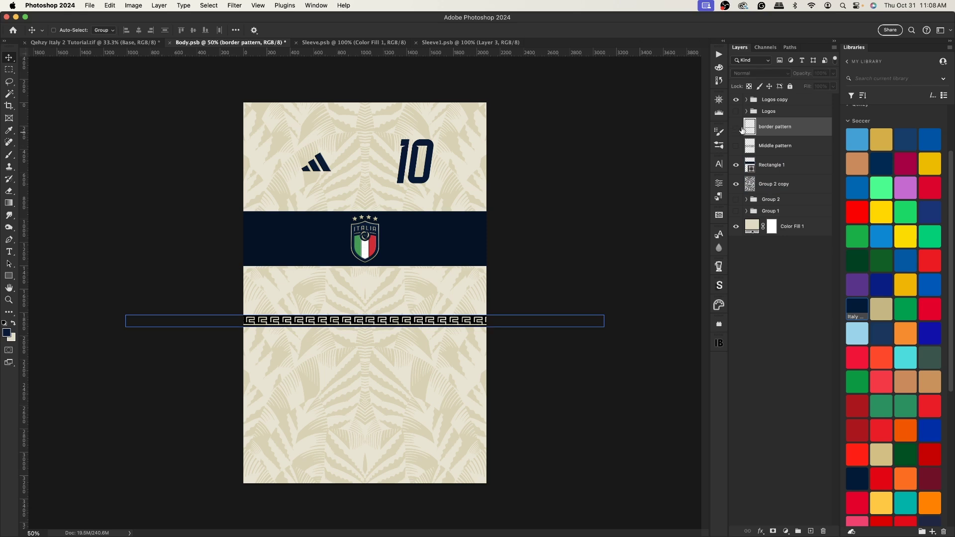
Add a navy solid colour fill in the border pattern's shape above Rectangle 1 and place it along the chest band's upper edge
left_click(750, 128, "super")
left_click(783, 168)
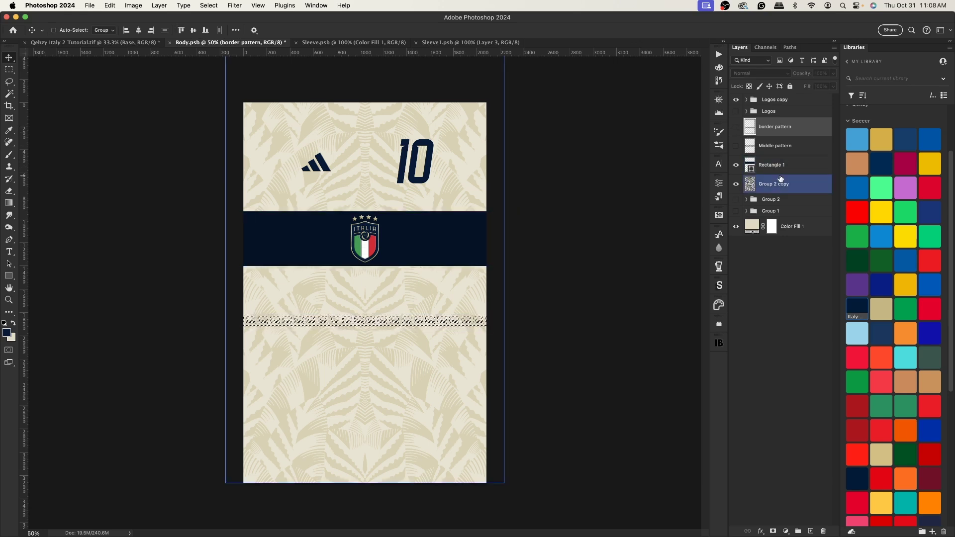
left_click(785, 531)
left_click(524, 377)
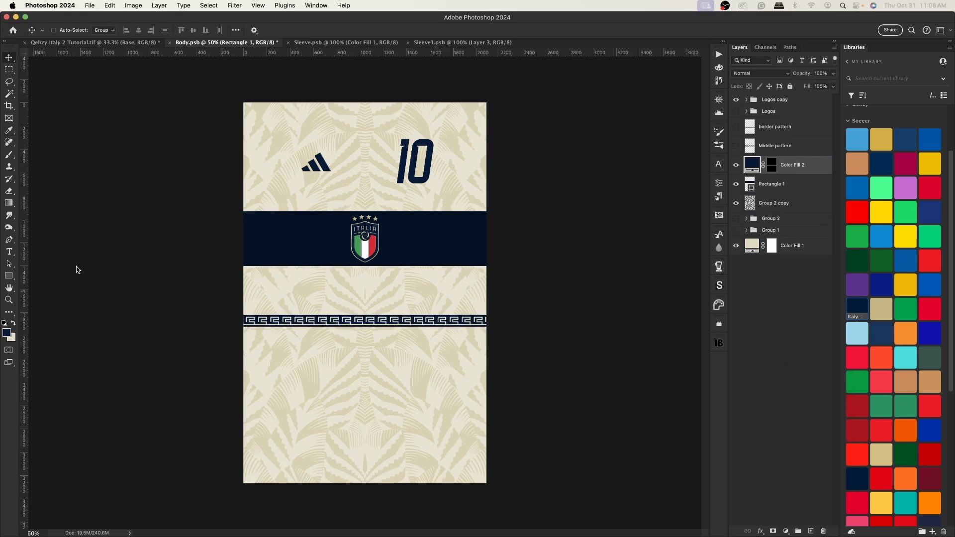
left_click_drag(411, 326, 408, 205)
Duplicate the navy key border, flip the copy vertically and move it down to the chest band's lower edge
left_click(482, 221, "super")
key("super+j")
key("super+t")
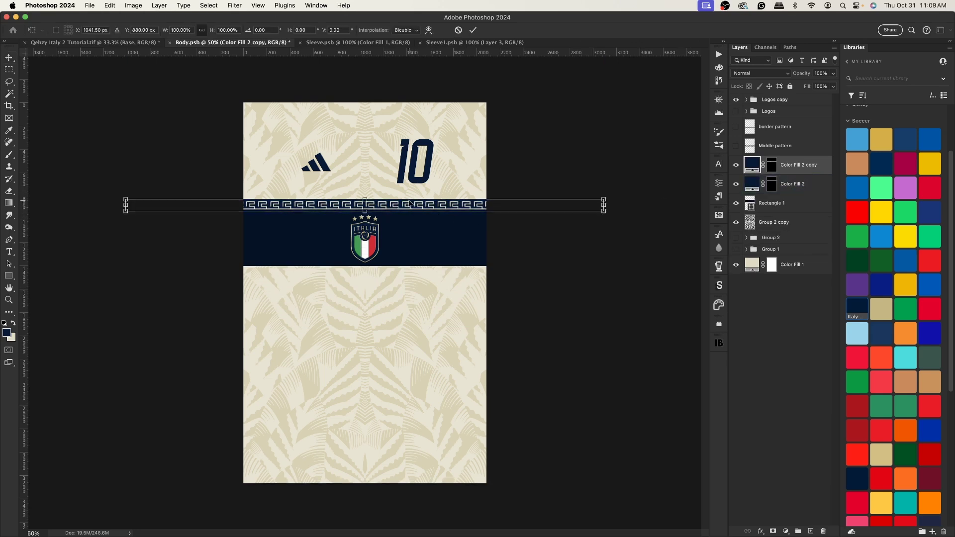
right_click(408, 201)
left_click(450, 433)
key("Return")
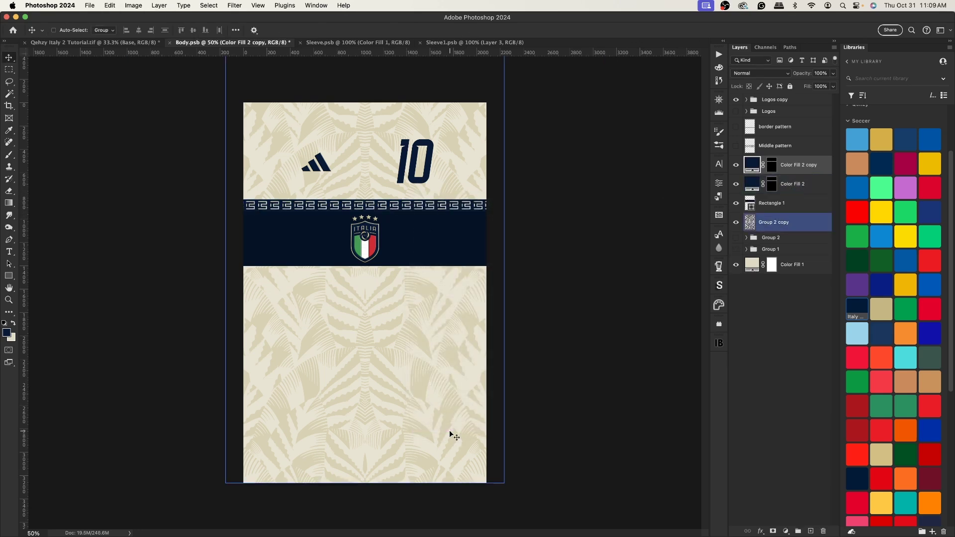
left_click_drag(432, 234, 436, 290)
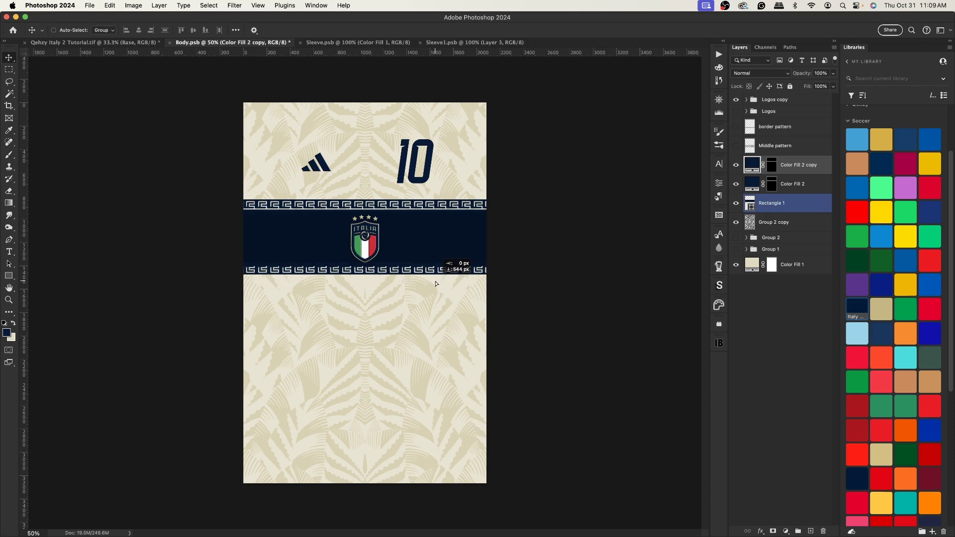
Check the navy colour match between borders and band, and delete the flipped Color Fill 2 copy
key("super+equal")
key("super+equal")
key("super+minus")
key("super+minus")
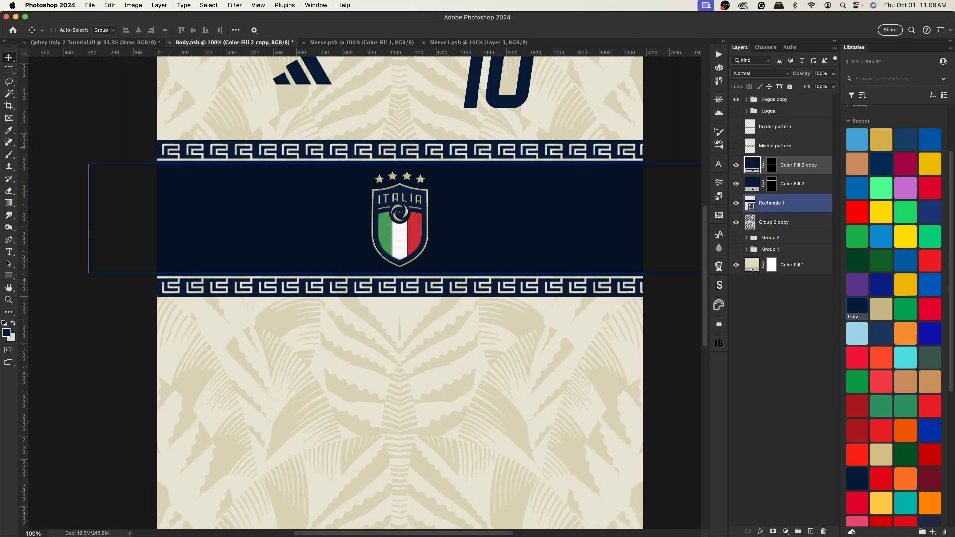
key("i")
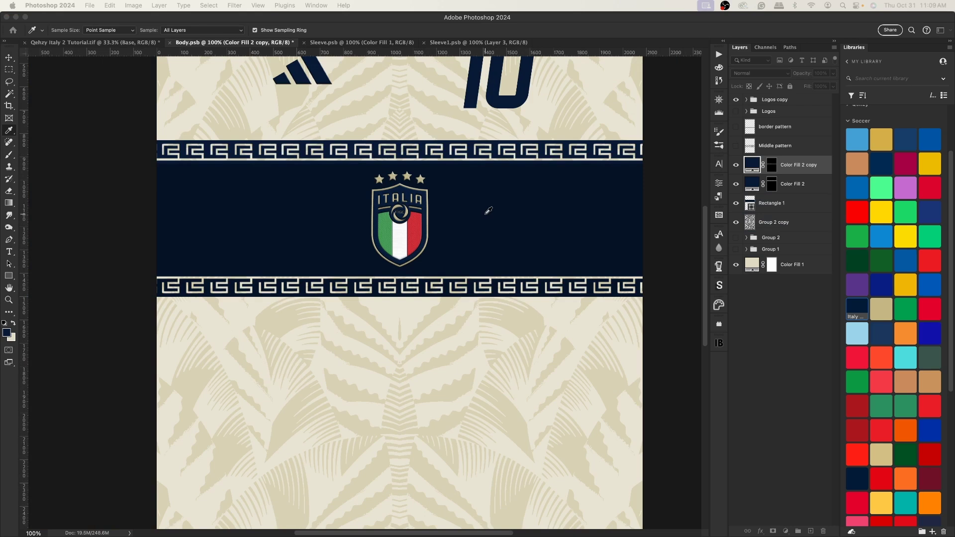
left_click(760, 185)
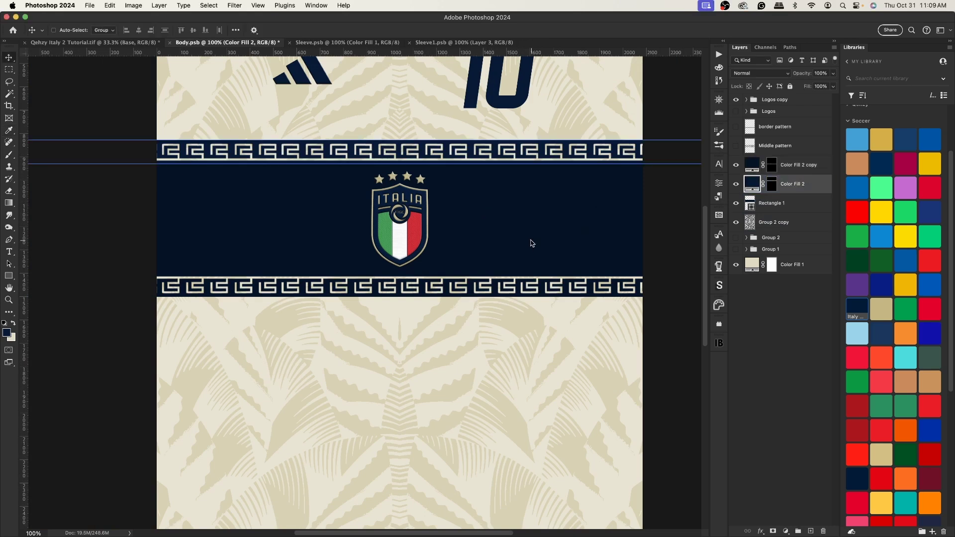
key("v")
left_click(796, 170)
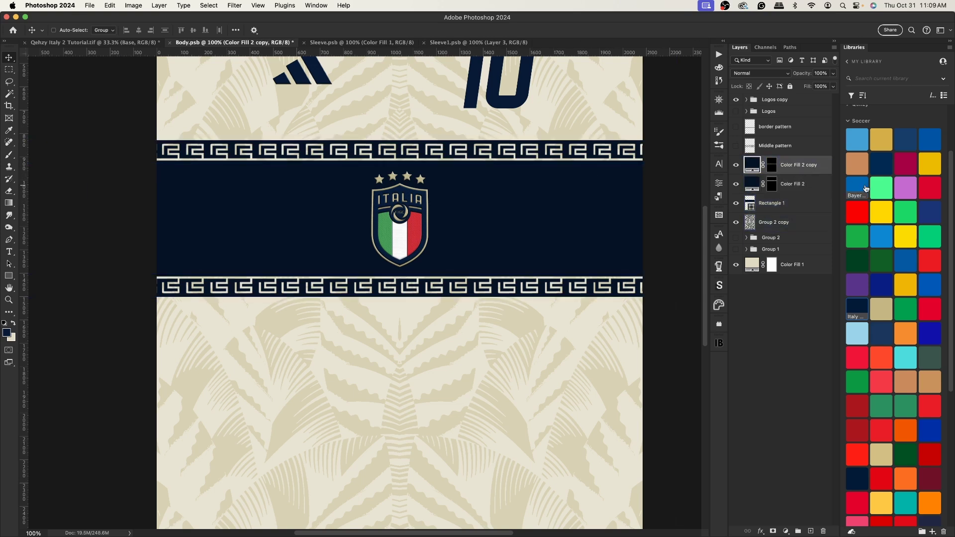
key("Delete")
Duplicate the navy band rectangle in place and recolour the copy with the cream background colour
left_click_drag(577, 199, 577, 196)
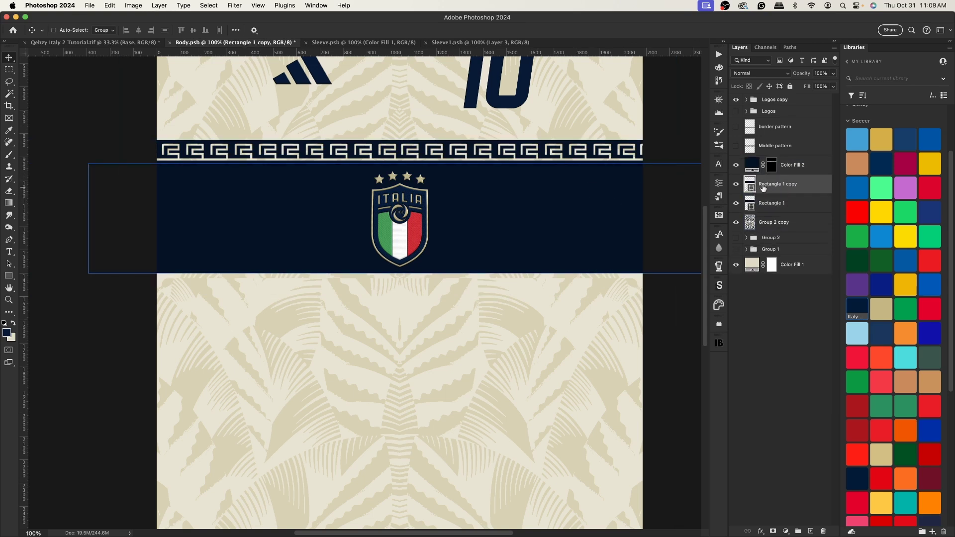
double_click(750, 187)
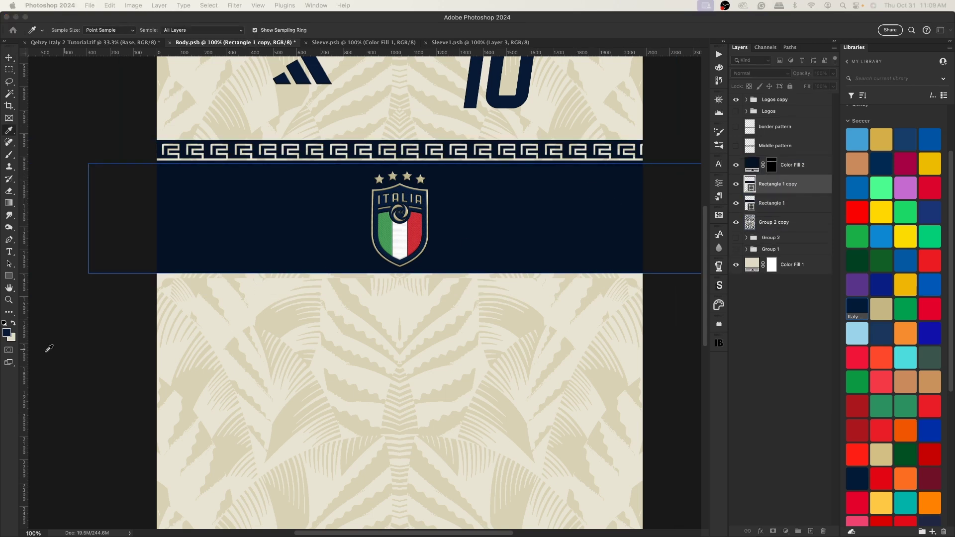
left_click(13, 338)
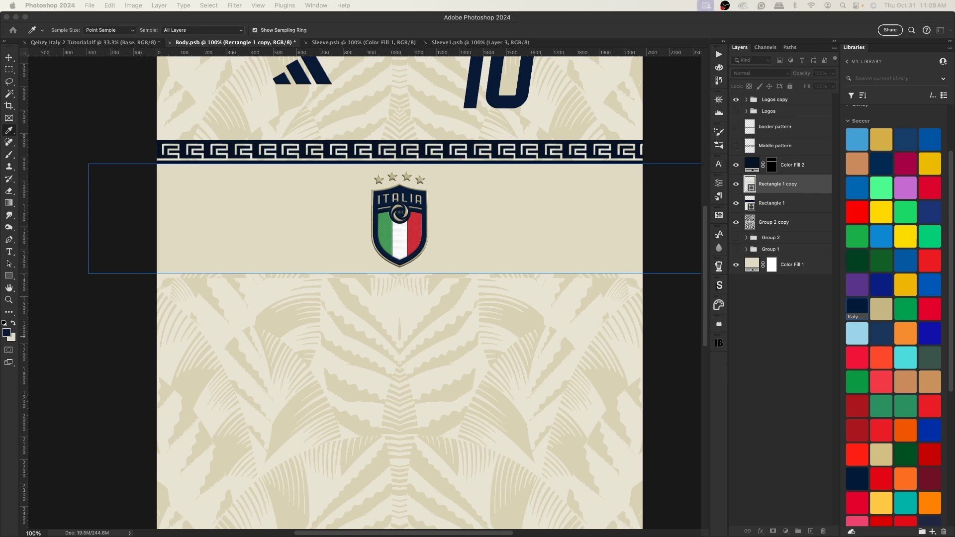
left_click(659, 262)
Resize the cream rectangle vertically to about -24% so it backs the upper key border and extends slightly below it
key("super+t")
left_click_drag(399, 273, 401, 148)
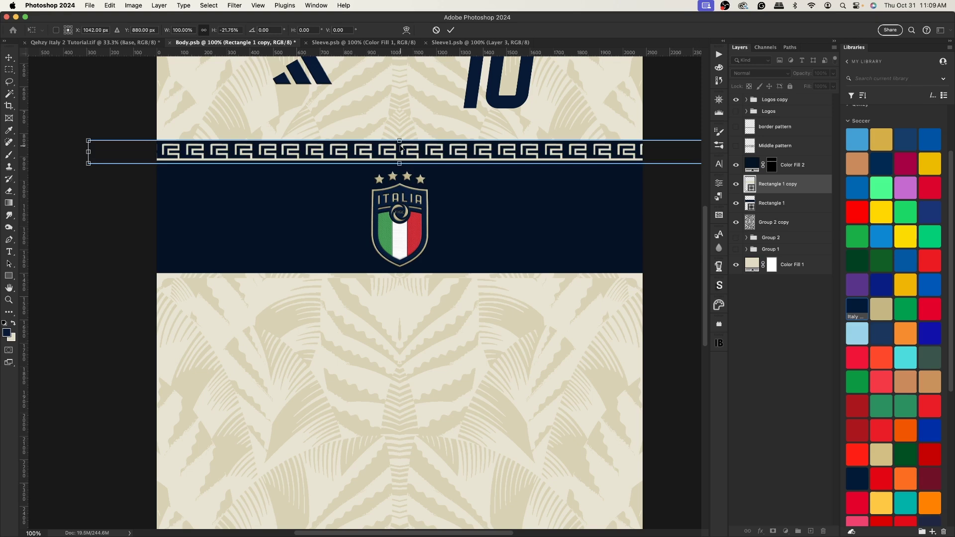
key("super+equal")
key("super+equal")
scroll(430, 162, "up", 10)
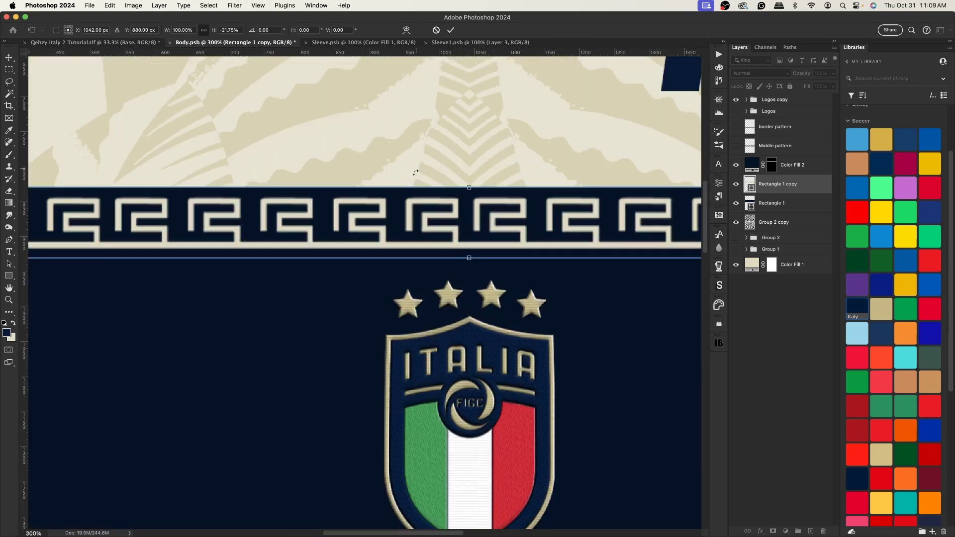
left_click_drag(469, 257, 470, 262)
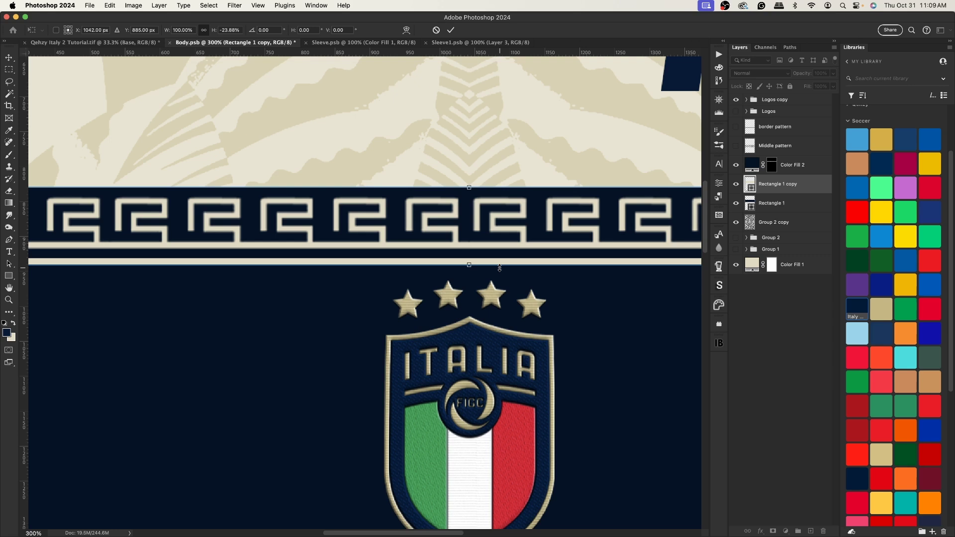
key("Return")
Flip the navy key border along the band's upper edge vertically
key("super+0")
left_click(491, 190, "super")
key("super+t")
right_click(425, 187)
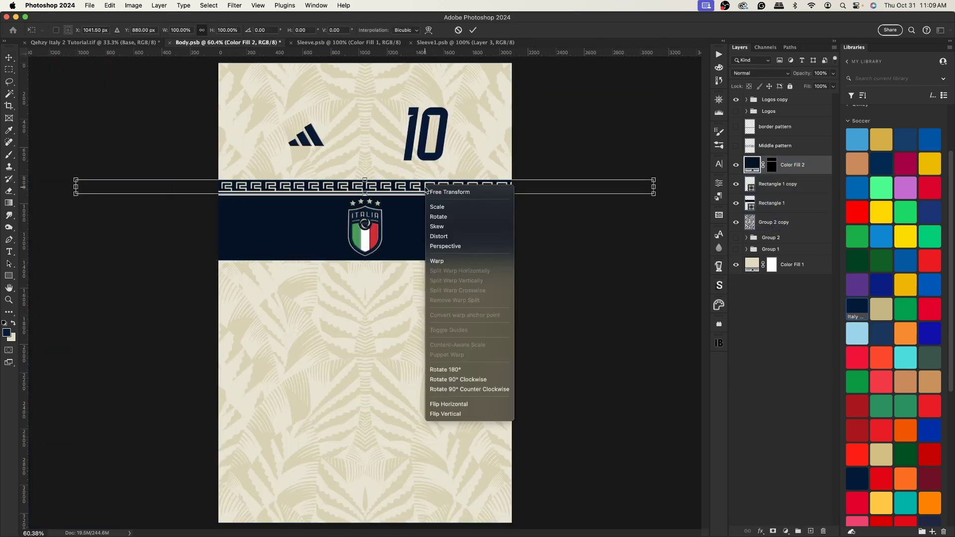
left_click(448, 414)
key("Return")
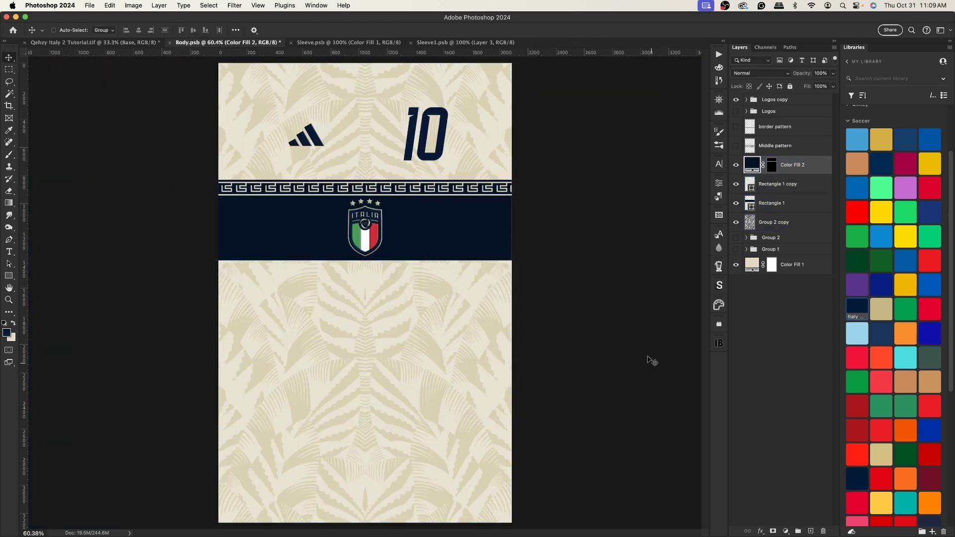
Extend the lower edge of the cream backing strip, Rectangle 1 copy, slightly further down over the navy band
left_click(785, 184)
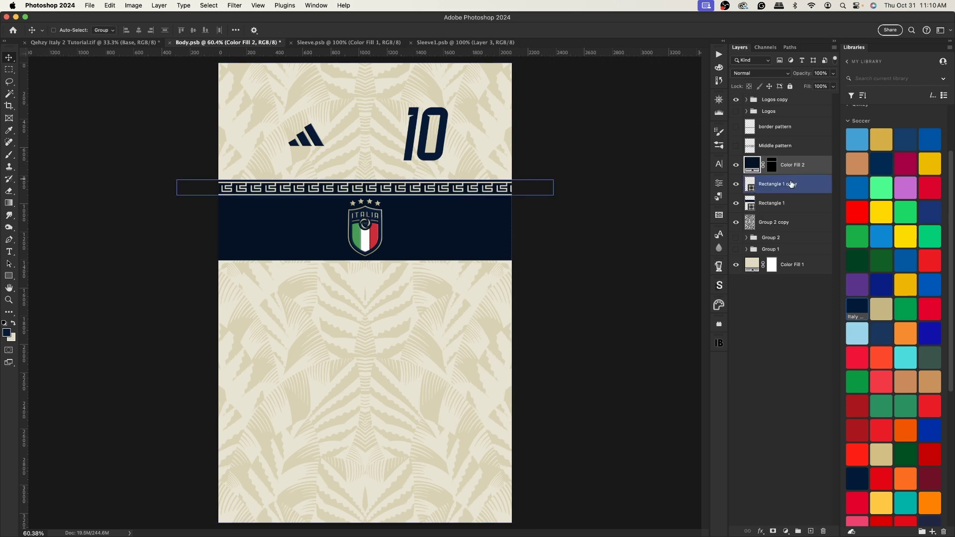
key("super+equal")
key("super+equal")
key("super+equal")
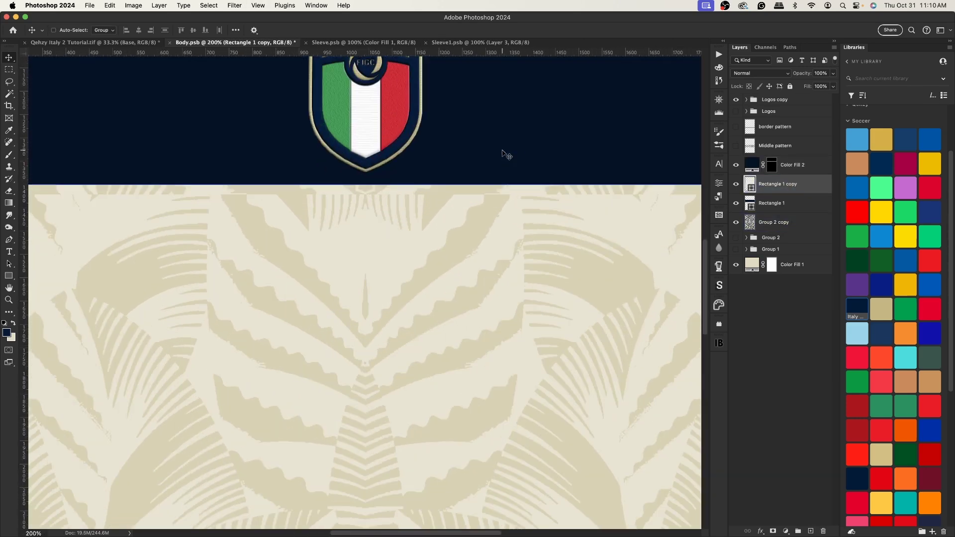
left_click(499, 155, "super")
scroll(487, 159, "up", 5)
left_click(378, 164, "super")
key("super+t")
left_click_drag(365, 165, 365, 168)
key("Return")
key("super+0")
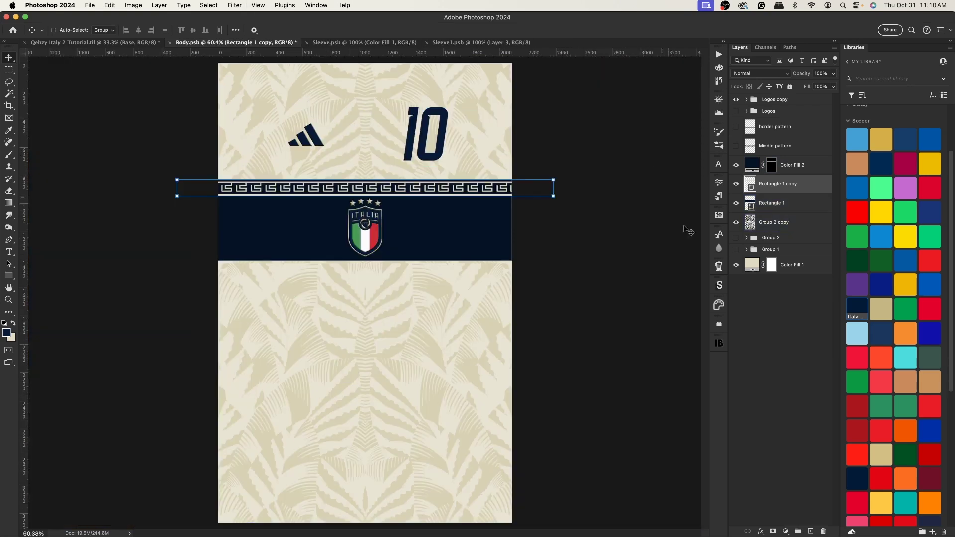
Group the key border fill with its cream backing strip and duplicate the group
left_click(792, 164, "super")
key("super+g")
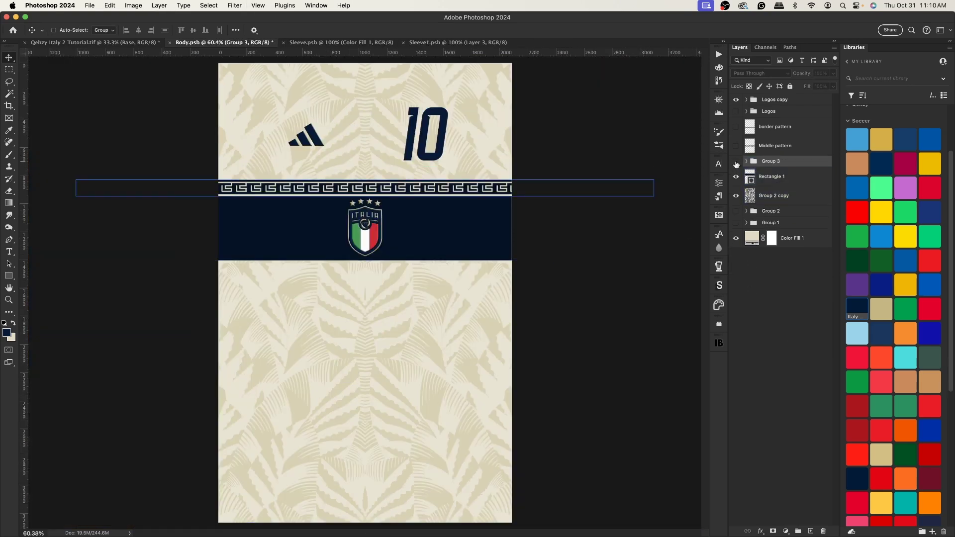
key("super+j")
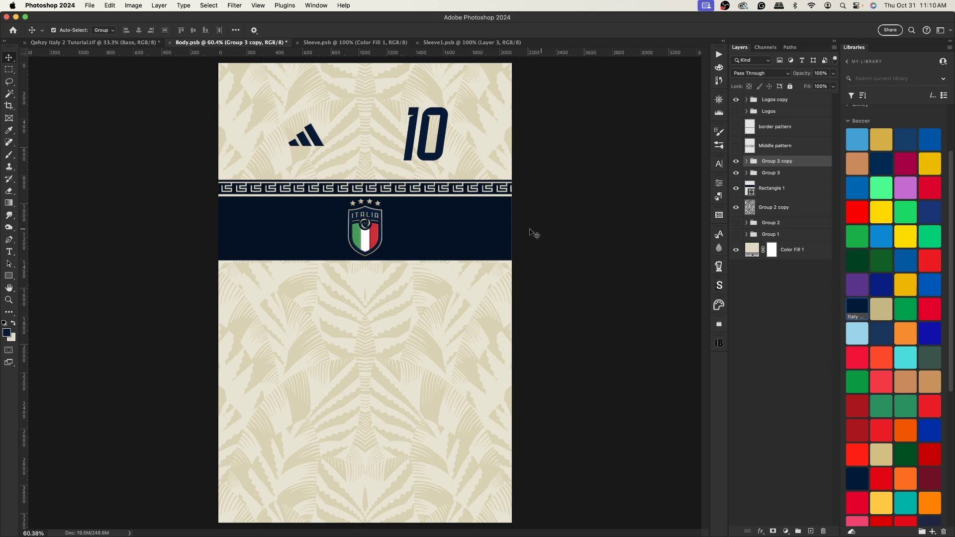
Flip the duplicated border group vertically, move it down to the navy band's lower edge and nudge it up into alignment
key("super+t")
right_click(414, 190)
left_click(460, 417)
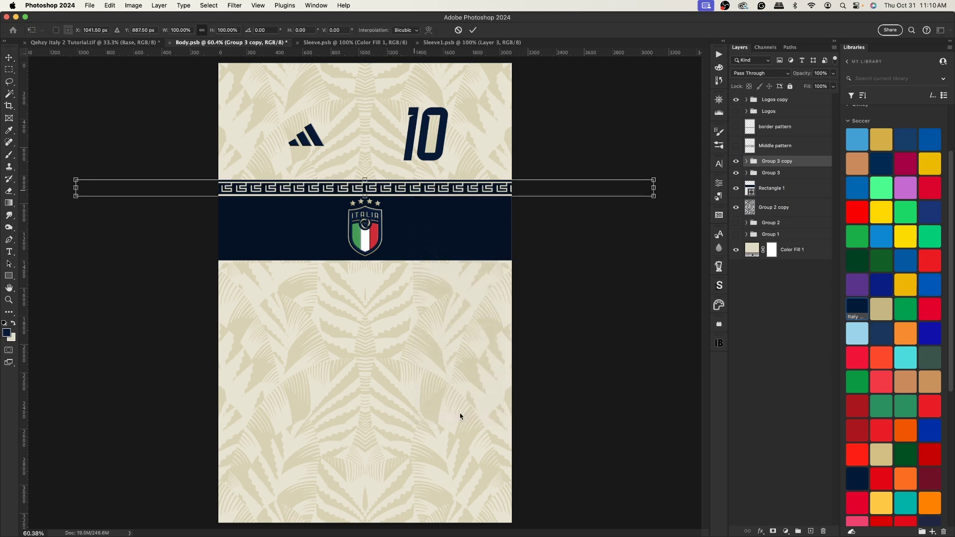
key("Return")
left_click(481, 194, "super")
left_click_drag(455, 187, 456, 247)
left_click(458, 247, "super")
key("Up")
key("Up")
key("Up")
key("Up")
key("Up")
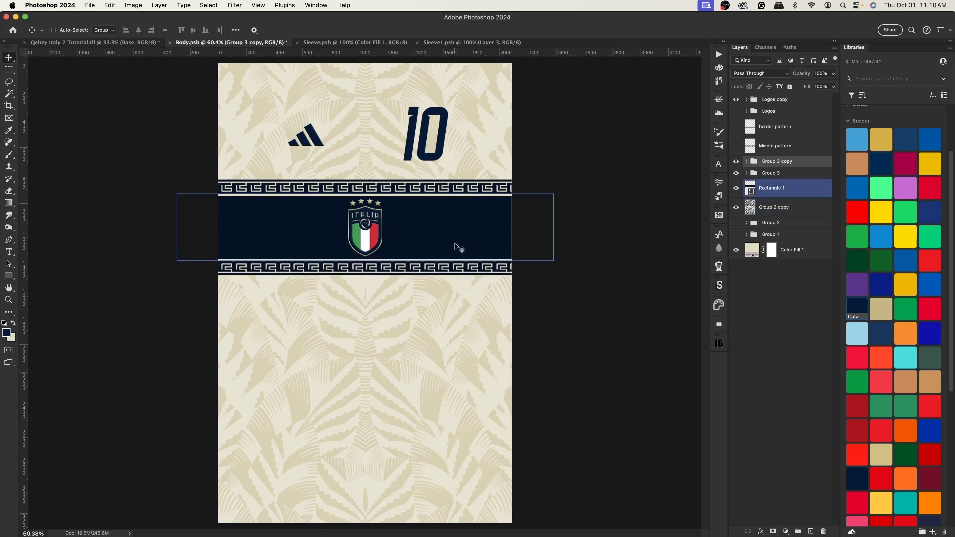
Add a cream solid colour fill in the Middle pattern's shape above Rectangle 1, keeping the original pattern layer hidden
left_click(778, 192)
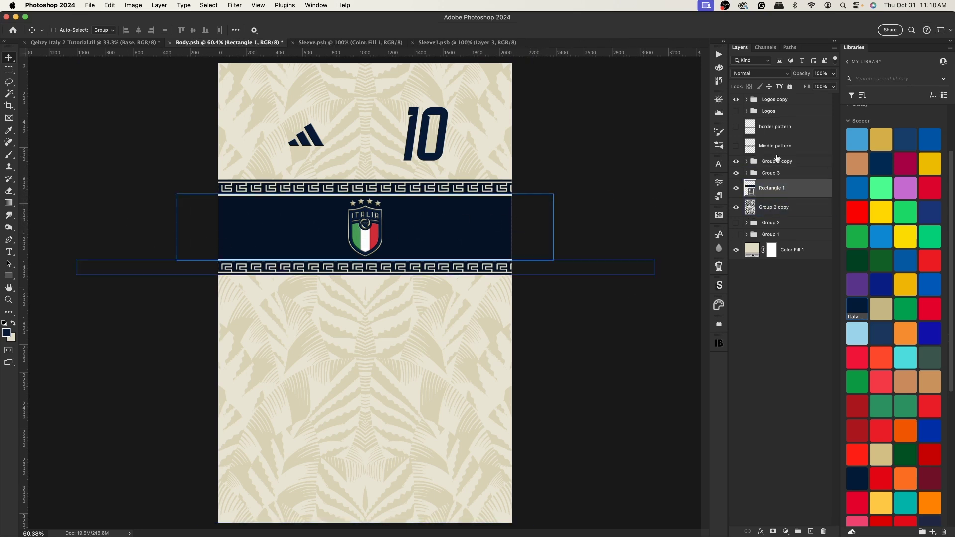
left_click(735, 147)
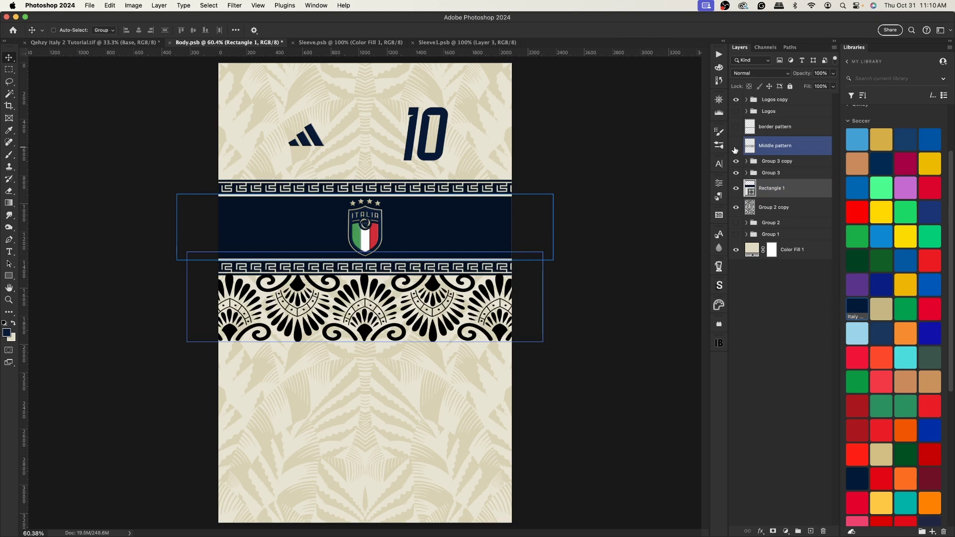
left_click(735, 148)
left_click(750, 147, "super")
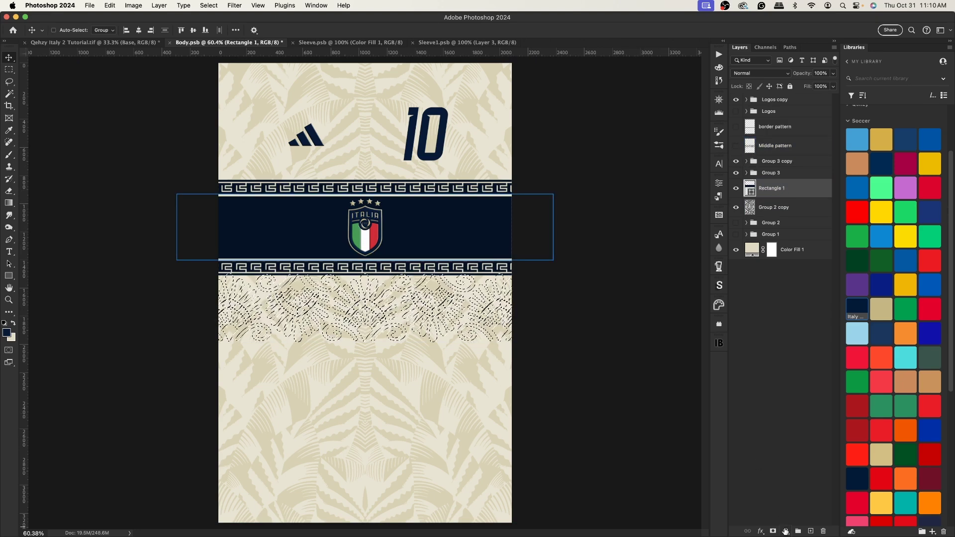
right_click(780, 385)
left_click(788, 383)
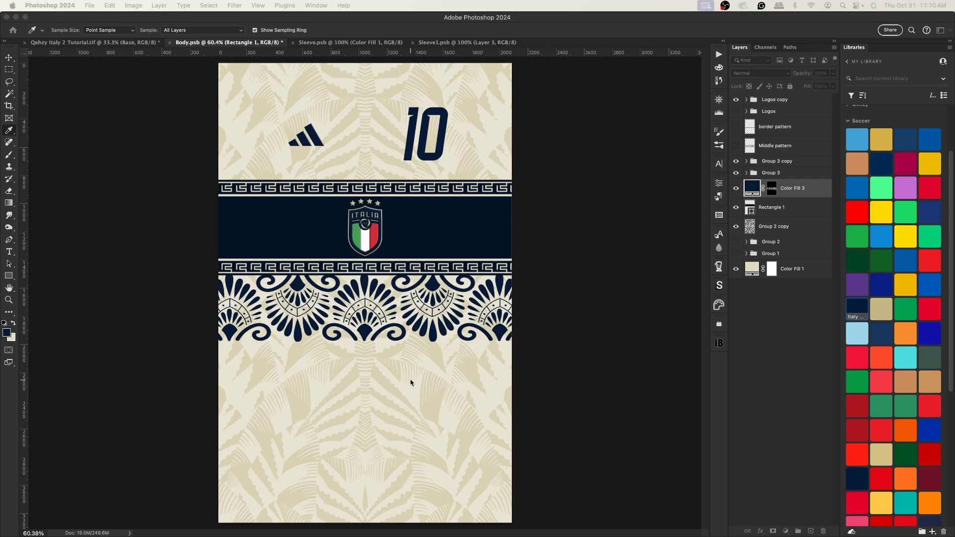
left_click(13, 338)
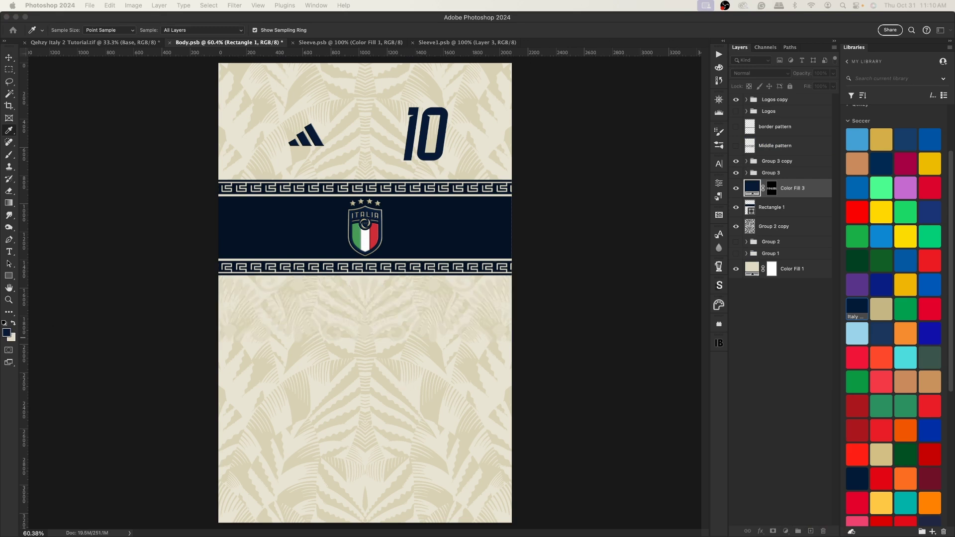
left_click(606, 281)
Move the cream middle pattern up onto the navy band behind the crest and put its fill layer in a group
left_click_drag(403, 313, 404, 260)
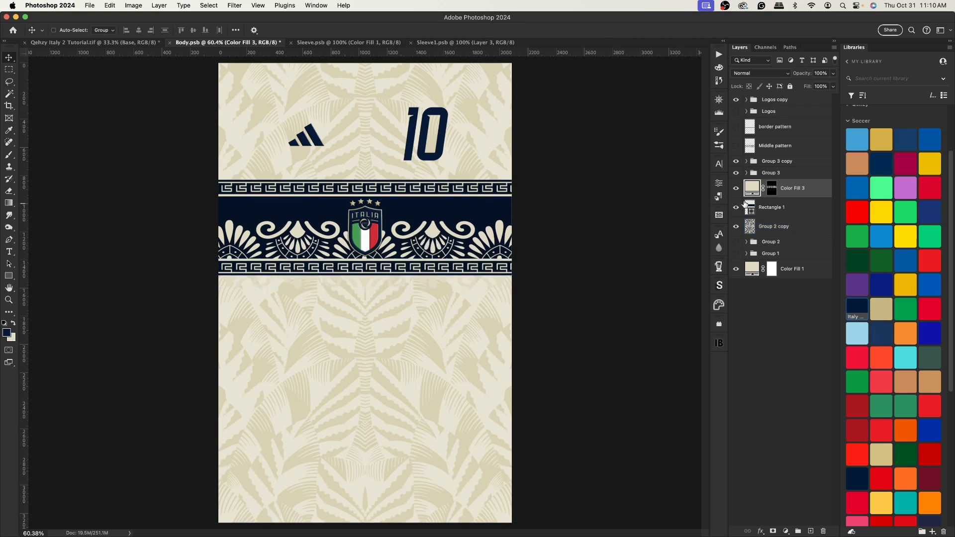
key("super+g")
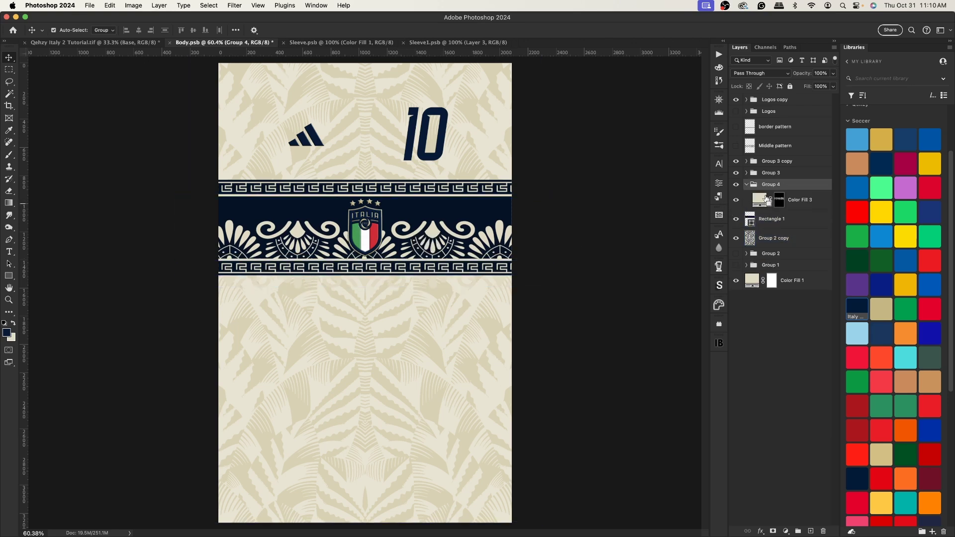
Mask Group 4 to the outline of the navy Rectangle 1 band
left_click(750, 222, "super")
left_click(753, 224)
left_click(770, 185)
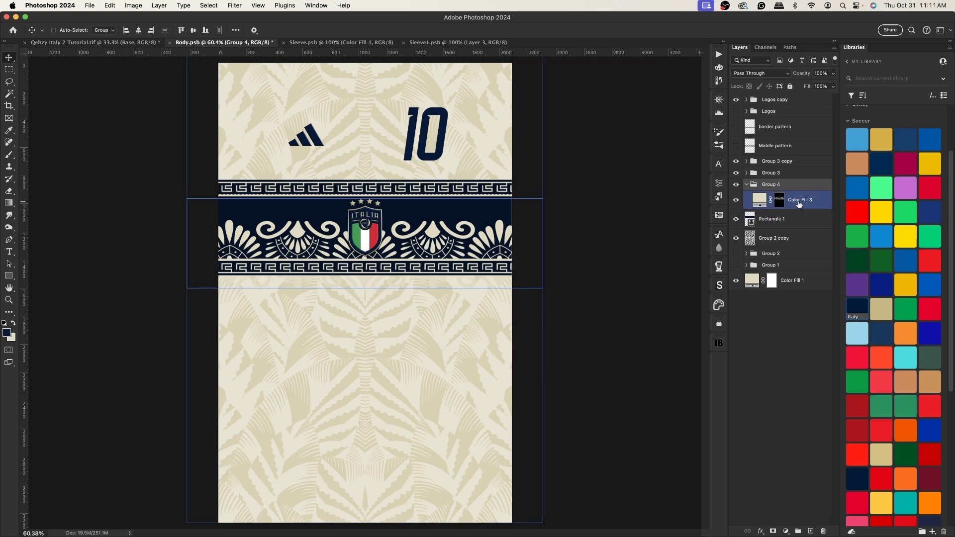
left_click(773, 531)
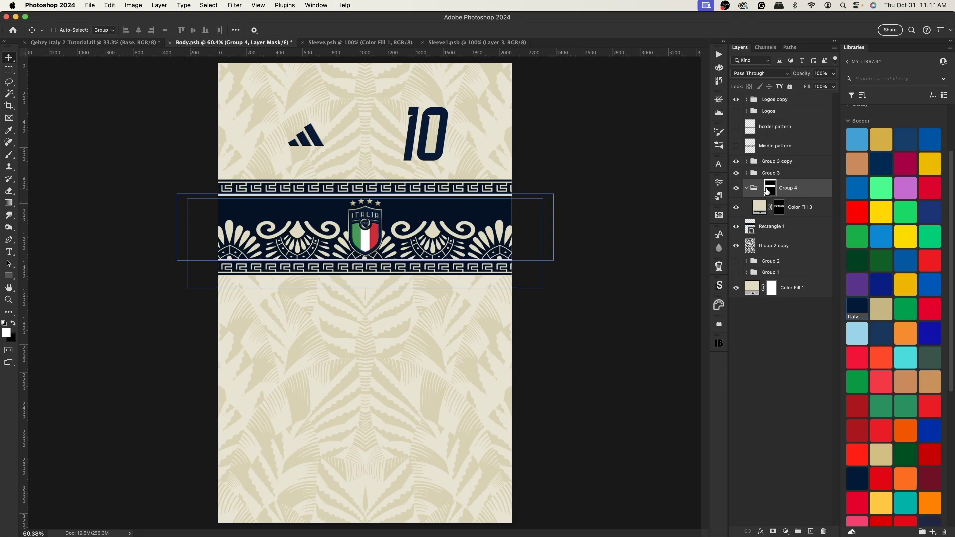
Shrink Group 4's mask from its upper edge so only the lower strip of the ornamental pattern shows on the band
key("super+t")
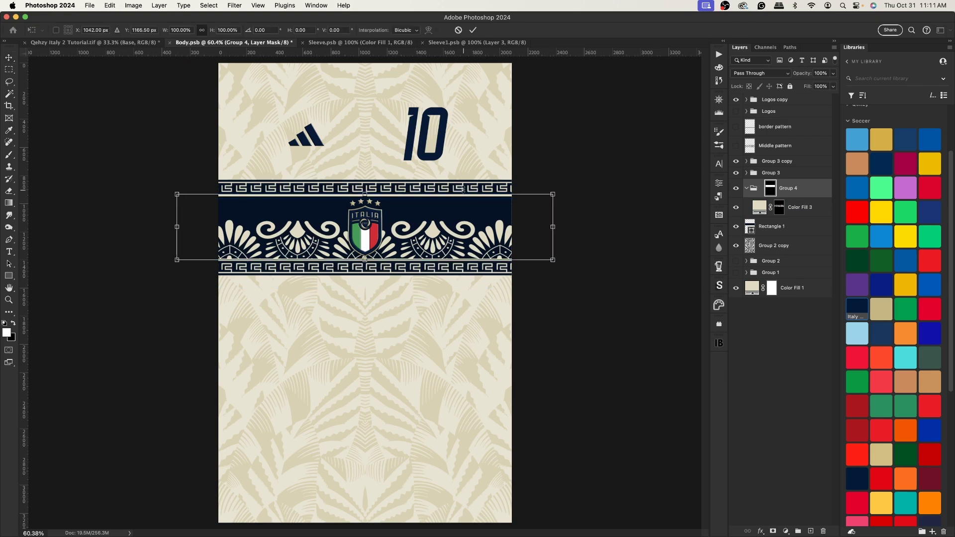
key("super+1")
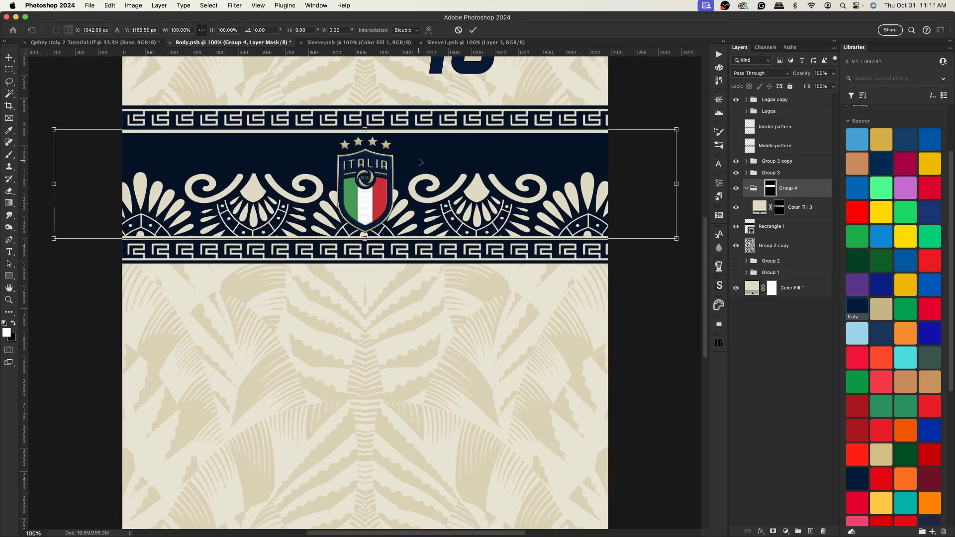
left_click_drag(365, 130, 375, 212)
key("Return")
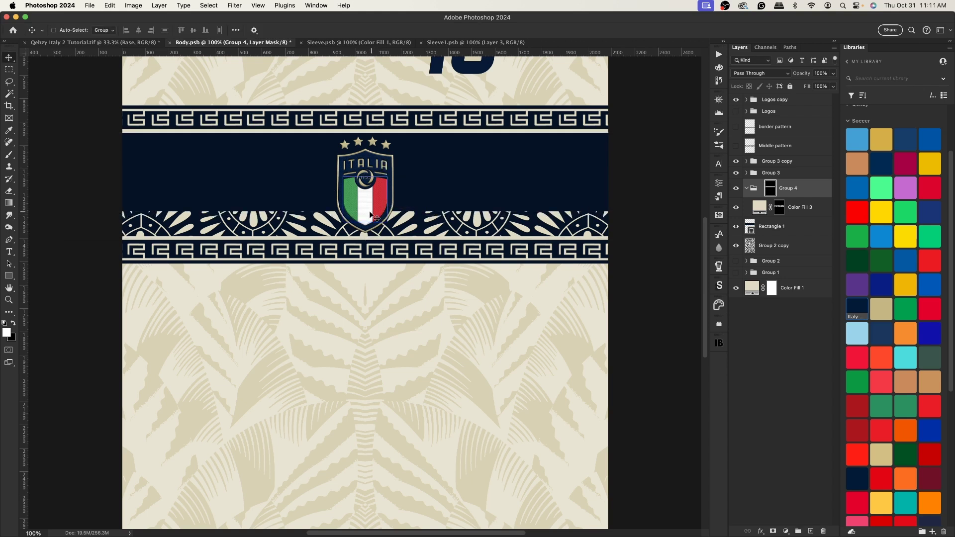
Set the blend mode of the pattern's Color Fill 3 layer to Overlay
left_click(764, 212)
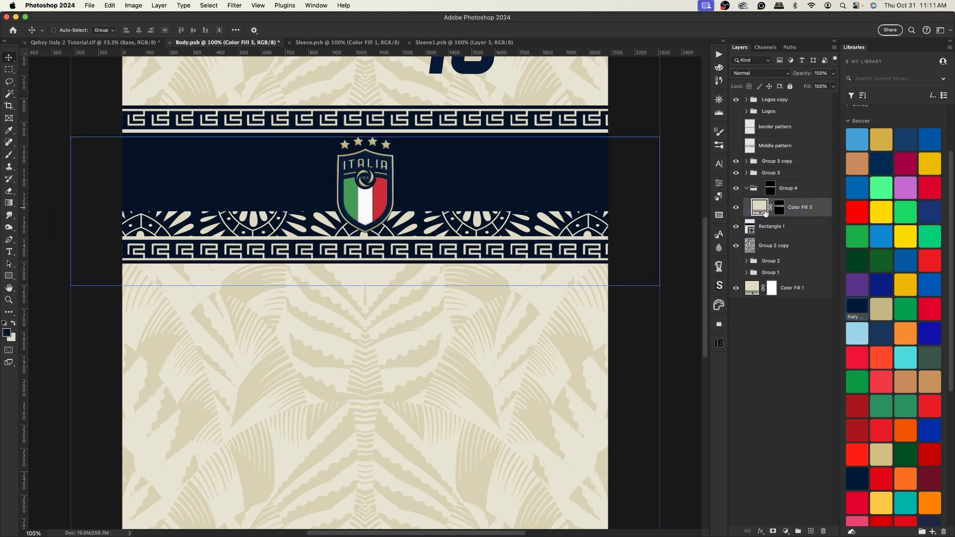
left_click(760, 73)
left_click(761, 210)
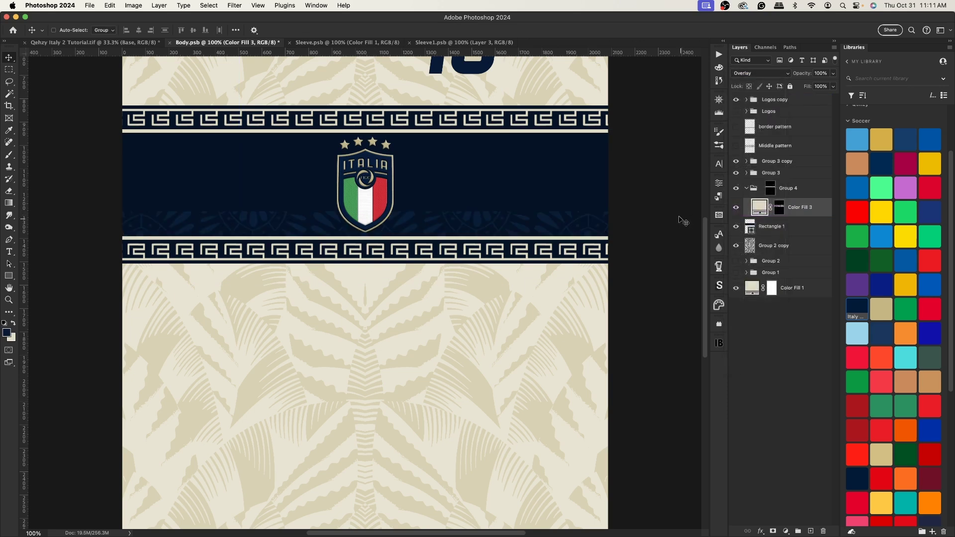
key("alt+bracketleft")
key("alt+bracketright")
key("alt+bracketleft")
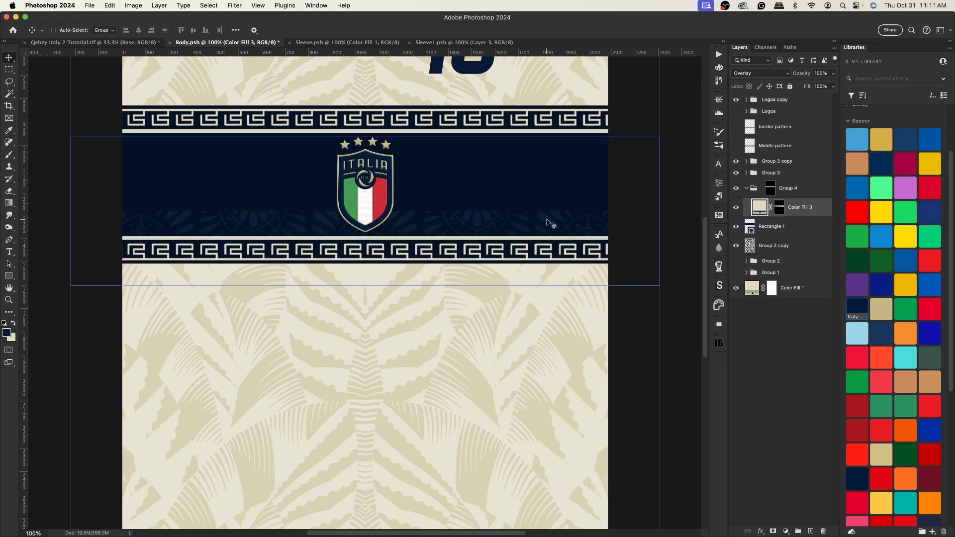
Extend Group 4's mask slightly upward to reveal a little more of the tonal pattern
key("alt+bracketright")
key("alt+bracketright")
key("ctrl+t")
left_click_drag(366, 211, 365, 205)
key("Return")
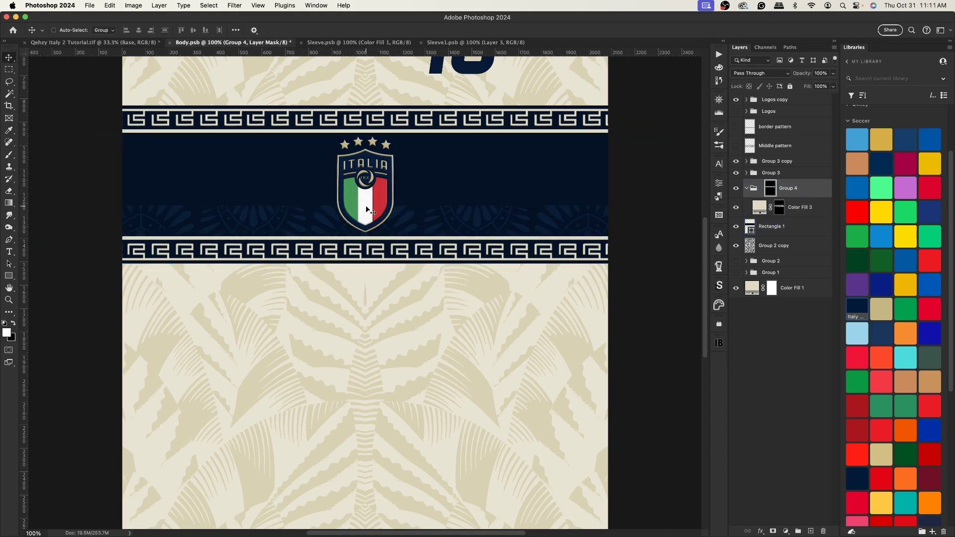
Link Group 4's mask to its group, duplicate the group and hide both key border groups
left_click(747, 189)
left_click(804, 192)
key("ctrl+semicolon")
key("ctrl+j")
key("ctrl+semicolon")
left_click(735, 173)
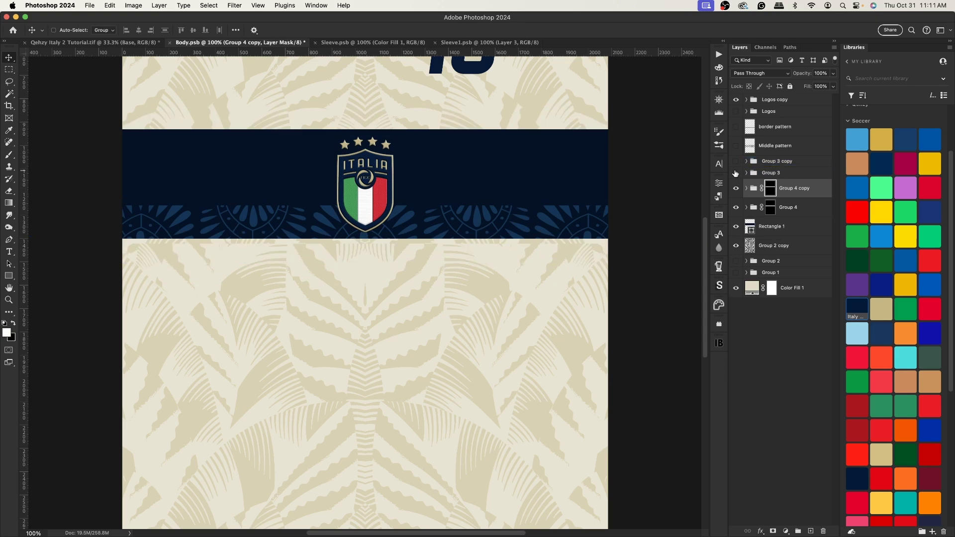
Flip the duplicated pattern group vertically, move it to the navy band's upper edge and show both key border groups again
key("ctrl+t")
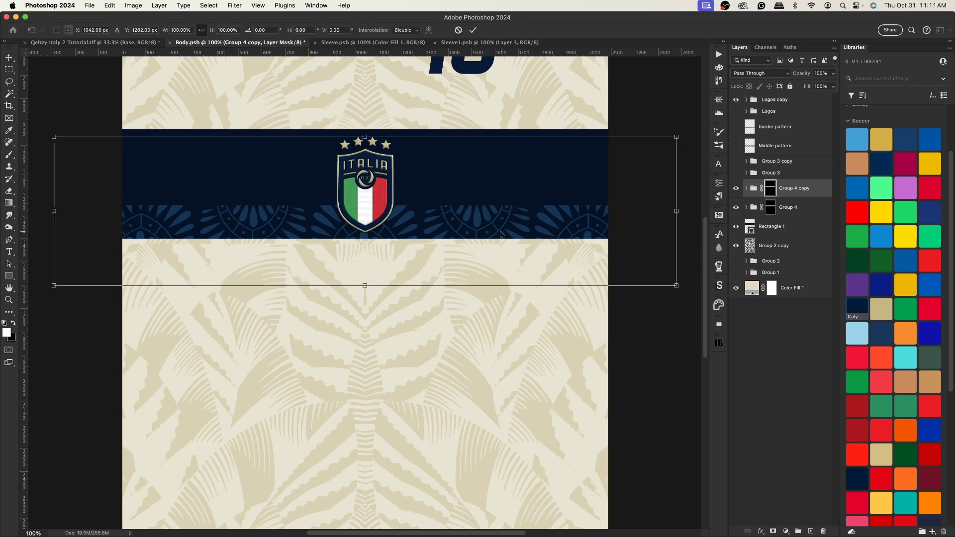
right_click(453, 220)
left_click(495, 447)
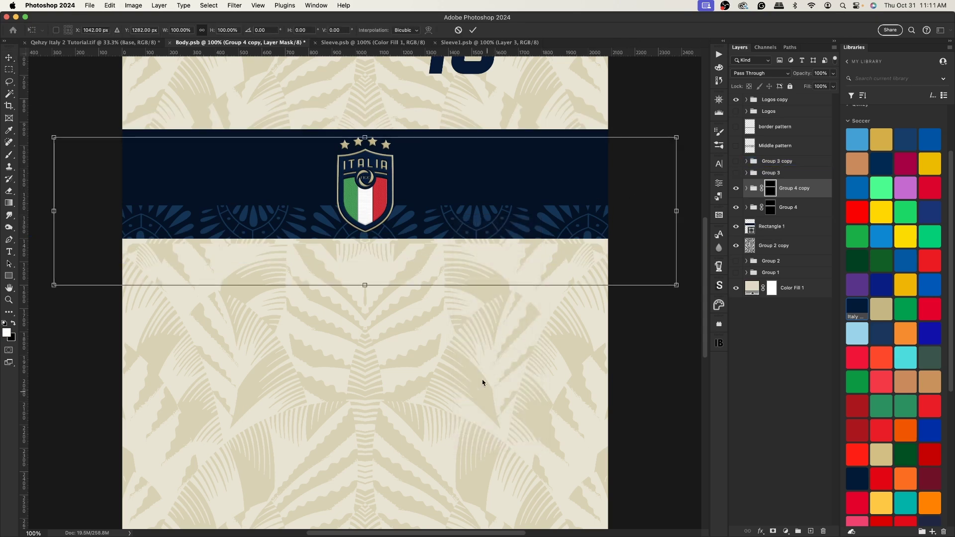
key("Return")
left_click(473, 362, "ctrl")
left_click_drag(532, 213, 488, 153)
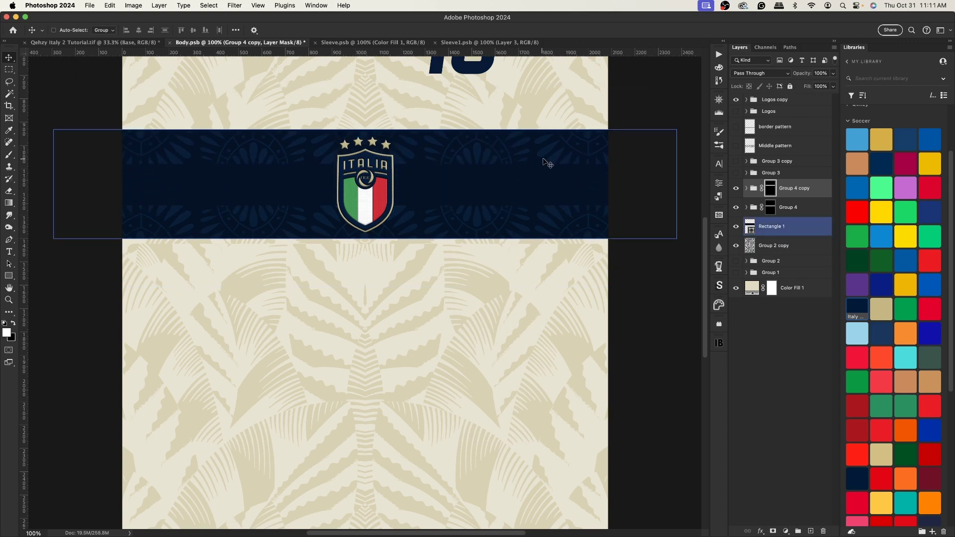
left_click_drag(735, 173, 735, 161)
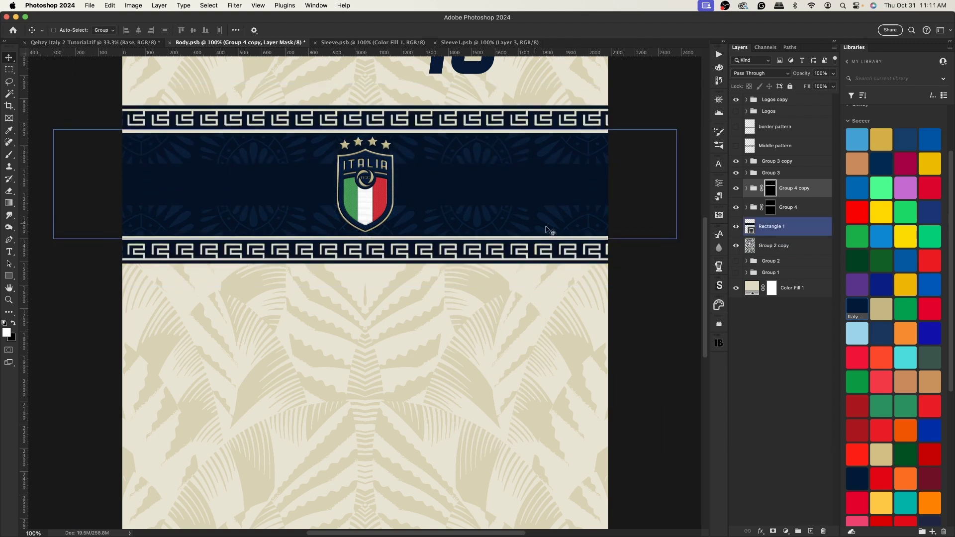
Group the two key border groups, both pattern groups and Rectangle 1 together
key("super+0")
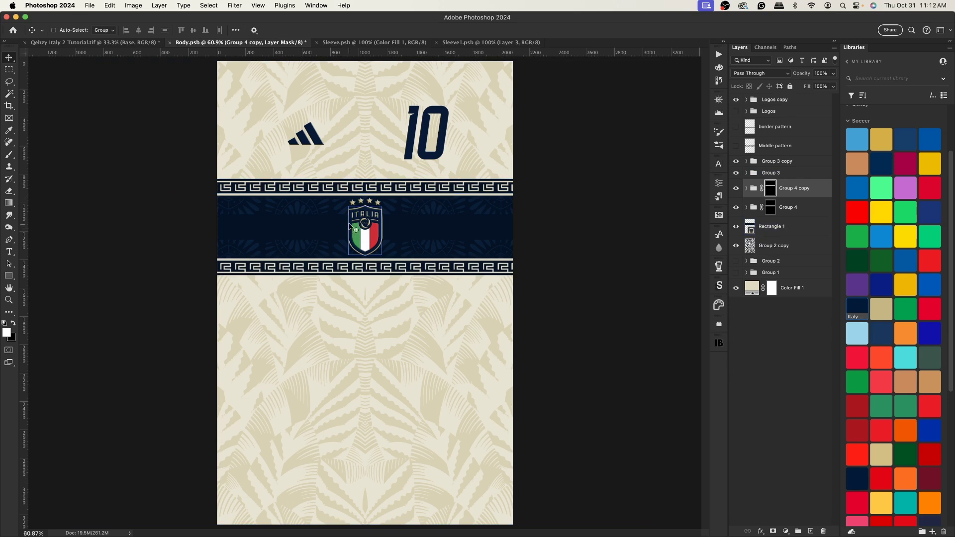
left_click(783, 161)
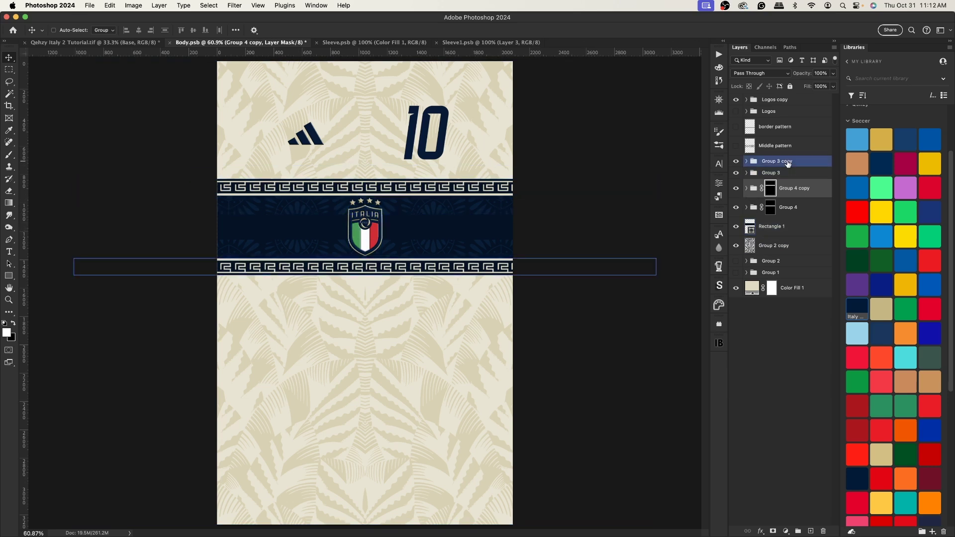
left_click(788, 229, "shift")
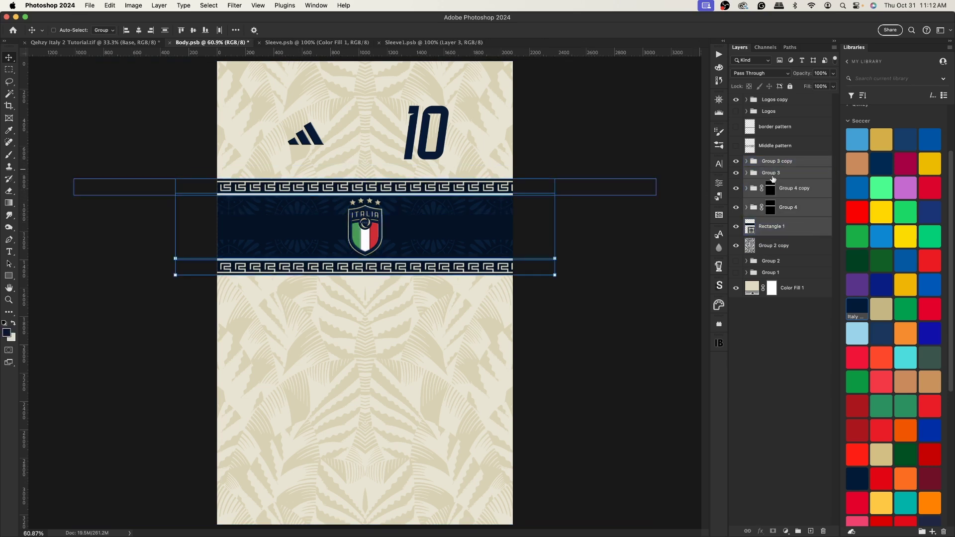
key("super+g")
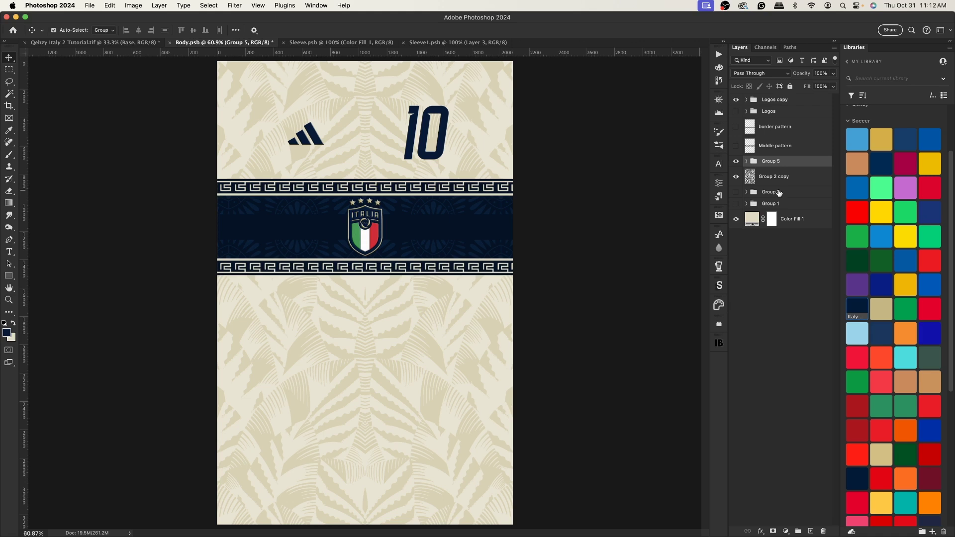
Merge a duplicate of Group 5 into one layer named Stripe and hide the original group
key("super+j")
key("super+e")
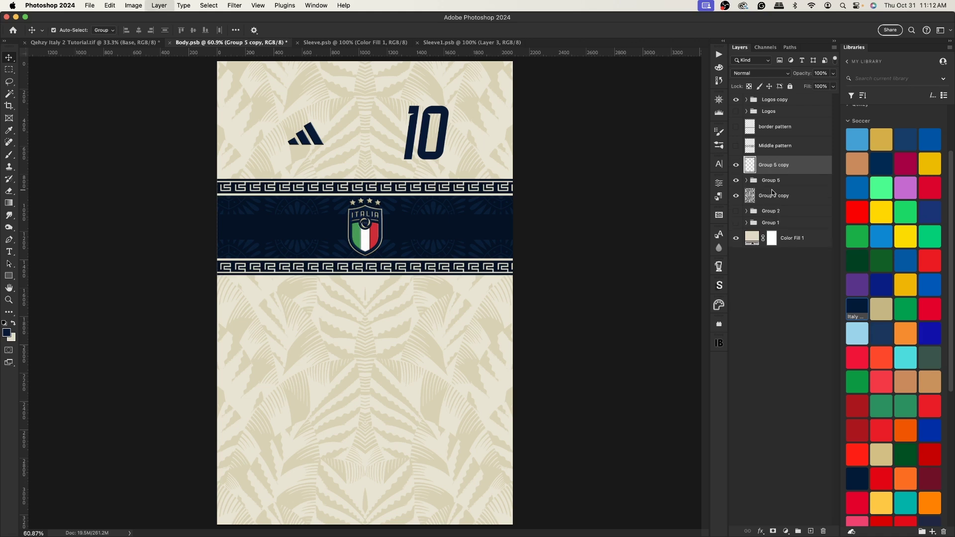
left_click(736, 180)
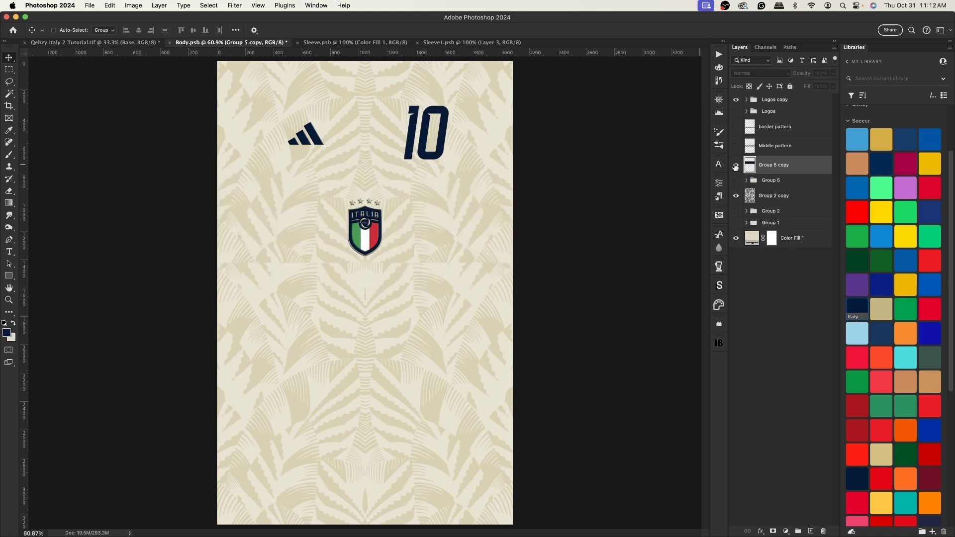
double_click(775, 165)
type("Stripe")
key("Return")
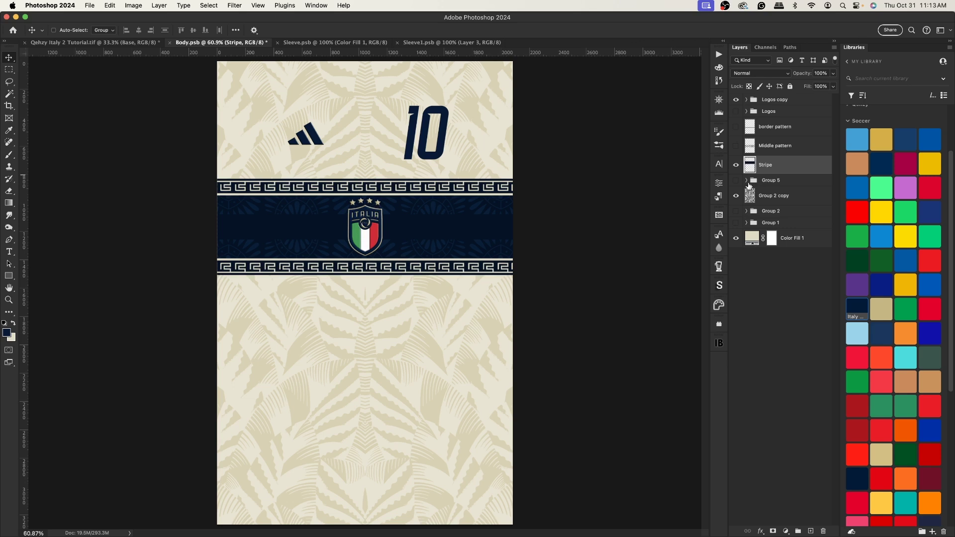
Duplicate the upper key border group, take the copy out of Group 5 and move it just above the navy stripe
left_click(746, 180)
left_click(778, 203)
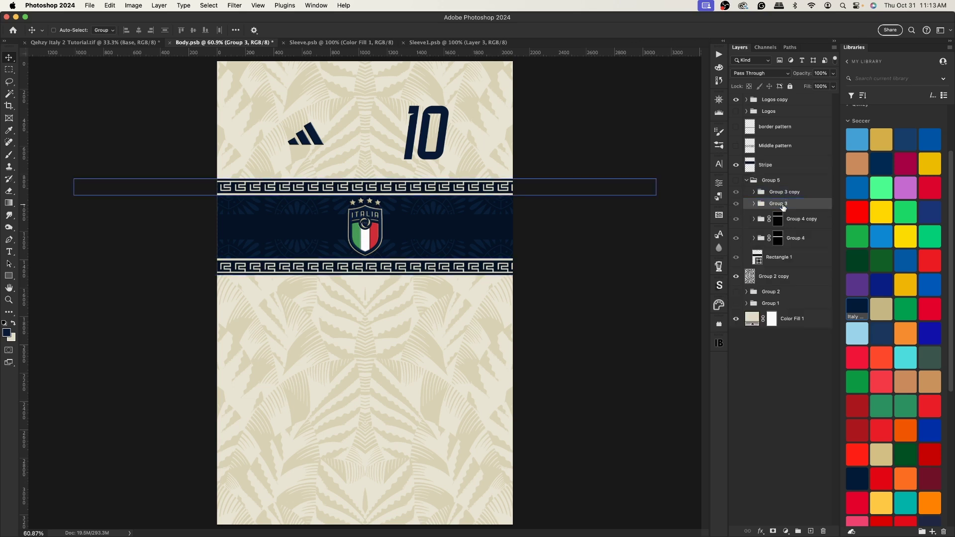
key("super+j")
left_click_drag(779, 204, 778, 162)
left_click(746, 191)
left_click_drag(390, 196, 390, 180)
Enlarge the copied key border slightly, align it against the stripe's upper edge and place its group beneath the Stripe layer
key("super+t")
left_click_drag(366, 160, 369, 161)
left_click_drag(598, 163, 694, 141)
key("Return")
left_click_drag(597, 164, 565, 185)
left_click_drag(799, 161, 798, 185)
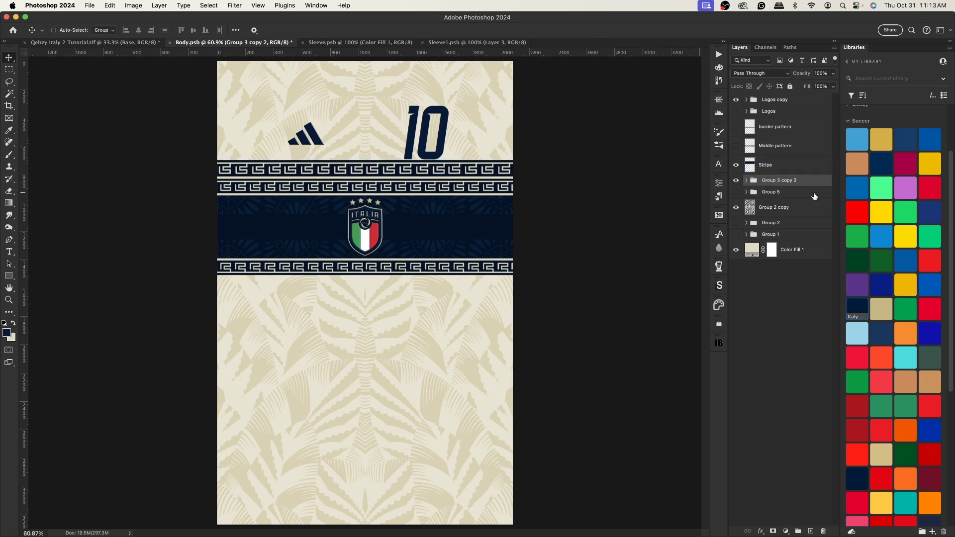
Recolour the copied border's Color Fill 2 to the darker leaf cream, dad2b1, sampled from the jersey
left_click(746, 181)
double_click(755, 195)
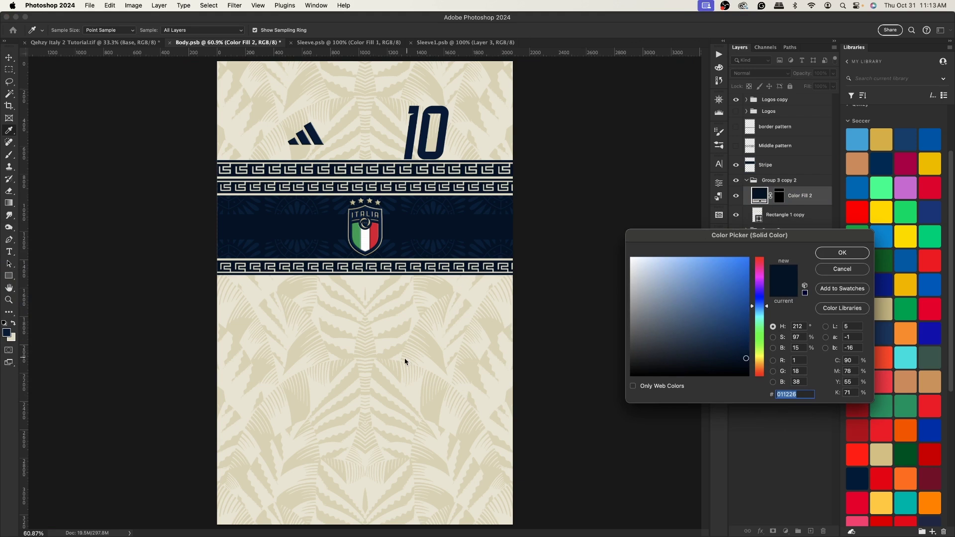
left_click(439, 348)
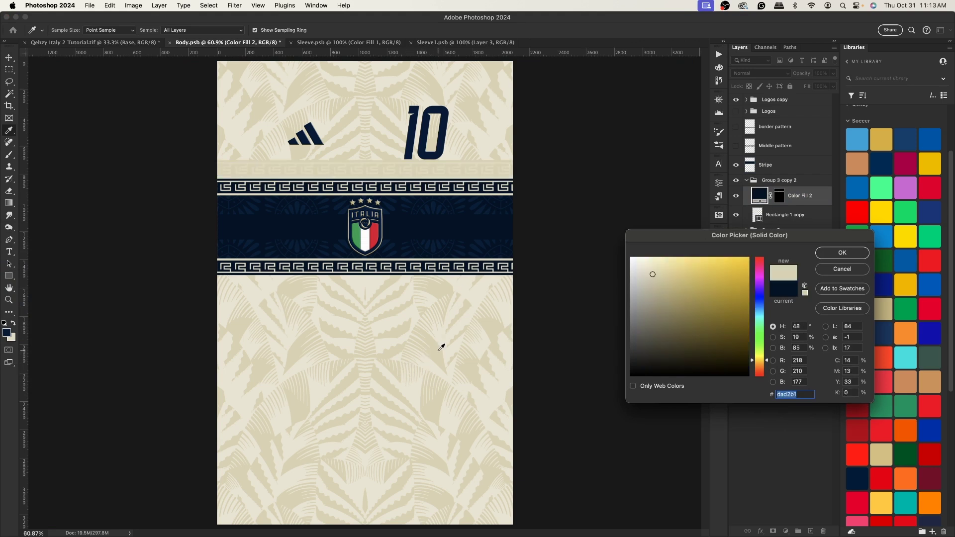
key("Return")
Recolour the copied border's backing strip, Rectangle 1 copy, to the lighter cream eae4d1 sampled from the jersey
double_click(757, 217)
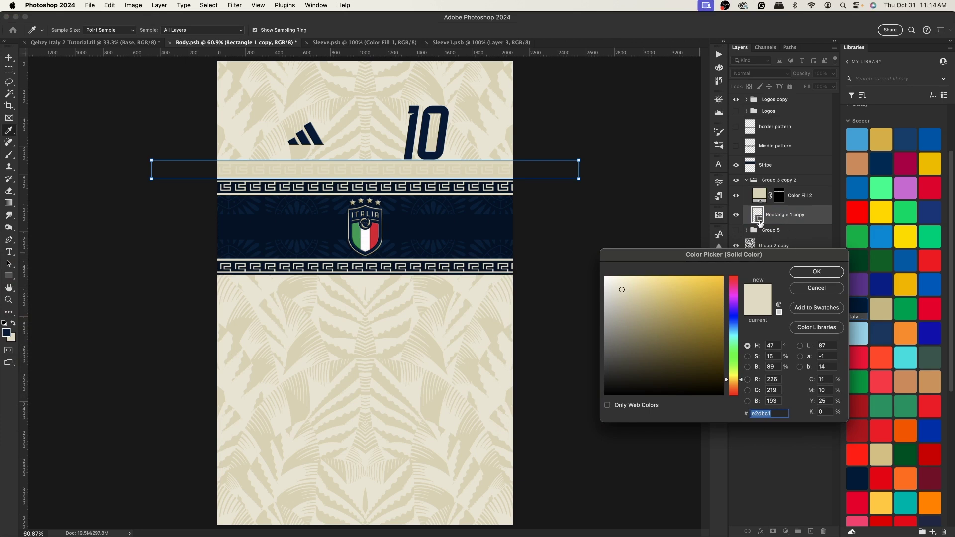
left_click(415, 386)
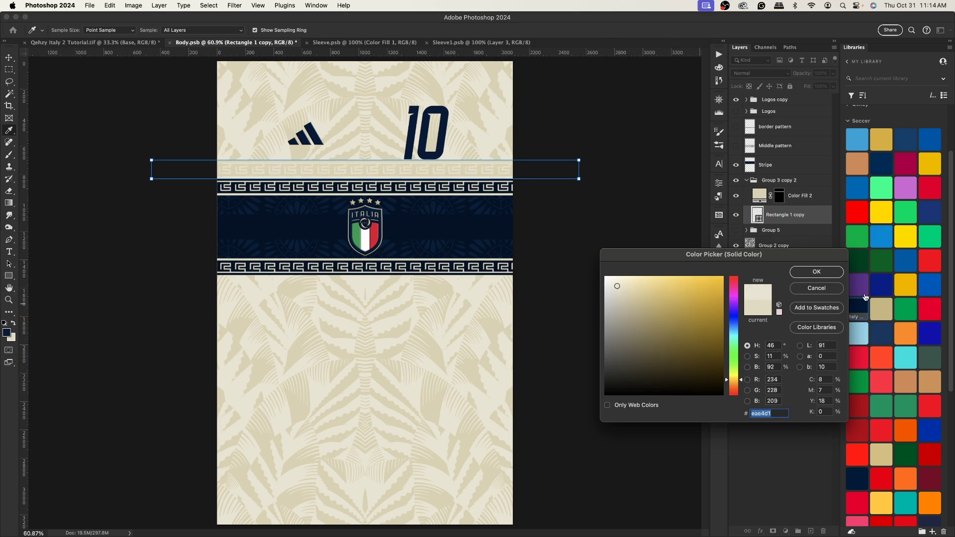
left_click(816, 272)
key("v")
left_click(745, 181)
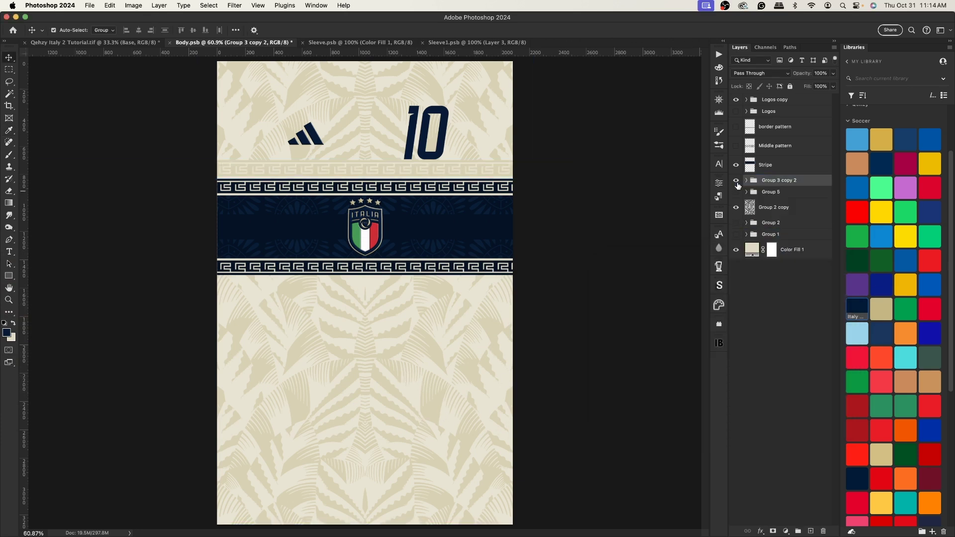
Merge the cream border group, duplicate it, flip the duplicate vertically and move it just below the navy stripe
key("super+e")
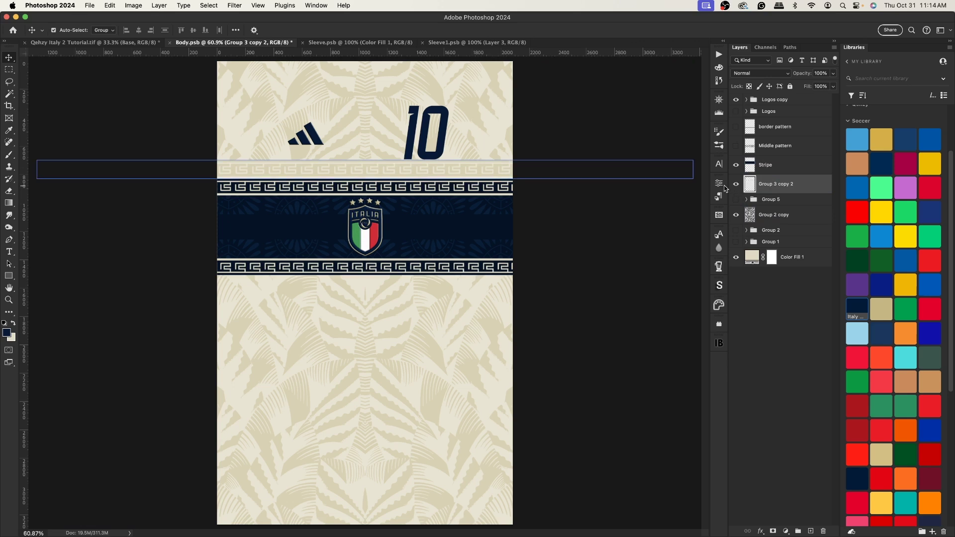
key("super+j")
key("super+t")
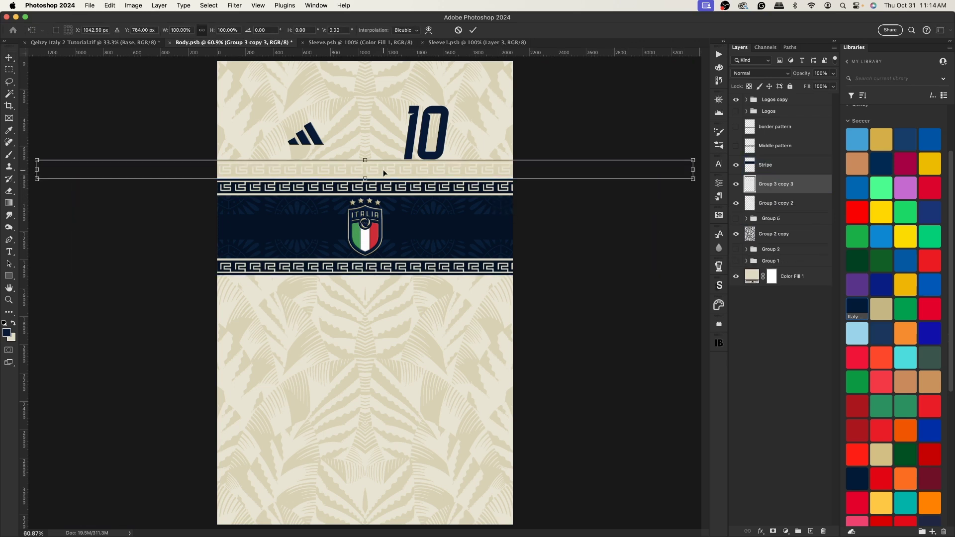
right_click(383, 170)
left_click(421, 398)
left_click_drag(398, 162, 398, 282)
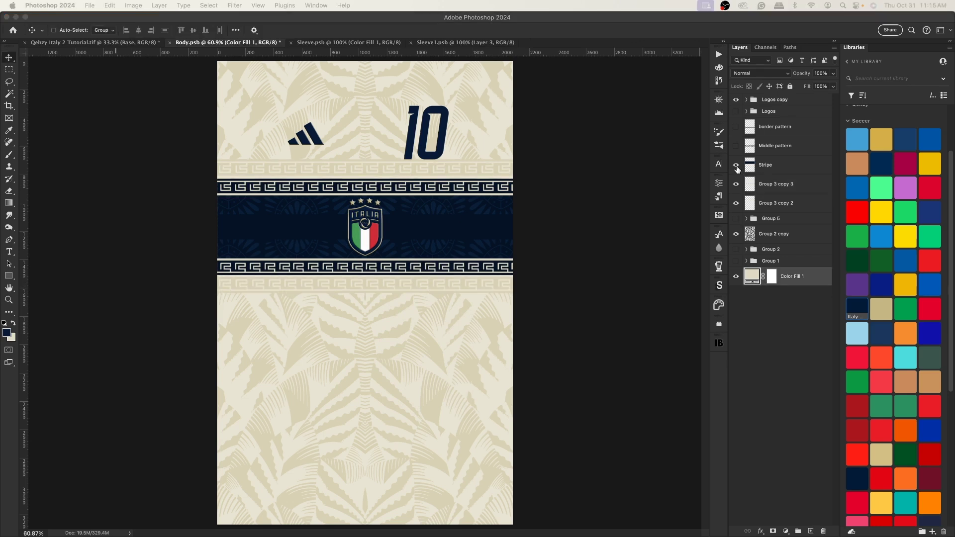
Hide the Stripe layer, duplicate Group 4 from Group 5 and place the copy directly above Group 5
left_click(735, 166)
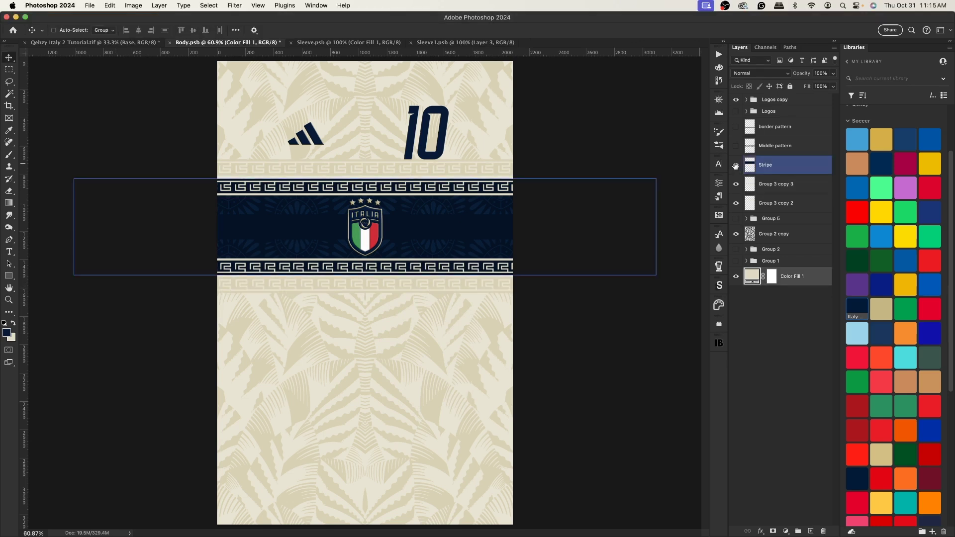
left_click(736, 165)
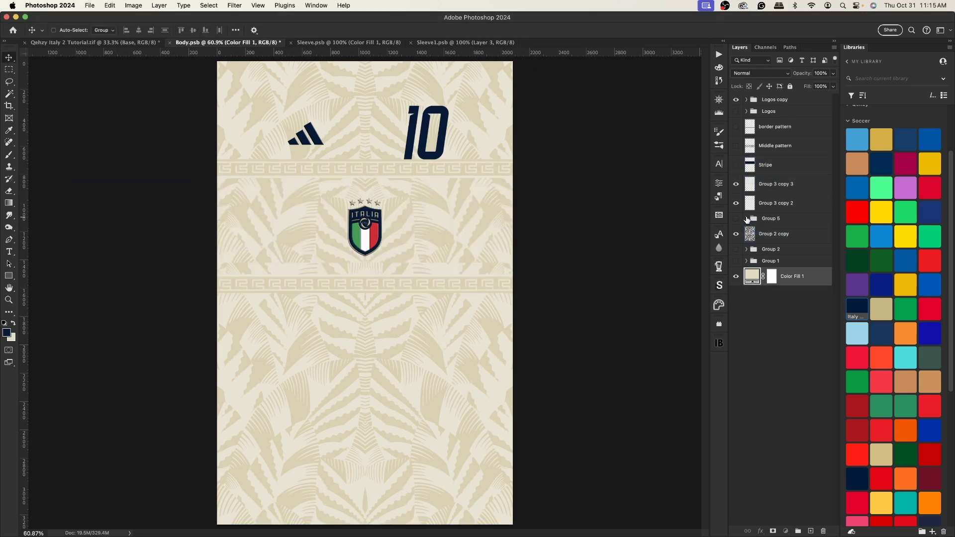
left_click(746, 219)
left_click(758, 259)
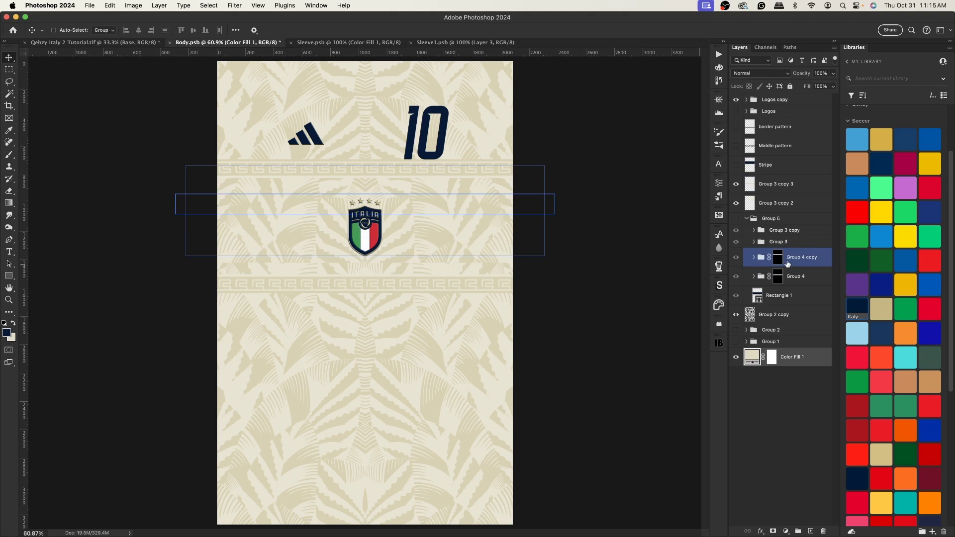
left_click(794, 280)
key("super")
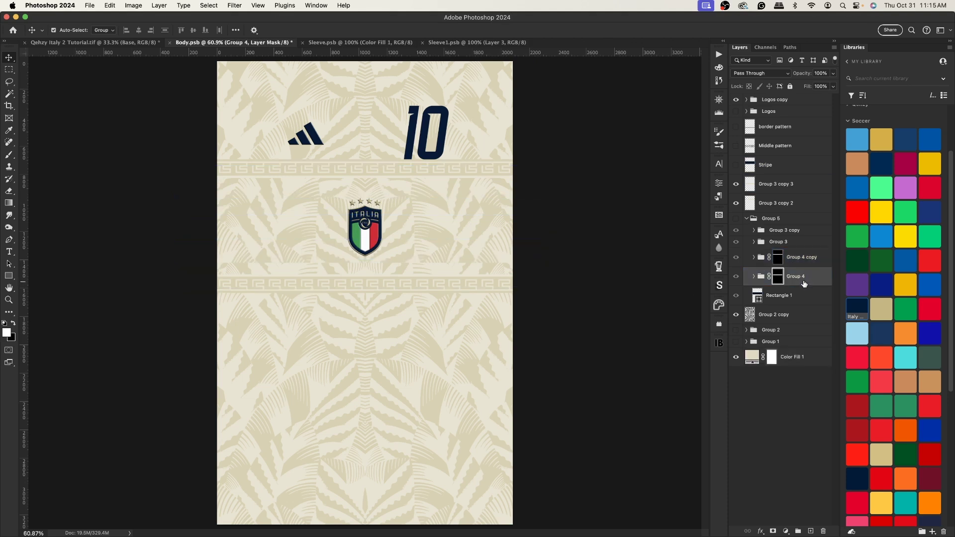
key("super+j")
left_click_drag(800, 276, 779, 212)
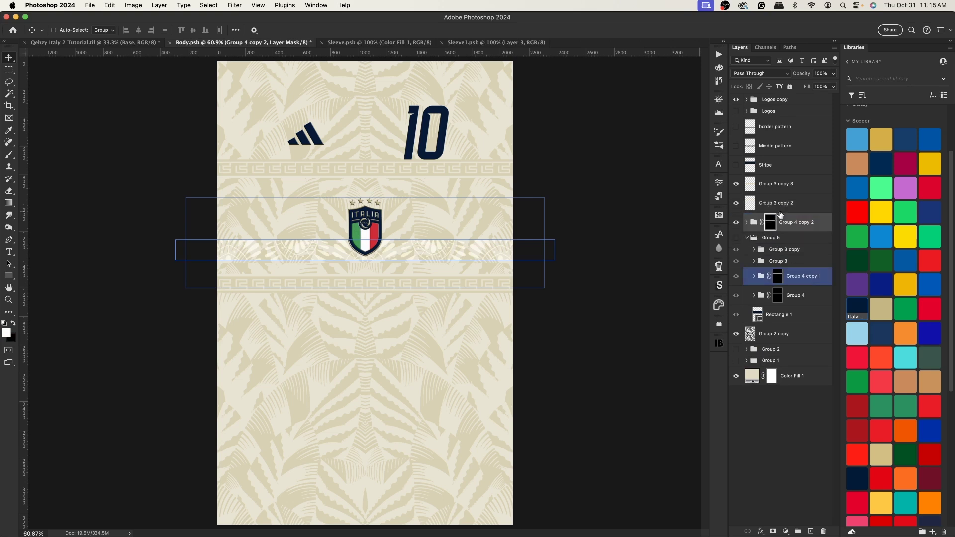
left_click(746, 238)
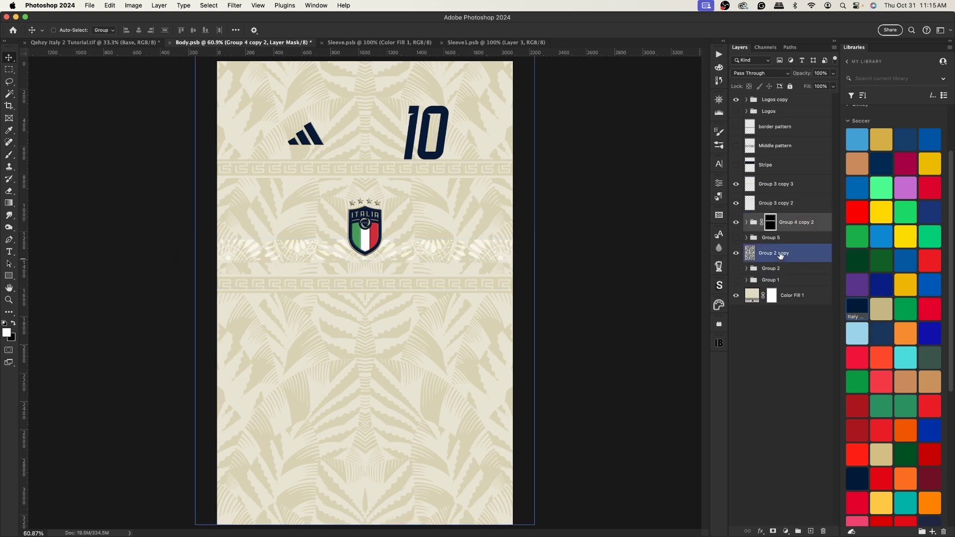
Copy Rectangle 1 out of Group 5 and place the copy beneath the duplicated ornament group
left_click(751, 243)
left_click(746, 238)
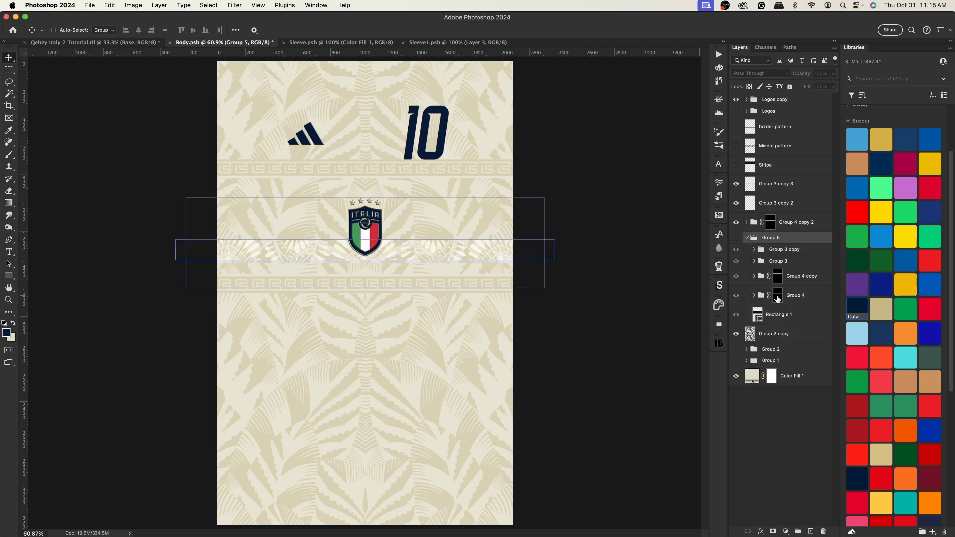
left_click(793, 317)
left_click_drag(794, 317, 754, 249)
left_click(746, 257)
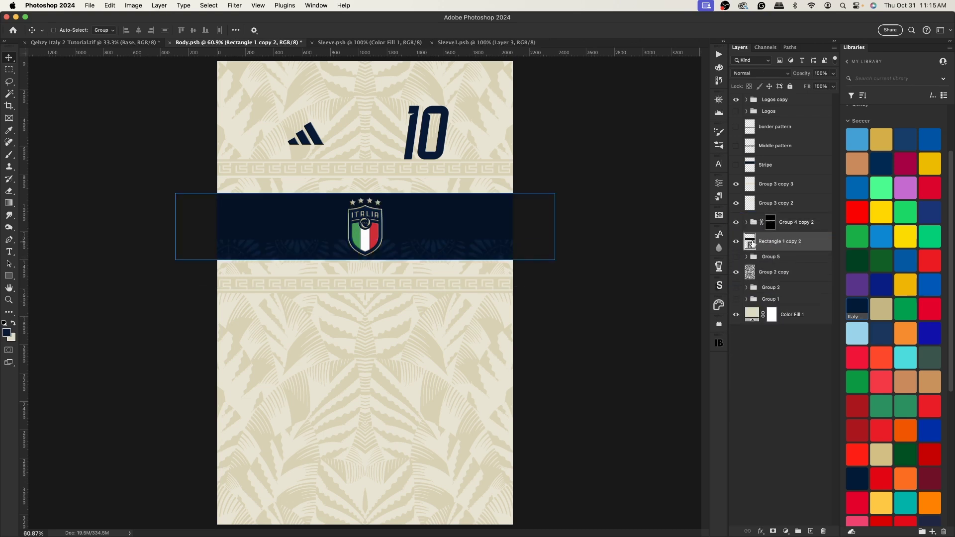
Recolour the copied rectangle to the lighter cream sampled from the jersey and stretch its height to about 144% to span the gap between the cream borders
double_click(751, 243)
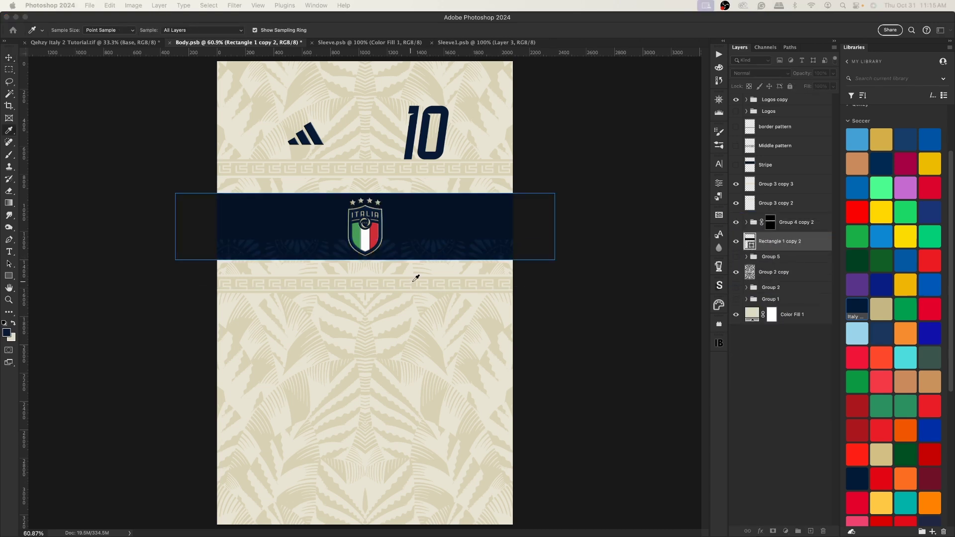
left_click(431, 302)
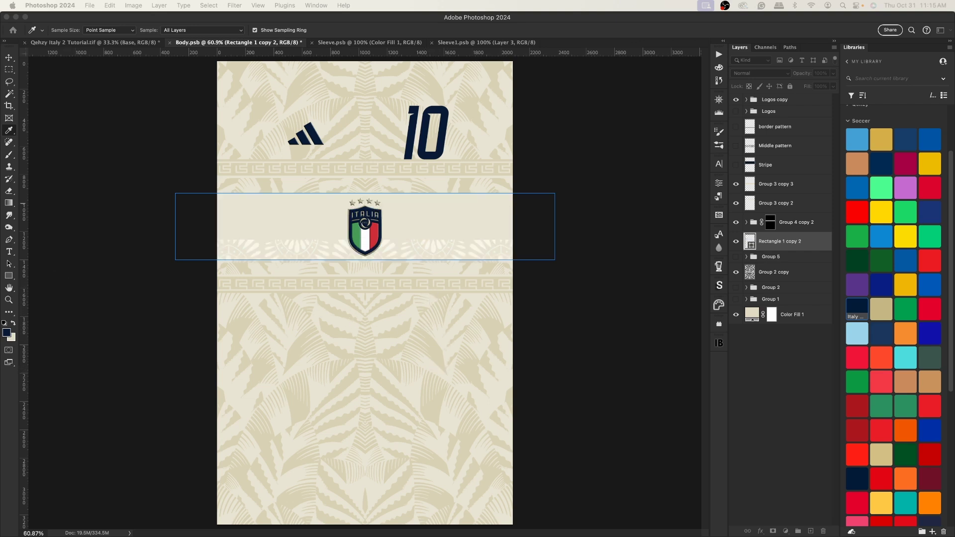
key("Return")
key("super+t")
left_click_drag(365, 193, 365, 178)
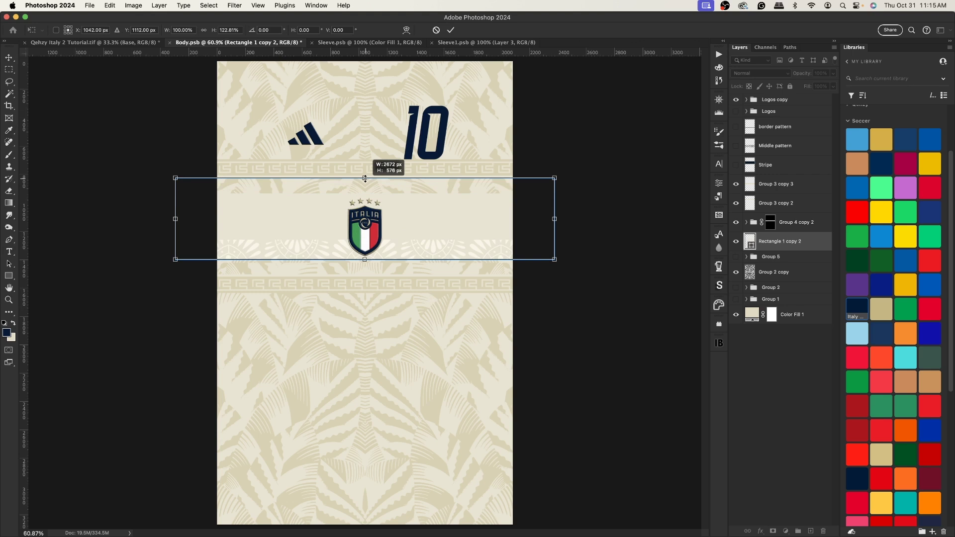
left_click_drag(364, 259, 365, 275)
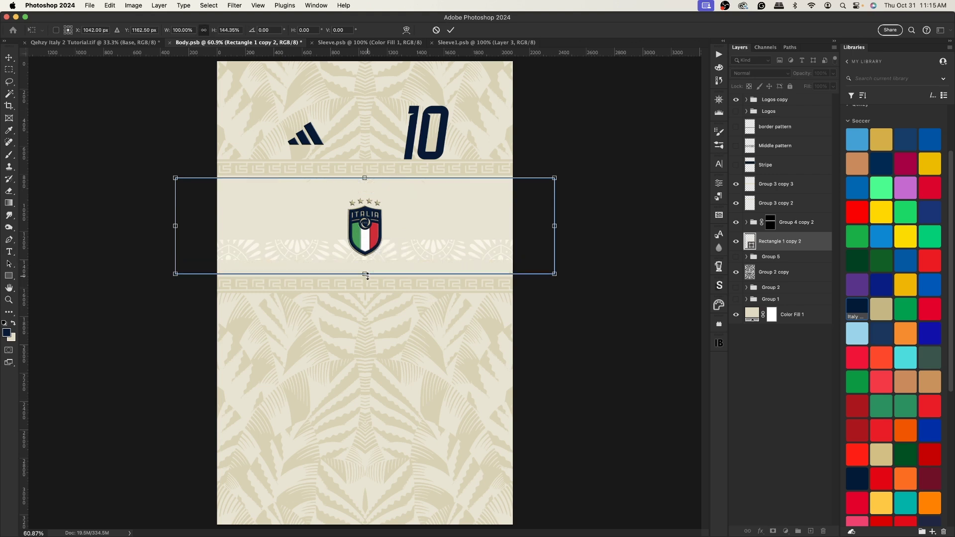
key("Return")
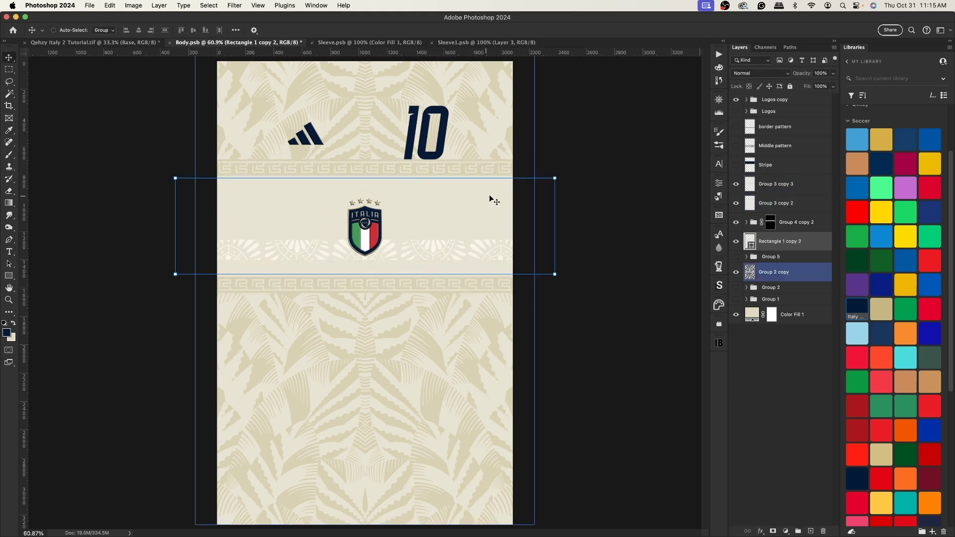
Hide the duplicated ornament group and try a slightly darker cream on the copied rectangle
left_click(736, 222)
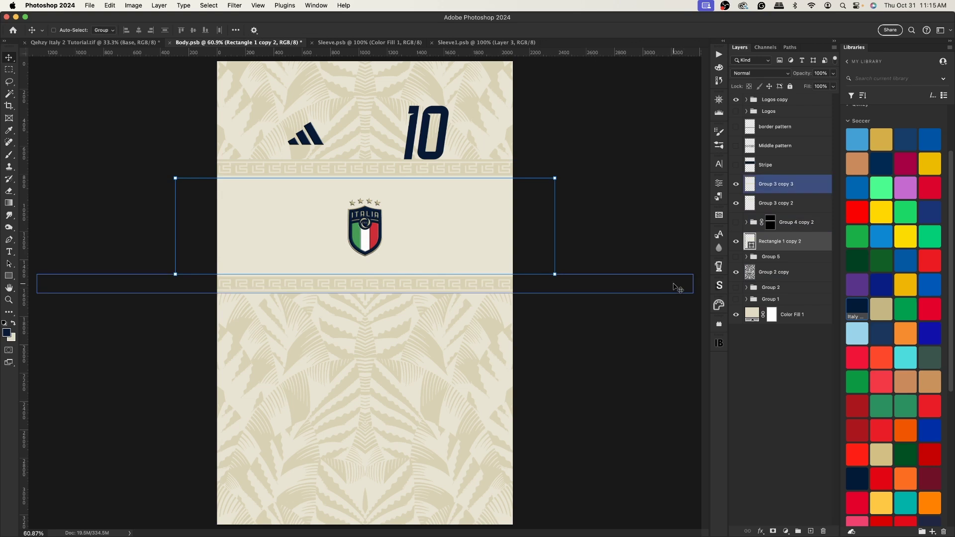
key("i")
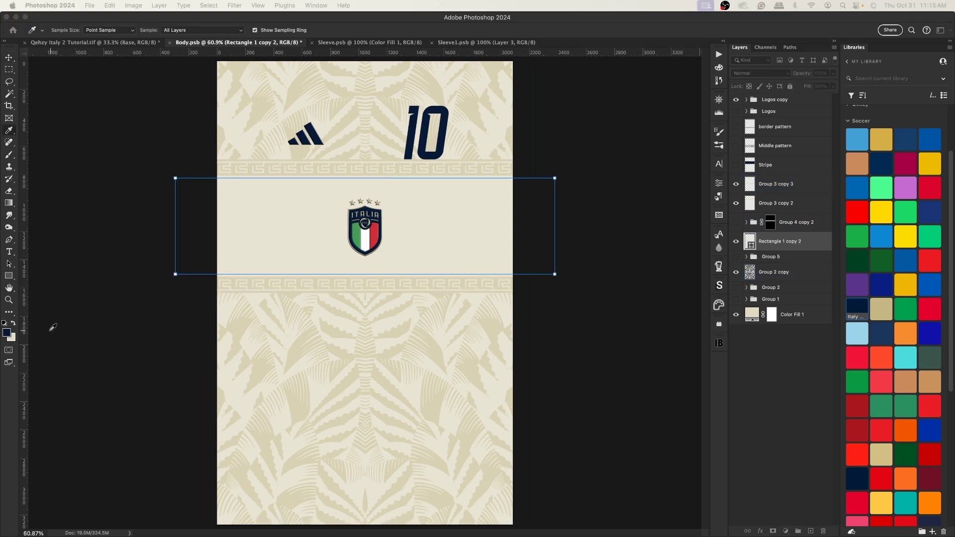
left_click(222, 322)
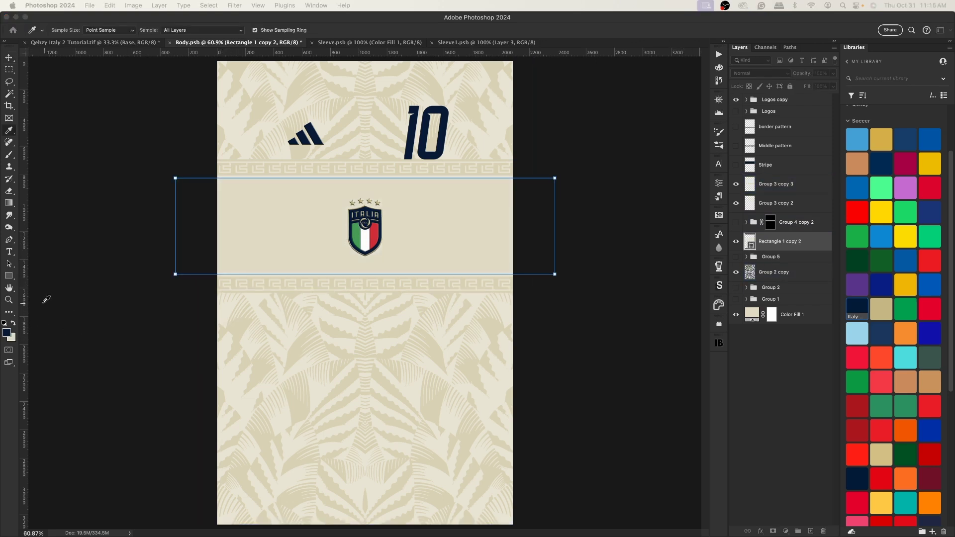
left_click(340, 316)
key("super+z")
key("v")
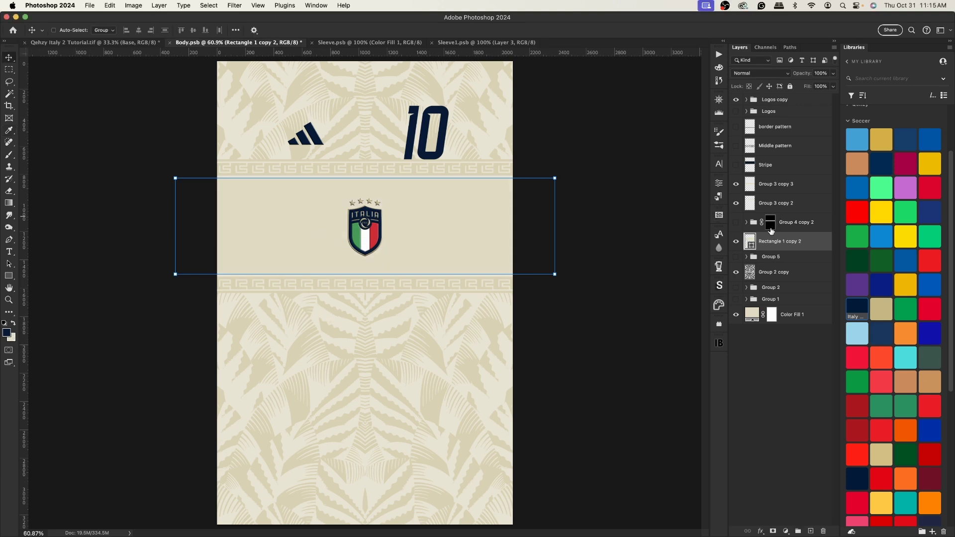
Show the duplicated ornament group, delete its layer mask and ungroup it to free its Color Fill 3 layer
left_click(736, 224)
right_click(771, 223)
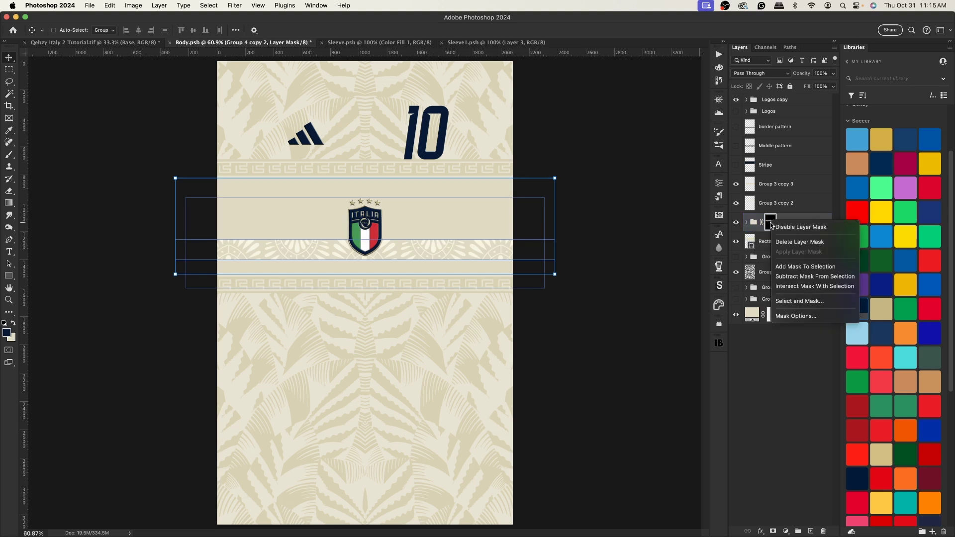
left_click(796, 241)
left_click(747, 220)
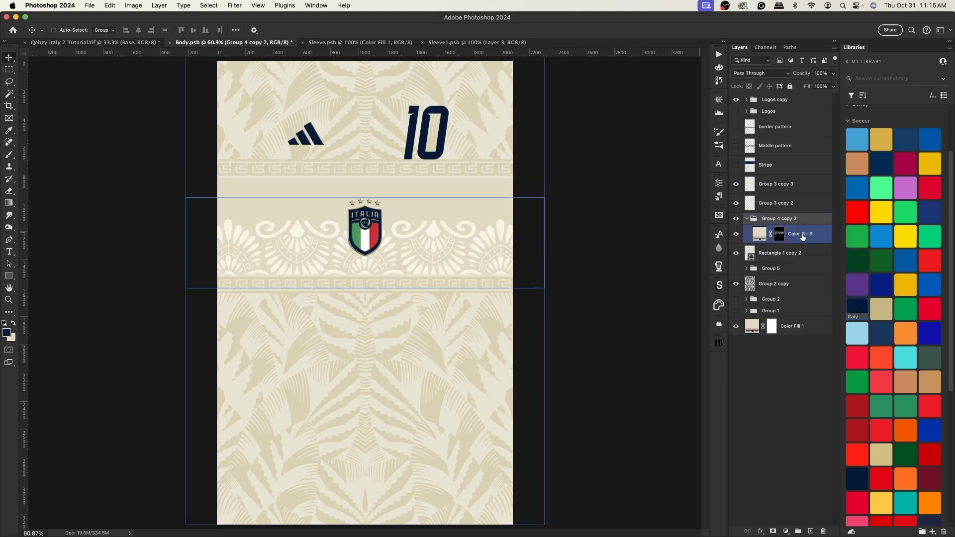
key("super+shift+g")
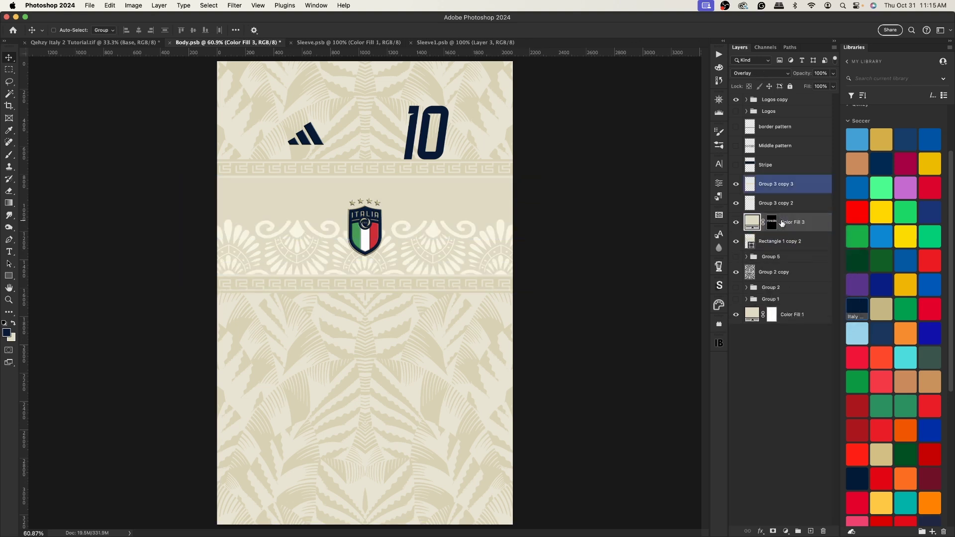
Move the Color Fill 3 ornament up and enlarge it to about 138% so it fills the cream band behind the crest
left_click_drag(518, 257, 511, 228)
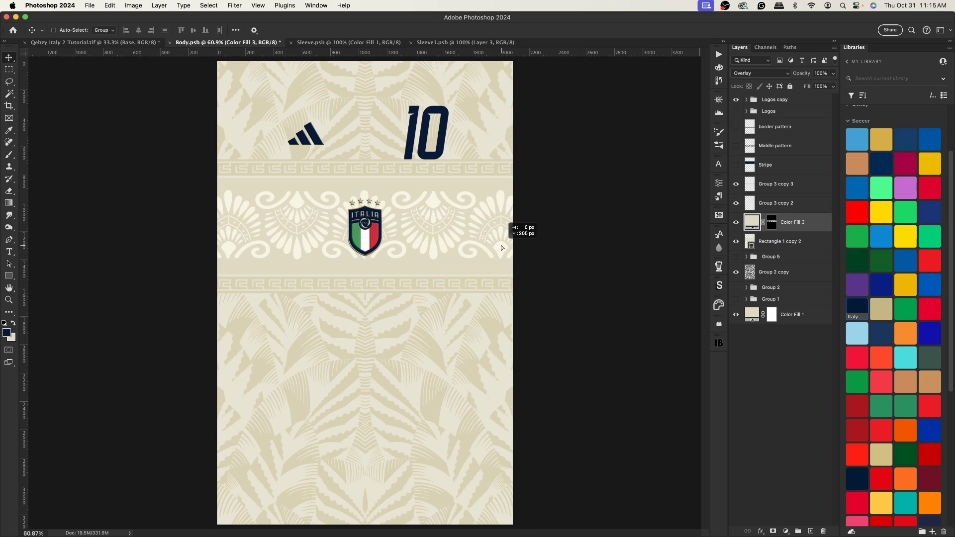
key("super+t")
left_click_drag(383, 168, 383, 150)
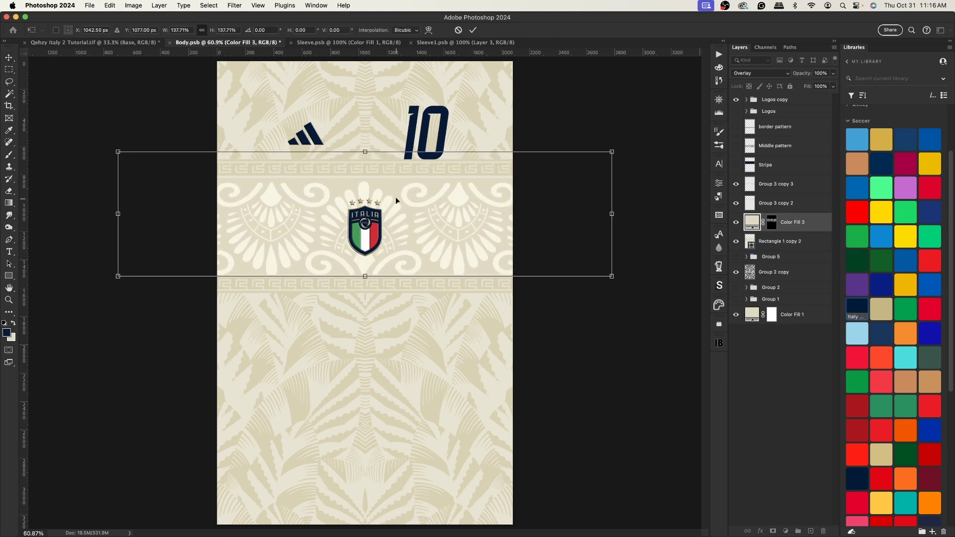
key("Return")
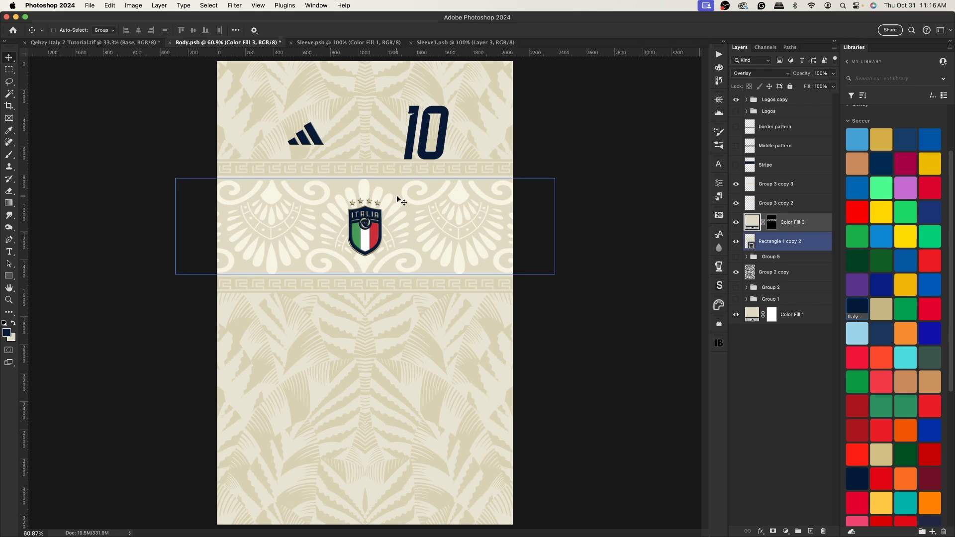
Set the Color Fill 3 ornament's blend mode to Normal and recolour it with the darker cream sampled from the jersey
double_click(751, 222)
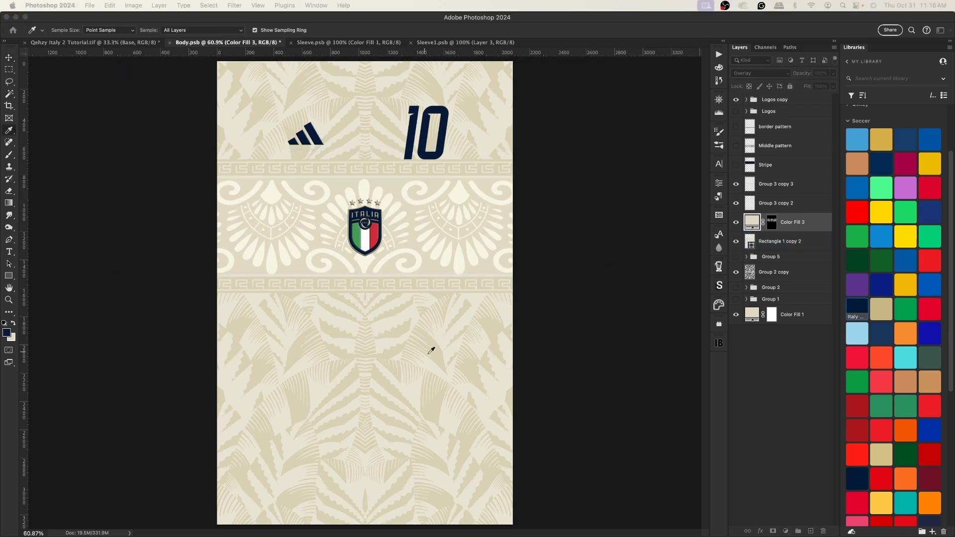
left_click(716, 245)
left_click(750, 73)
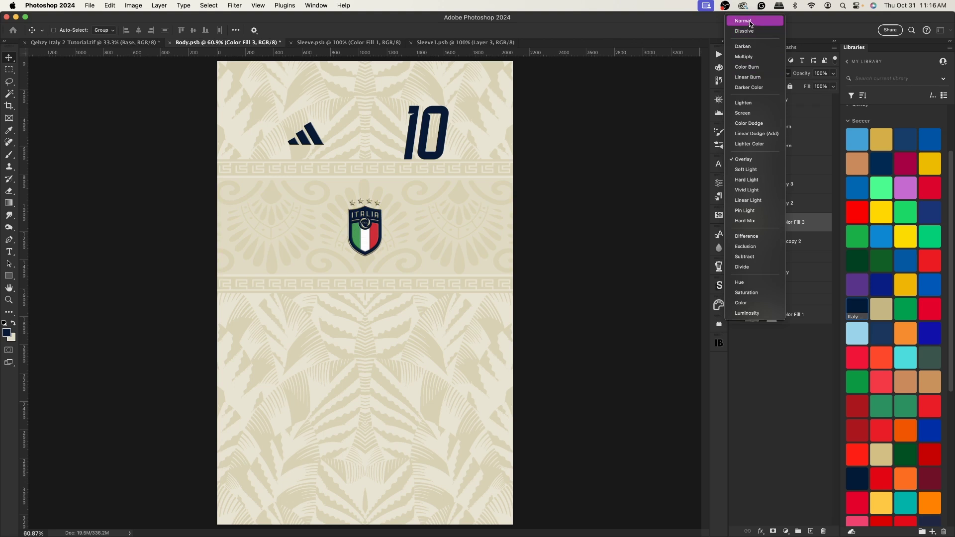
left_click(746, 25)
double_click(752, 222)
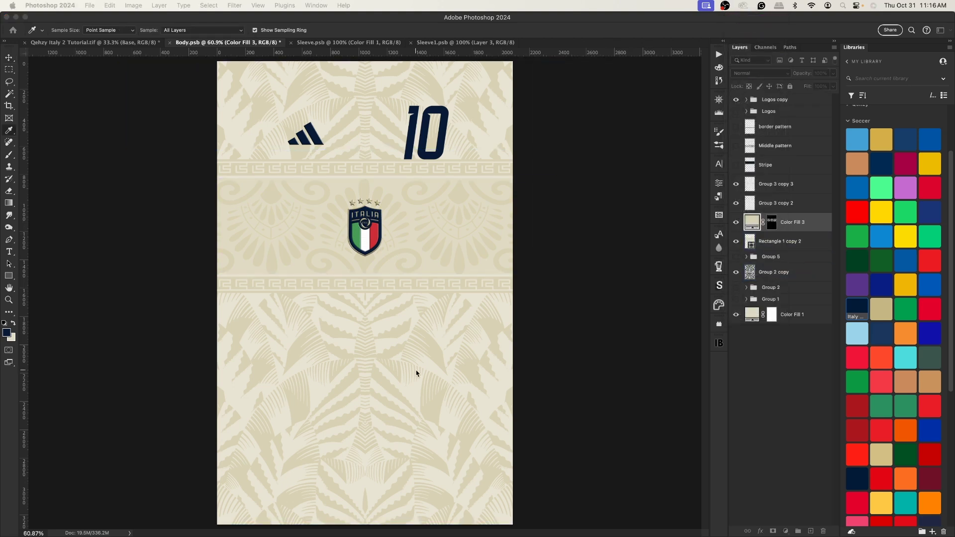
left_click(492, 399)
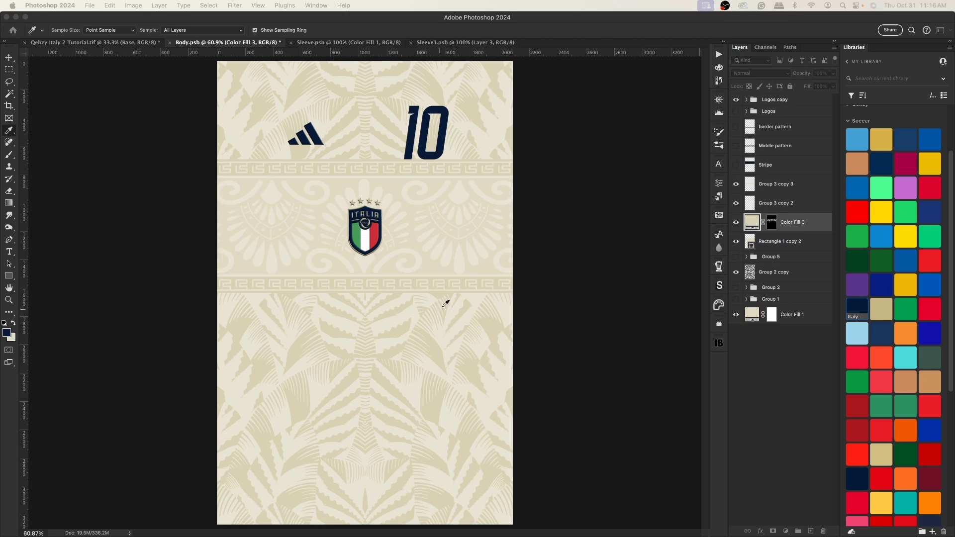
left_click(442, 291)
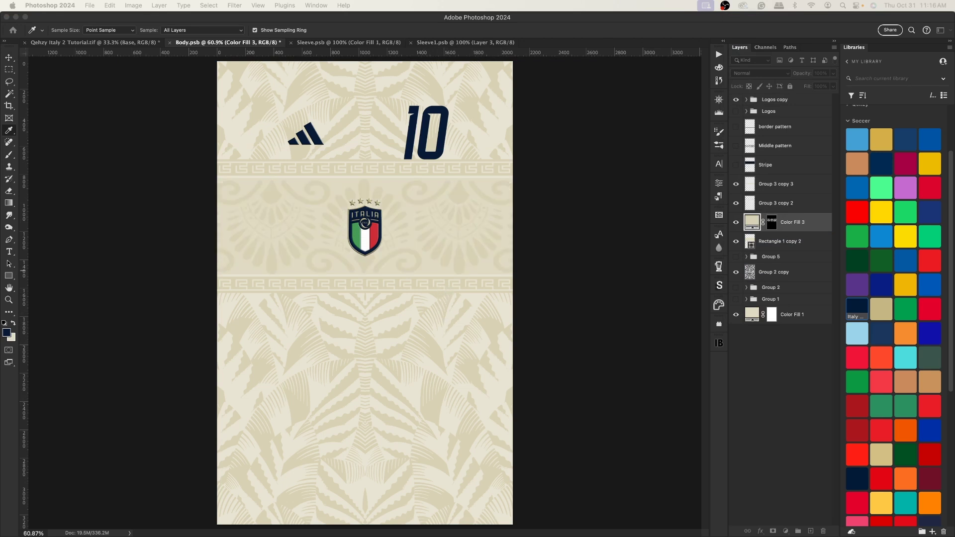
Recolour the band's backing shape, Rectangle 1 copy 2, to the lighter cream eae4d1 sampled from the jersey
left_click(750, 244)
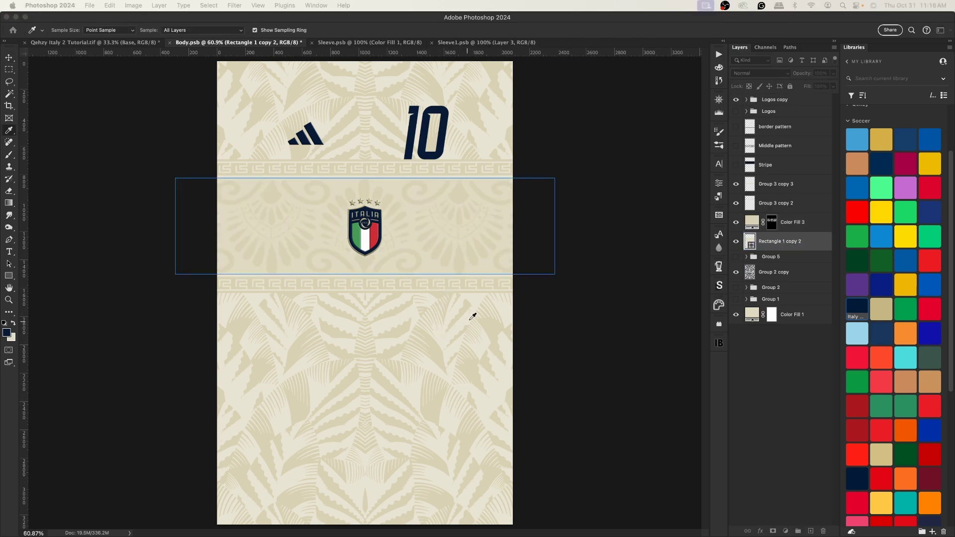
left_click(475, 301)
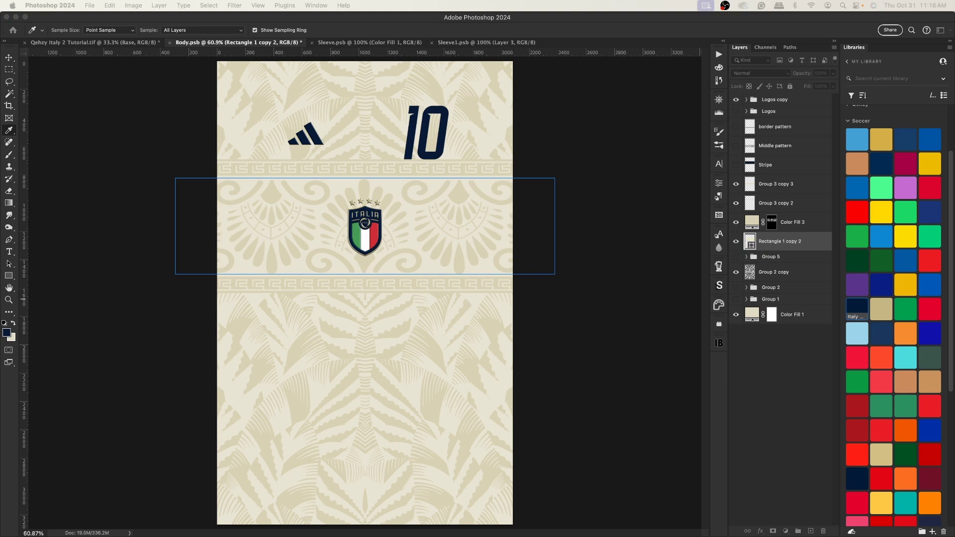
left_click_drag(491, 274, 507, 344)
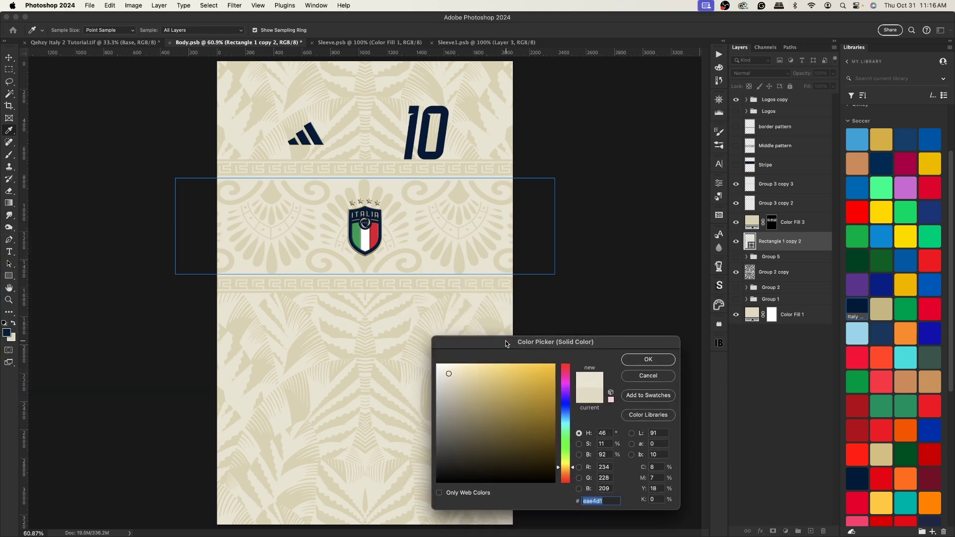
left_click(648, 359)
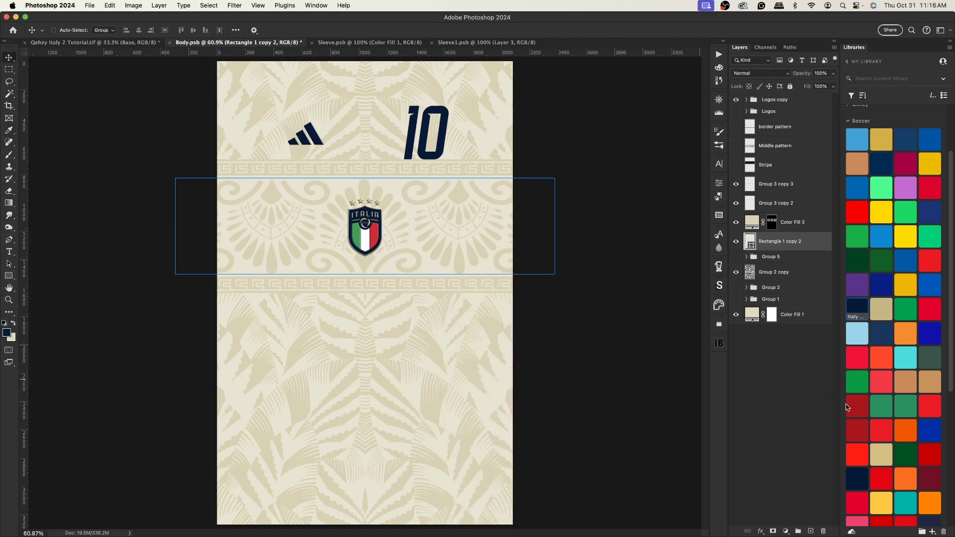
Merge the two cream borders, the ornament and its backing rectangle into one layer, and show the Stripe layer again
left_click(772, 189, "shift")
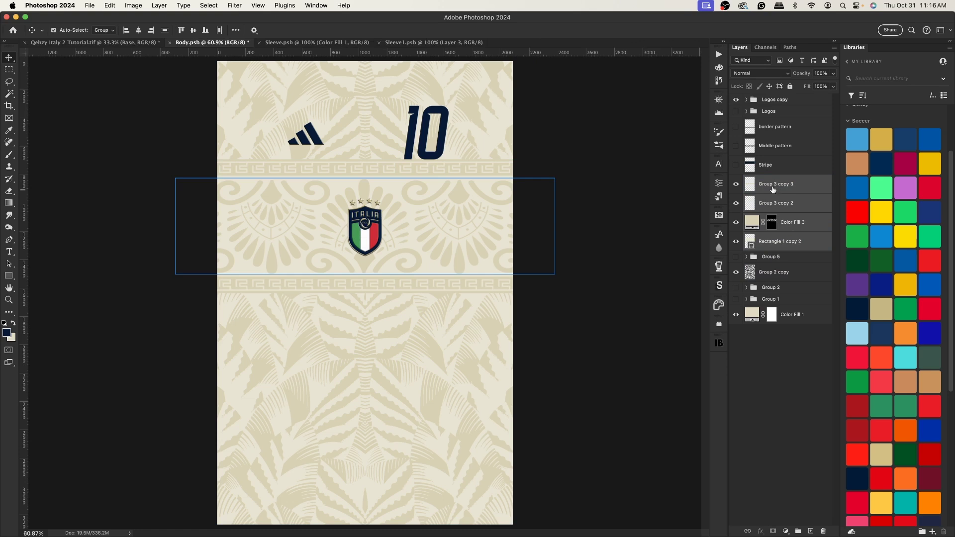
key("super+g")
left_click(736, 183)
left_click(736, 184)
left_click(736, 165)
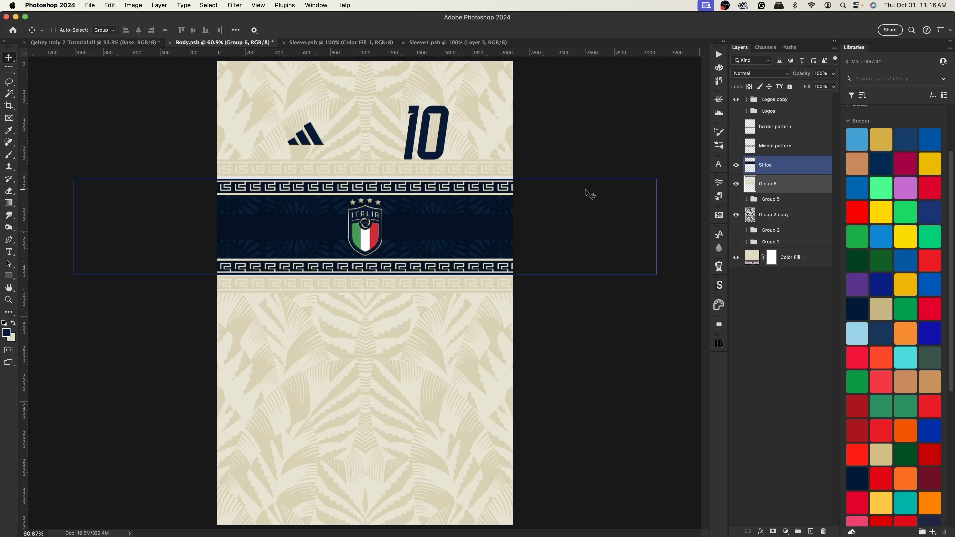
left_click(743, 172)
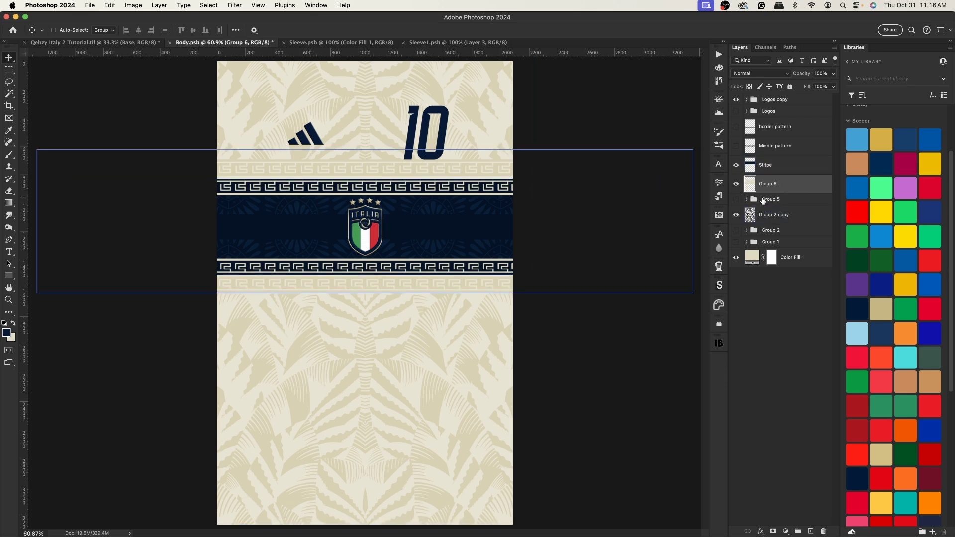
Merge a duplicate of Group 6, Group 2 copy and Color Fill 1, and paste a canvas-sized merged copy as a new layer
left_click(775, 214, "shift")
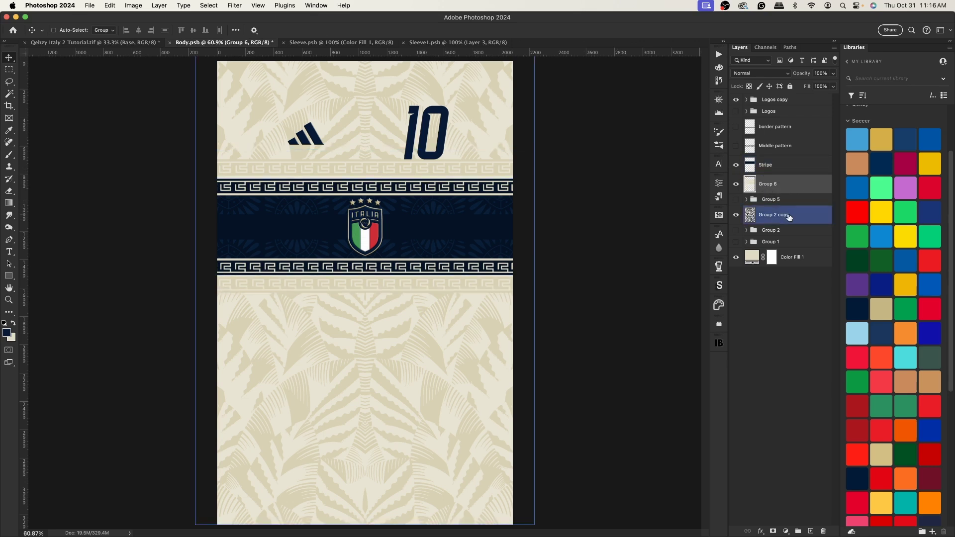
left_click(791, 256, "shift")
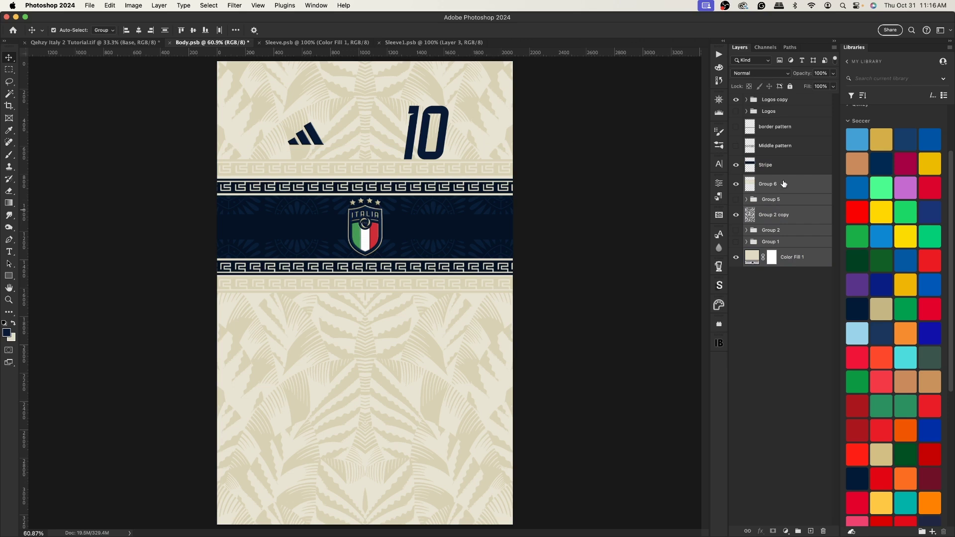
key("super+j")
key("super+e")
key("super+a")
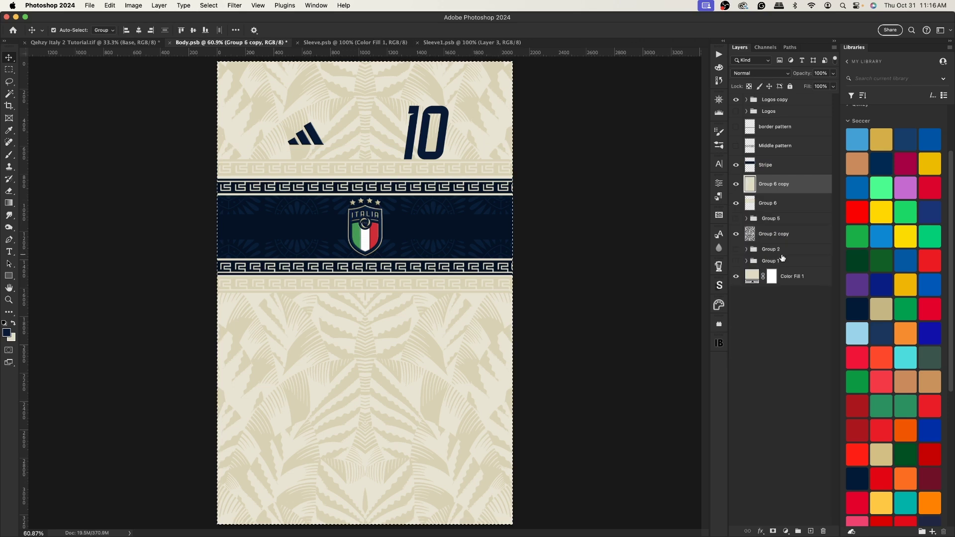
key("super+shift+c")
key("super+v")
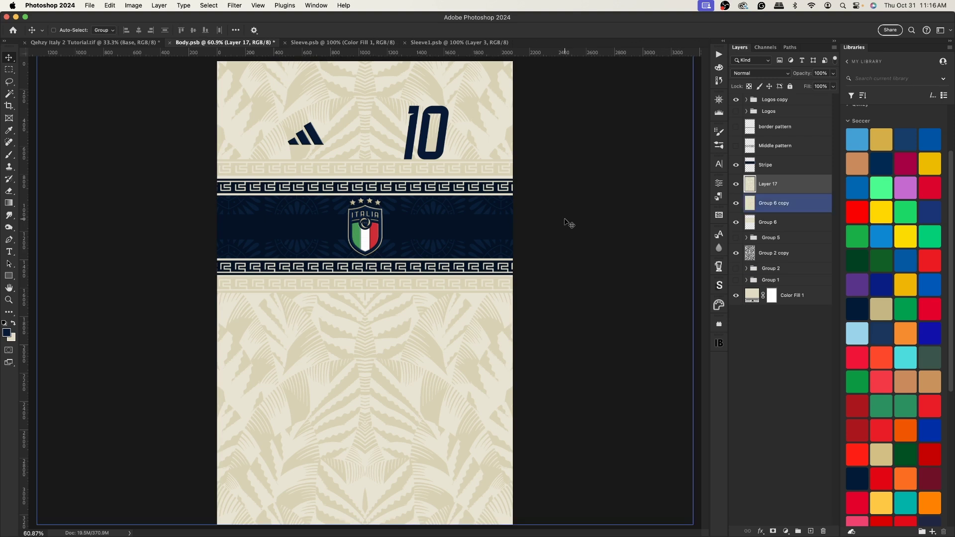
Paste the merged cream pattern into Sleeve.psb, show the Layer 2 badge, and shift the pattern left to centre the fan ornament behind it
key("ctrl+Tab")
key("super+v")
key("super+t")
left_click_drag(557, 215, 346, 216)
key("Return")
left_click(735, 105)
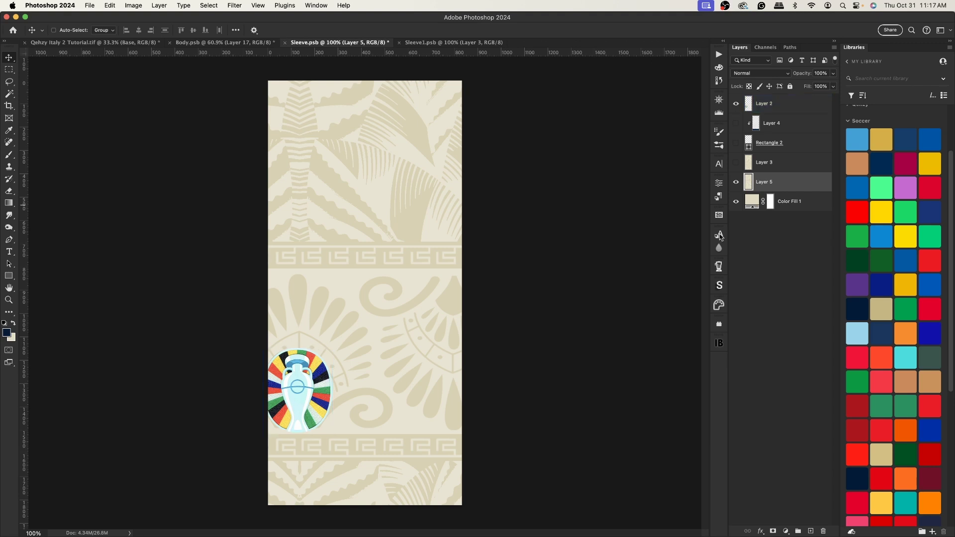
key("super+t")
left_click_drag(384, 243, 380, 243)
key("Return")
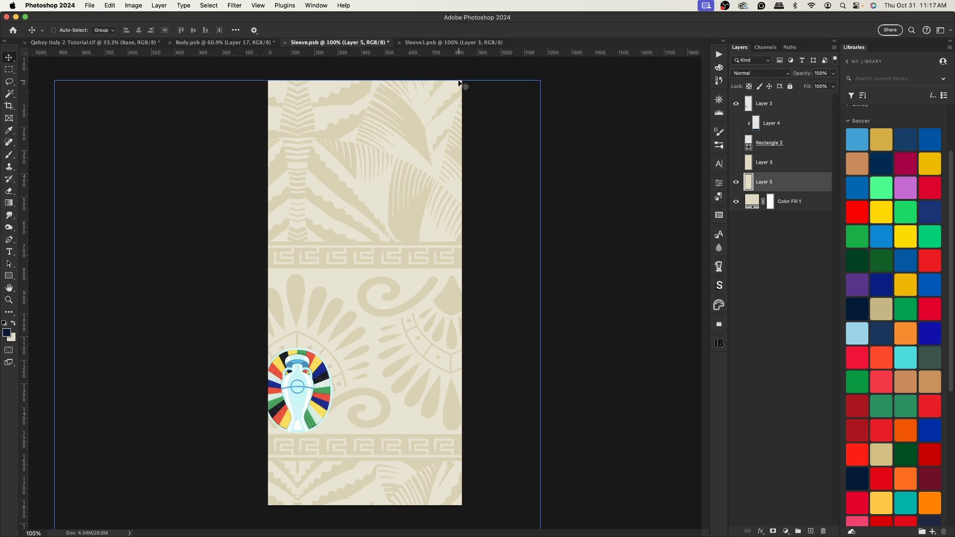
Paste the cream pattern into Sleeve1.psb, show the UEFA Foundation badge layer, and shift the pattern to X -386 px, Y 0 px
left_click(449, 44)
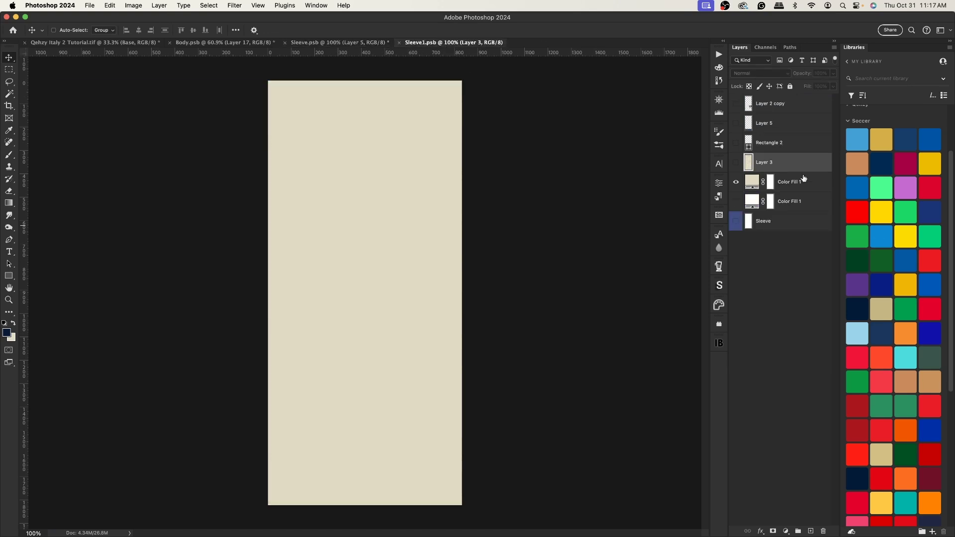
left_click(802, 190)
key("cmd+v")
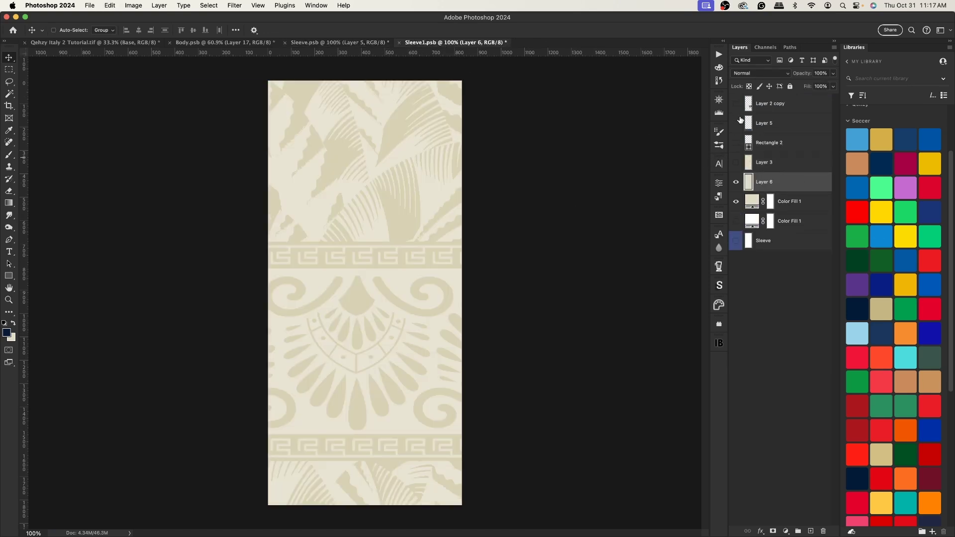
left_click(735, 105)
key("cmd+t")
left_click_drag(551, 260, 503, 264)
key("Return")
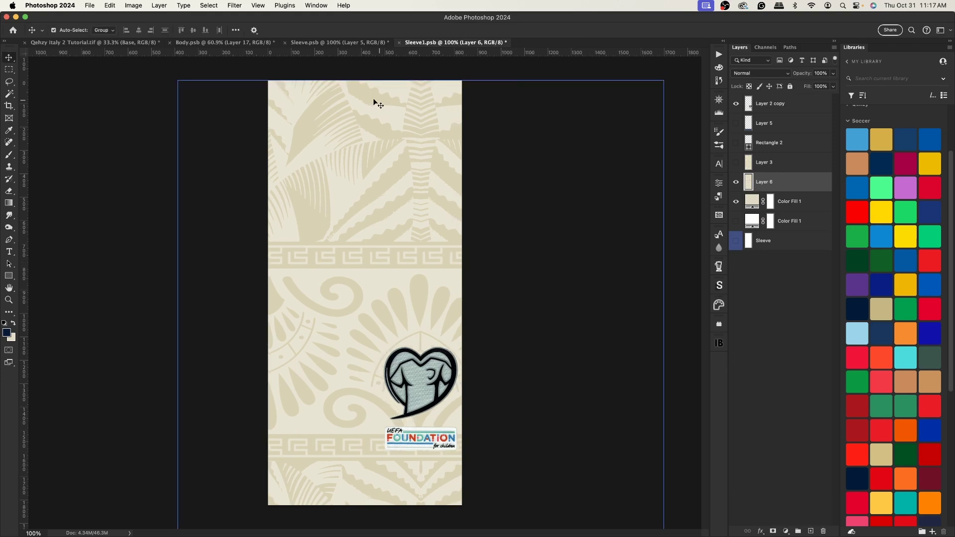
Save Sleeve1.psb, Sleeve.psb and Body.psb, and return to the jersey mockup to update it
key("cmd+s")
left_click(332, 44)
key("cmd+s")
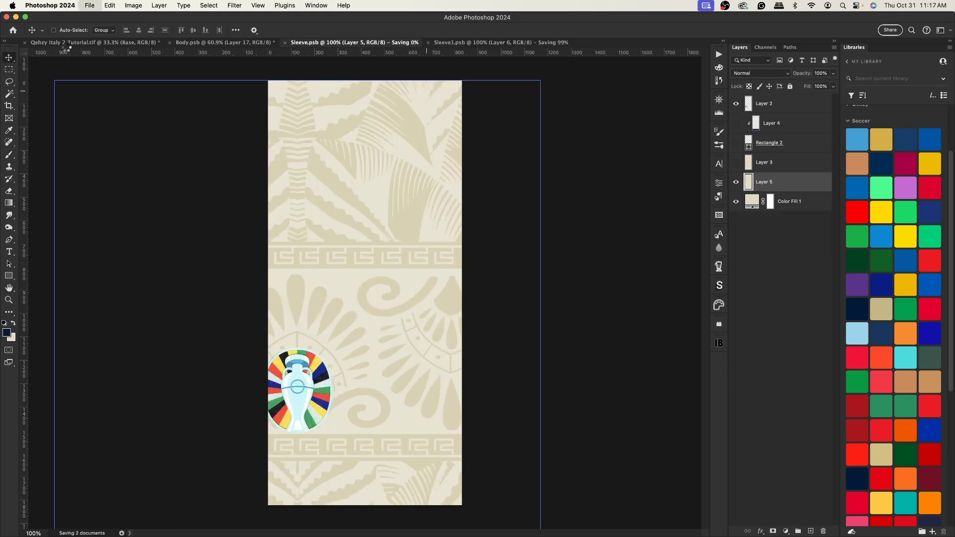
left_click(204, 42)
key("cmd+s")
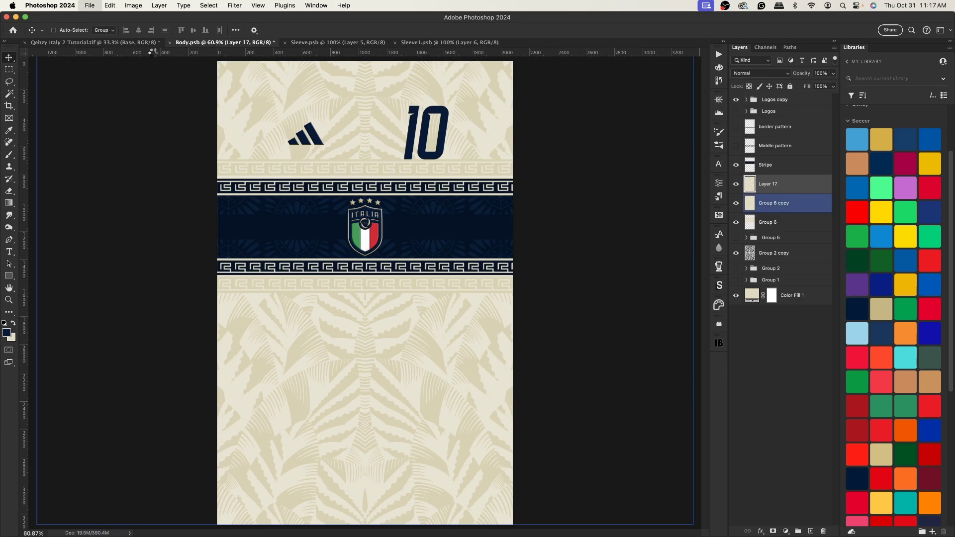
left_click(93, 42)
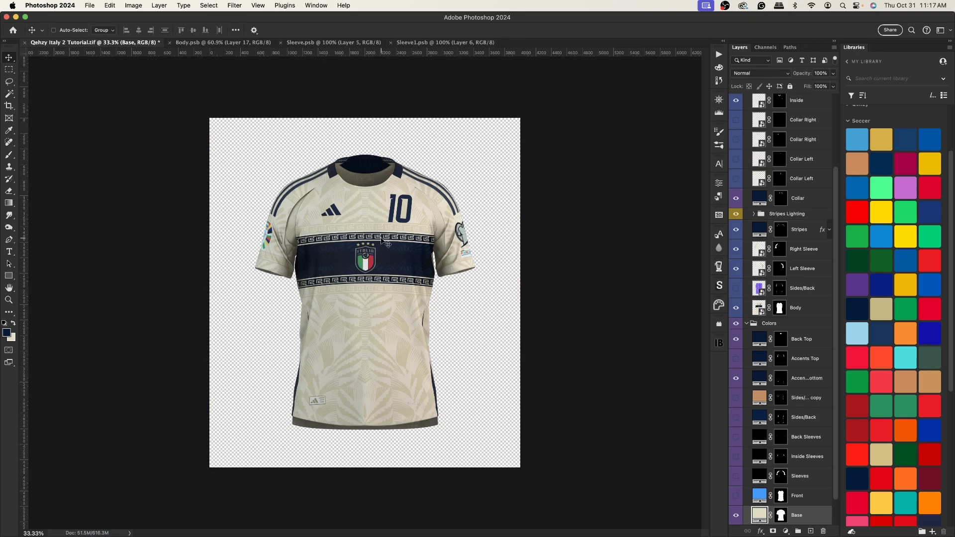
Copy the Stripe layer from Body.psb and show the navy Rectangle 2 cuff in Sleeve.psb
left_click(183, 43)
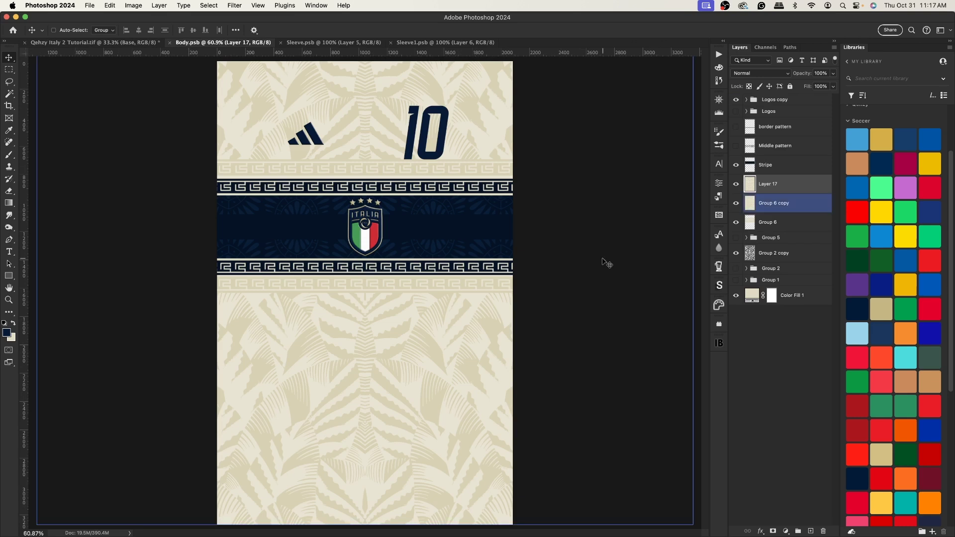
left_click(793, 165)
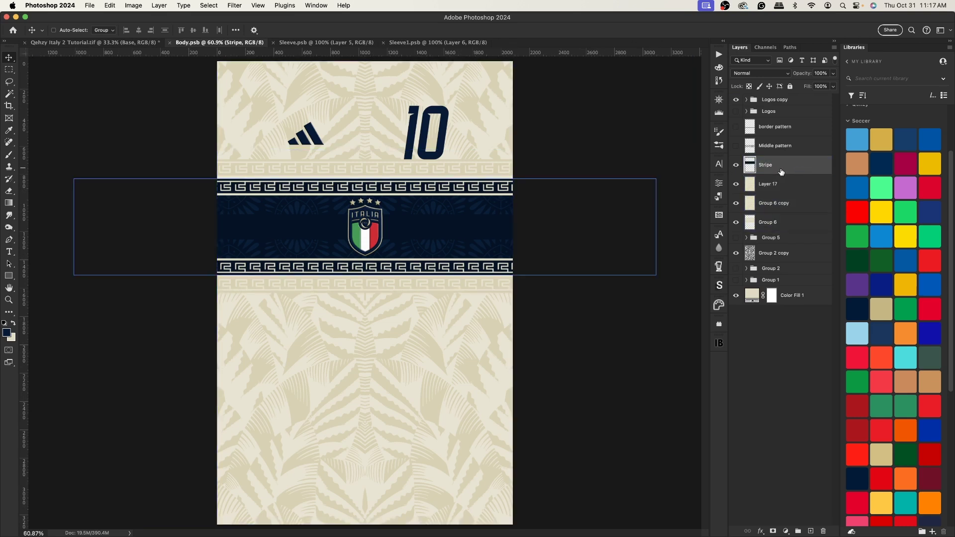
key("super")
key("super+c")
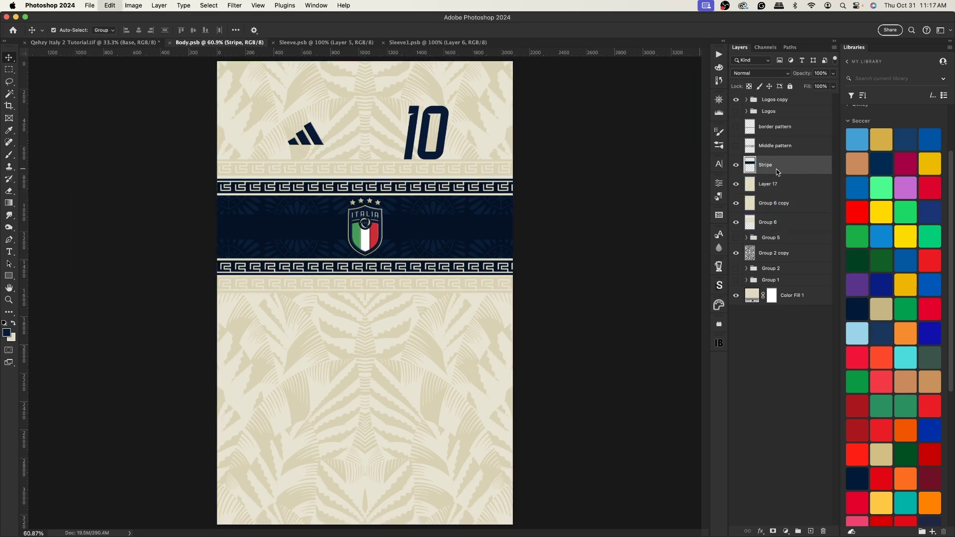
key("ctrl+Tab")
left_click(736, 143)
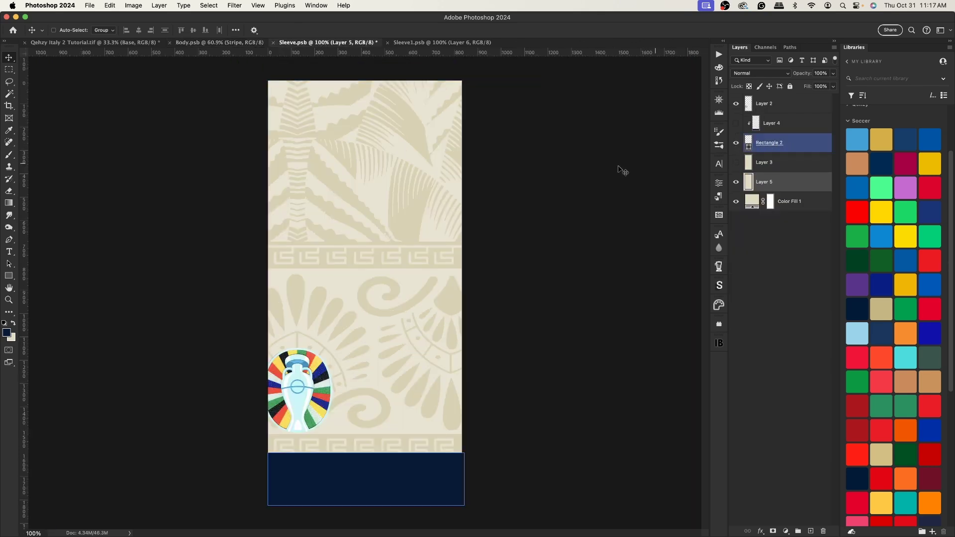
left_click(9, 275)
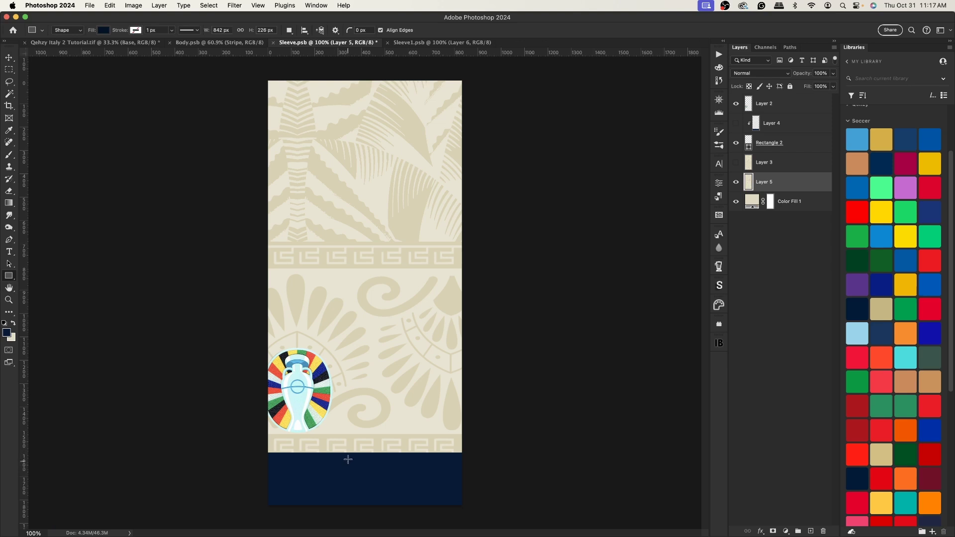
left_click_drag(347, 453, 380, 506)
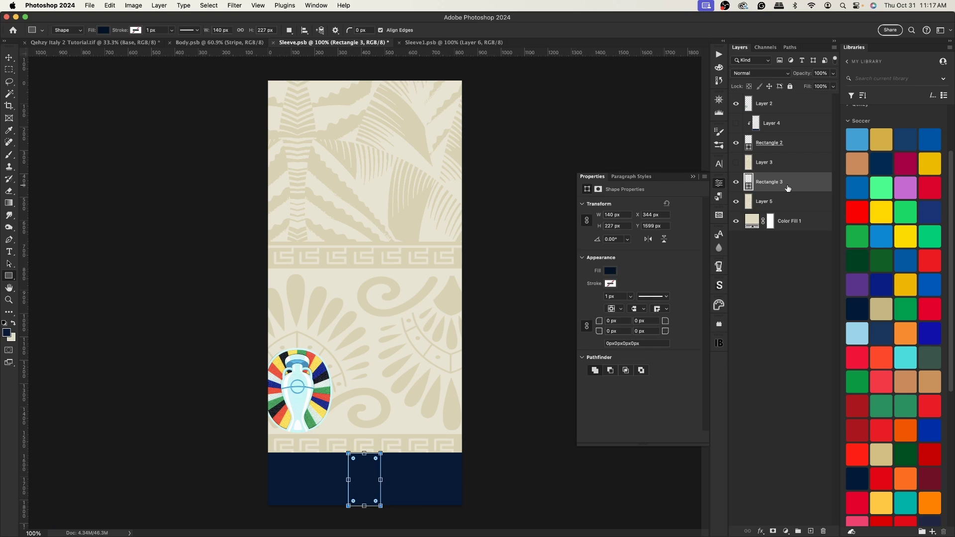
key("BackSpace")
Paste the Stripe above Layer 4 in Sleeve.psb, move it over the navy cuff at X -1924 px, Y 1597 px, and save
left_click_drag(787, 130, 788, 126)
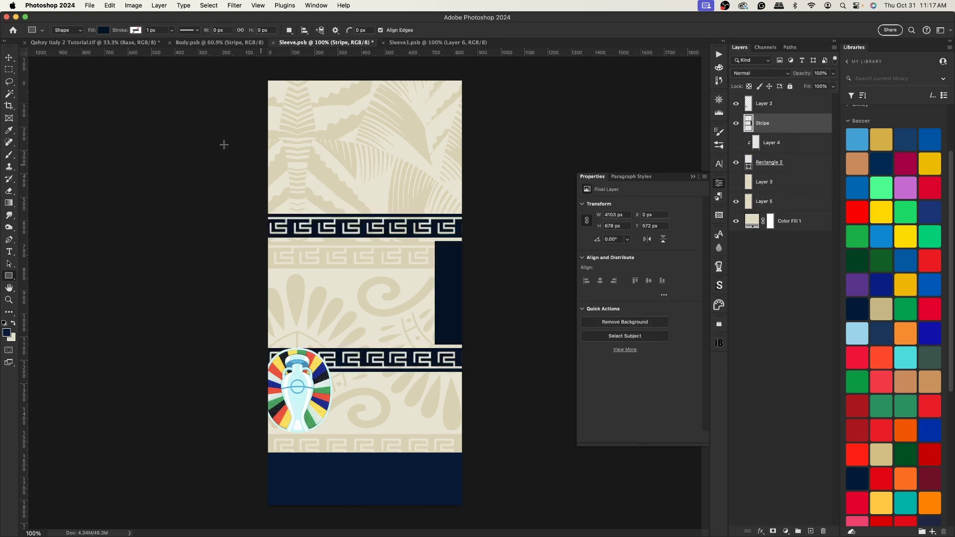
key("super+t")
left_click_drag(502, 256, 180, 246)
left_click_drag(405, 261, 369, 483)
key("Return")
key("super+t")
key("Return")
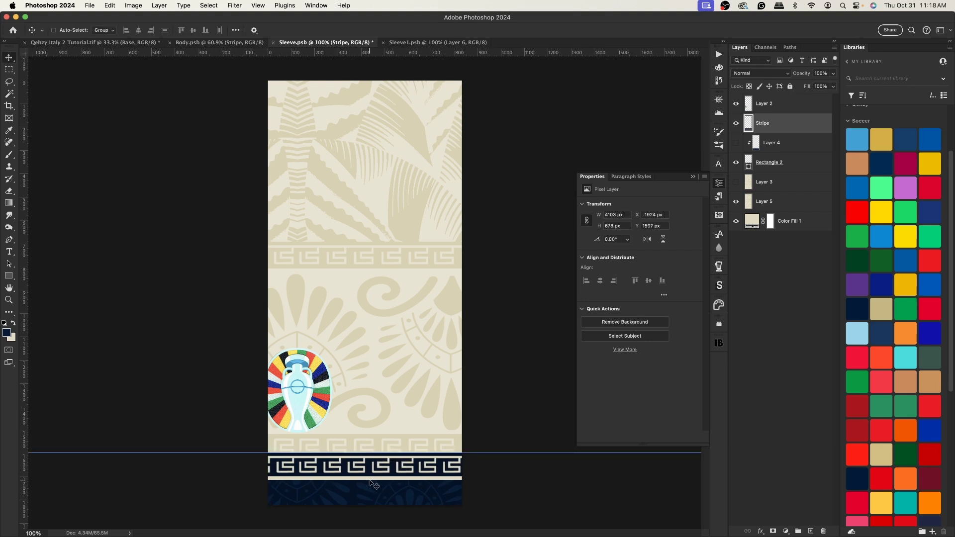
left_click(487, 410, "super")
key("super+s")
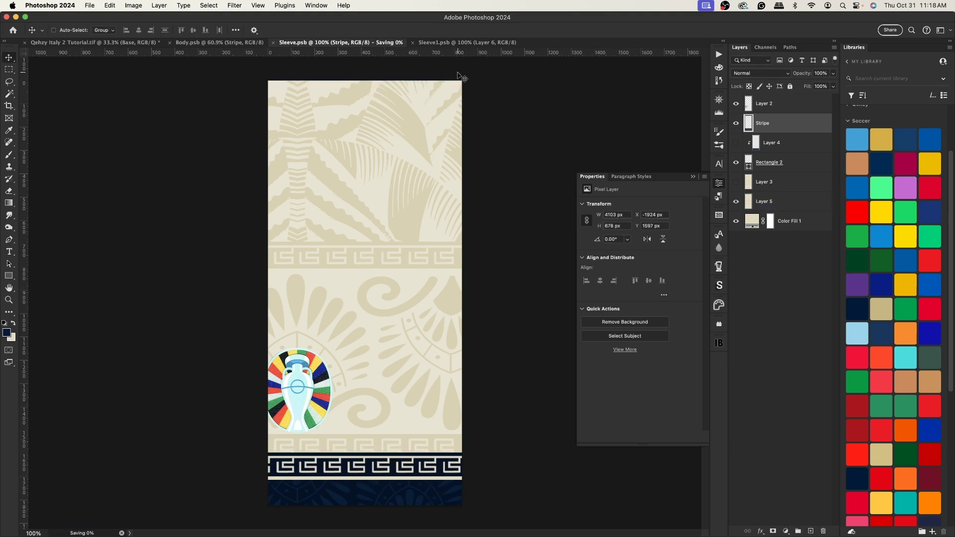
In Sleeve1.psb, show the Rectangle 2 cuff, paste the Stripe over it at X -1395 px, Y 1604 px, and save
left_click(434, 43)
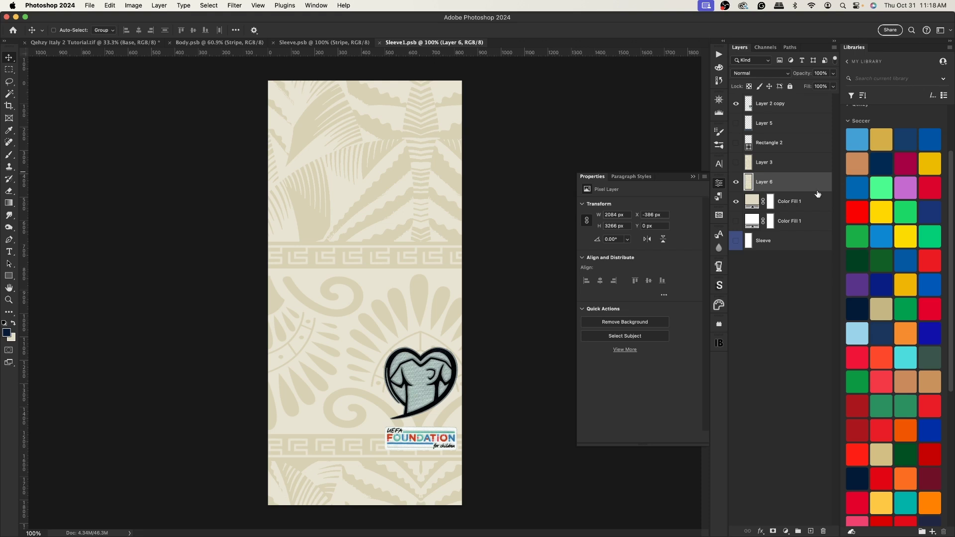
left_click(736, 143)
key("super+v")
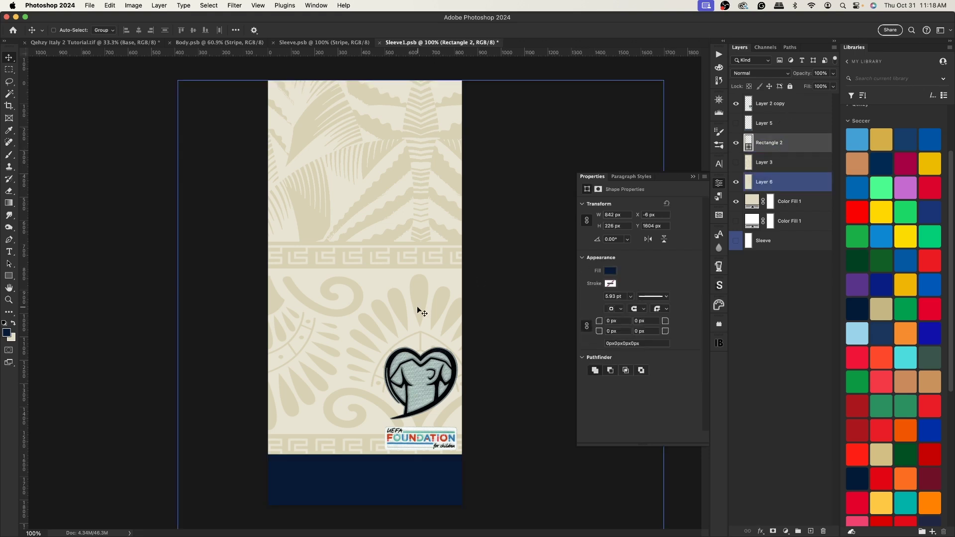
key("super+t")
left_click_drag(407, 370, 413, 511)
key("Return")
key("super+s")
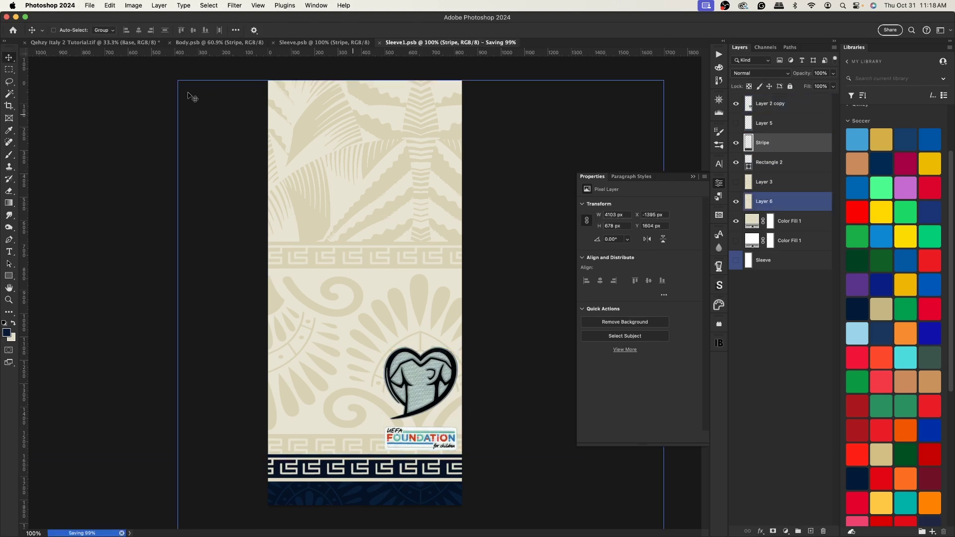
Return to the jersey mockup and show the two Collar Right and two Collar Left layers
left_click(75, 42)
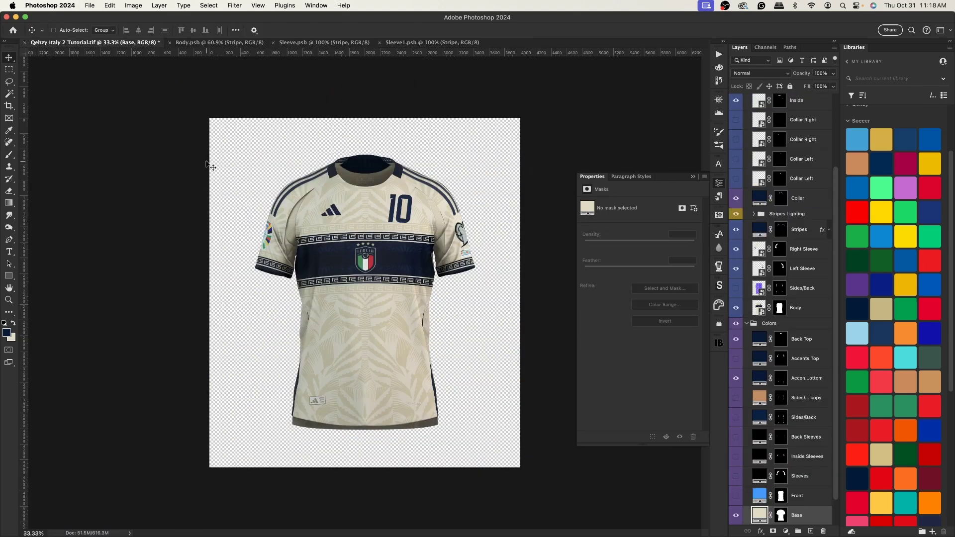
scroll(759, 229, "up", 2)
left_click_drag(735, 169, 736, 227)
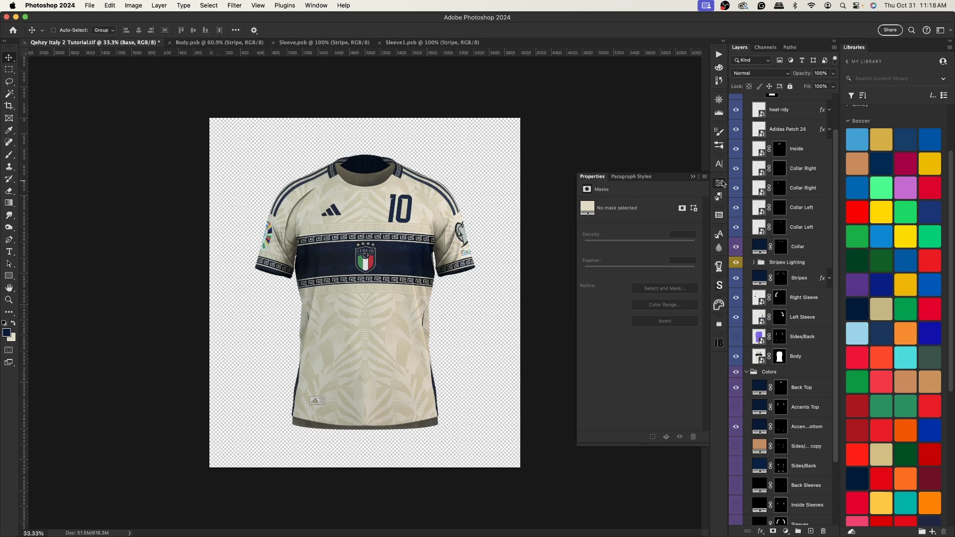
left_click(693, 177)
key("super+plus")
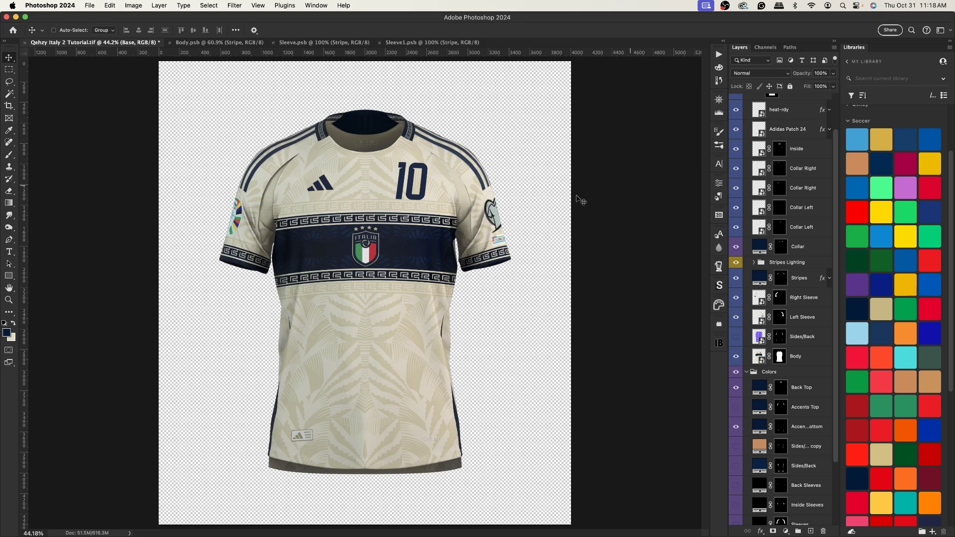
key("alt+comma")
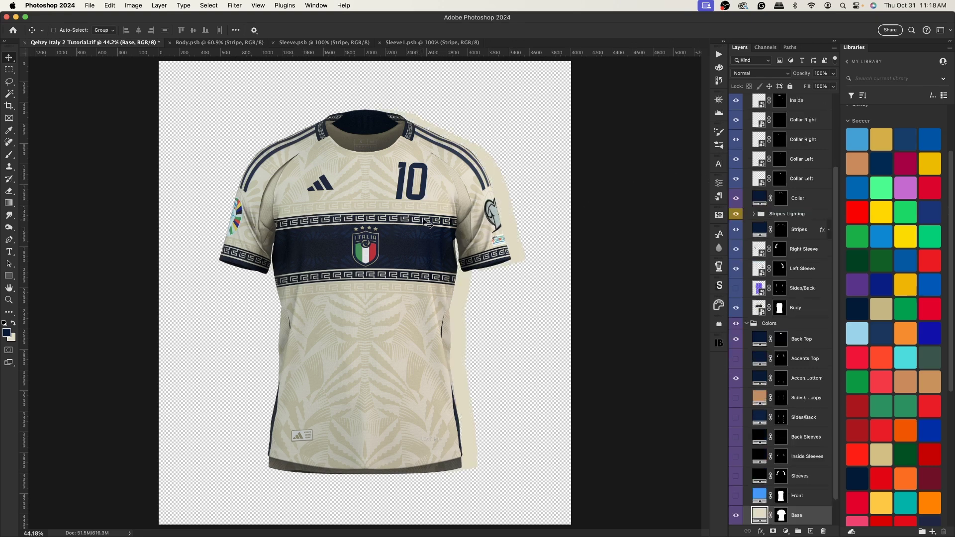